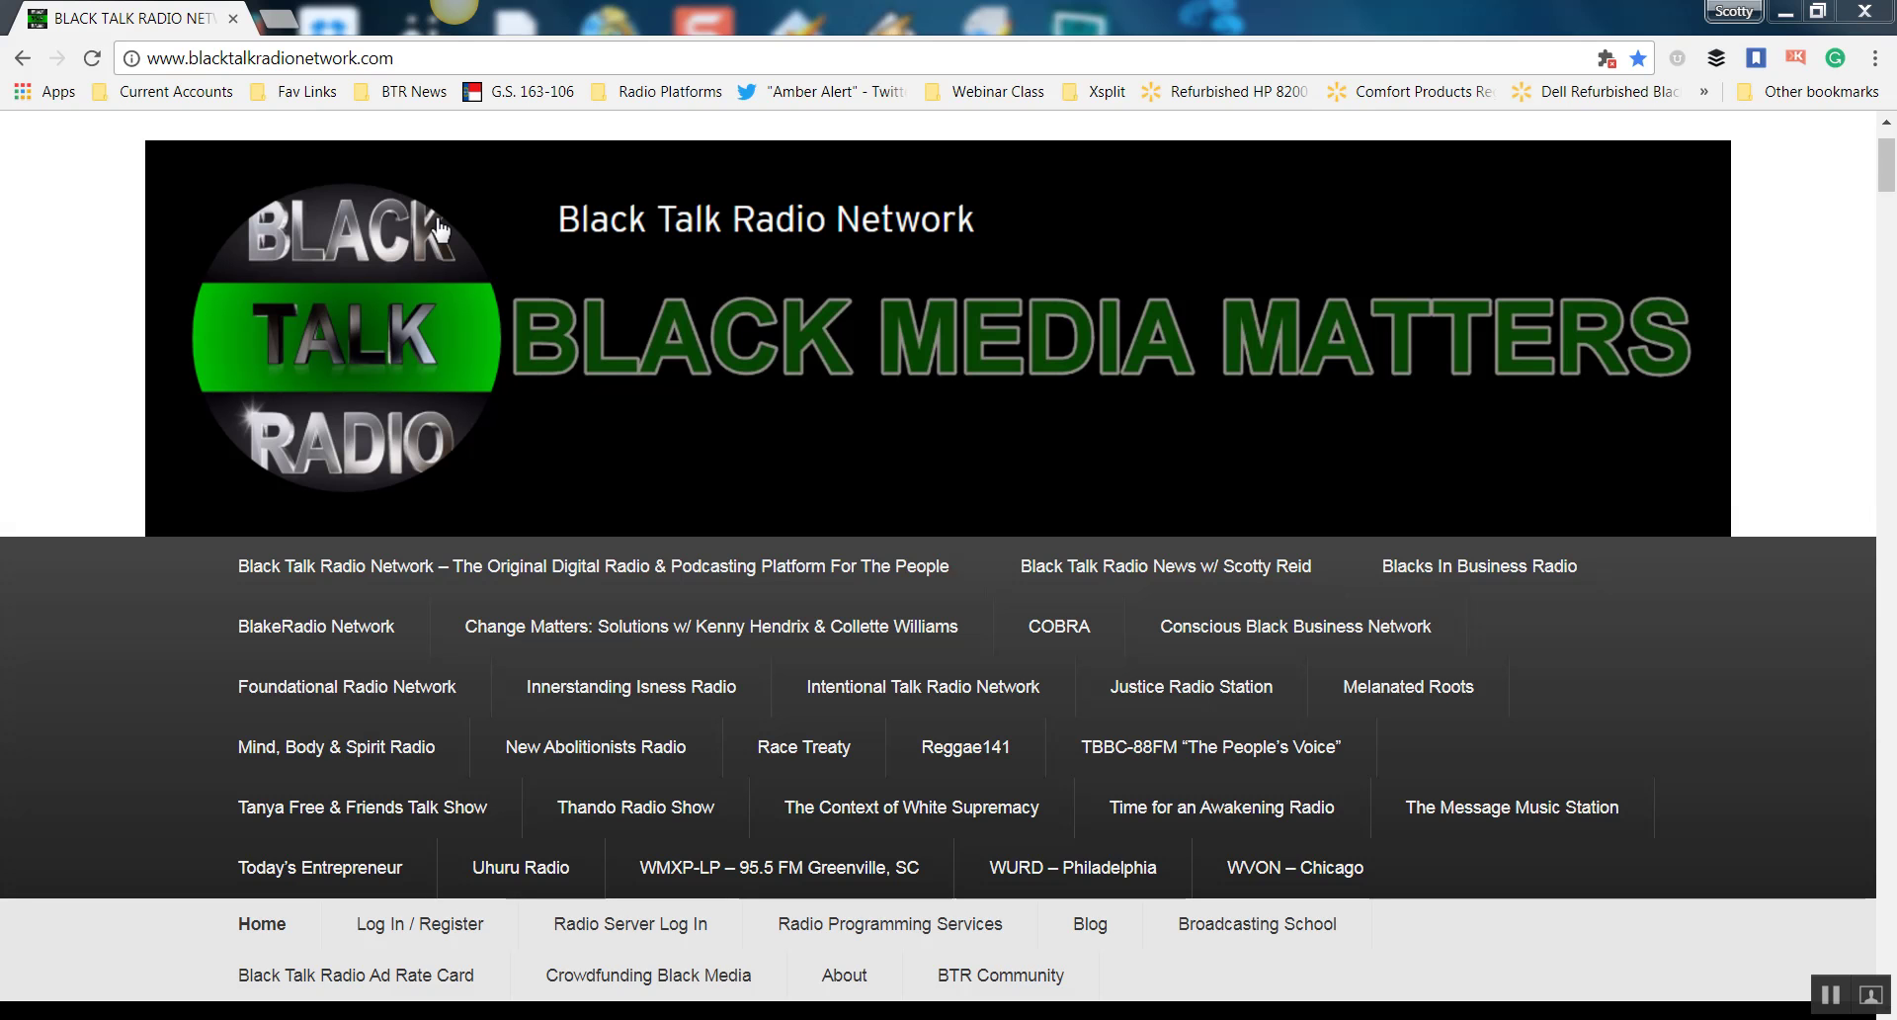
# Examine the Black Talk Radio Network homepage's show links, recent show posts and sidebar content.
pyautogui.scroll(-8, 440, 229)
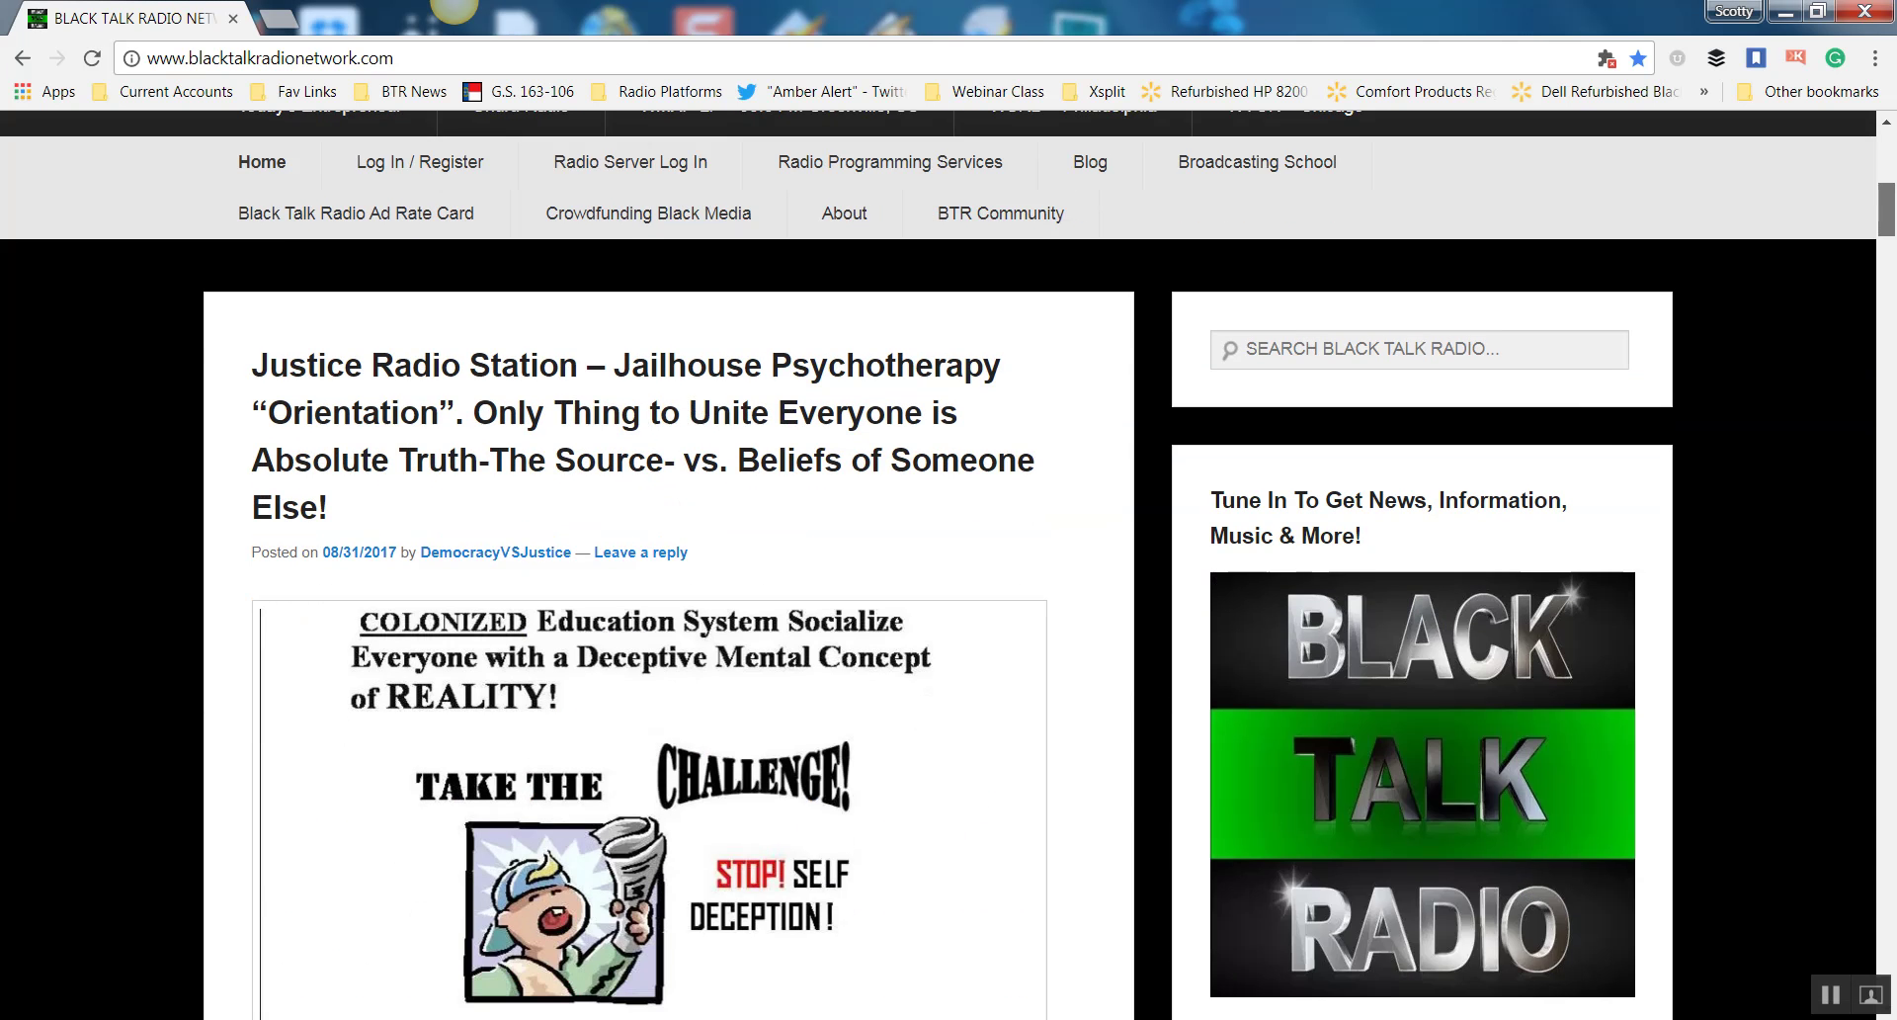
pyautogui.scroll(-8, 949, 563)
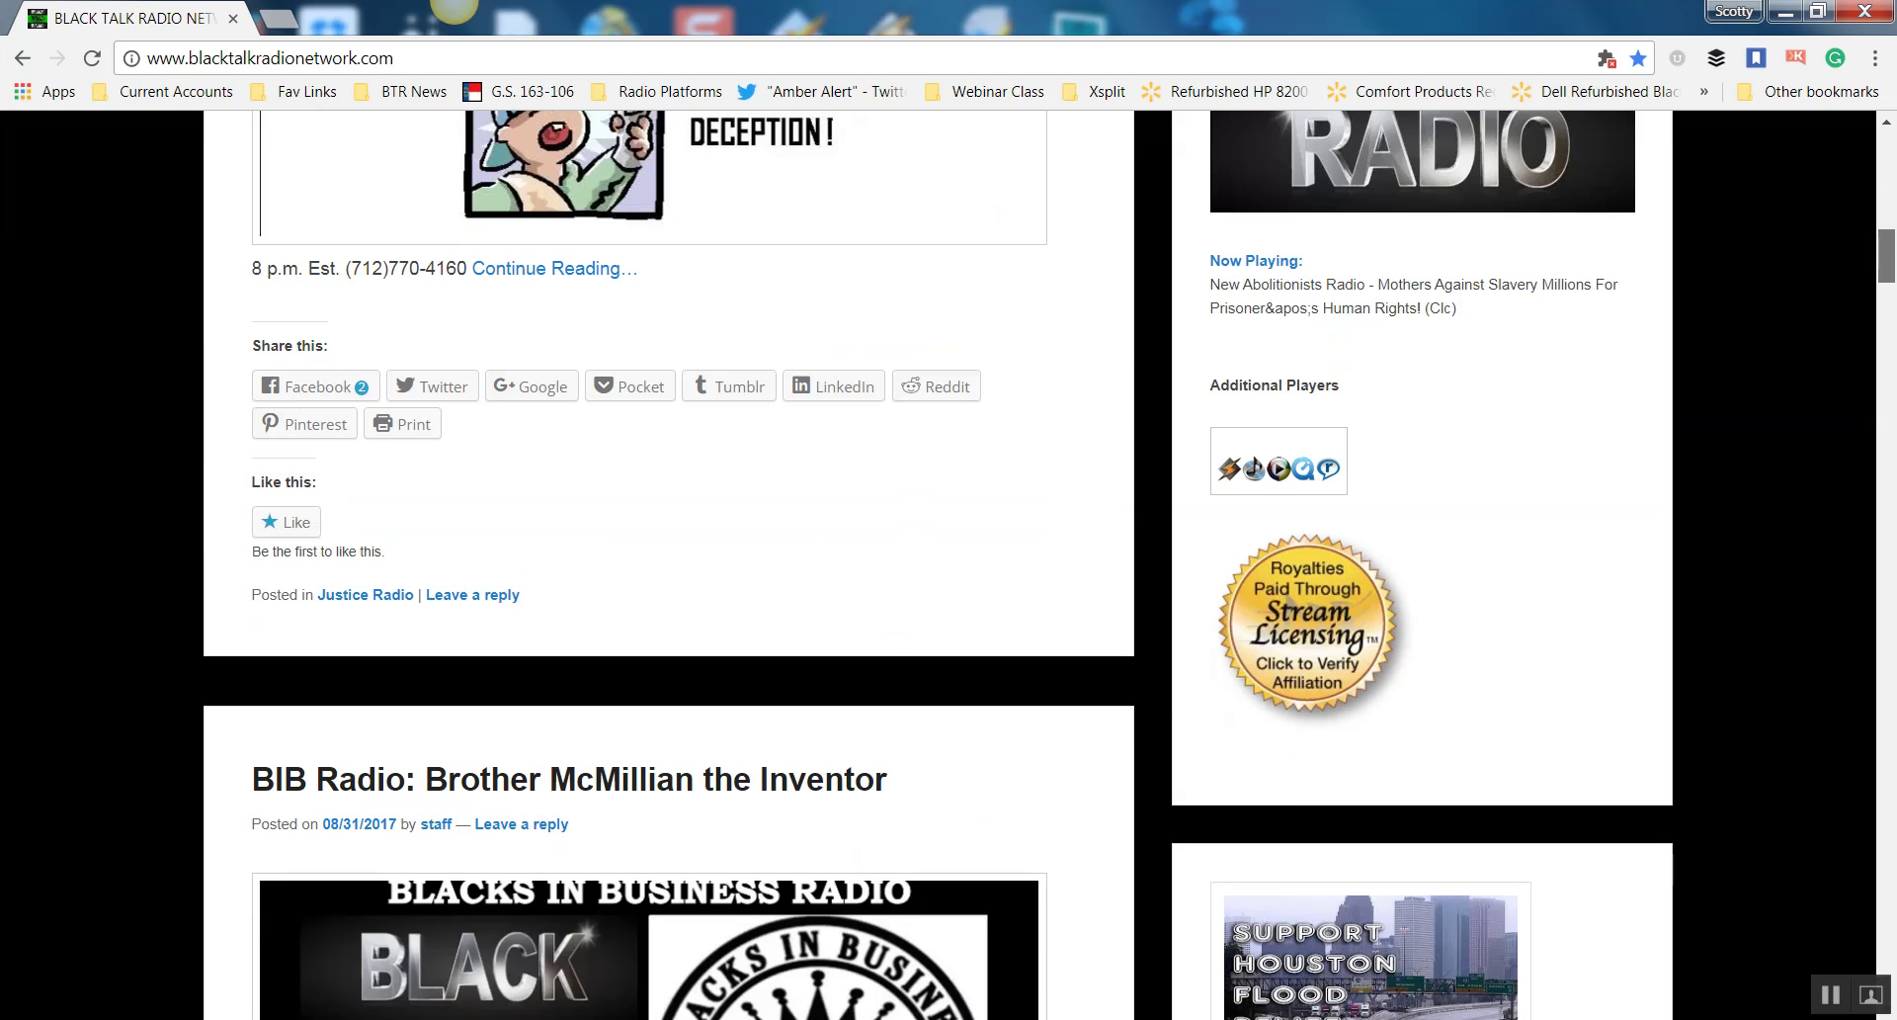
pyautogui.scroll(-4, 948, 563)
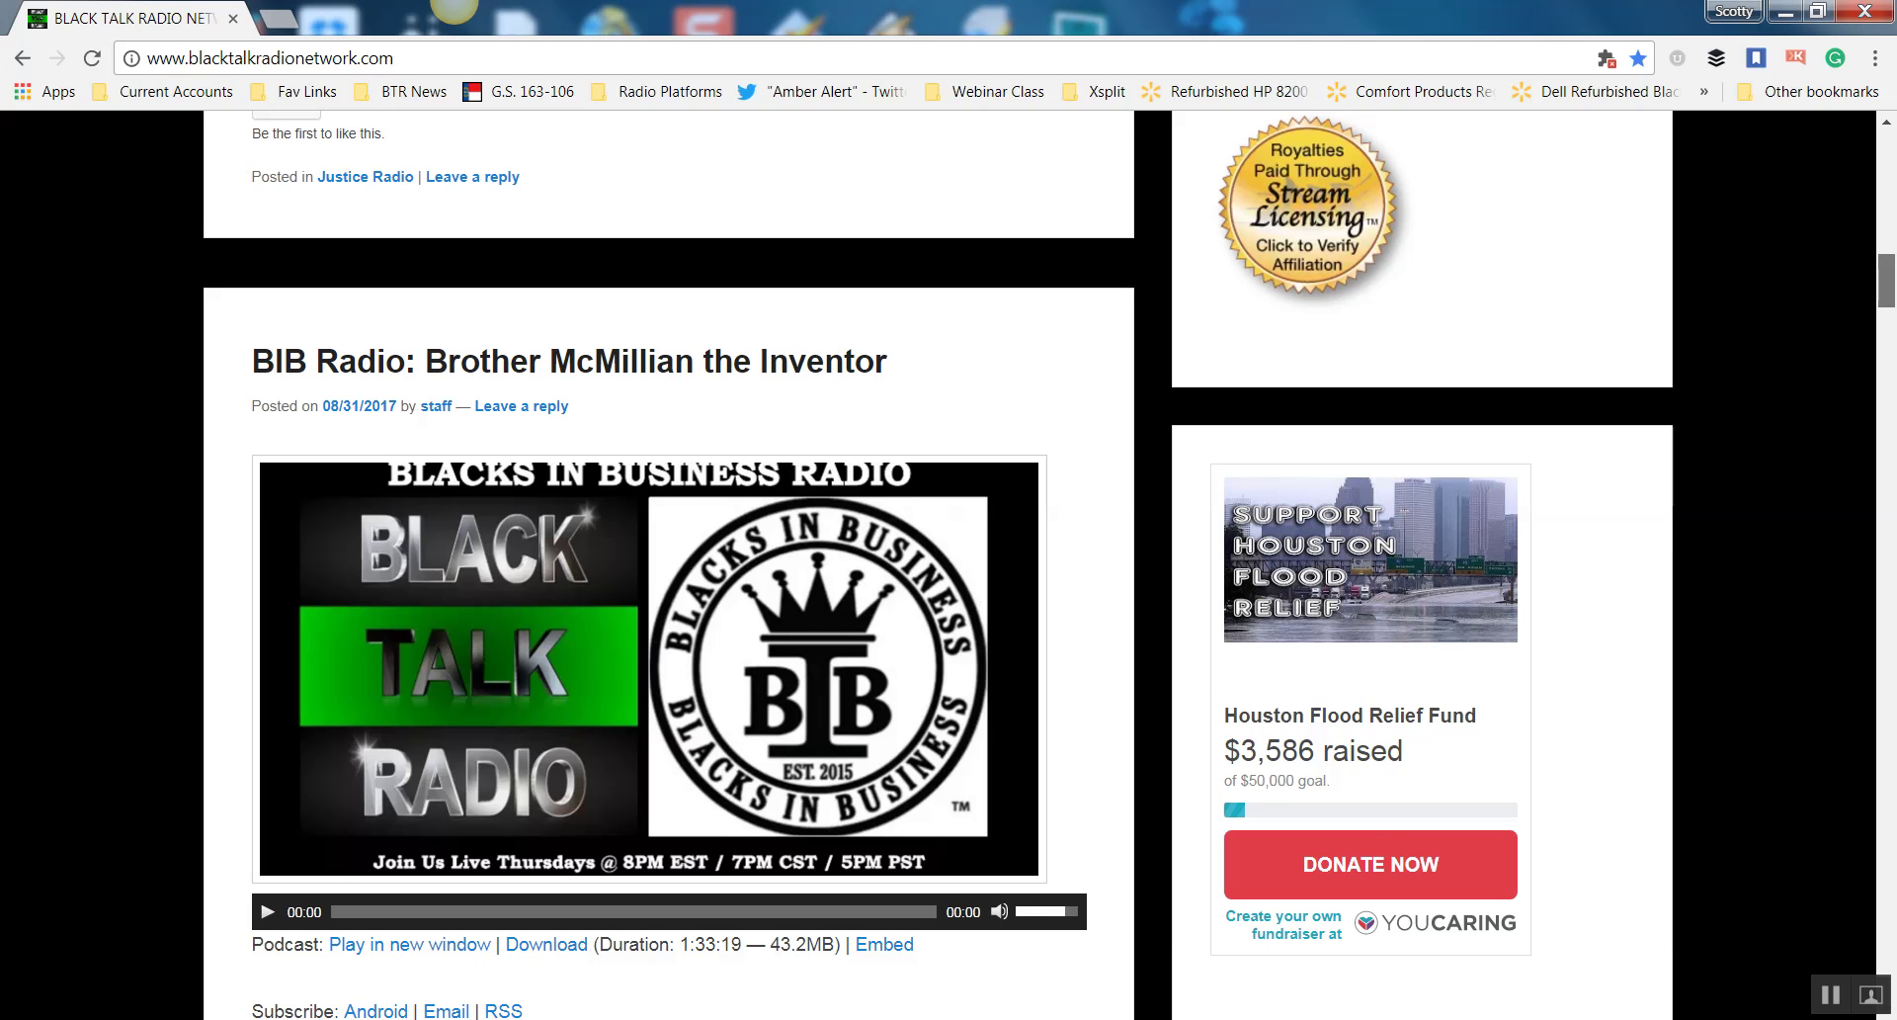
pyautogui.scroll(-1, 785, 657)
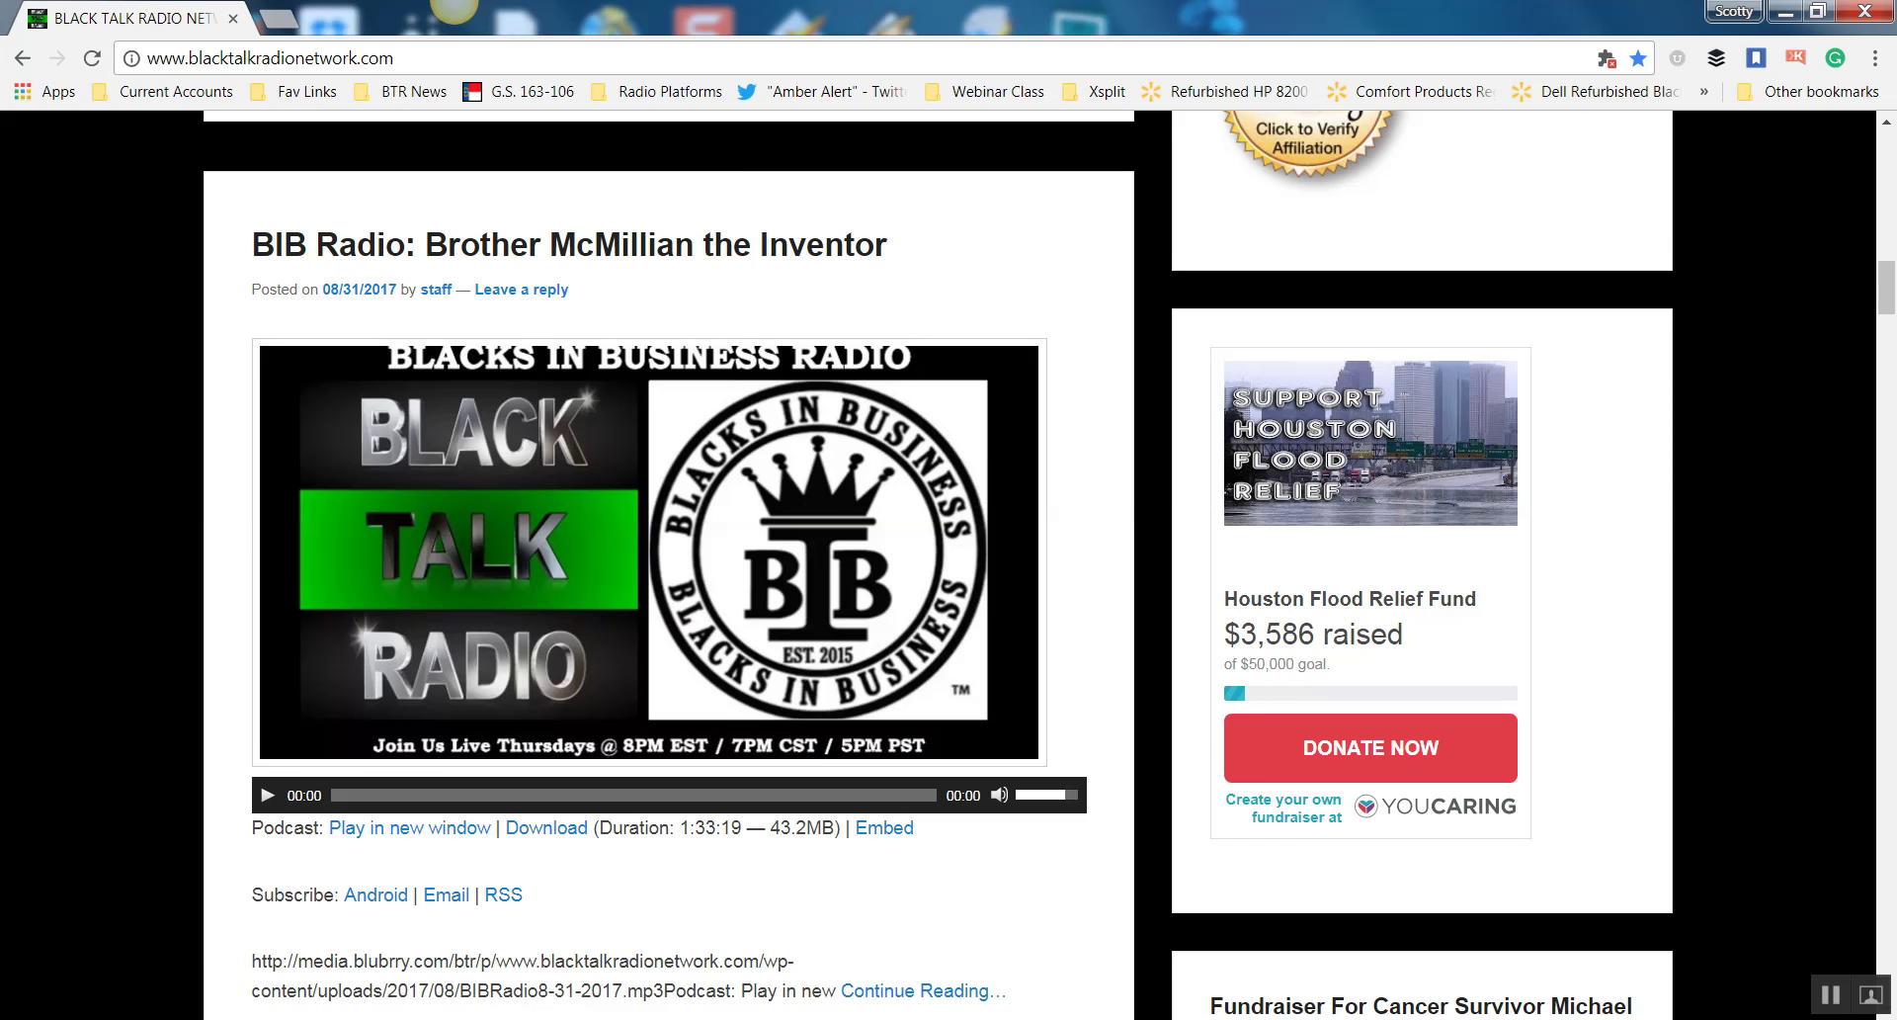
pyautogui.scroll(-10, 668, 593)
pyautogui.scroll(7, 669, 593)
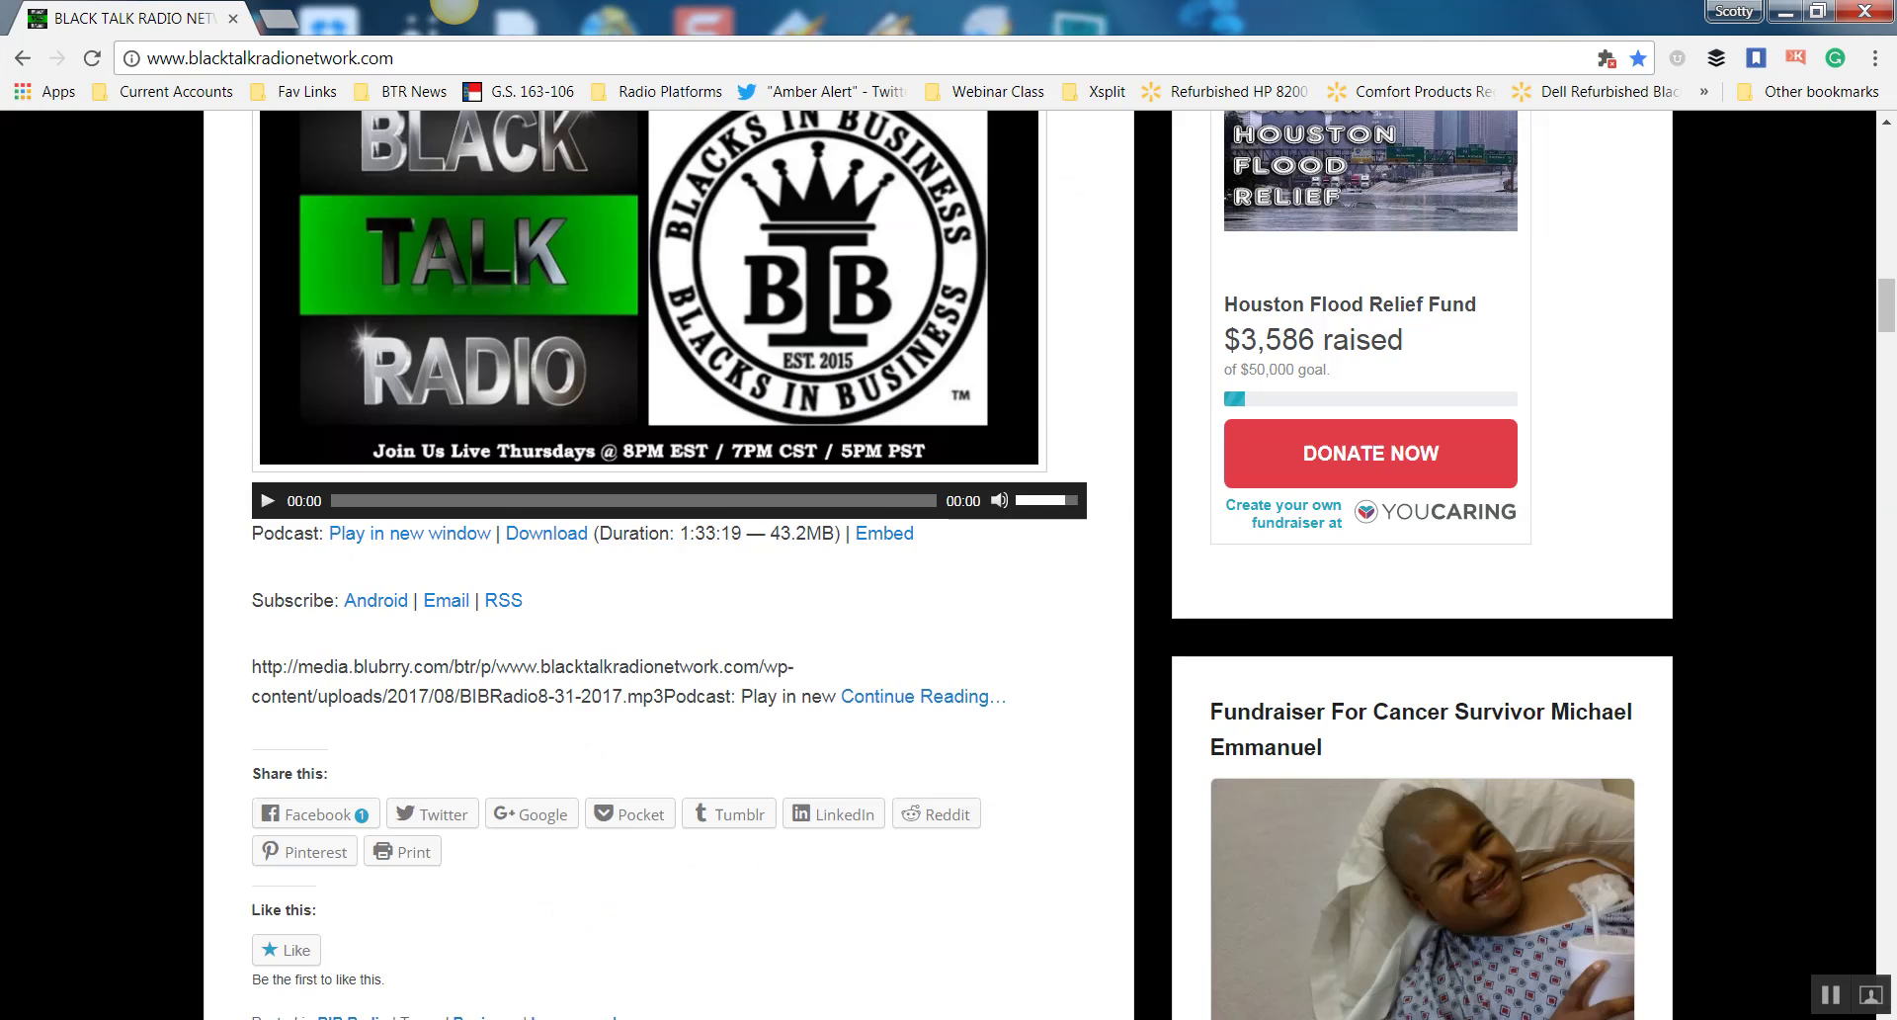
pyautogui.scroll(15, 949, 563)
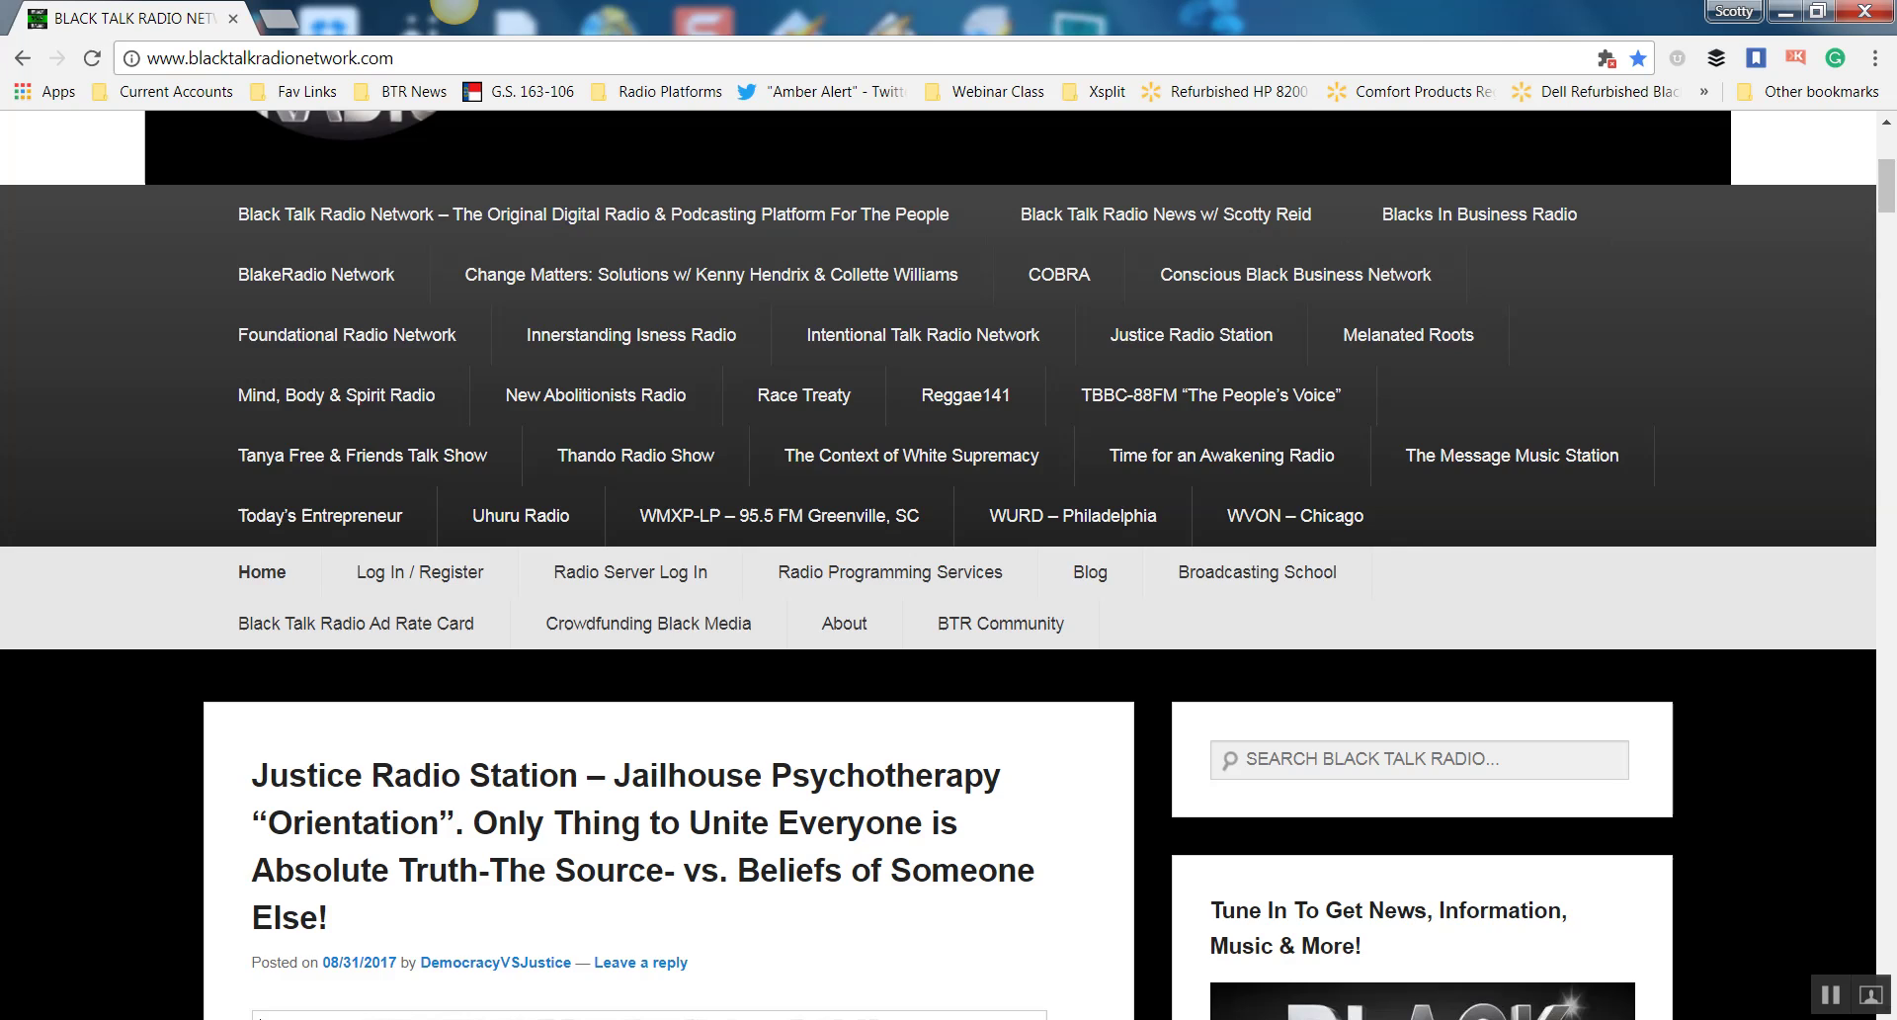
pyautogui.scroll(-20, 949, 563)
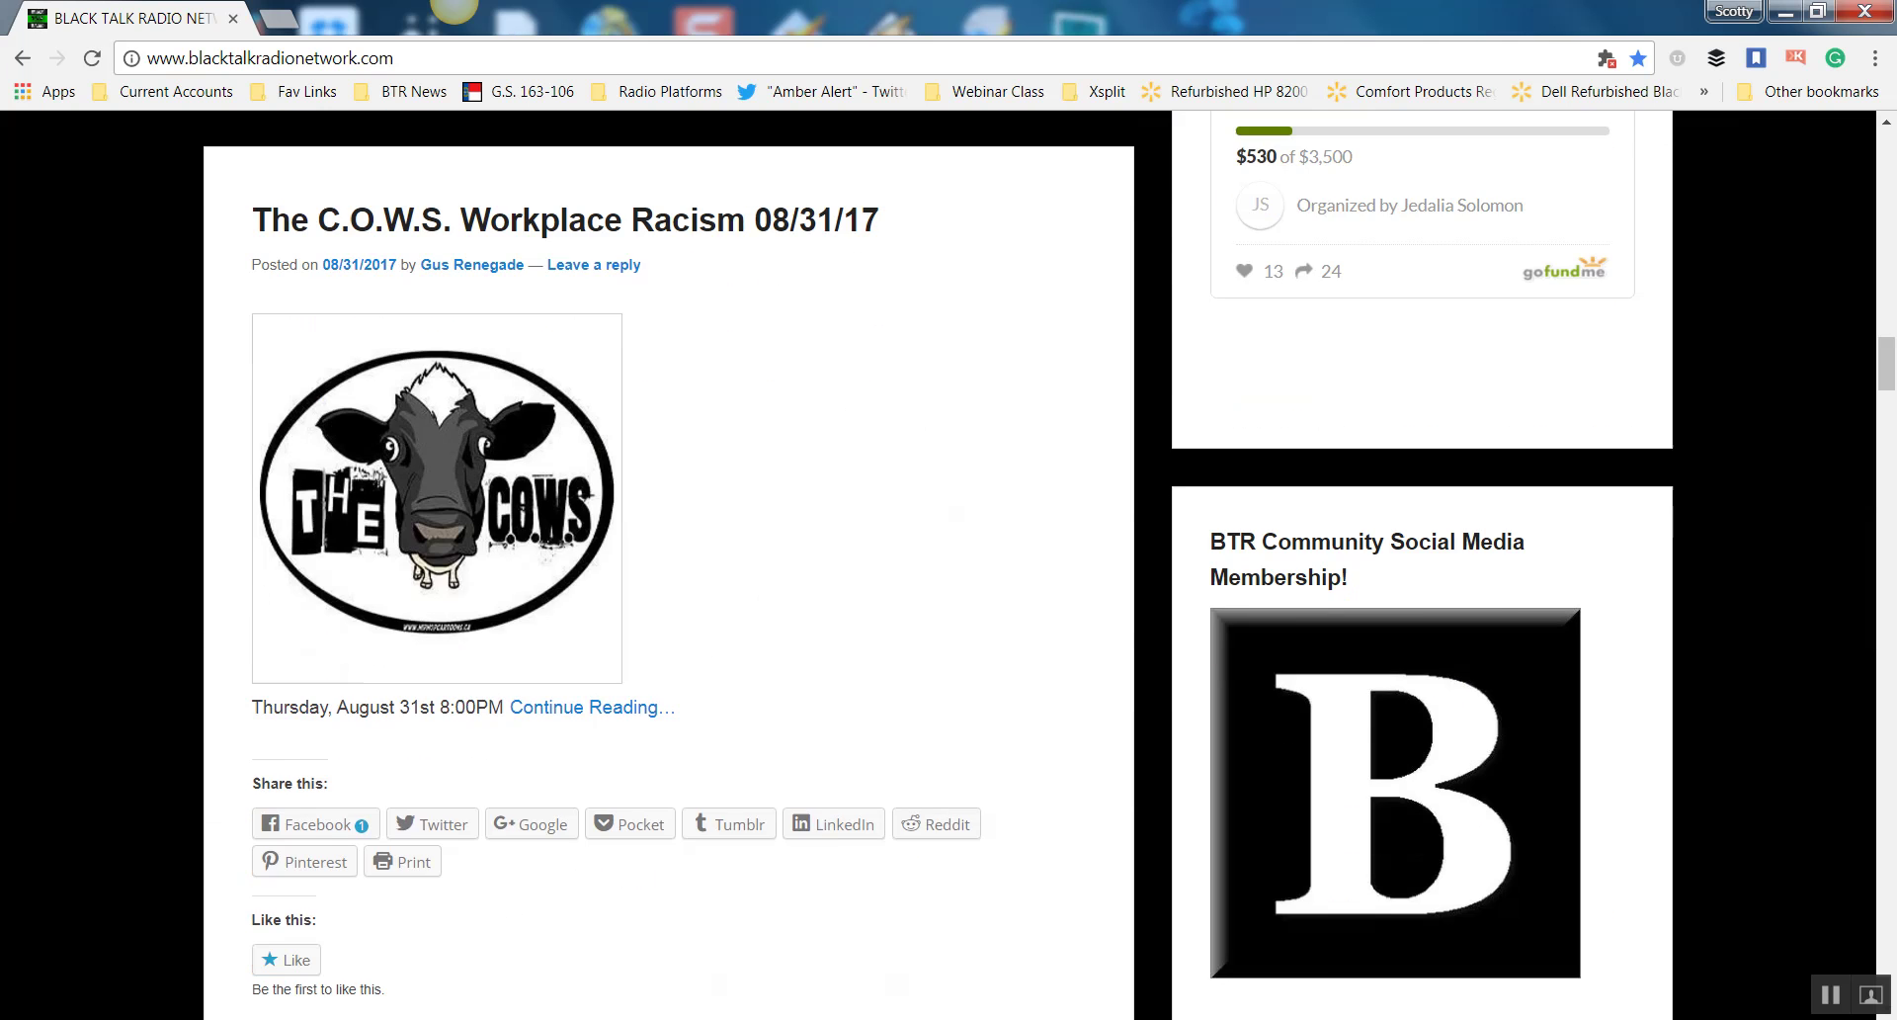
pyautogui.scroll(-14, 949, 563)
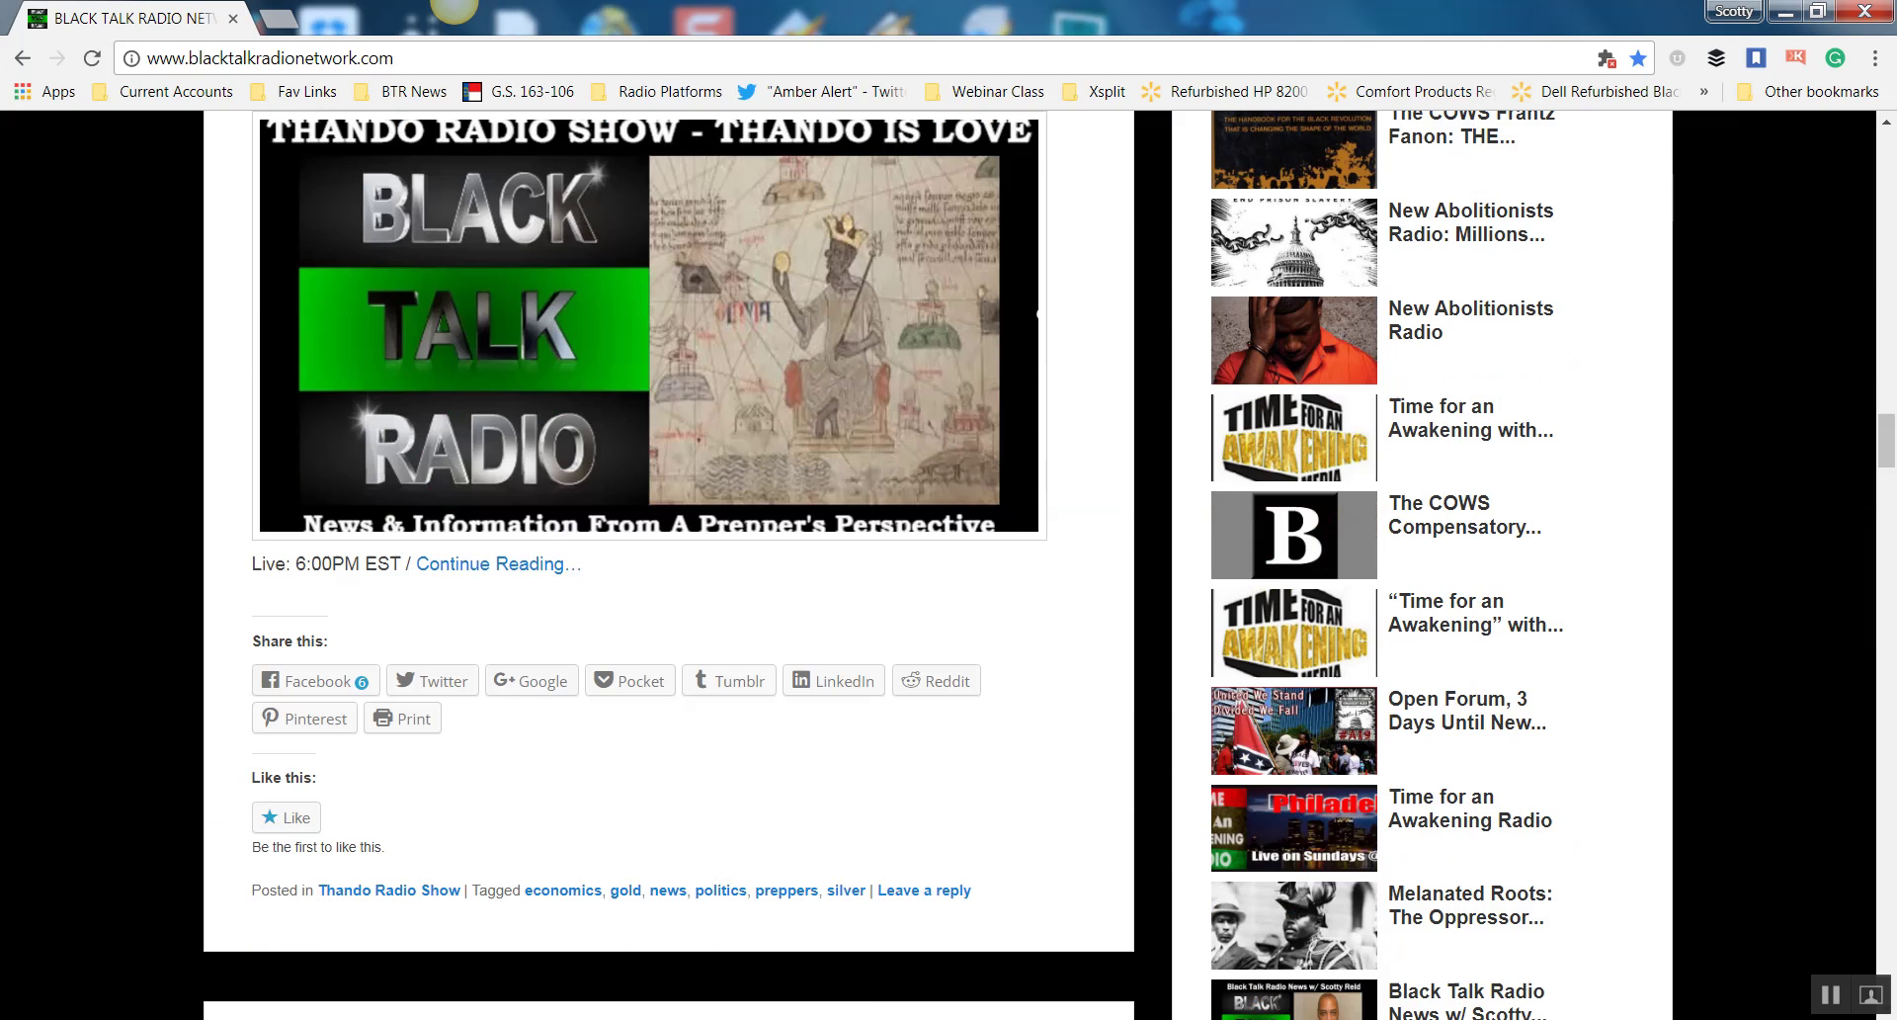
pyautogui.scroll(-2, 949, 563)
pyautogui.scroll(8, 949, 563)
pyautogui.scroll(6, 949, 563)
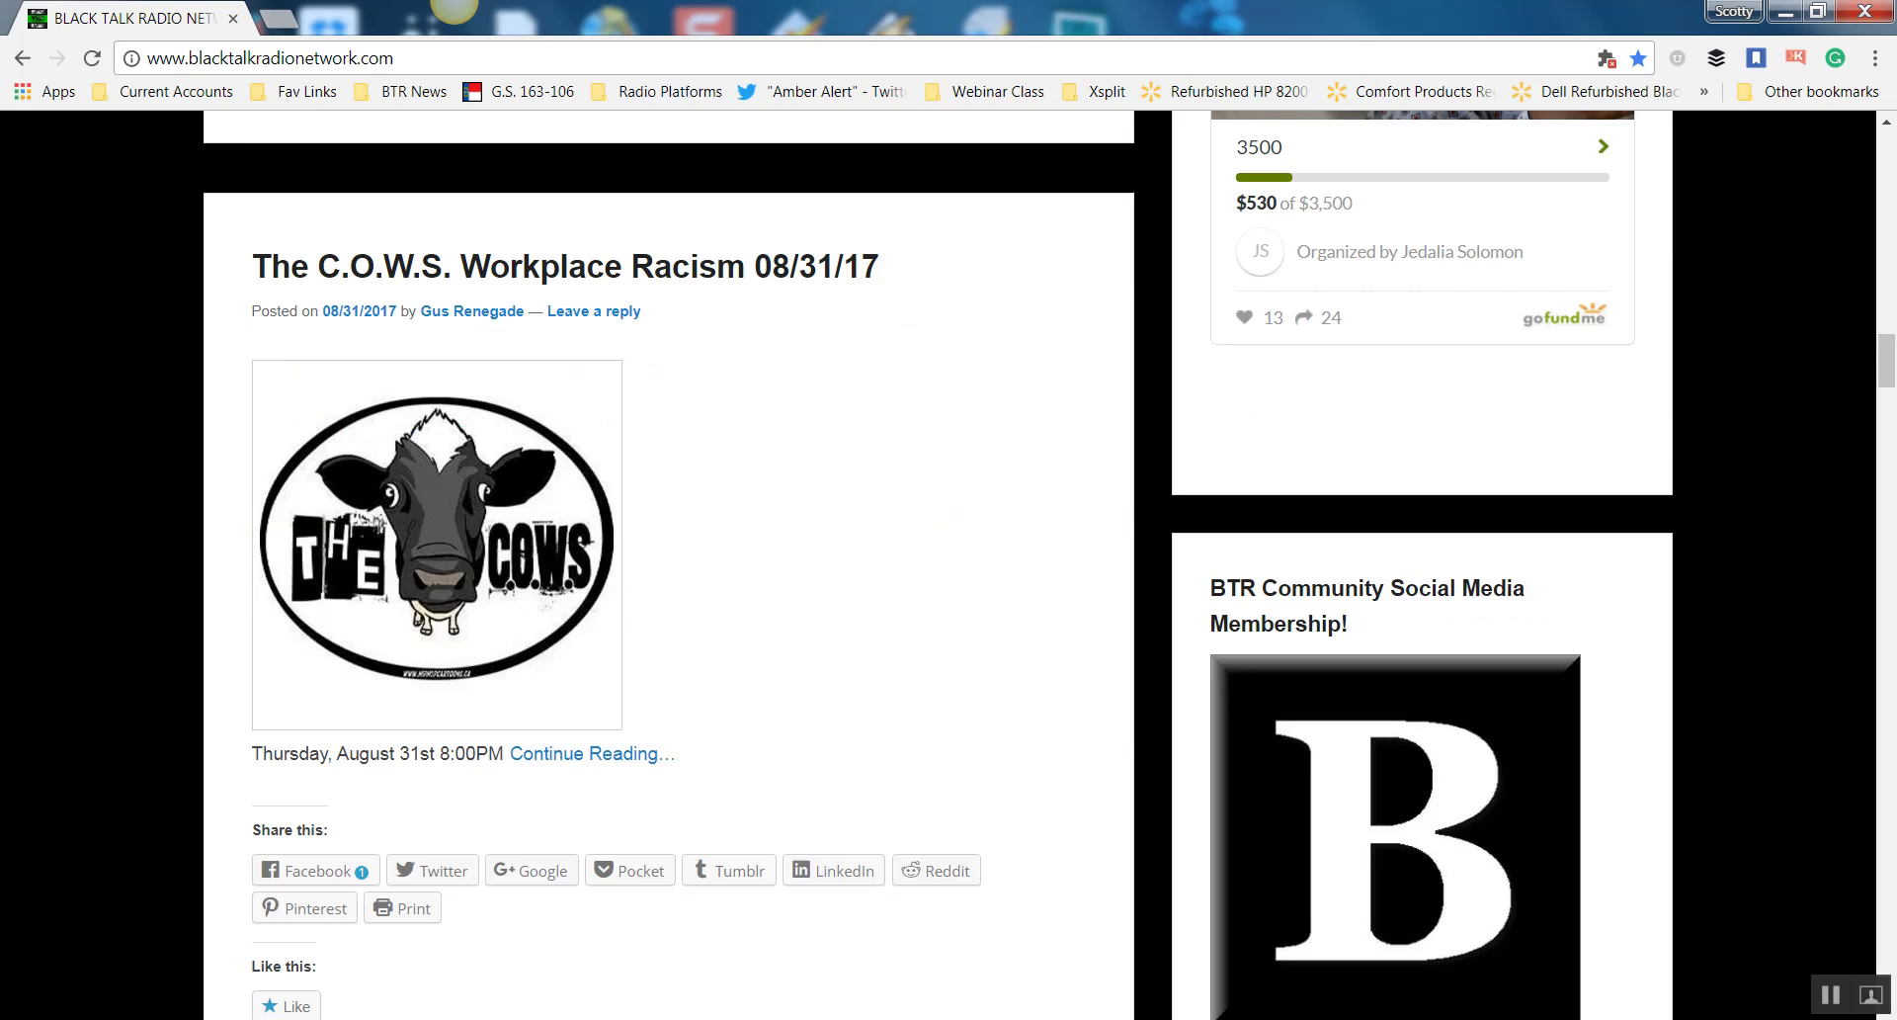
pyautogui.scroll(20, 440, 247)
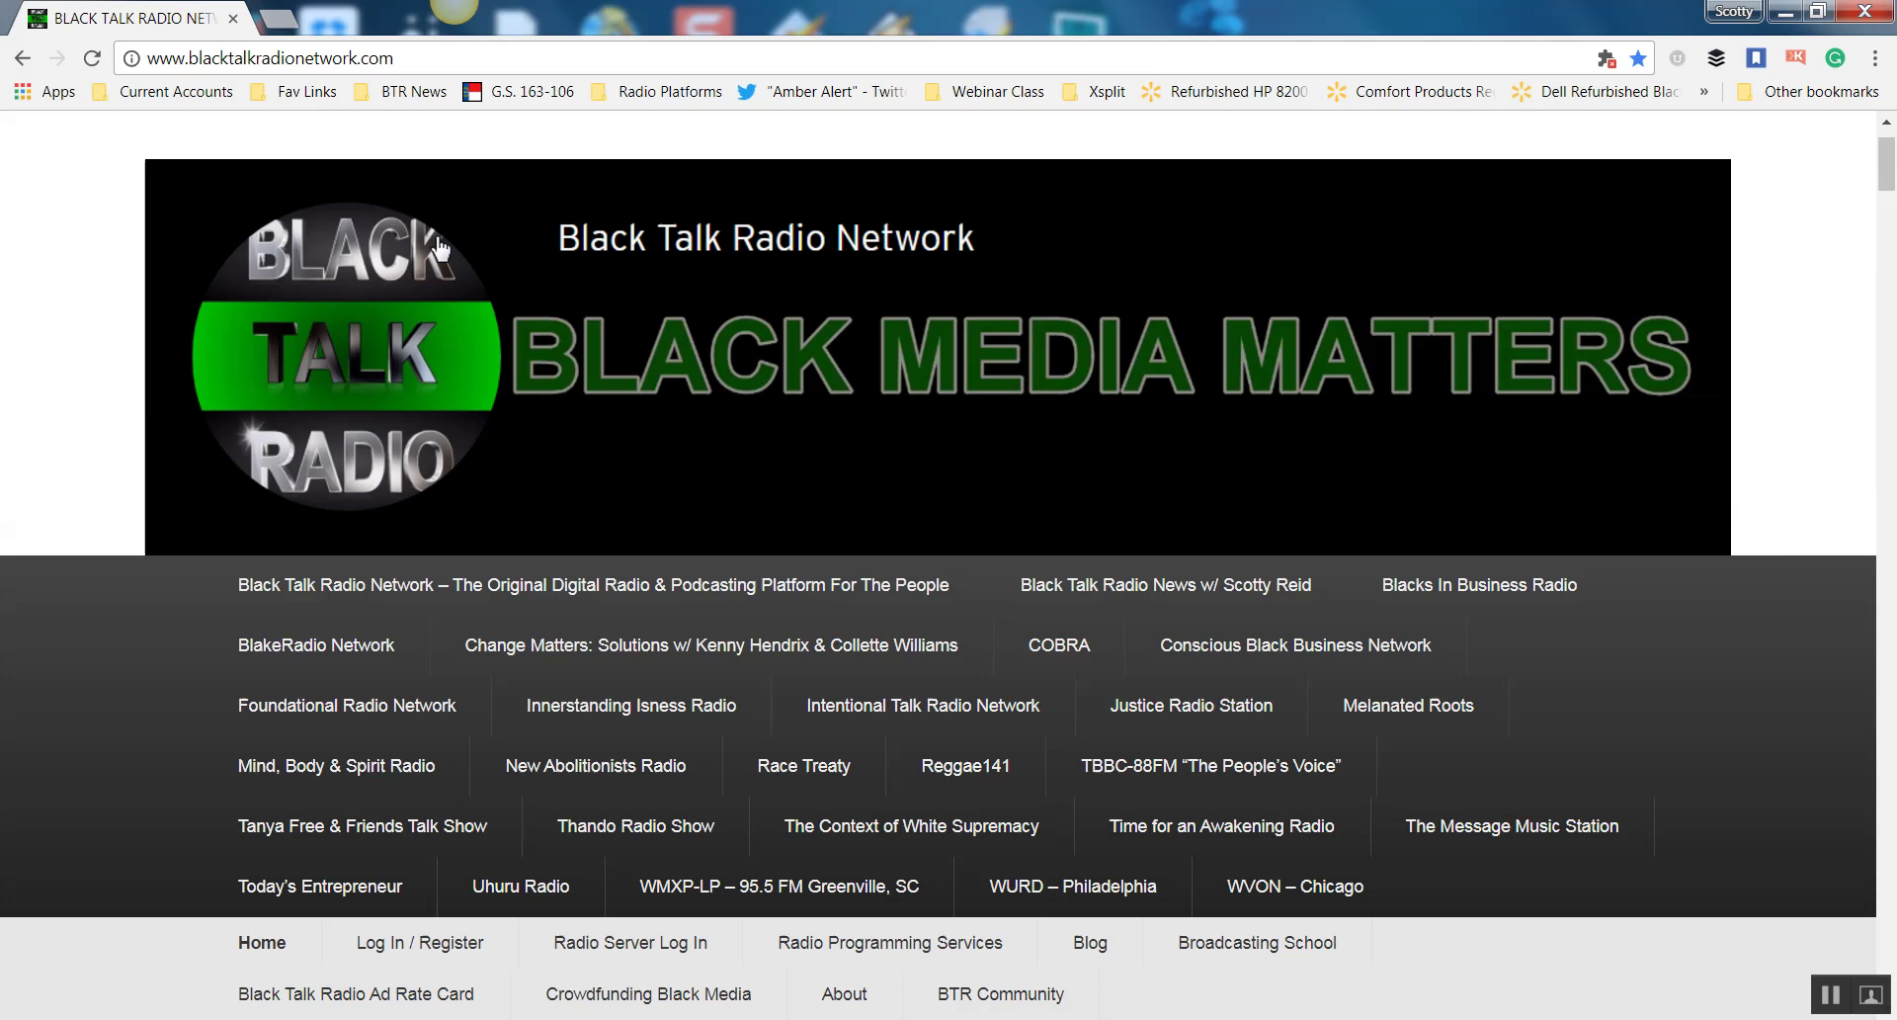
# Open the site's login page, go to its registration form and review the required fields.
pyautogui.scroll(-5, 1190, 198)
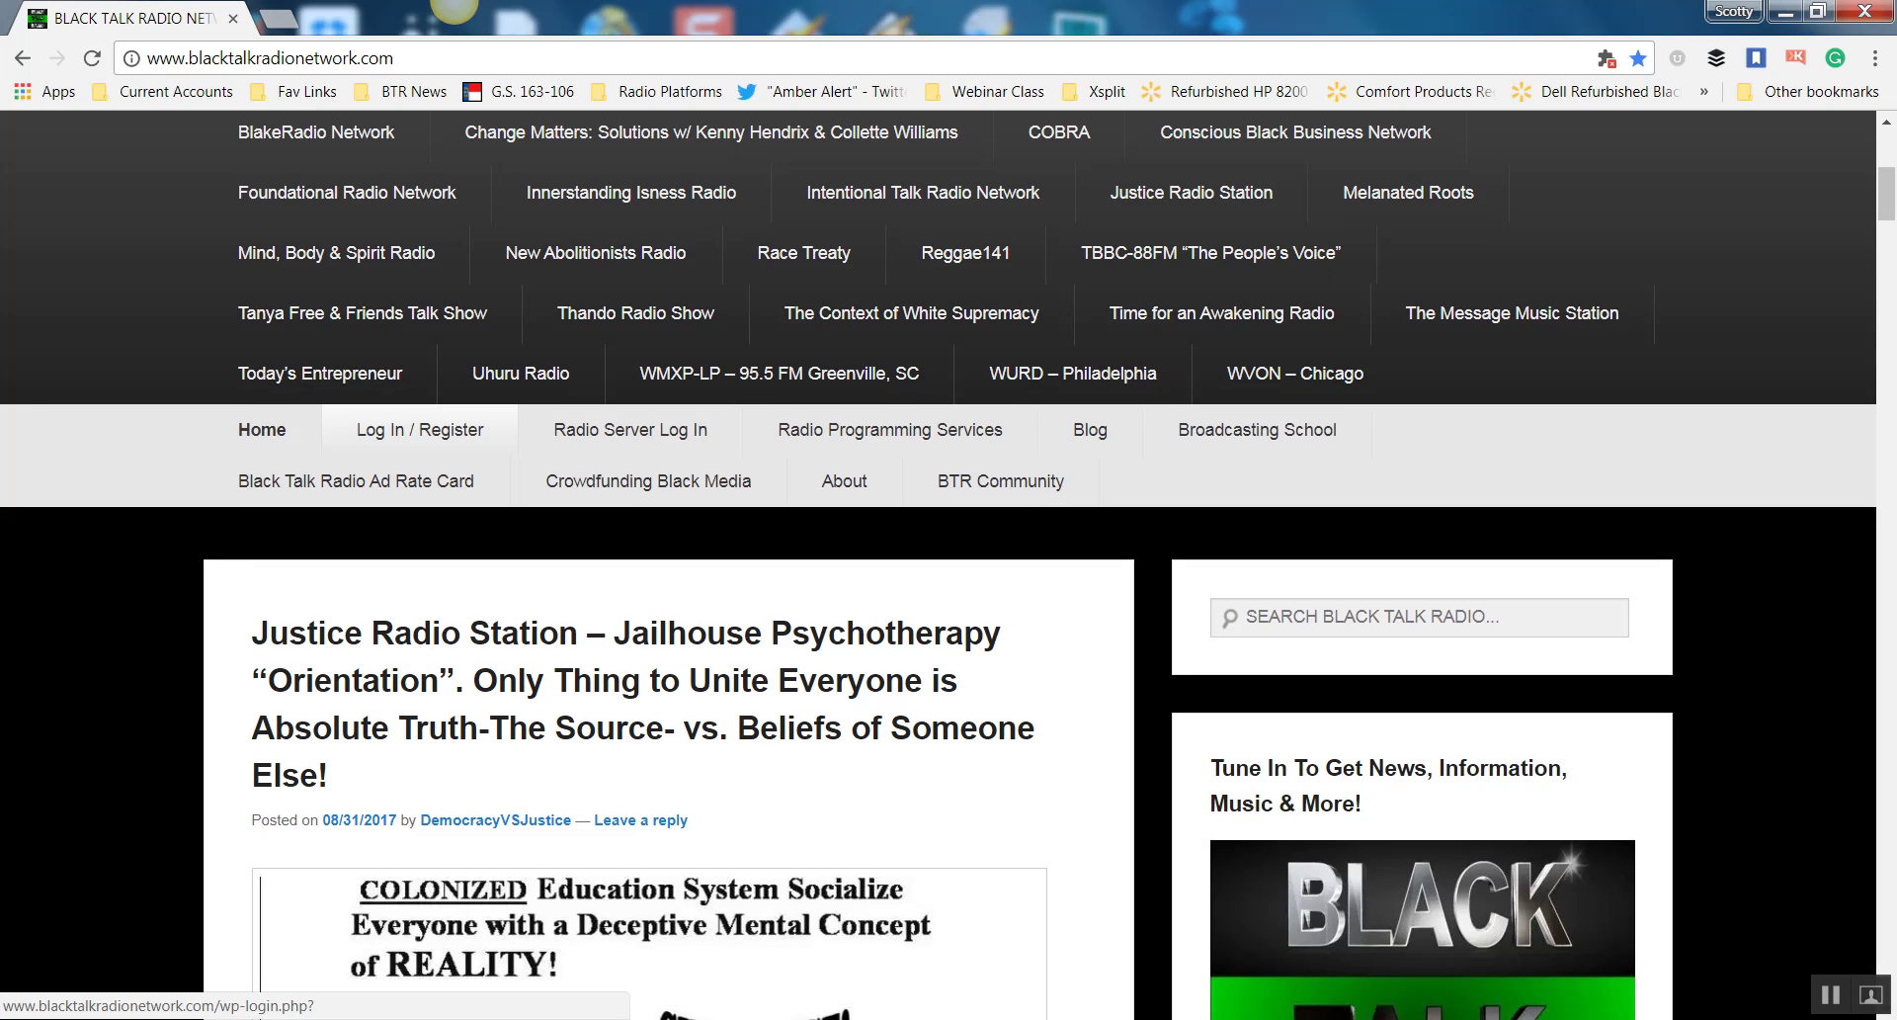
pyautogui.click(420, 429)
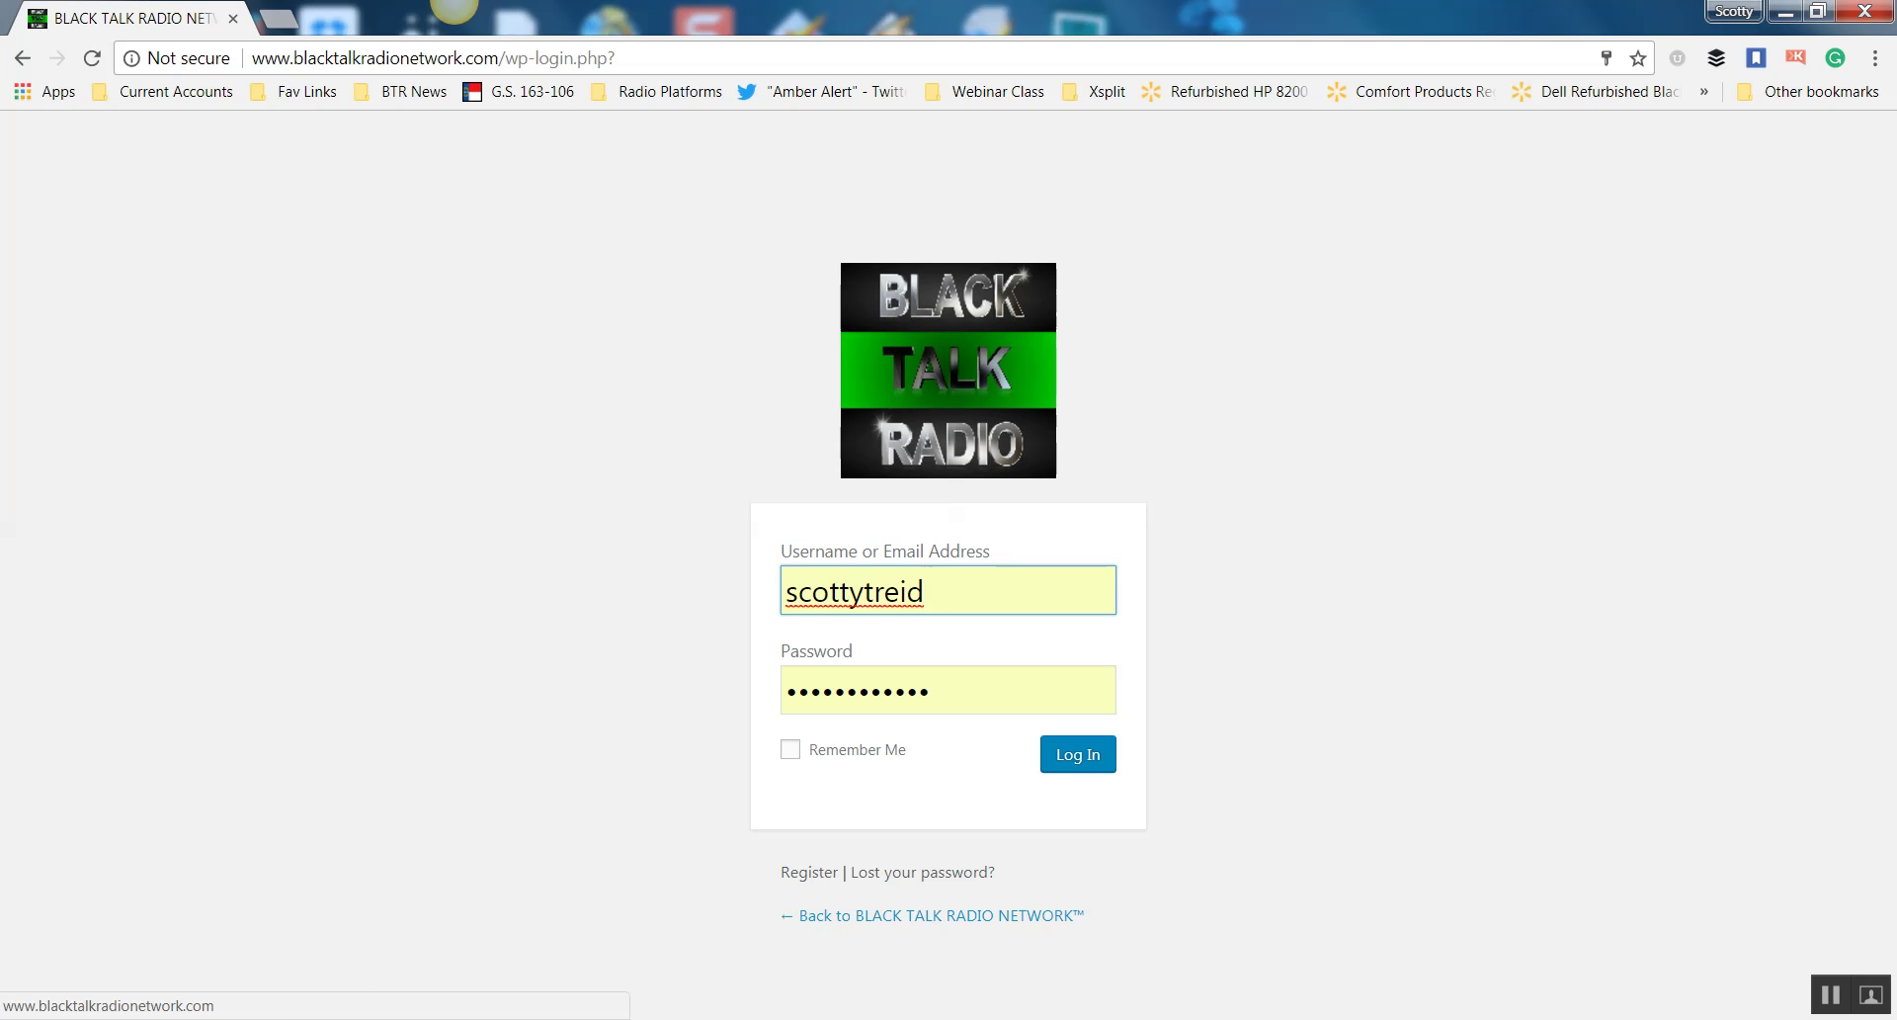
pyautogui.click(809, 872)
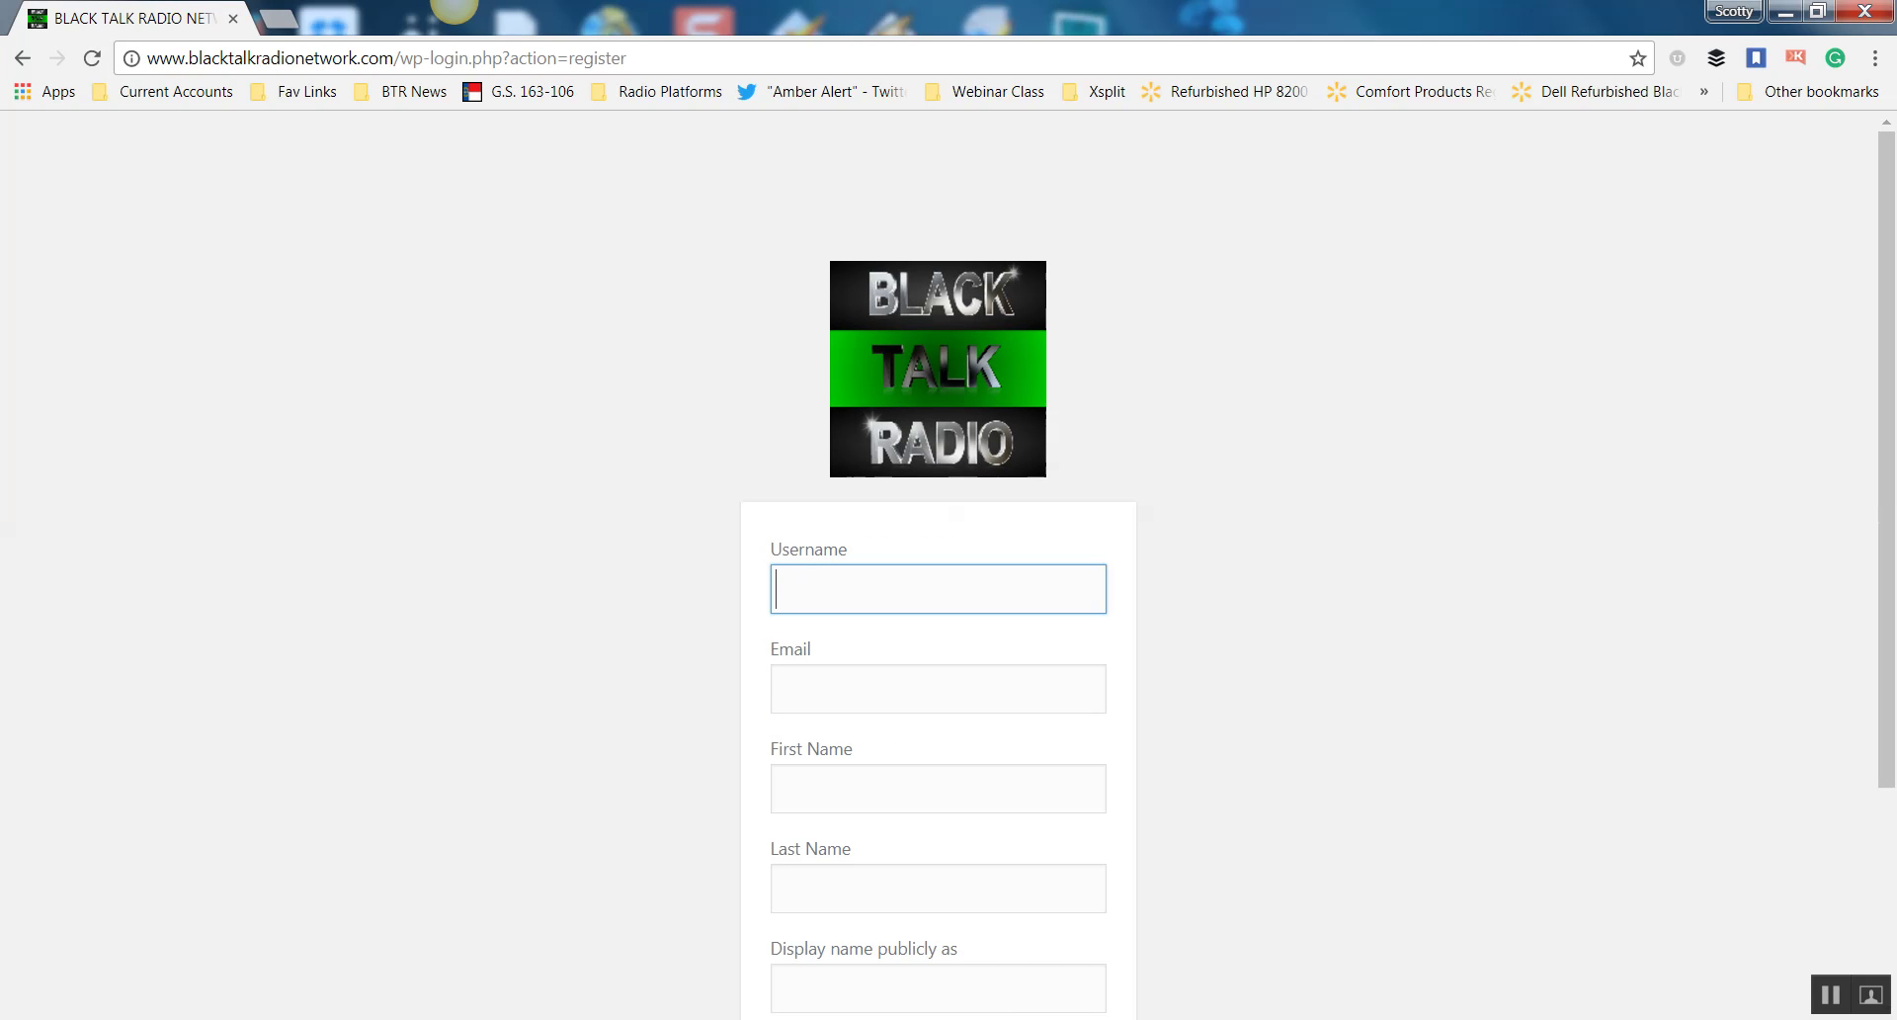
pyautogui.scroll(-3, 939, 593)
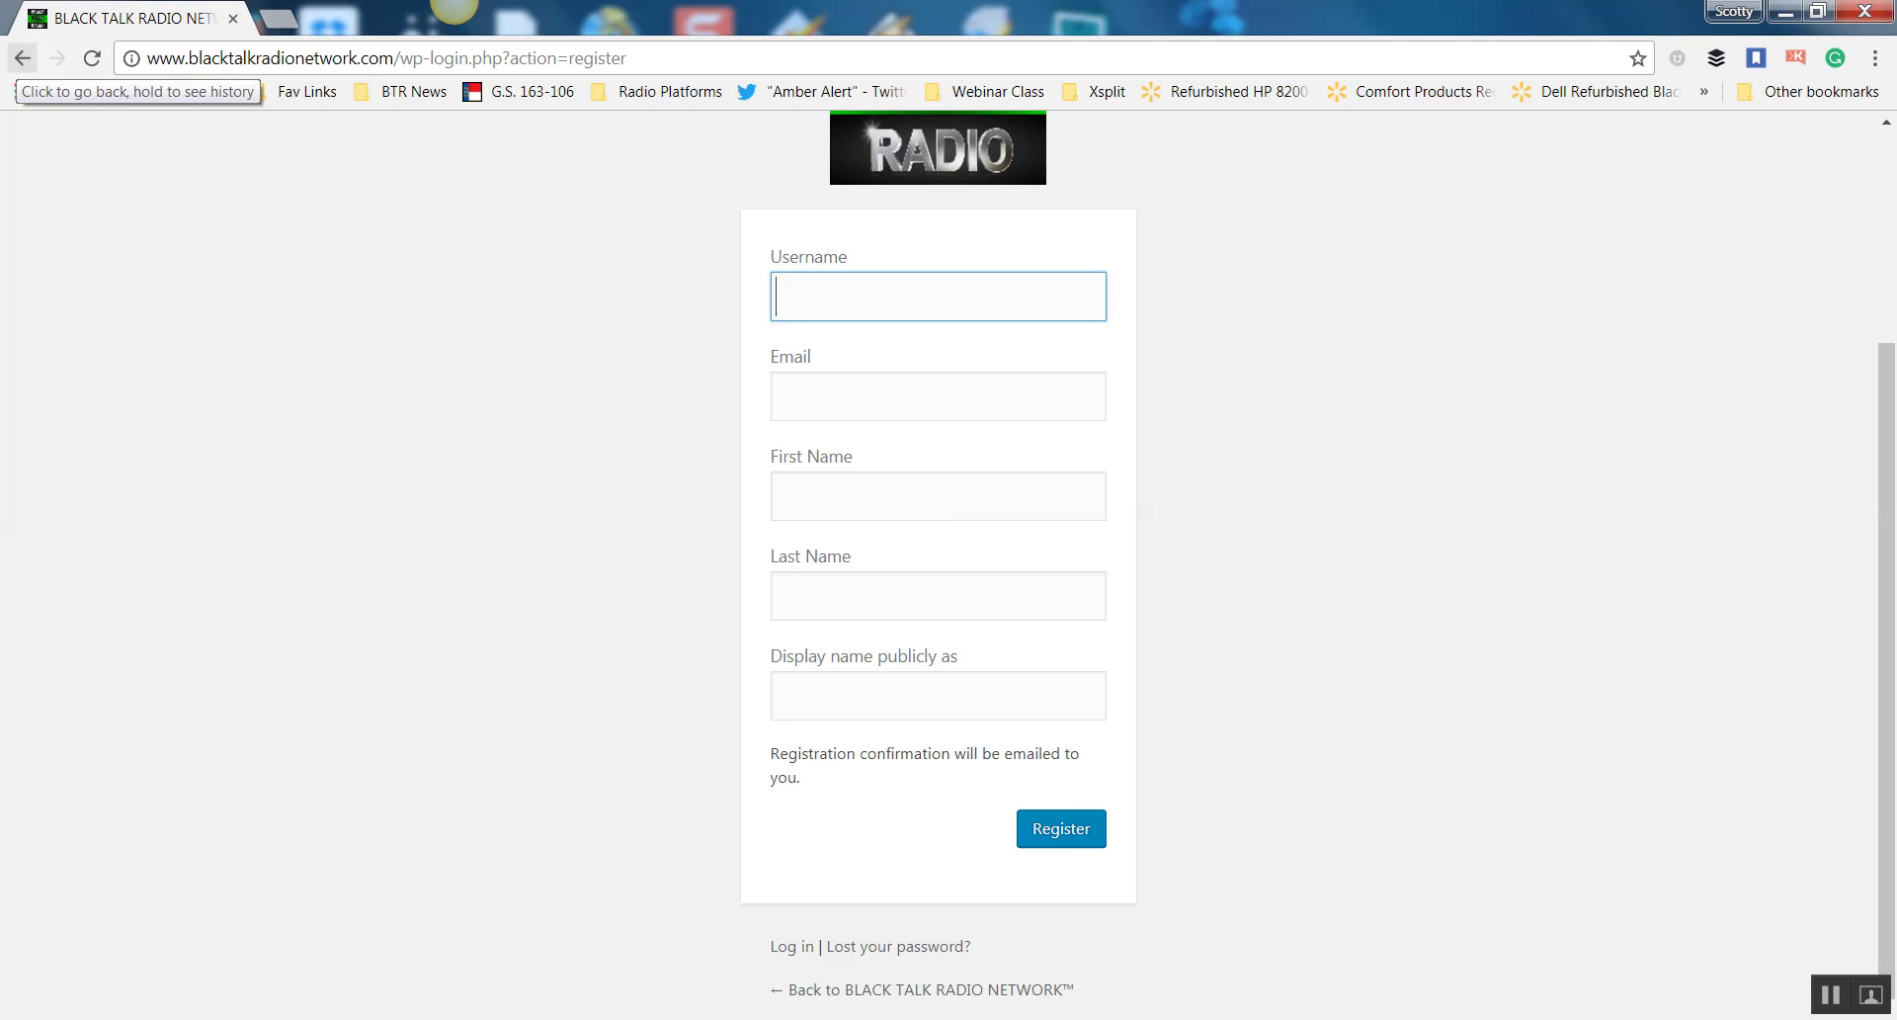
# Return to the login page and log in with the saved username and account password.
pyautogui.click(22, 57)
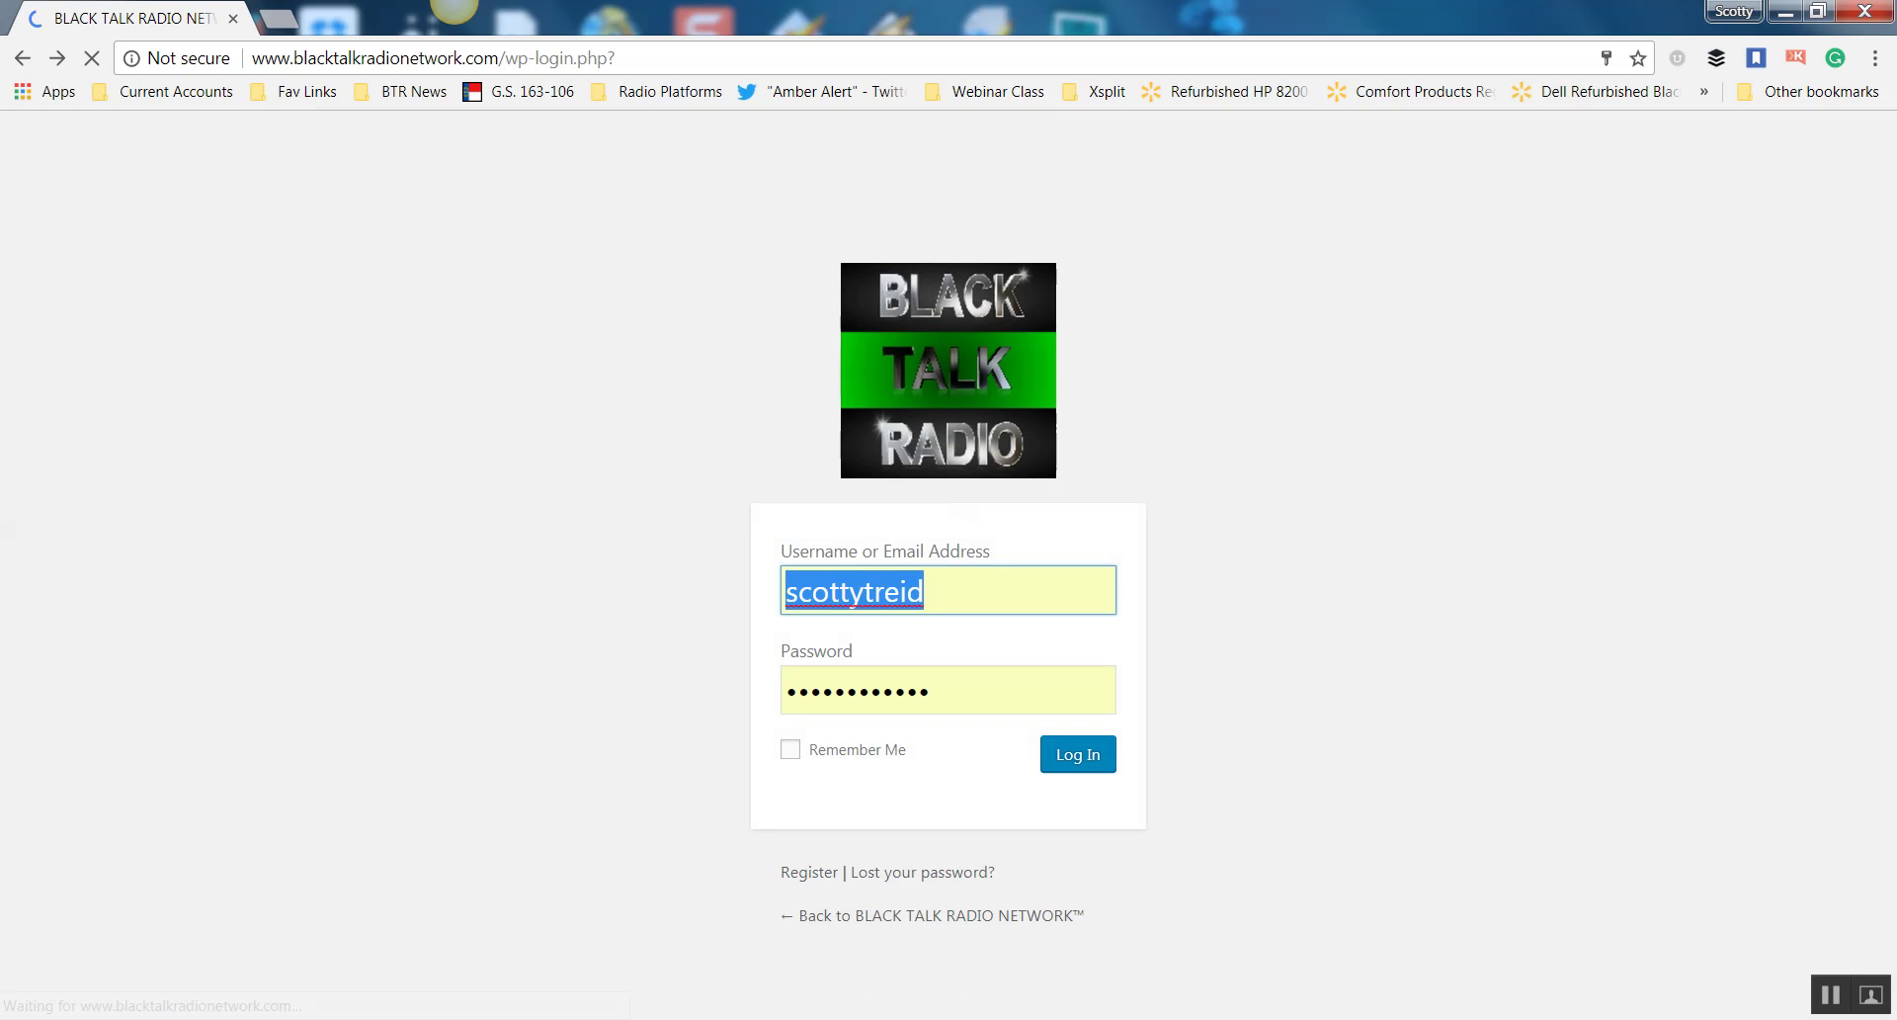
pyautogui.click(856, 591)
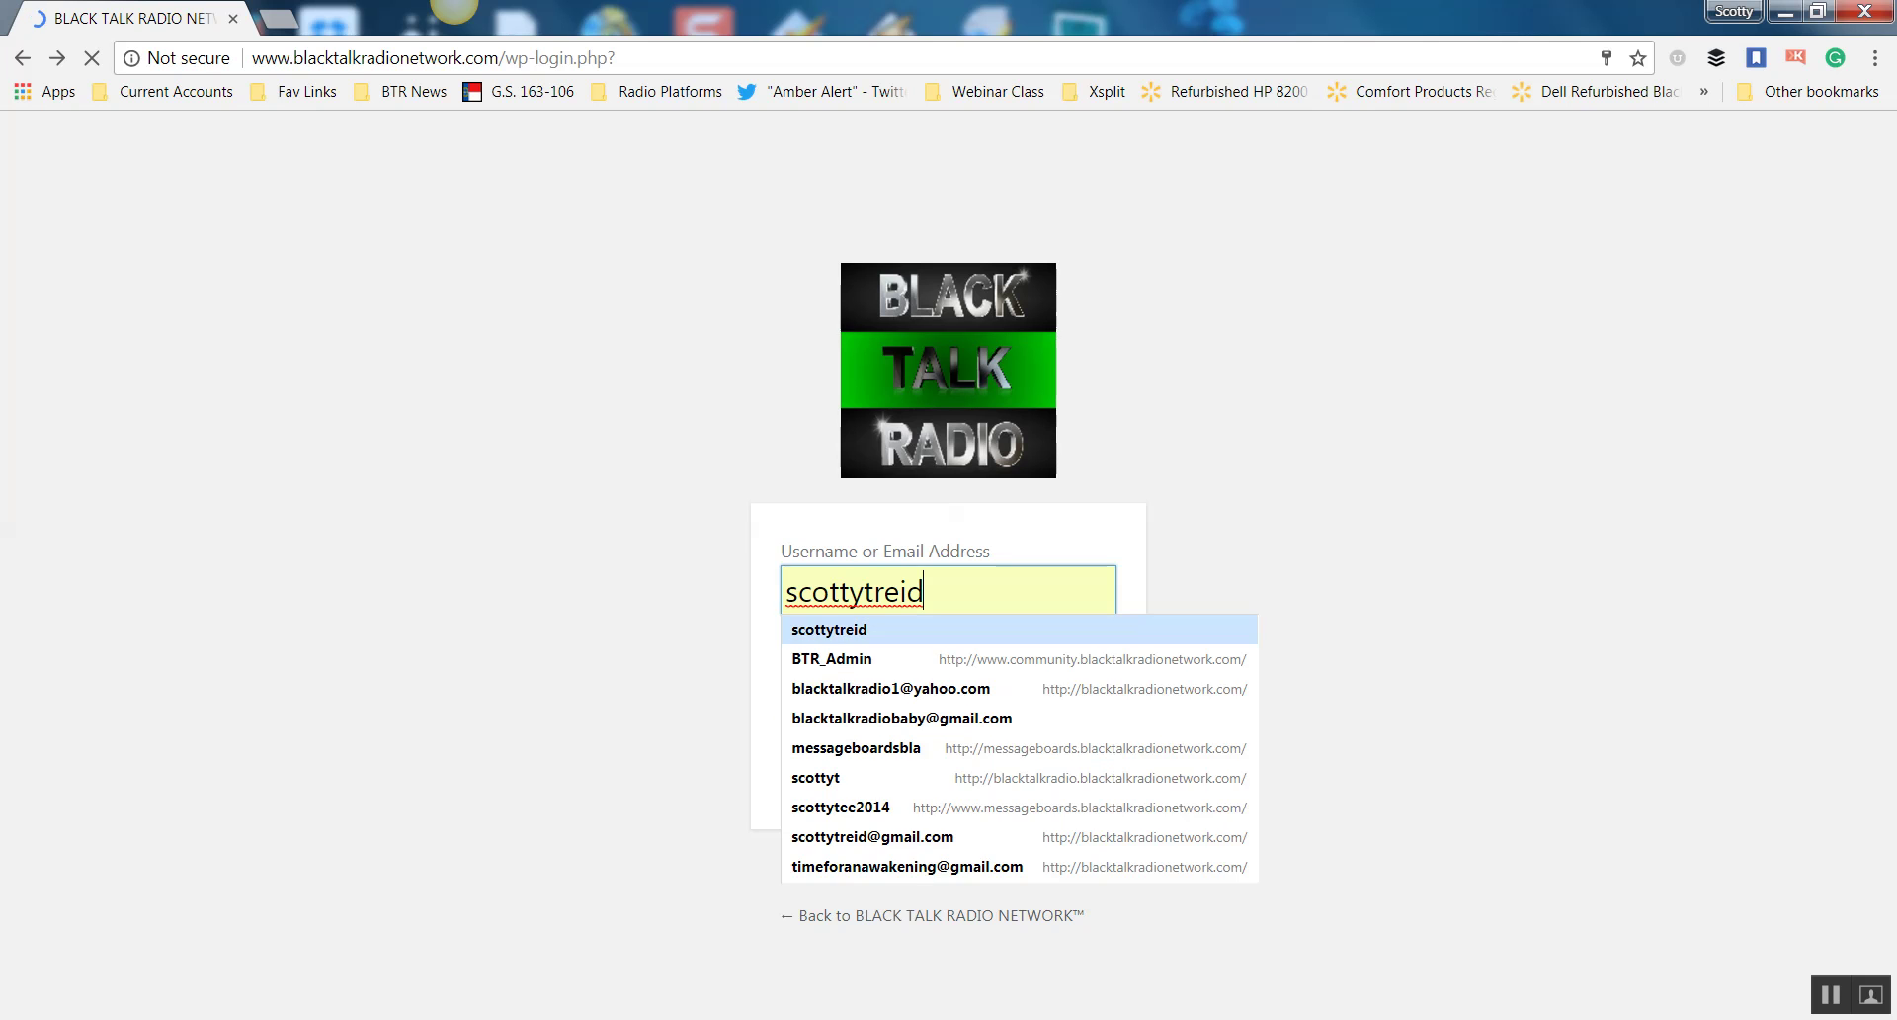
pyautogui.click(829, 630)
pyautogui.click(949, 689)
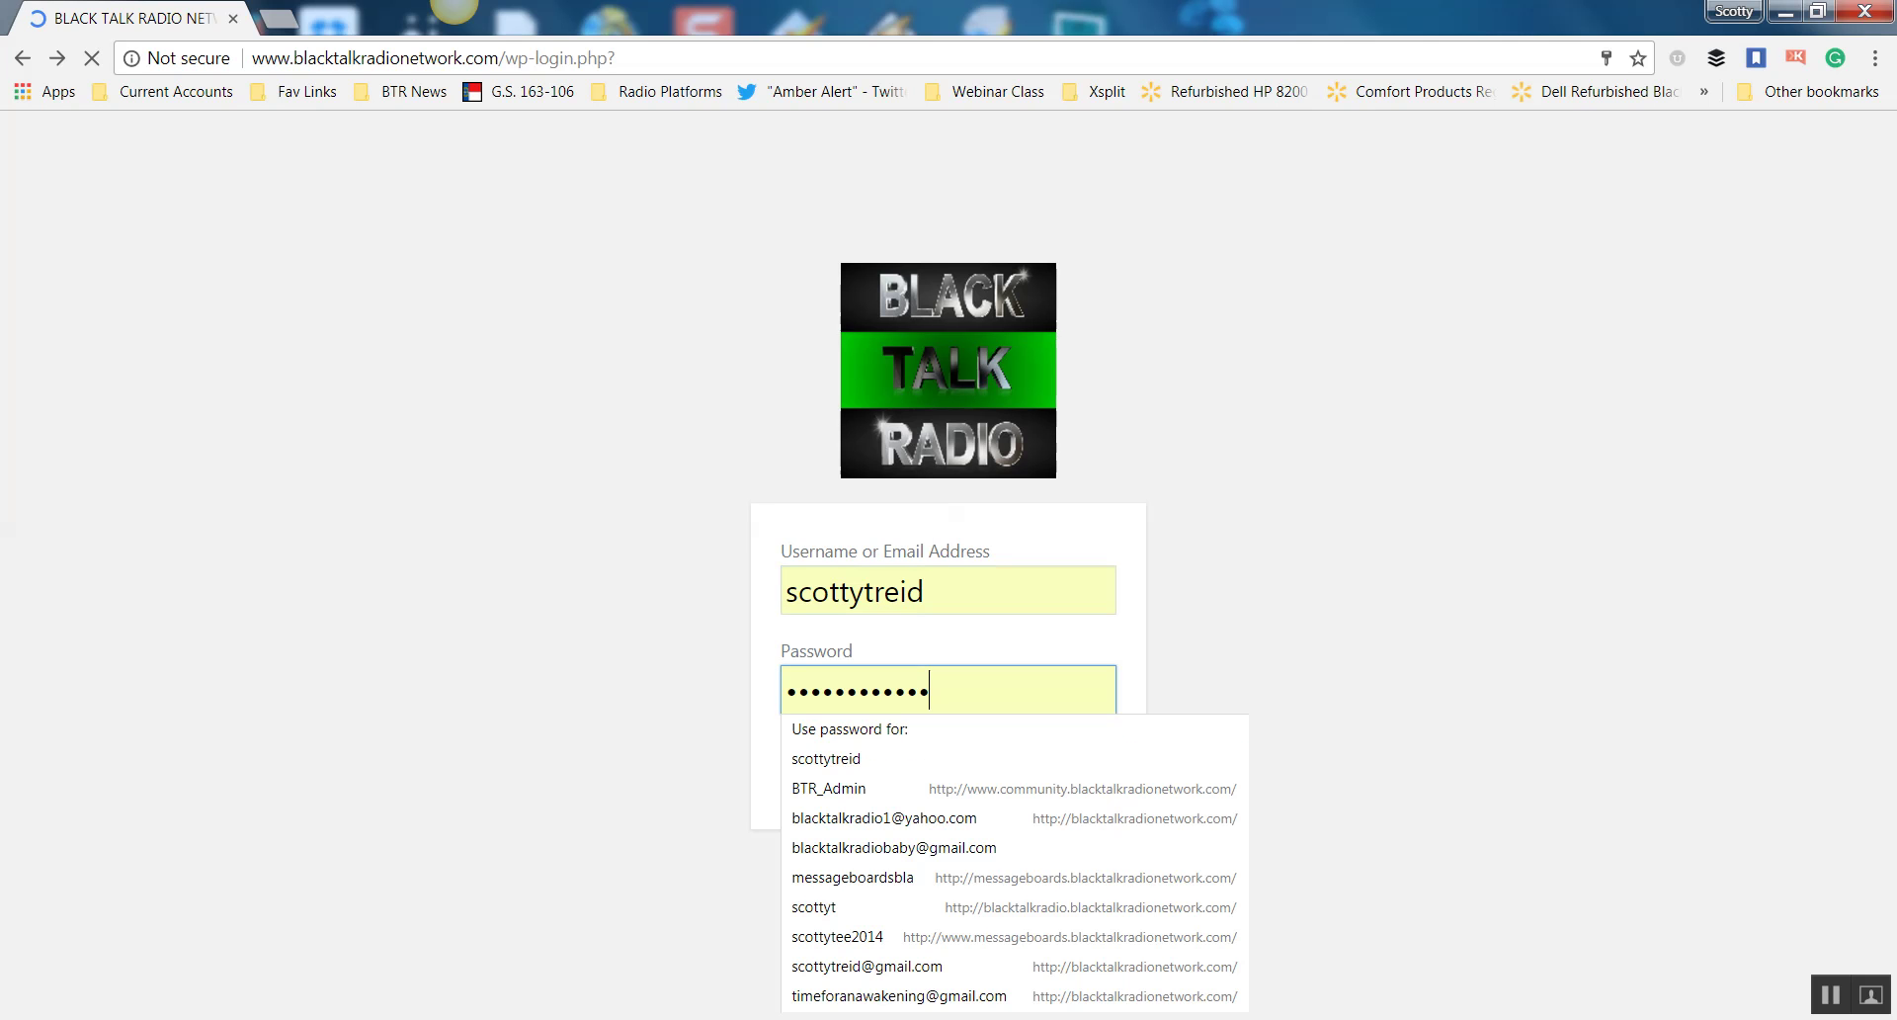
pyautogui.press('Down')
pyautogui.press('Return')
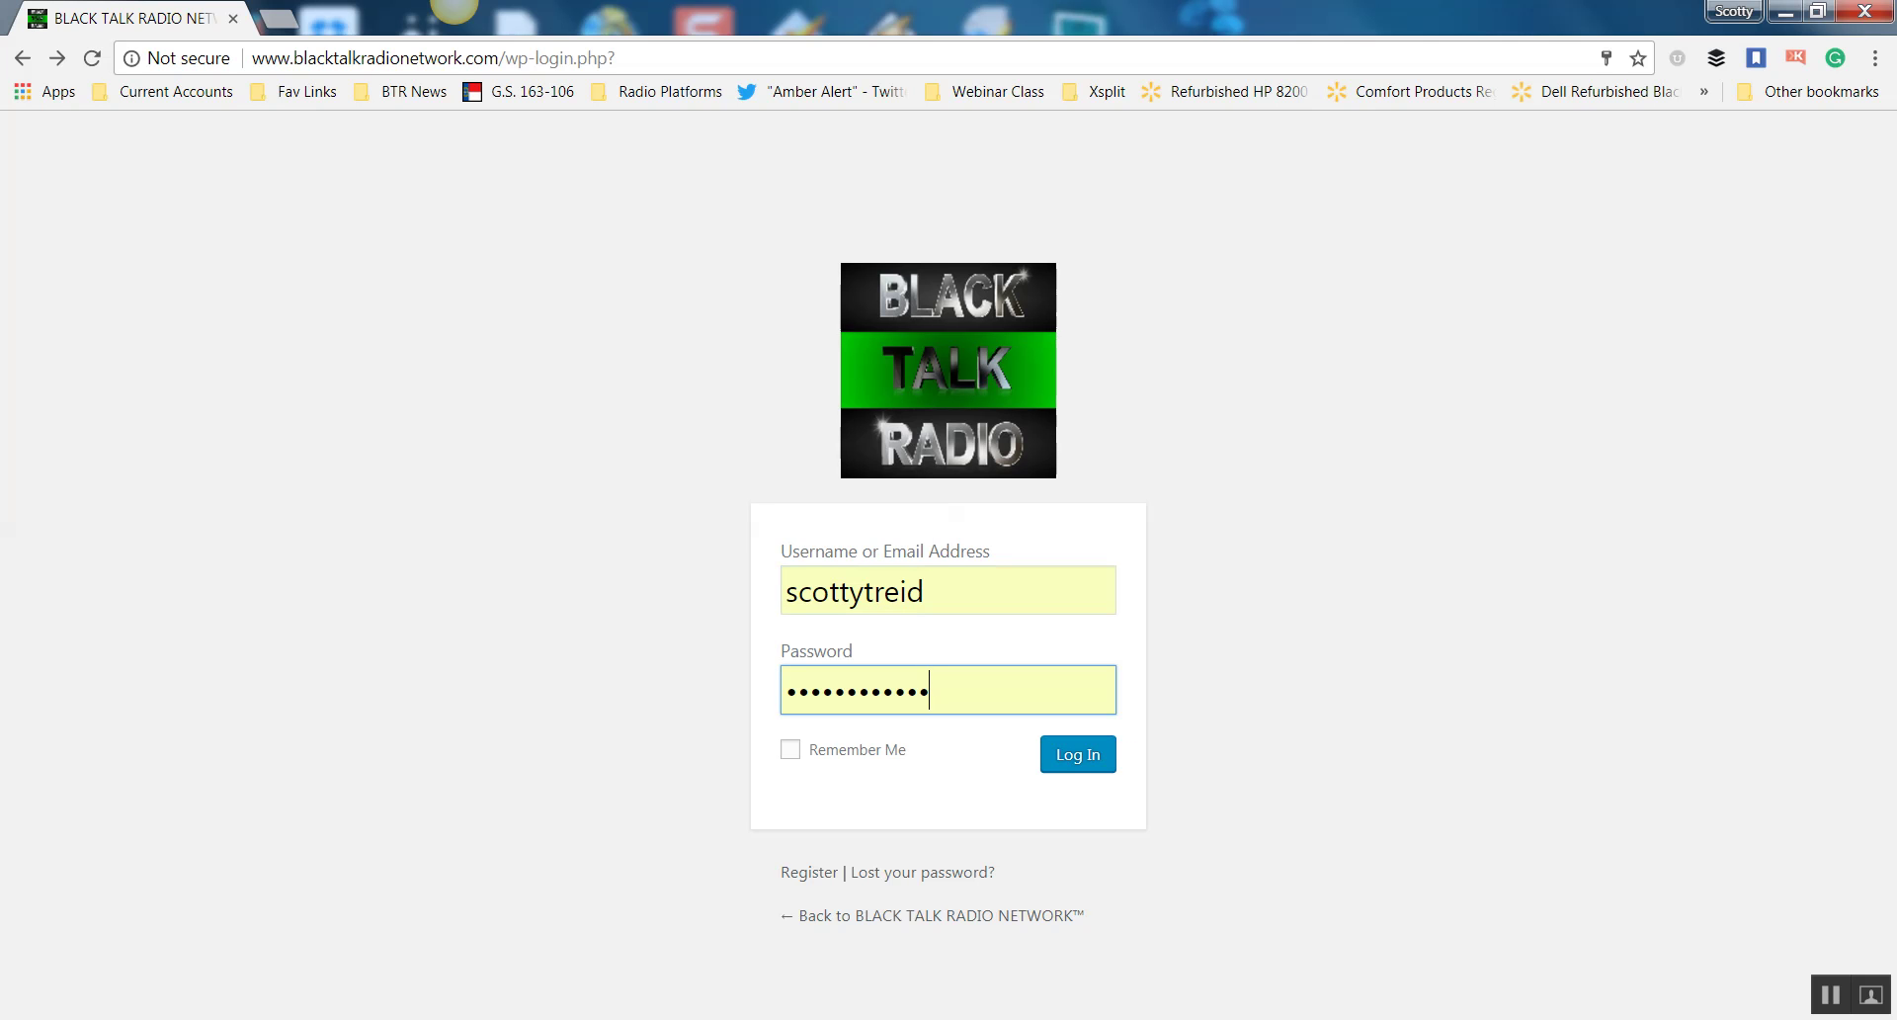
pyautogui.click(1078, 754)
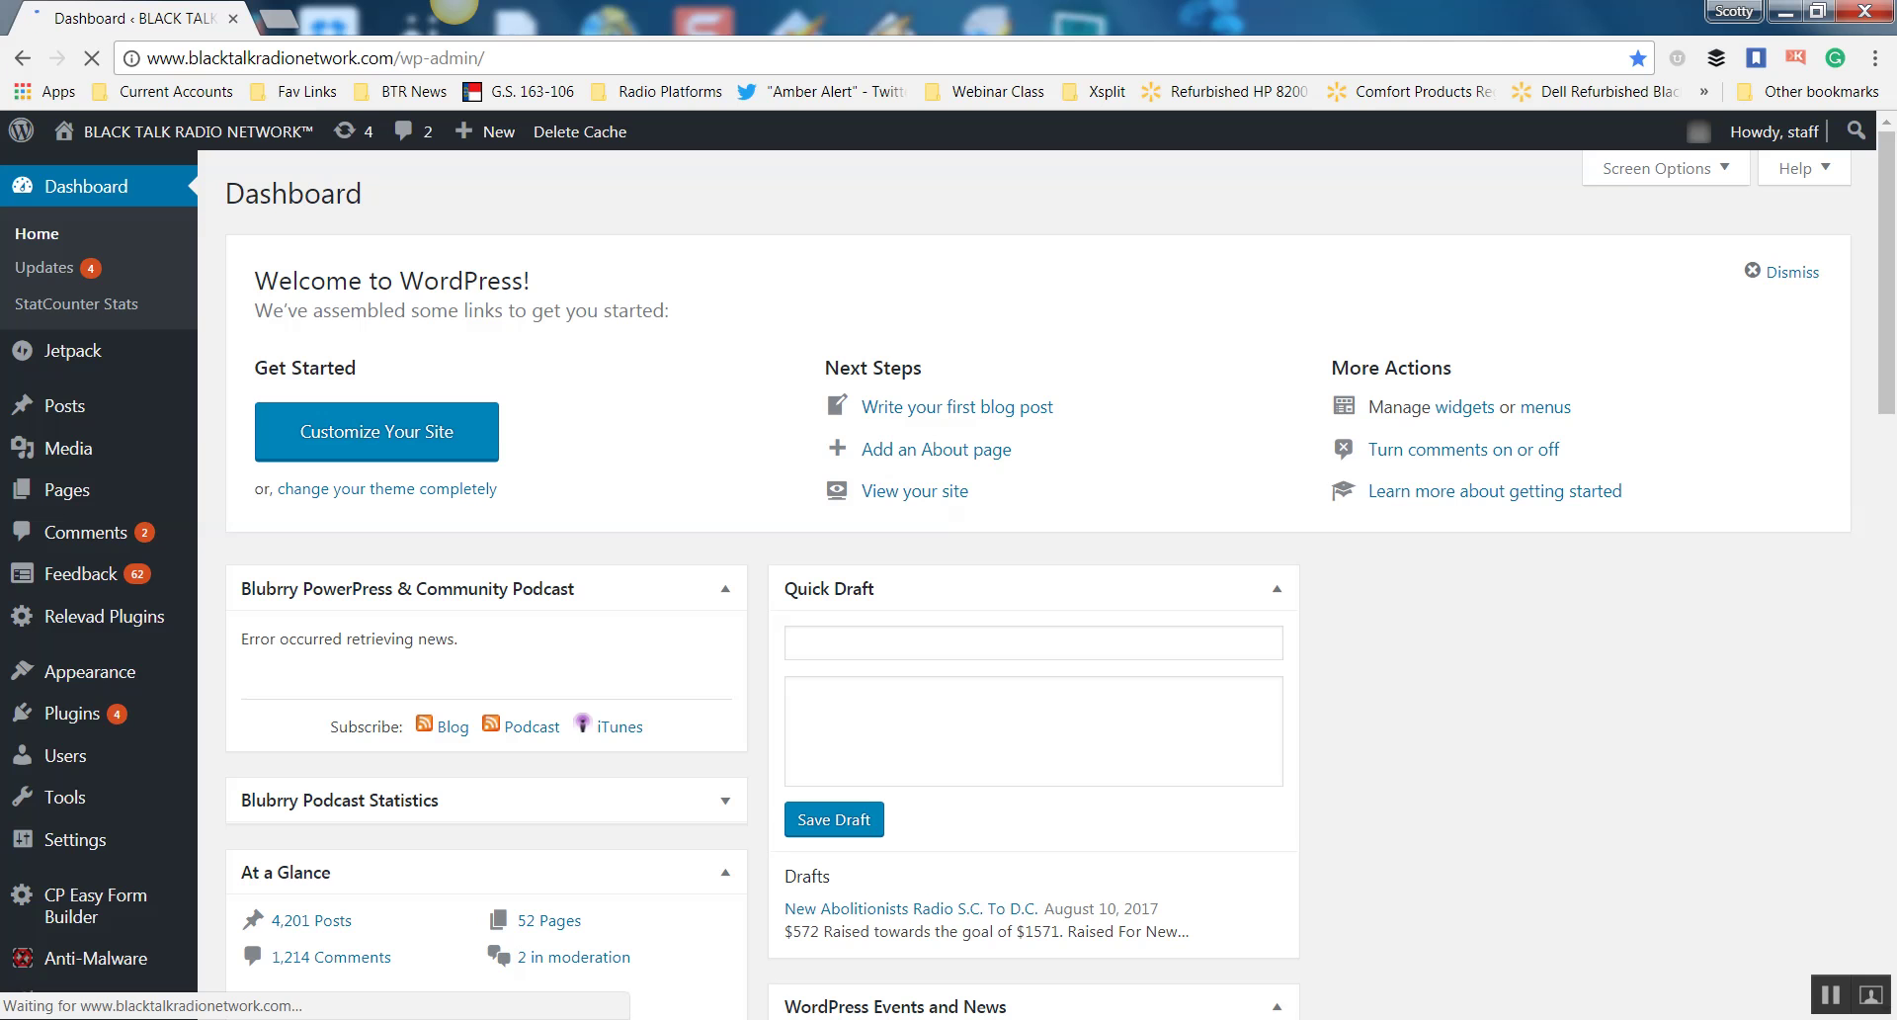
# Open the list of all posts from the WordPress dashboard.
pyautogui.moveTo(494, 132)
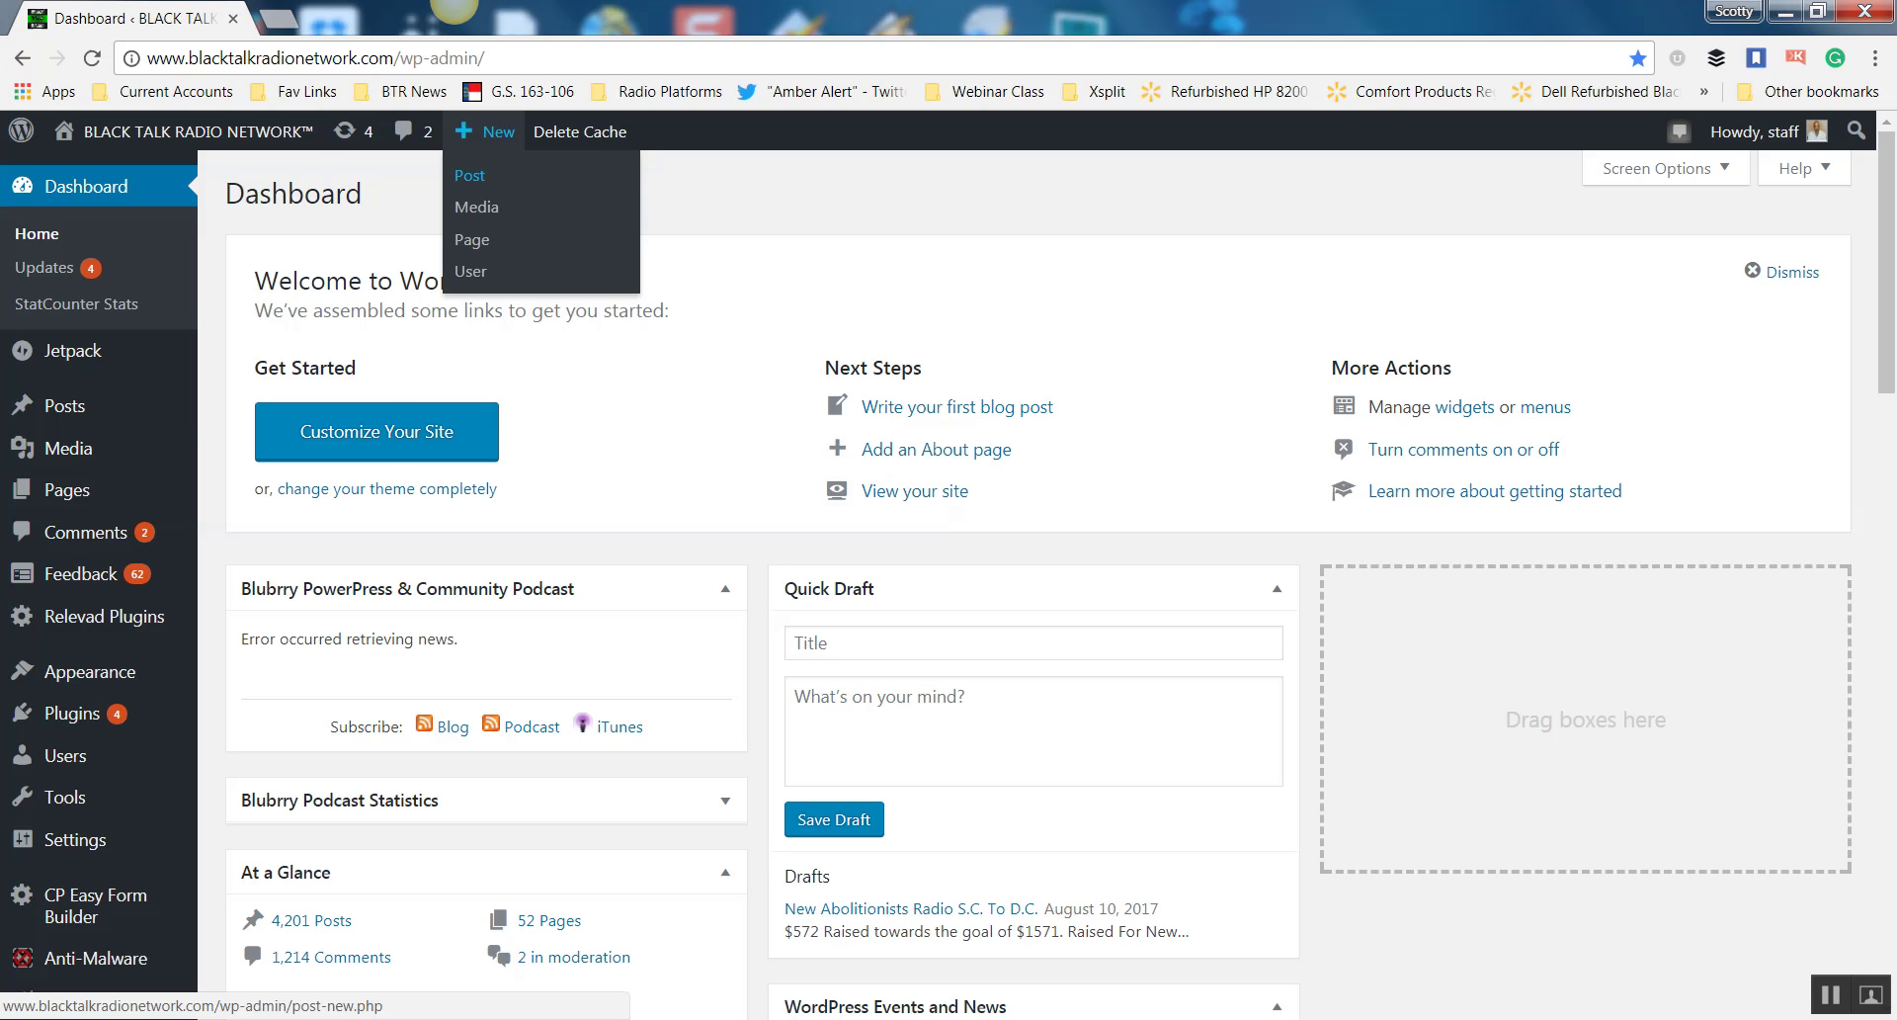
pyautogui.moveTo(64, 406)
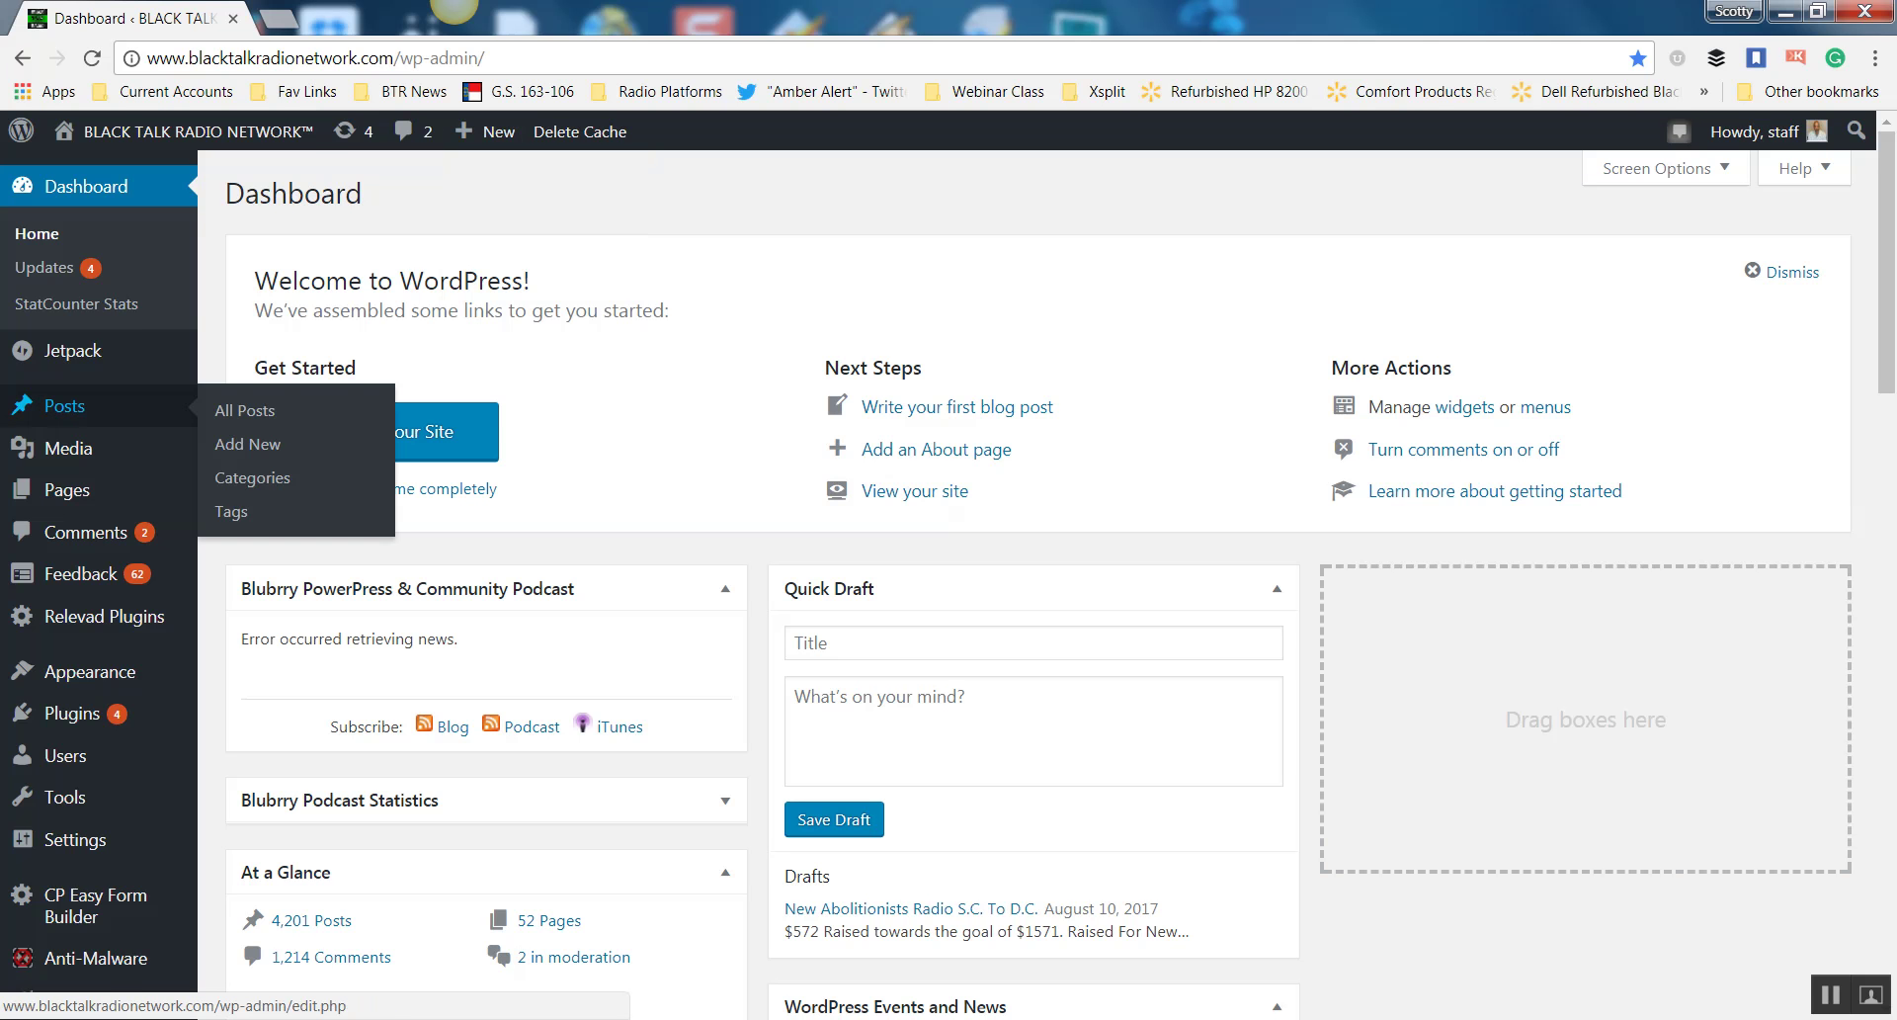
pyautogui.click(244, 410)
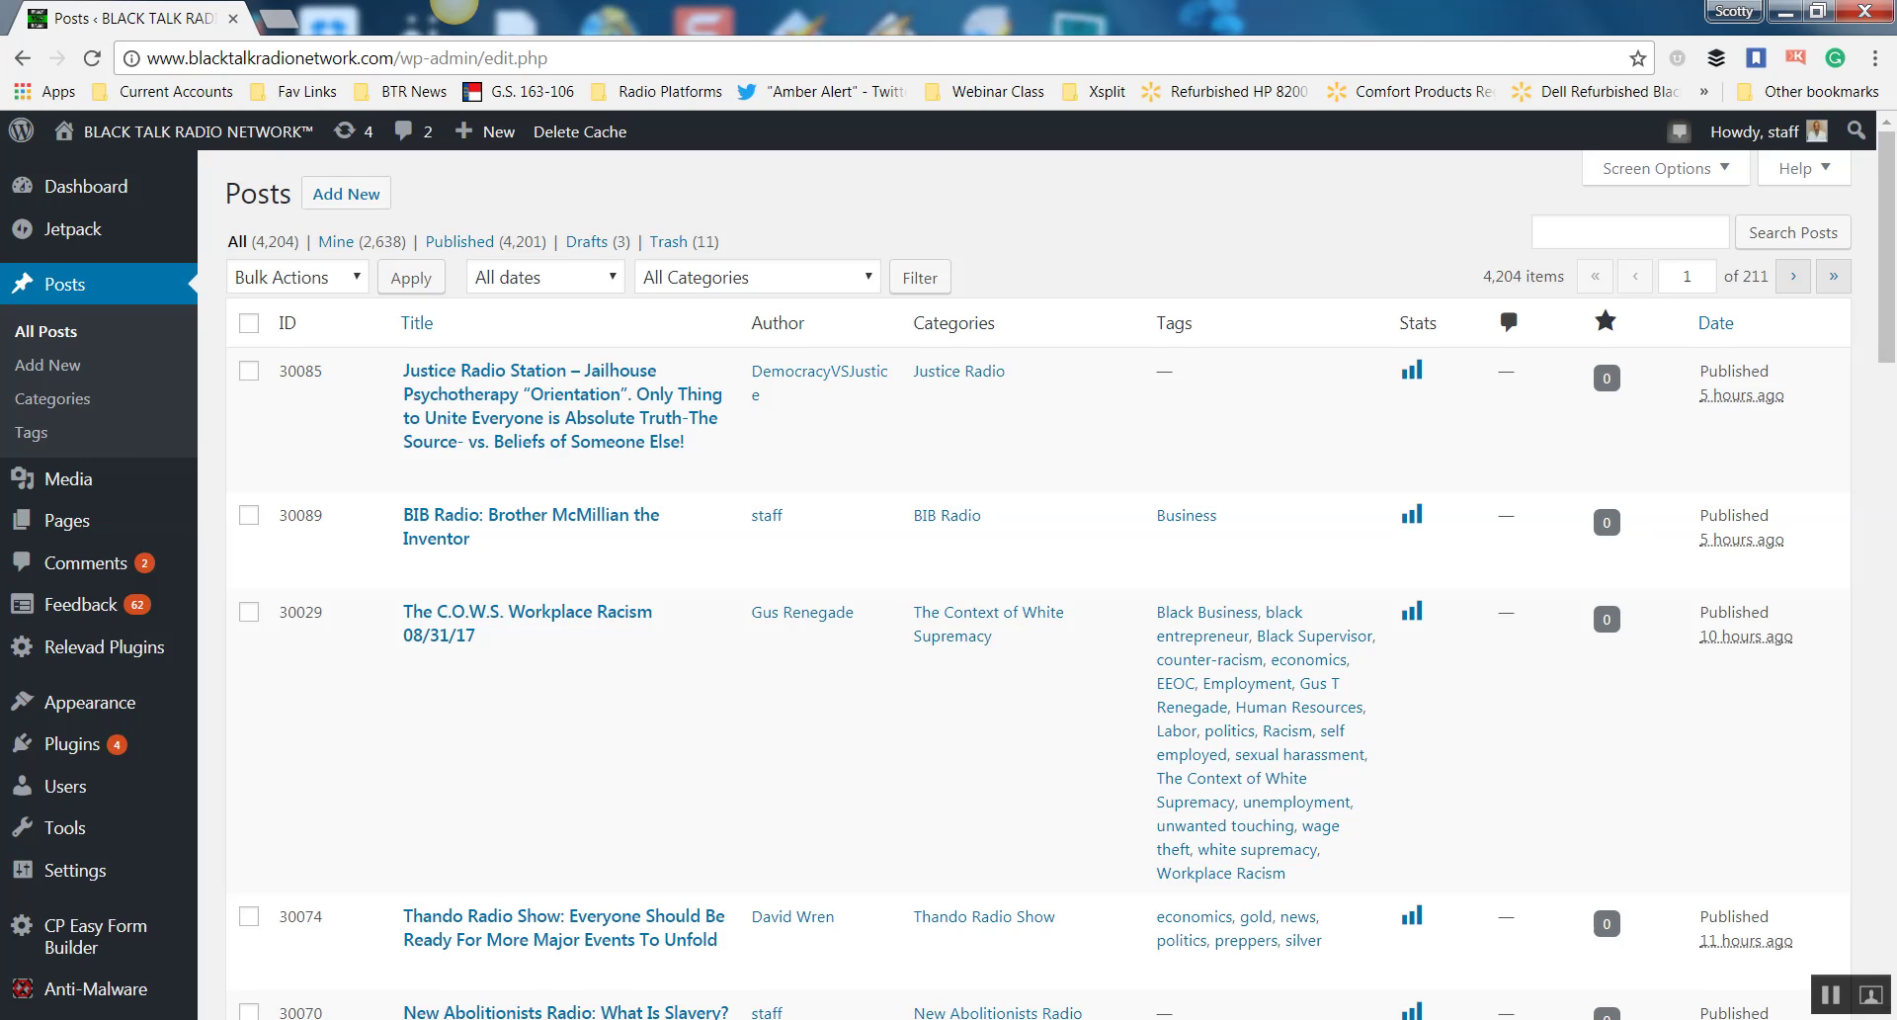
# Open the post "Thando Radio Show: Everyone Should Be Ready For More Major Events To Unfold" for editing.
pyautogui.scroll(-5, 1024, 583)
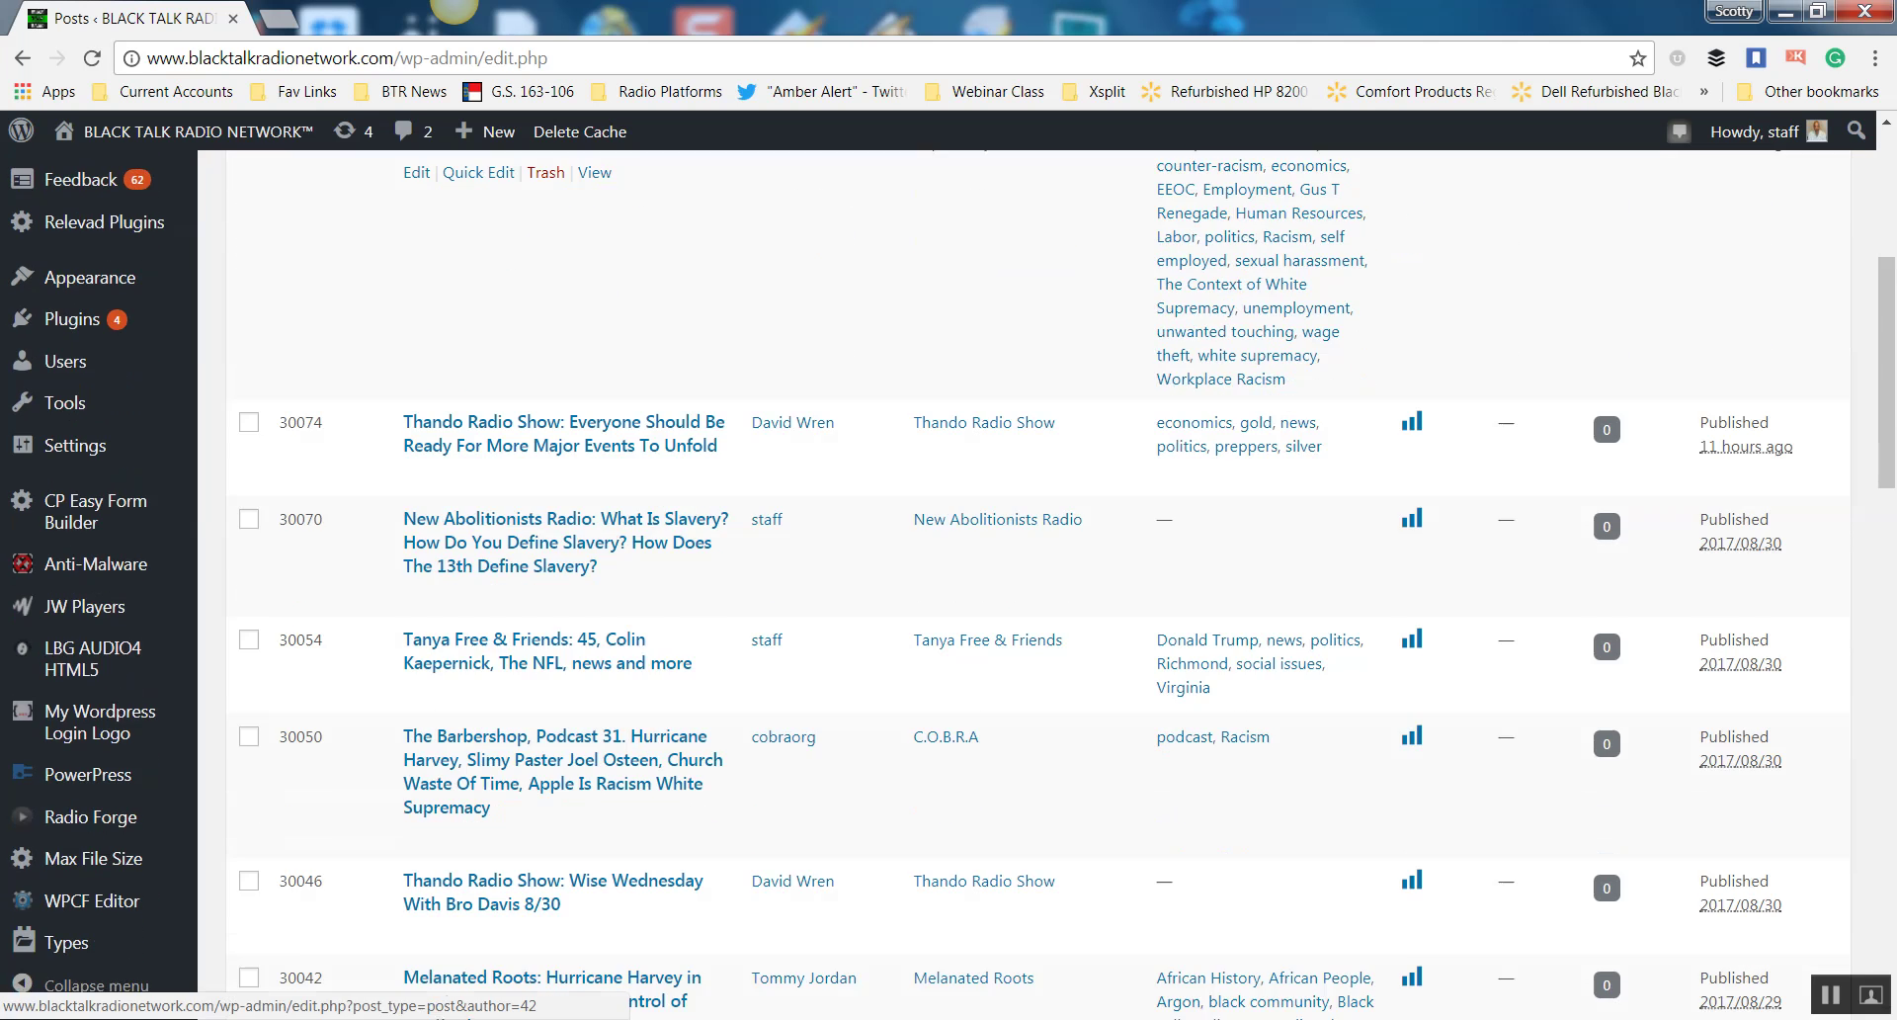
pyautogui.scroll(-1, 1024, 583)
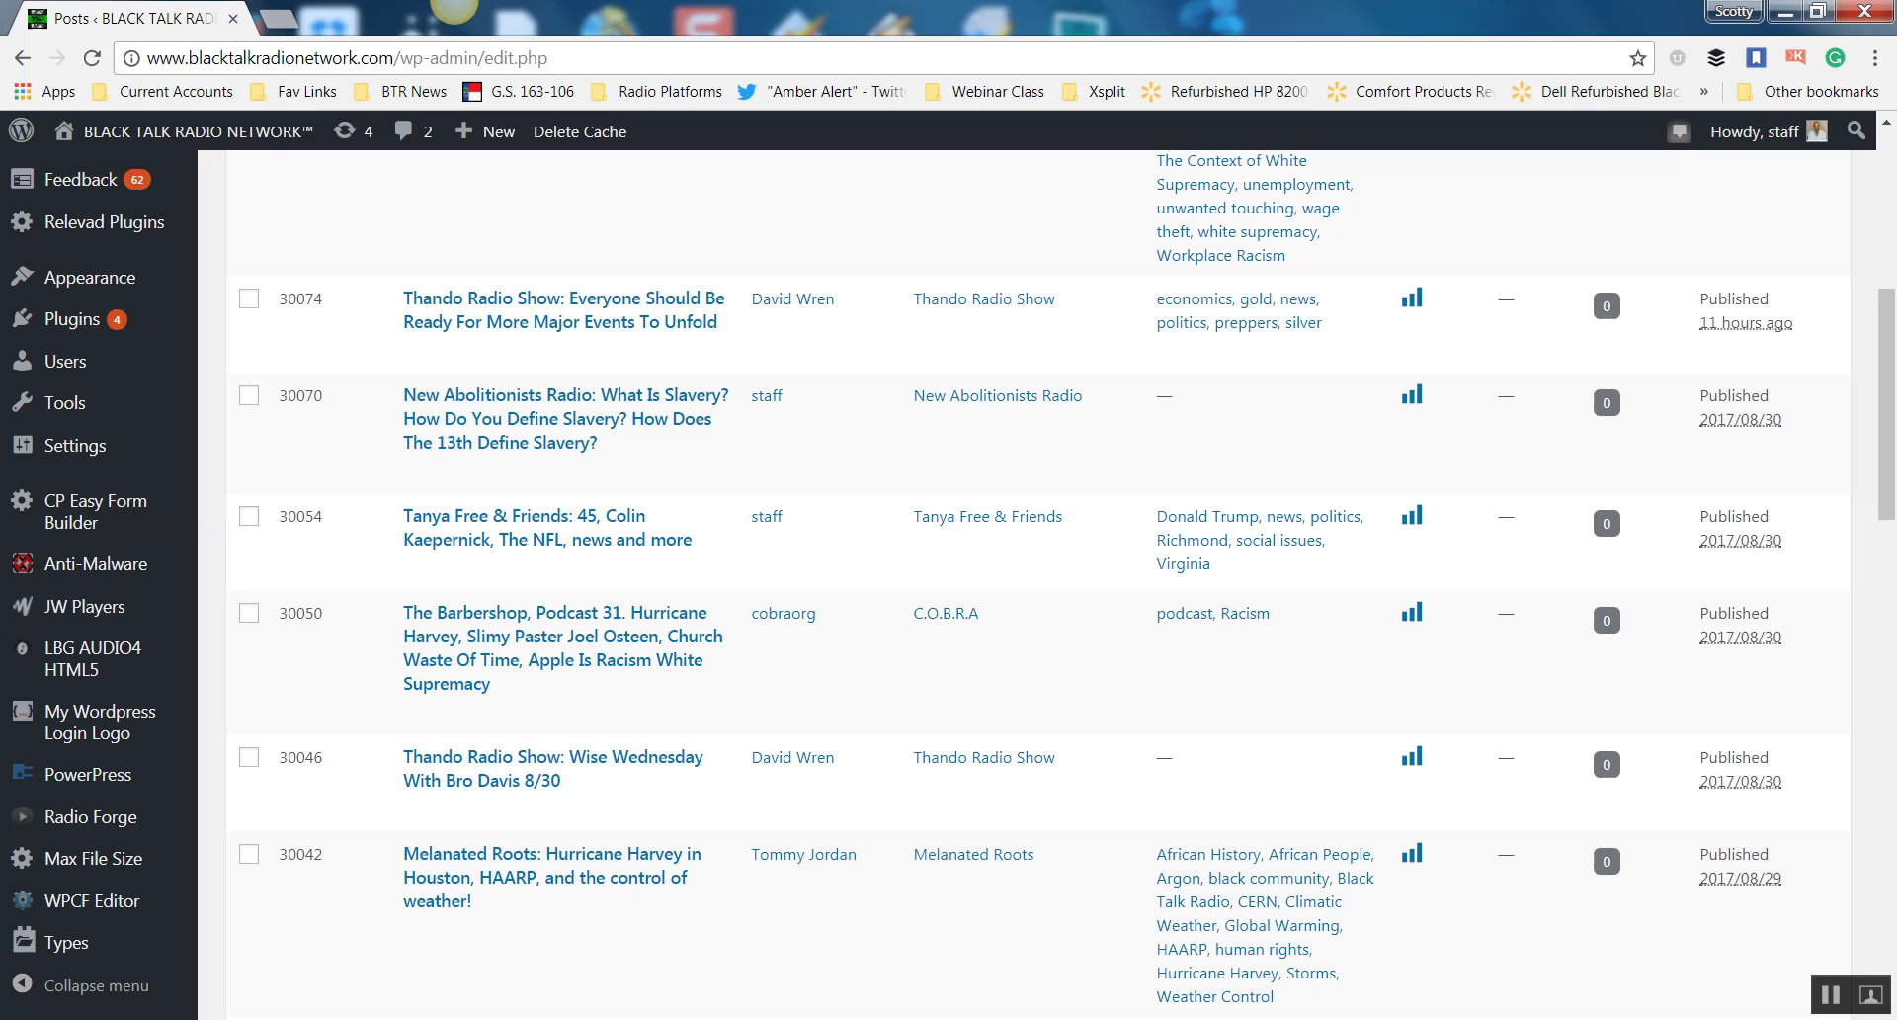
pyautogui.moveTo(491, 131)
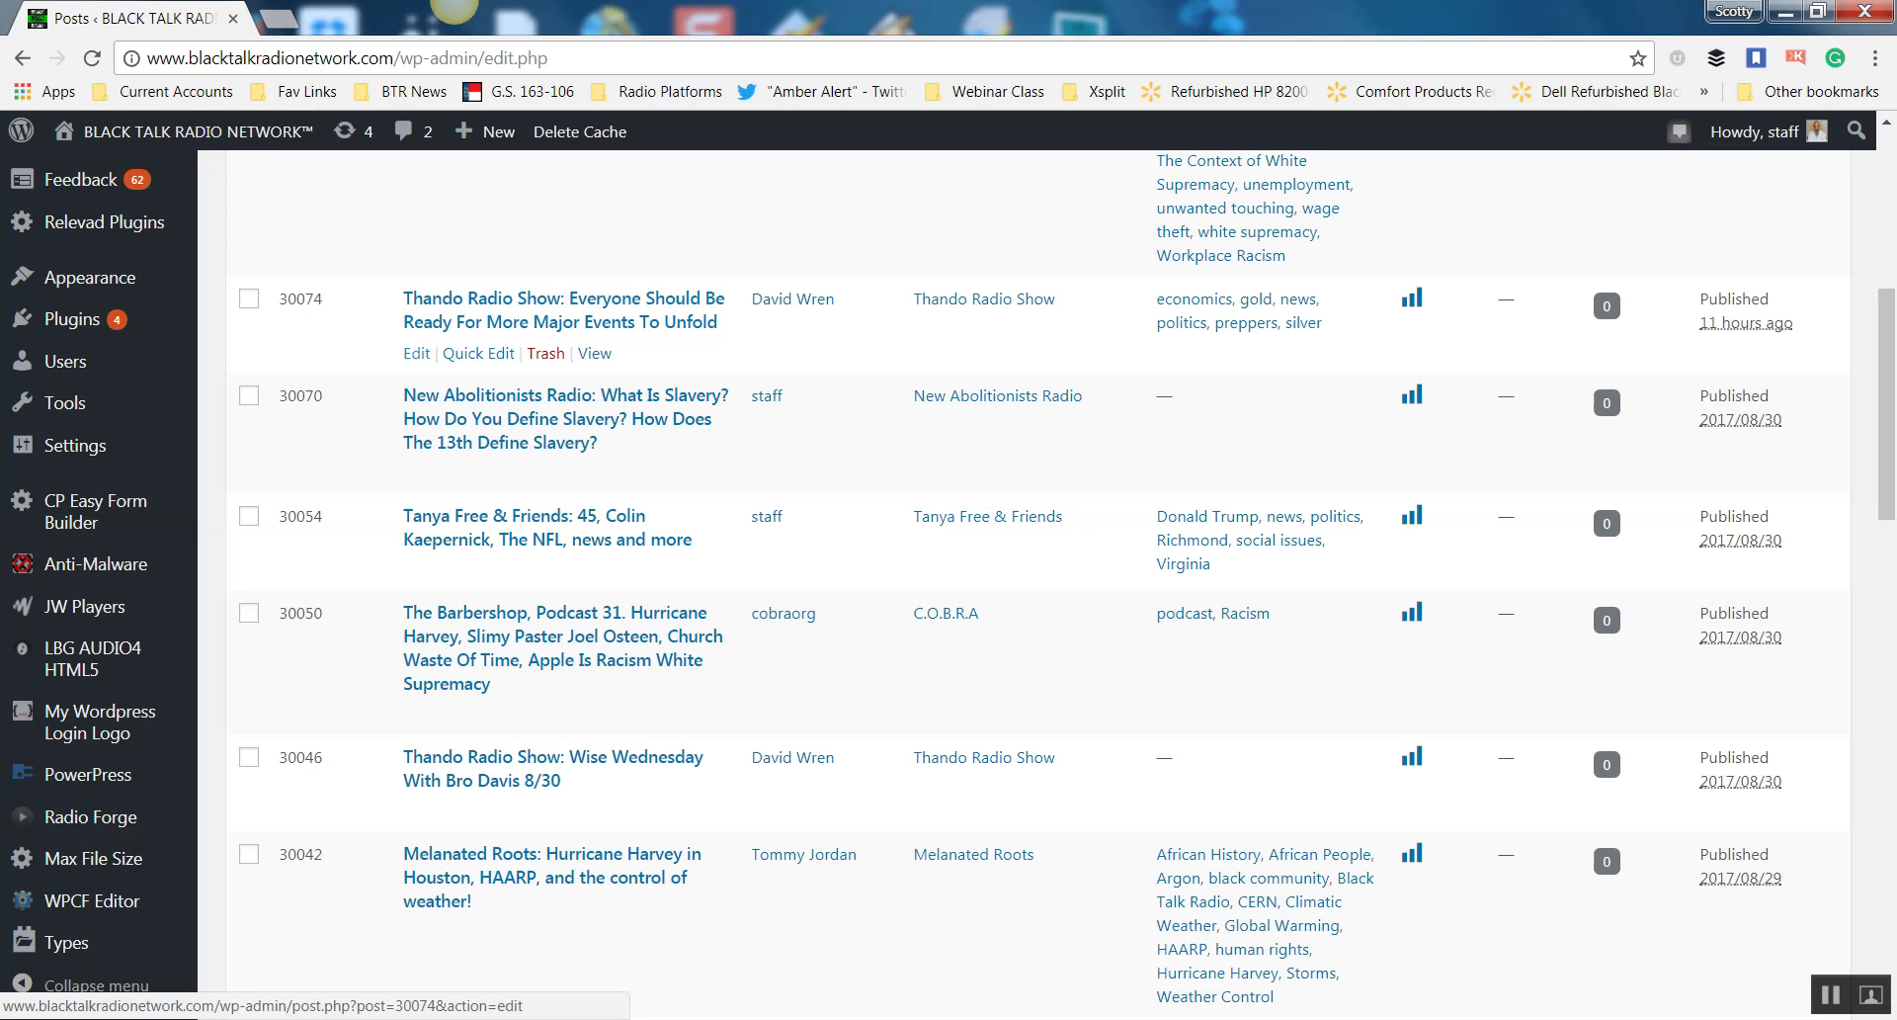
pyautogui.click(416, 352)
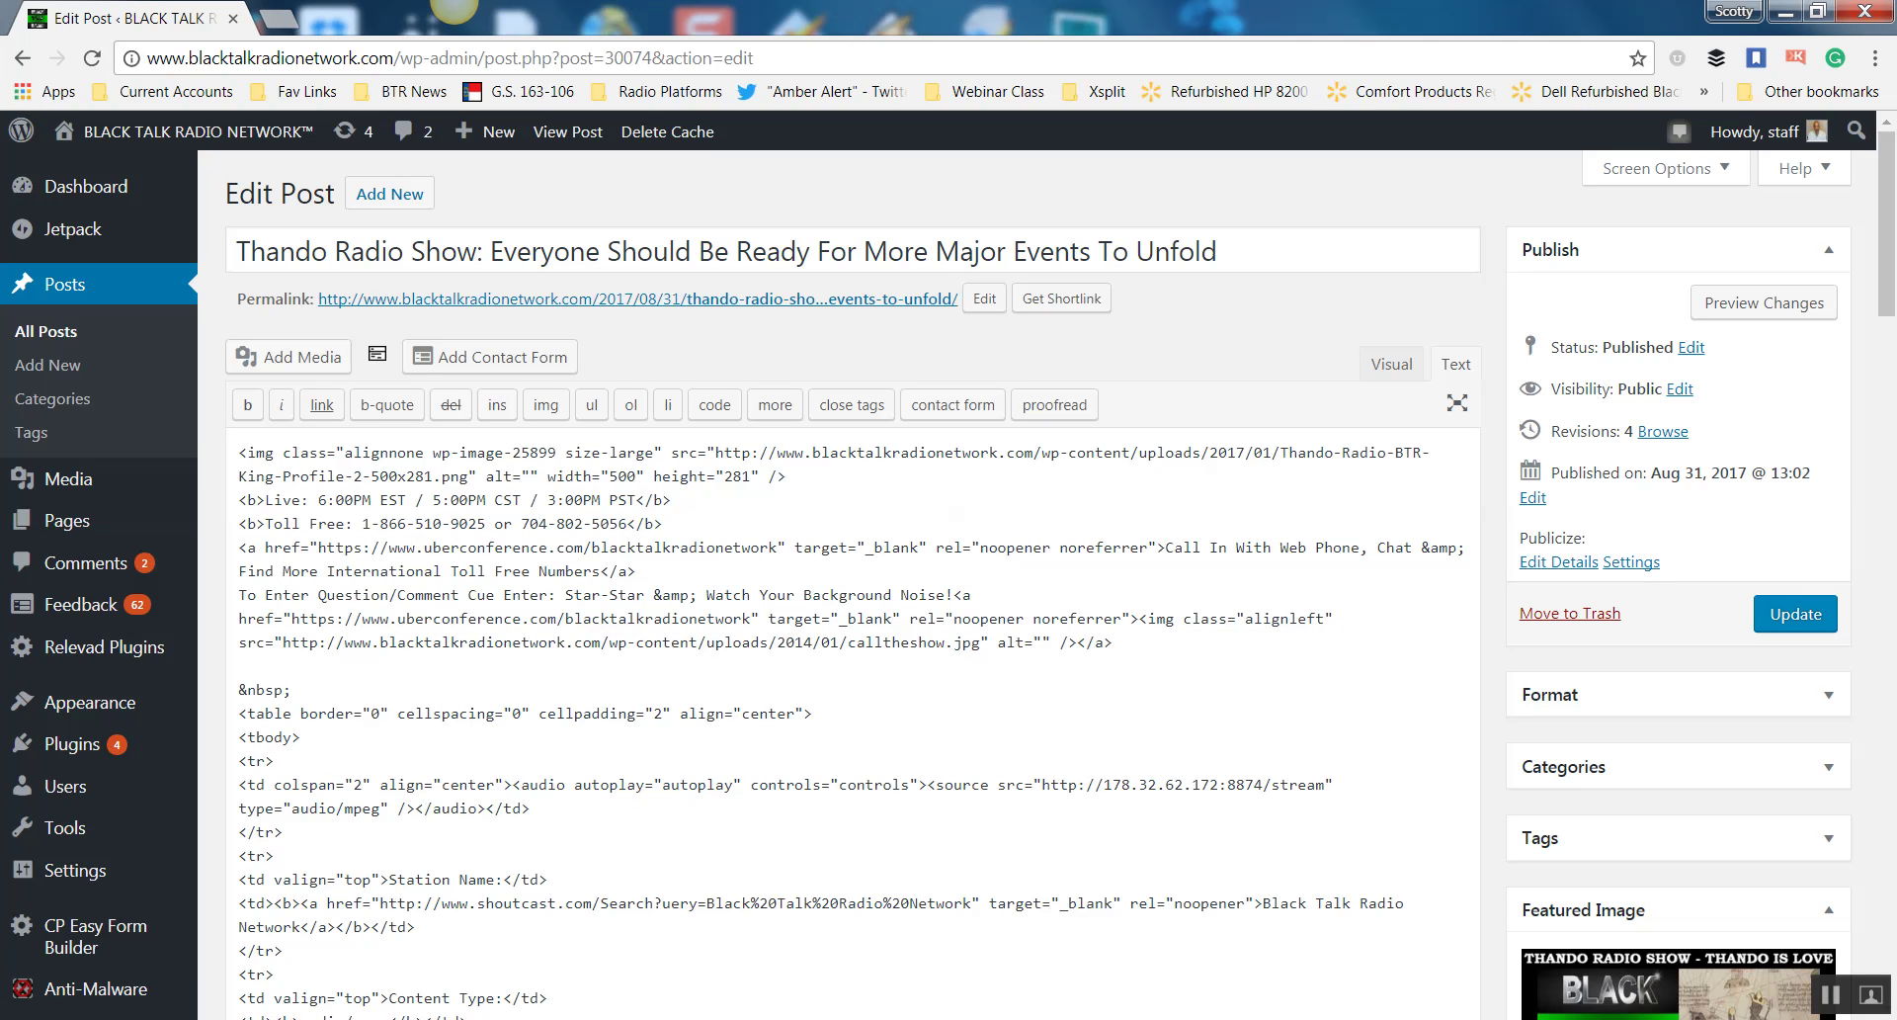
# Switch to Mp3tag and display the tags of BIBRadio8-10-2017.mp3.
pyautogui.hotkey('alt', 'Tab')
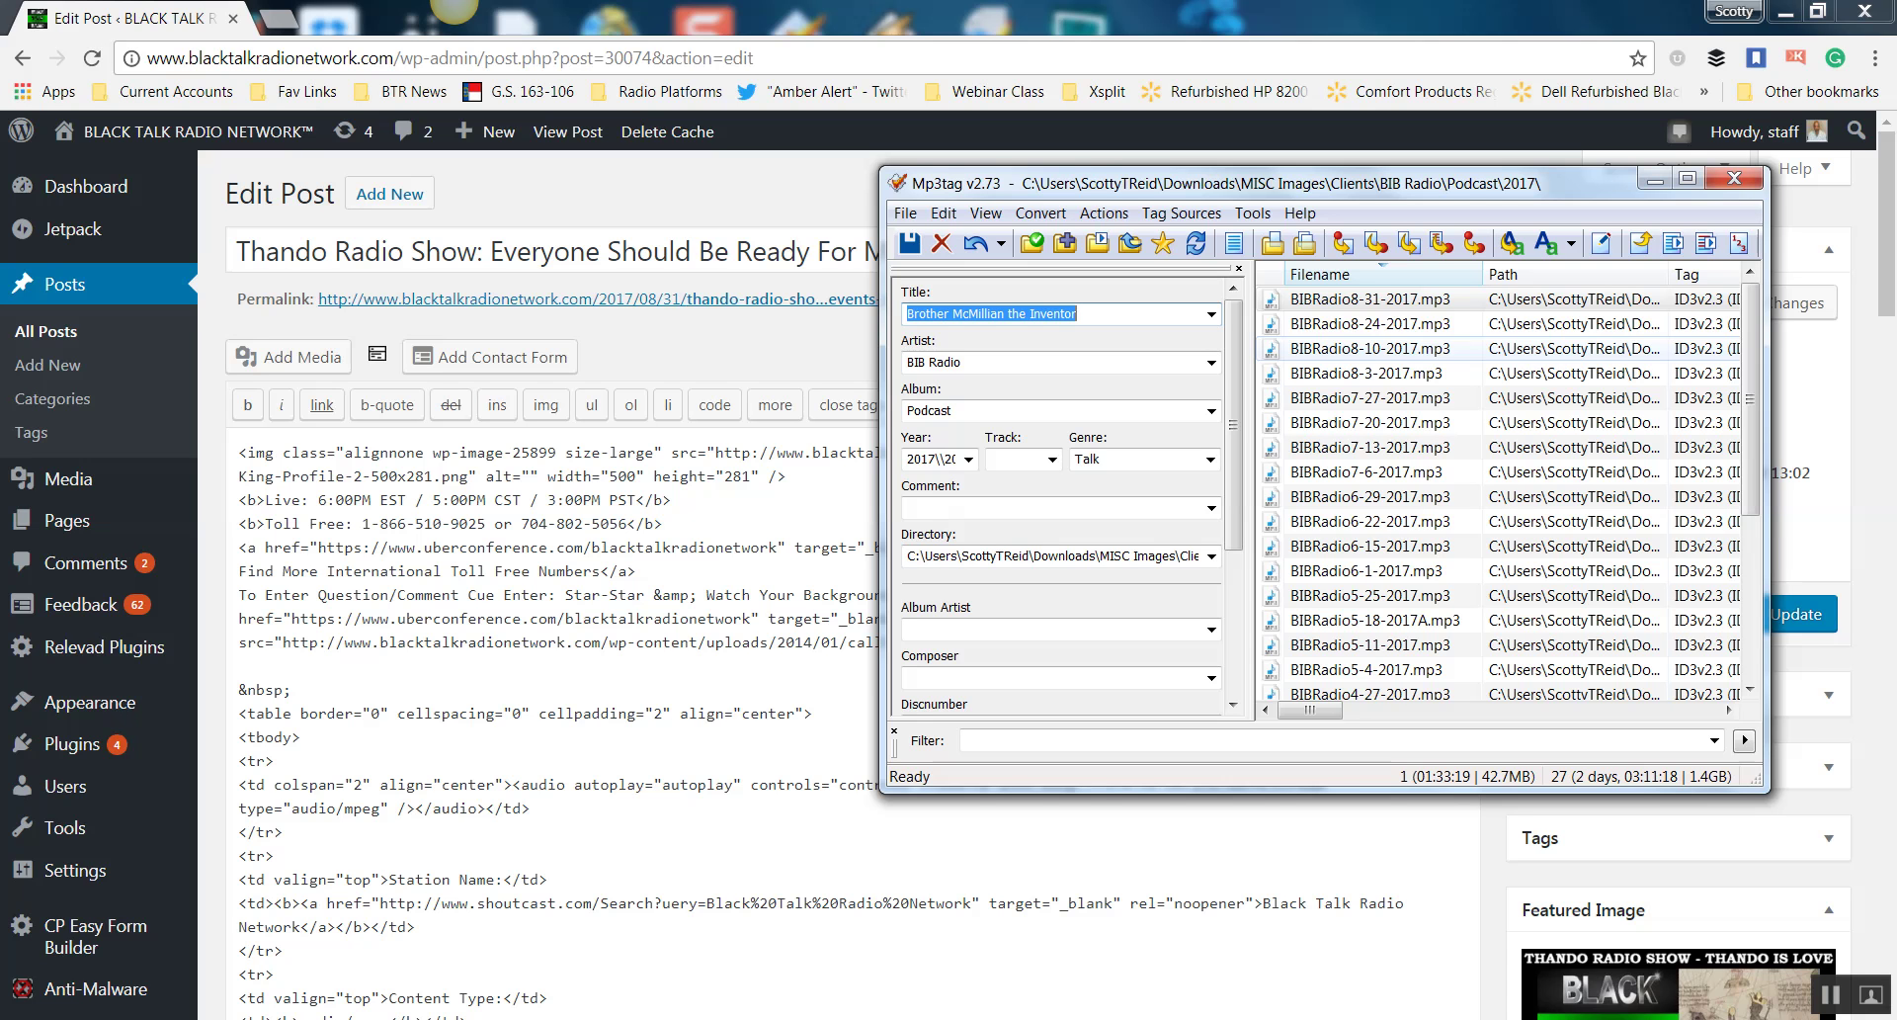
pyautogui.click(1080, 314)
pyautogui.click(1371, 348)
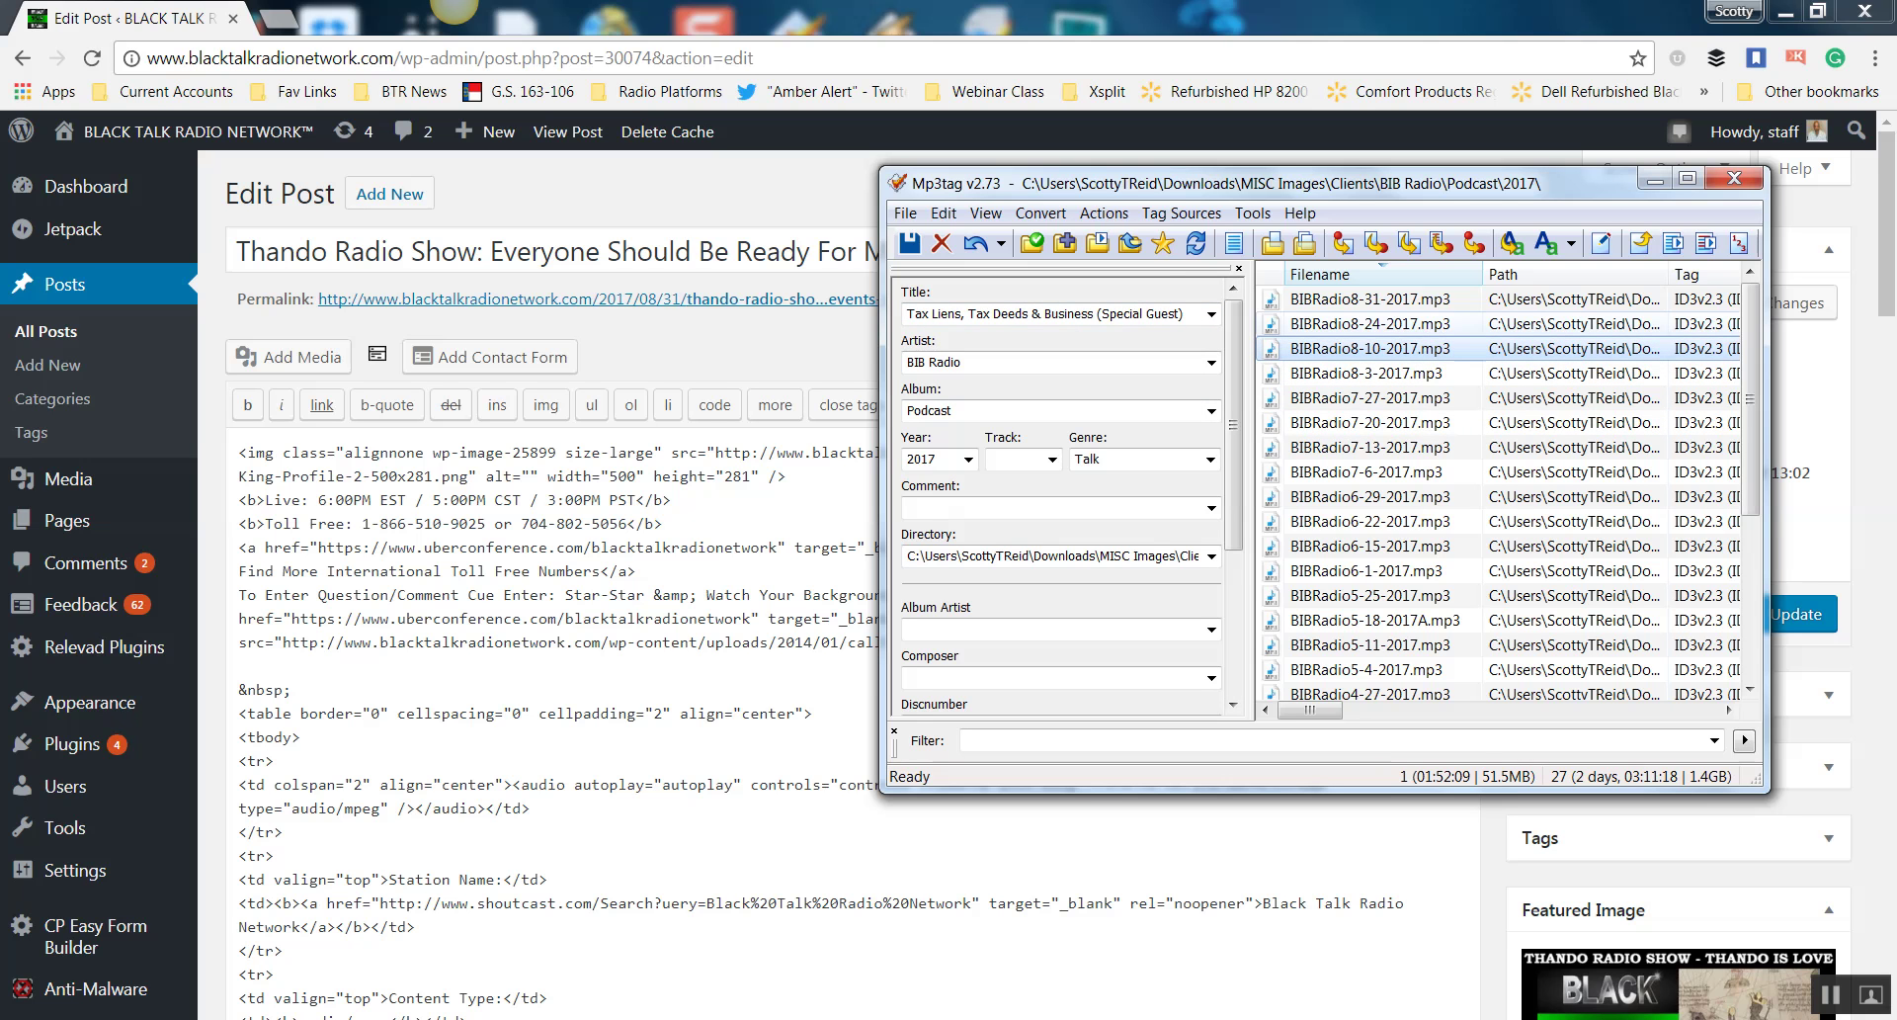
# Start changing the Mp3tag working directory and go to the Thando Radio Show folder under Clients.
pyautogui.click(1032, 243)
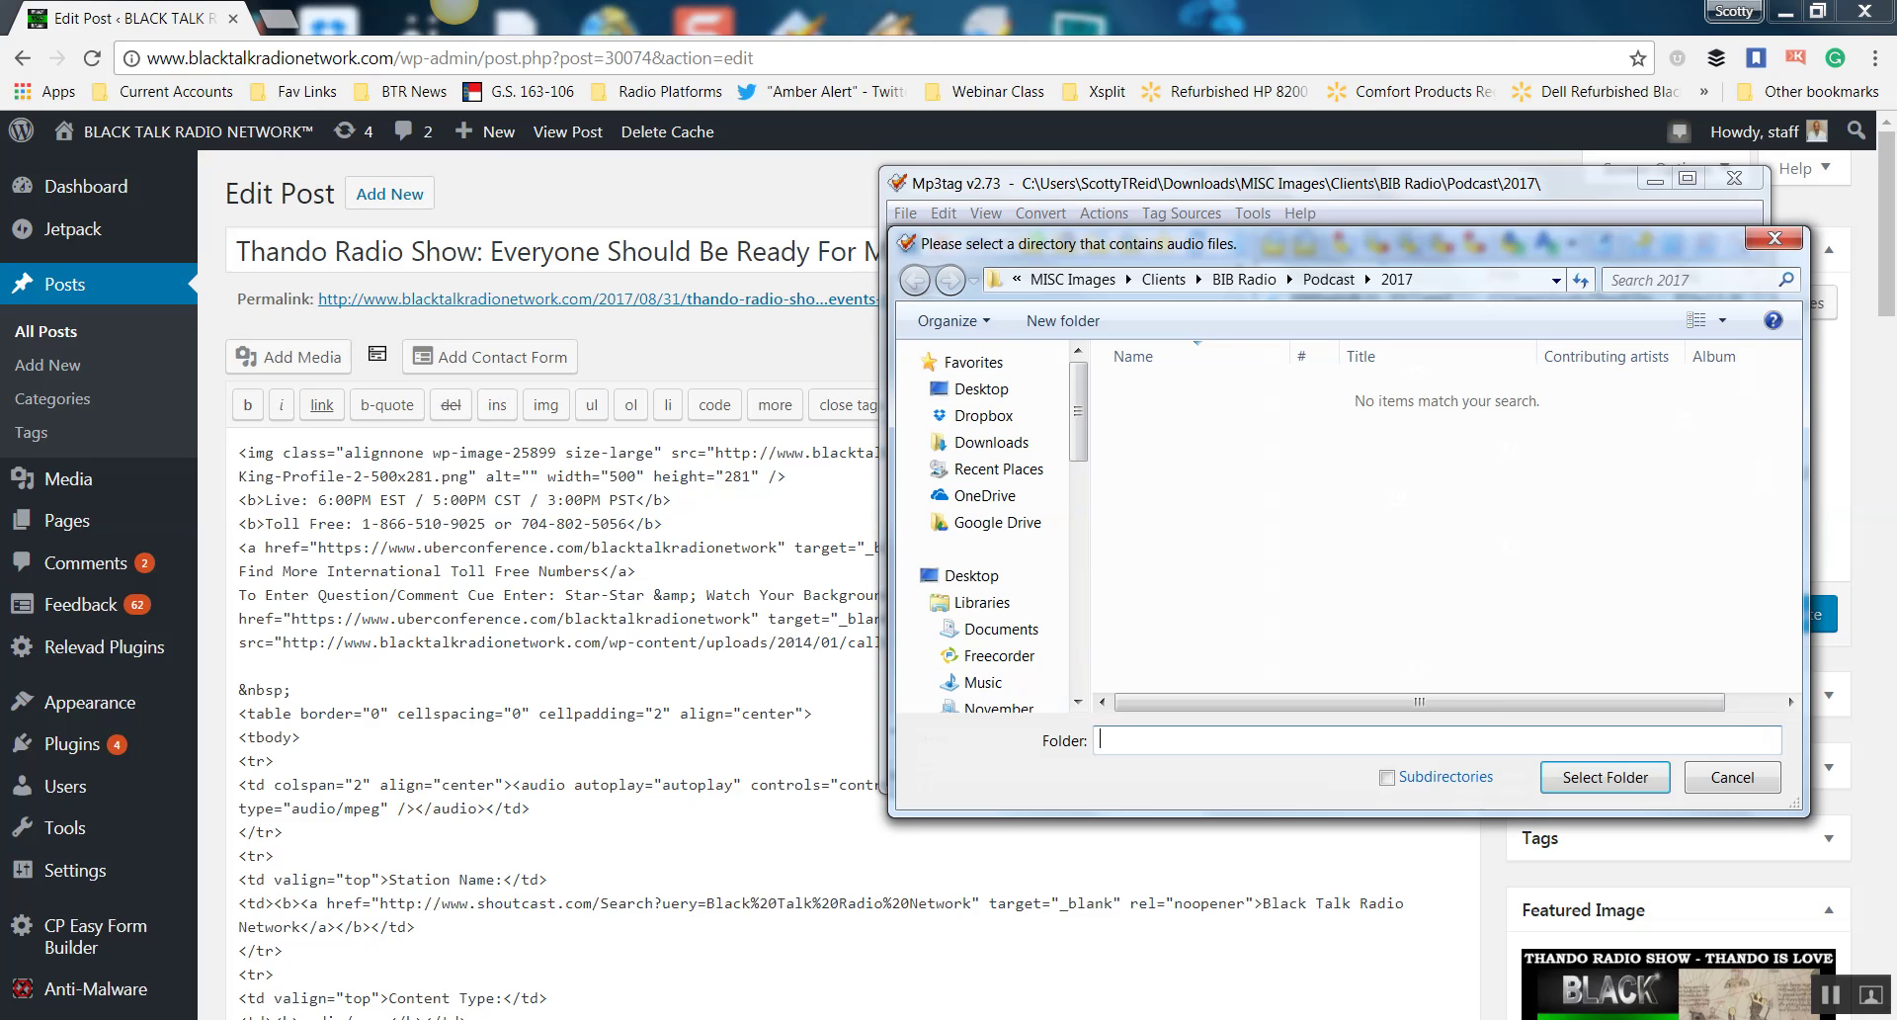
pyautogui.click(1198, 280)
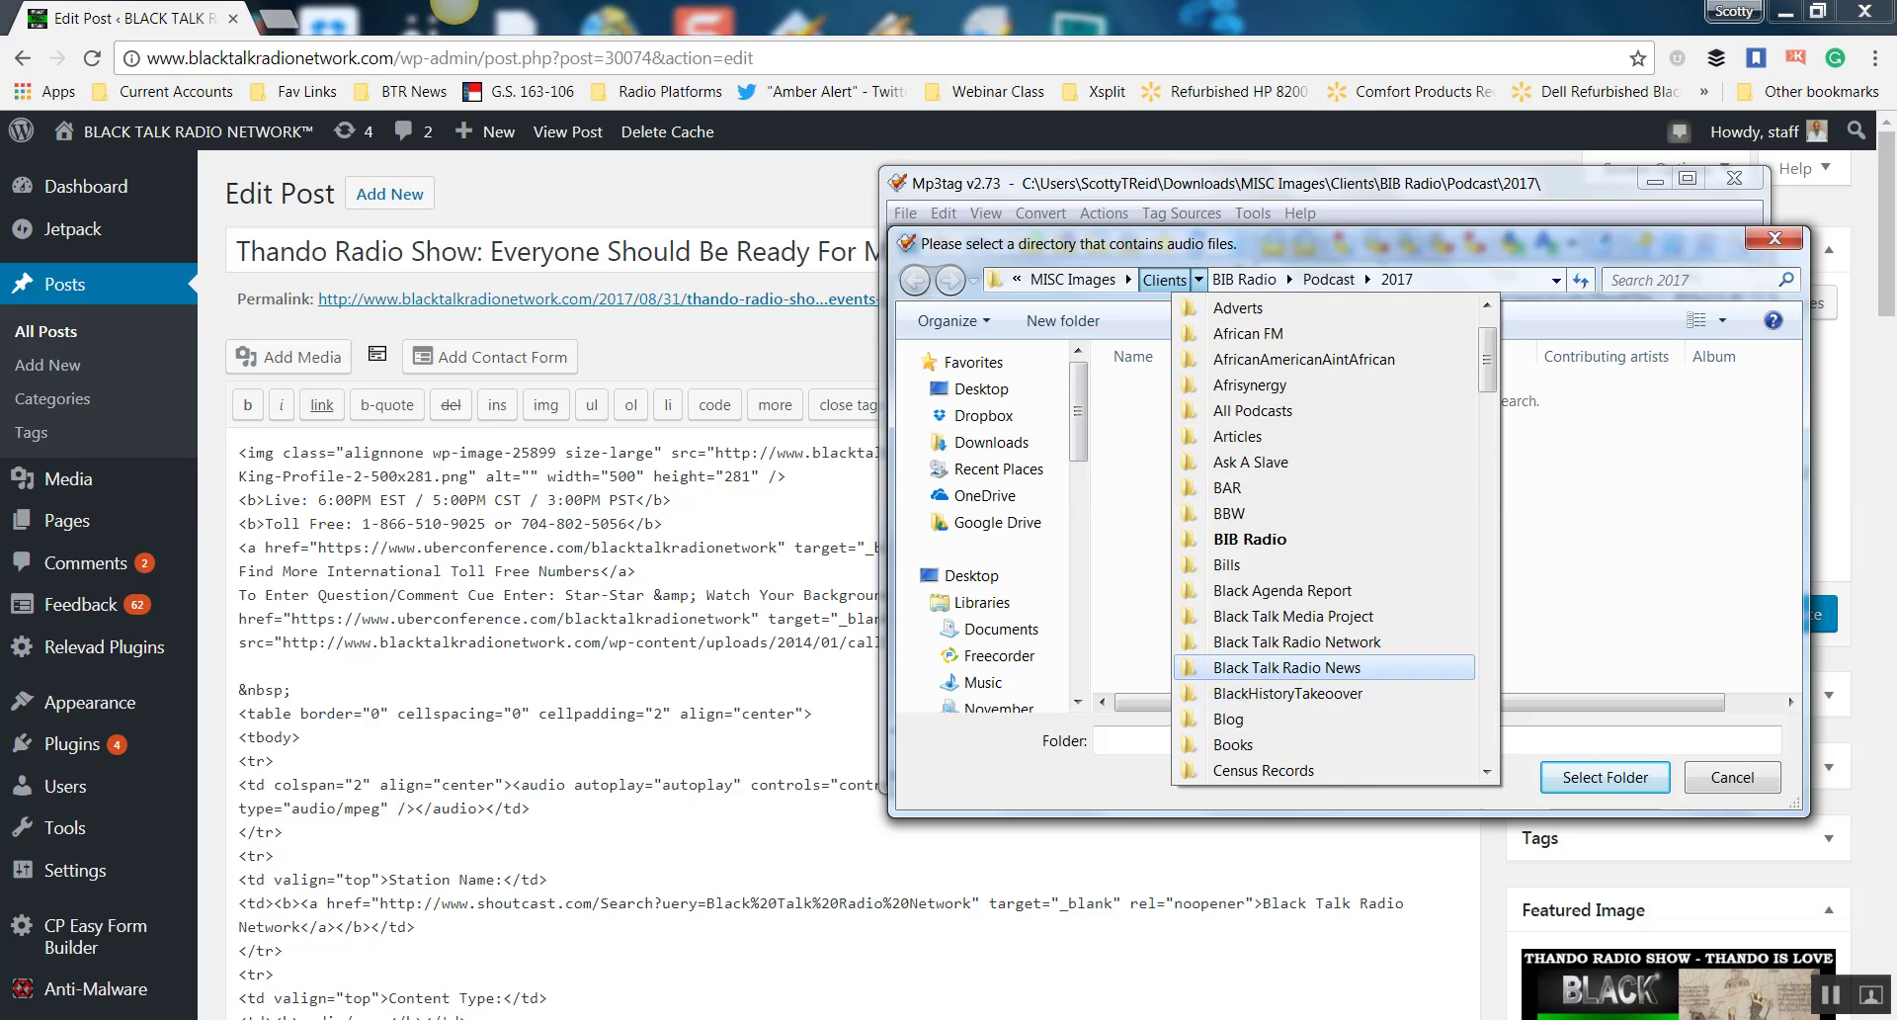
pyautogui.scroll(-20, 1324, 538)
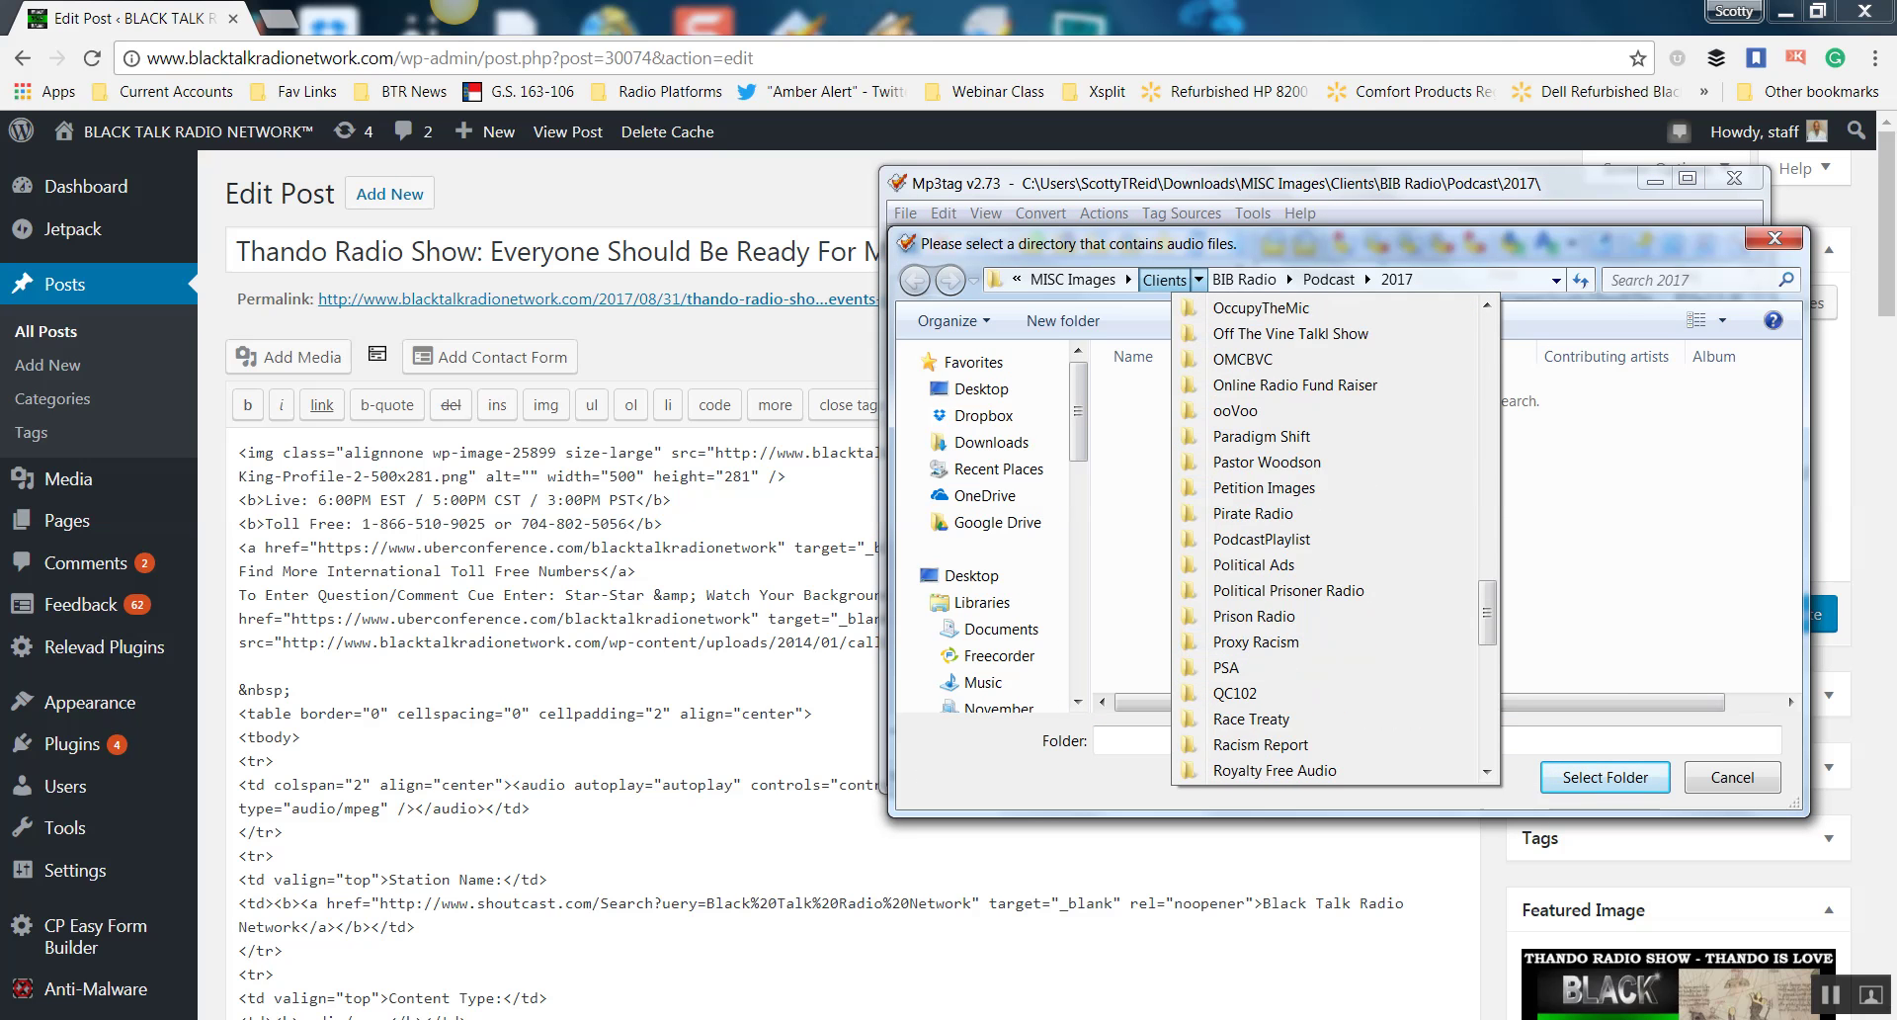
pyautogui.scroll(-2, 1324, 539)
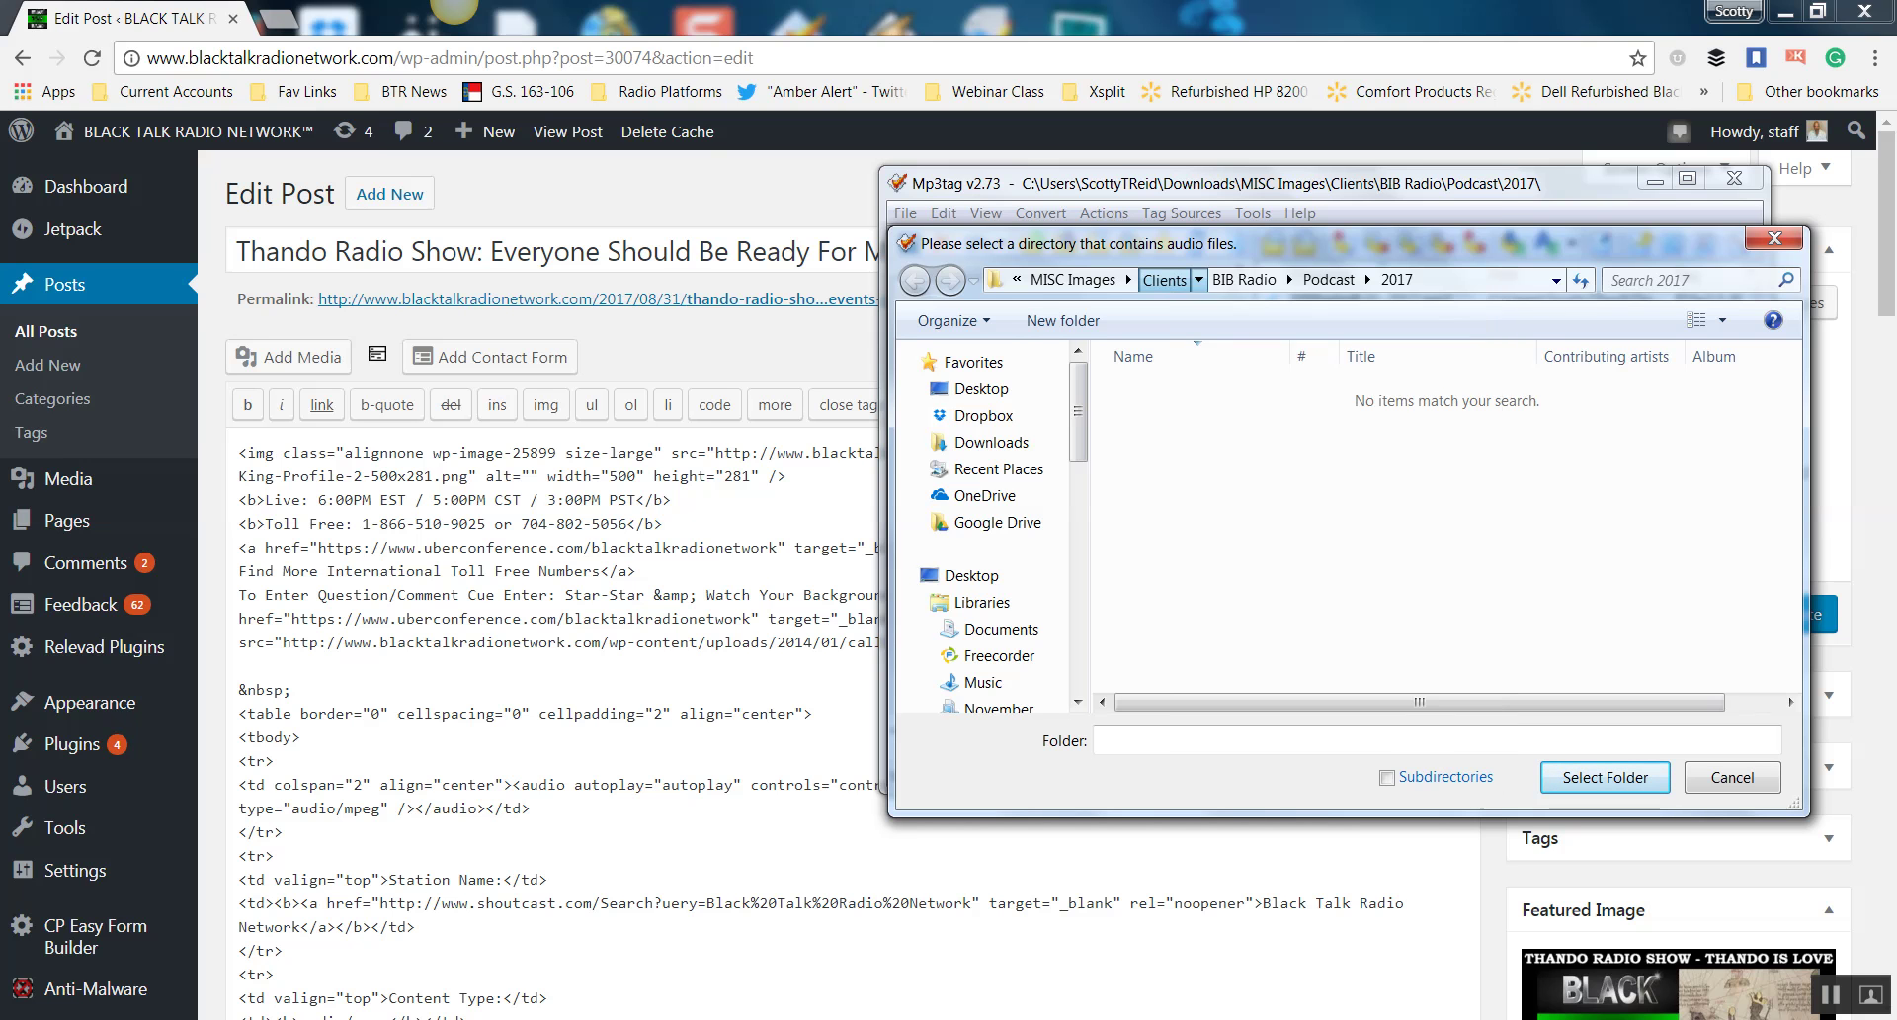
pyautogui.press('Escape')
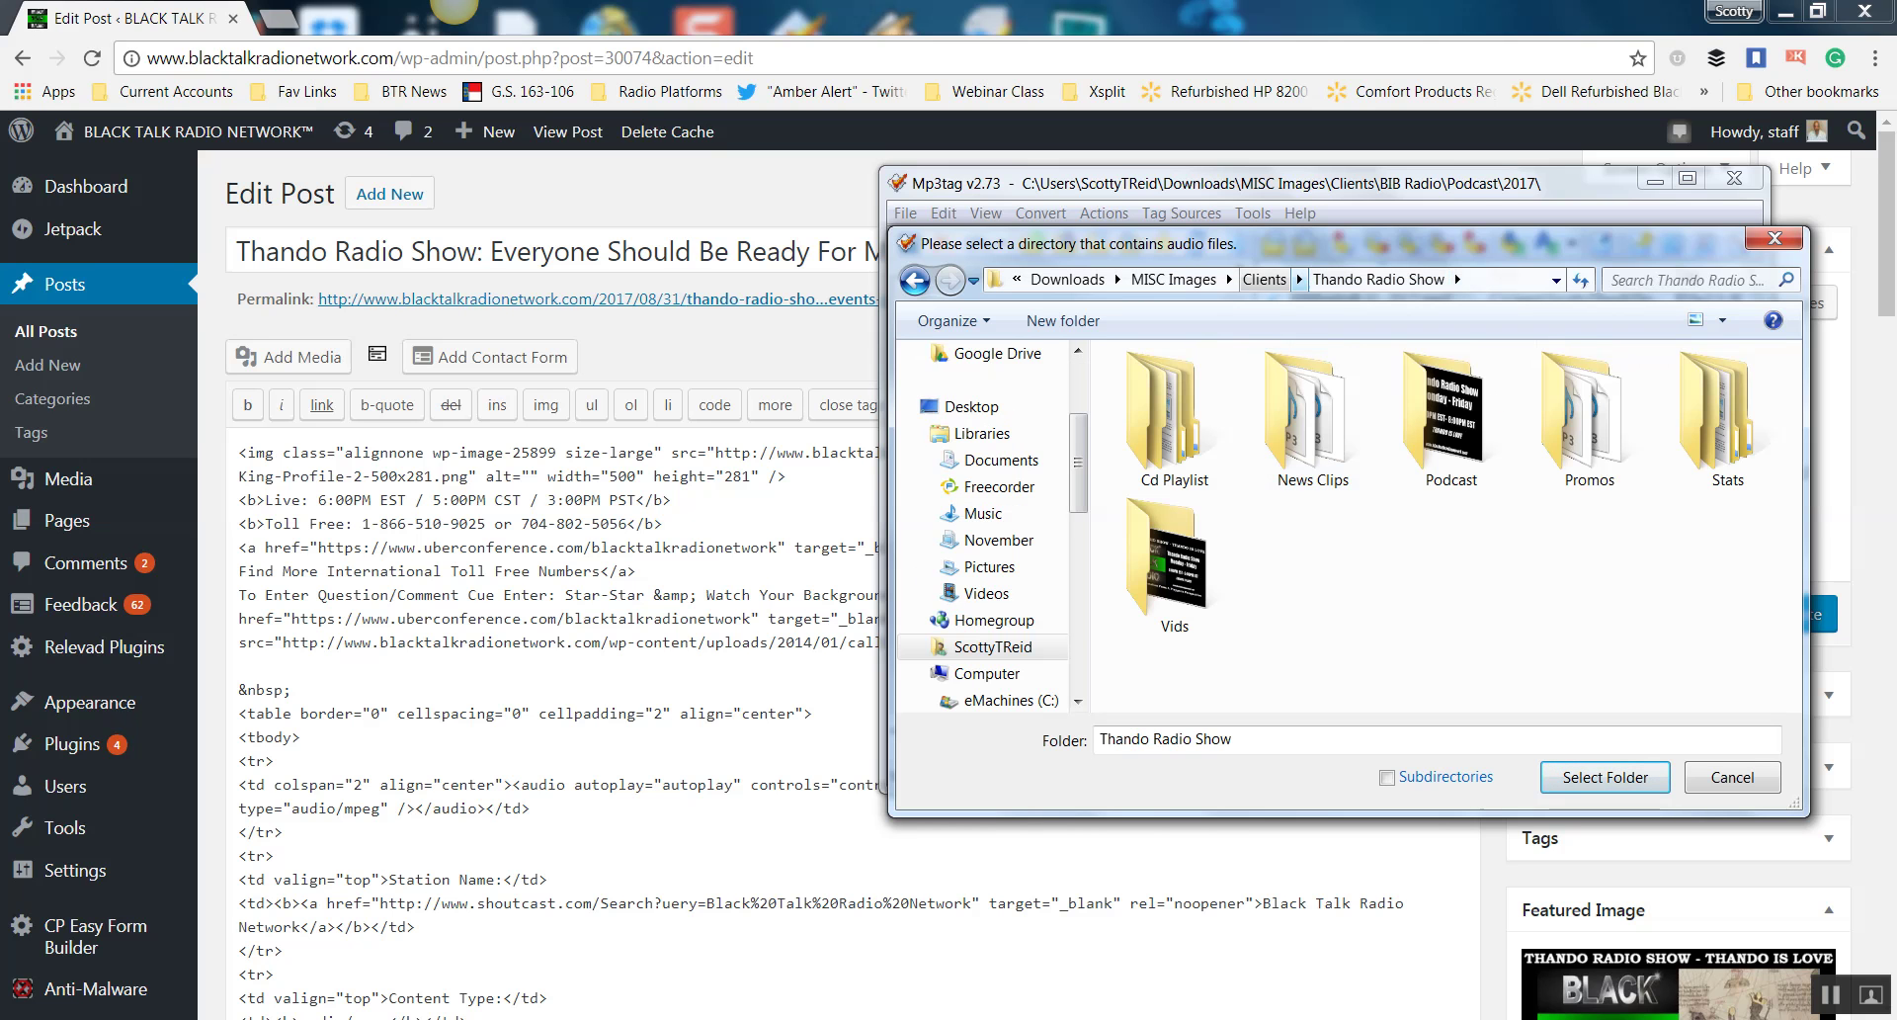
# Look through the list of show folders under Clients.
pyautogui.click(1300, 280)
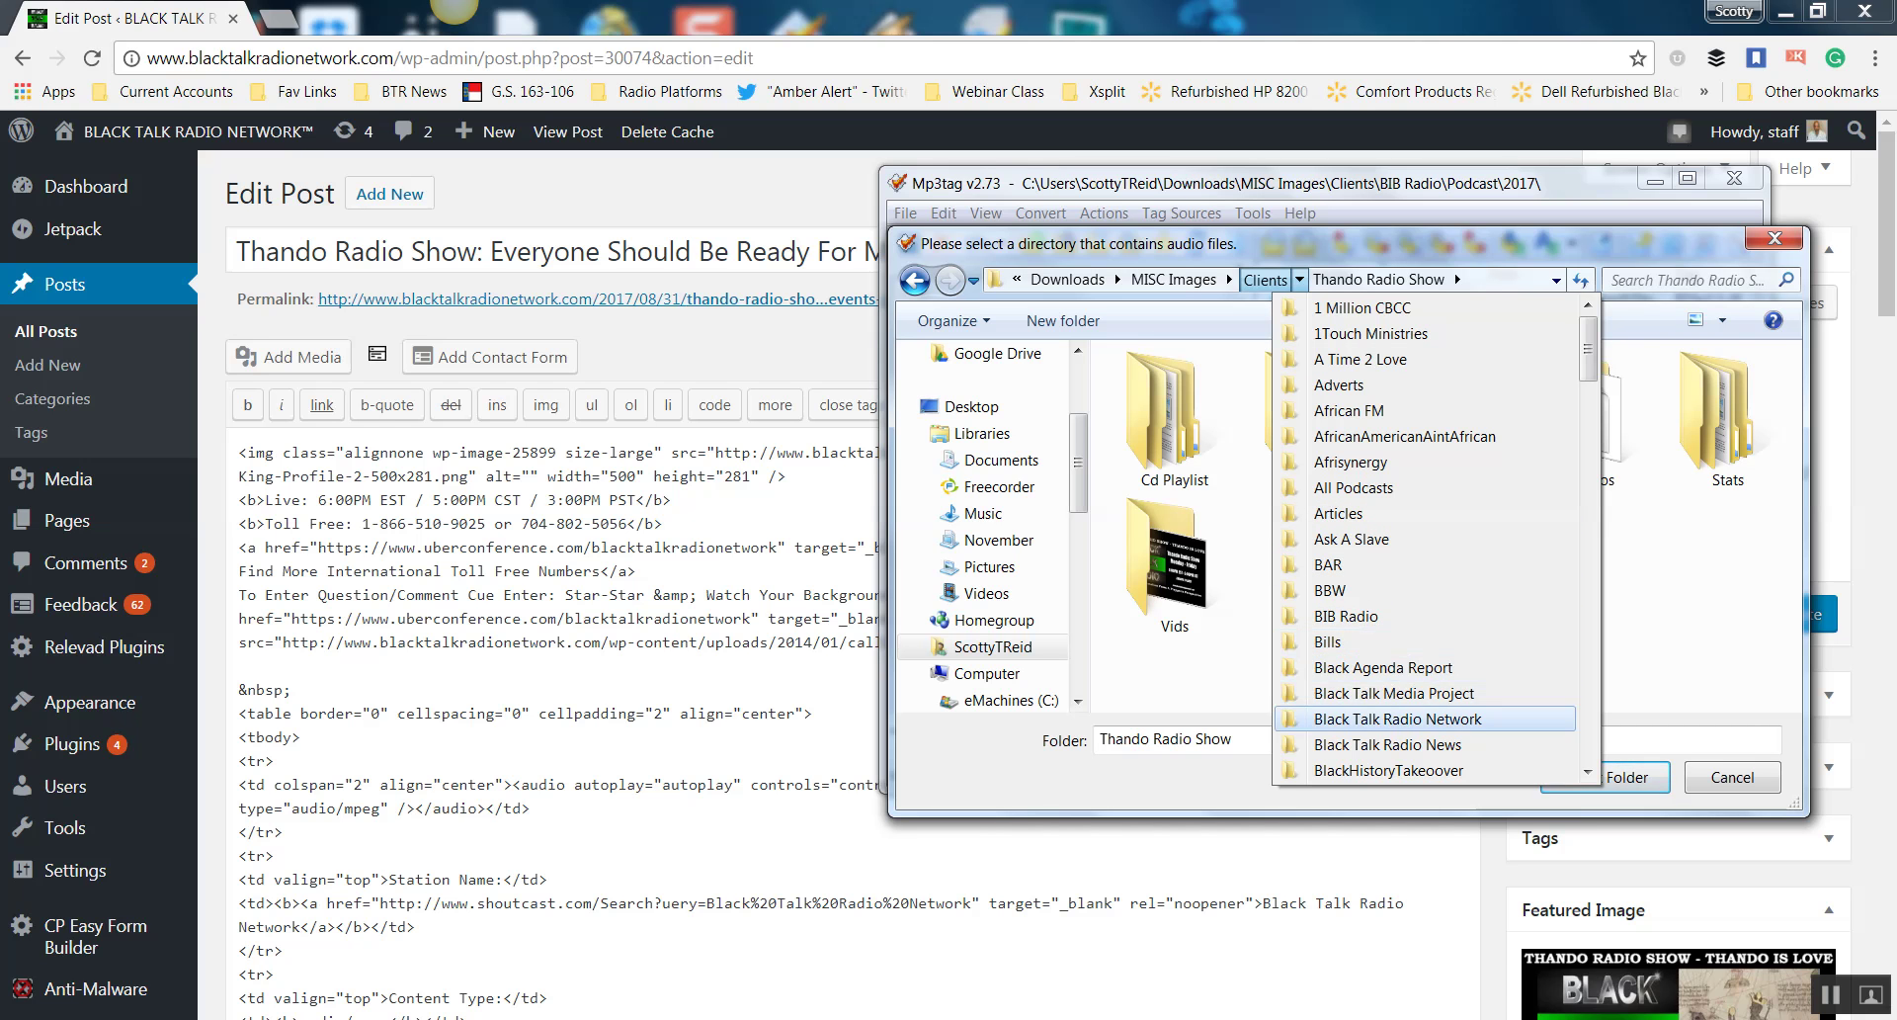
pyautogui.scroll(-5, 1432, 538)
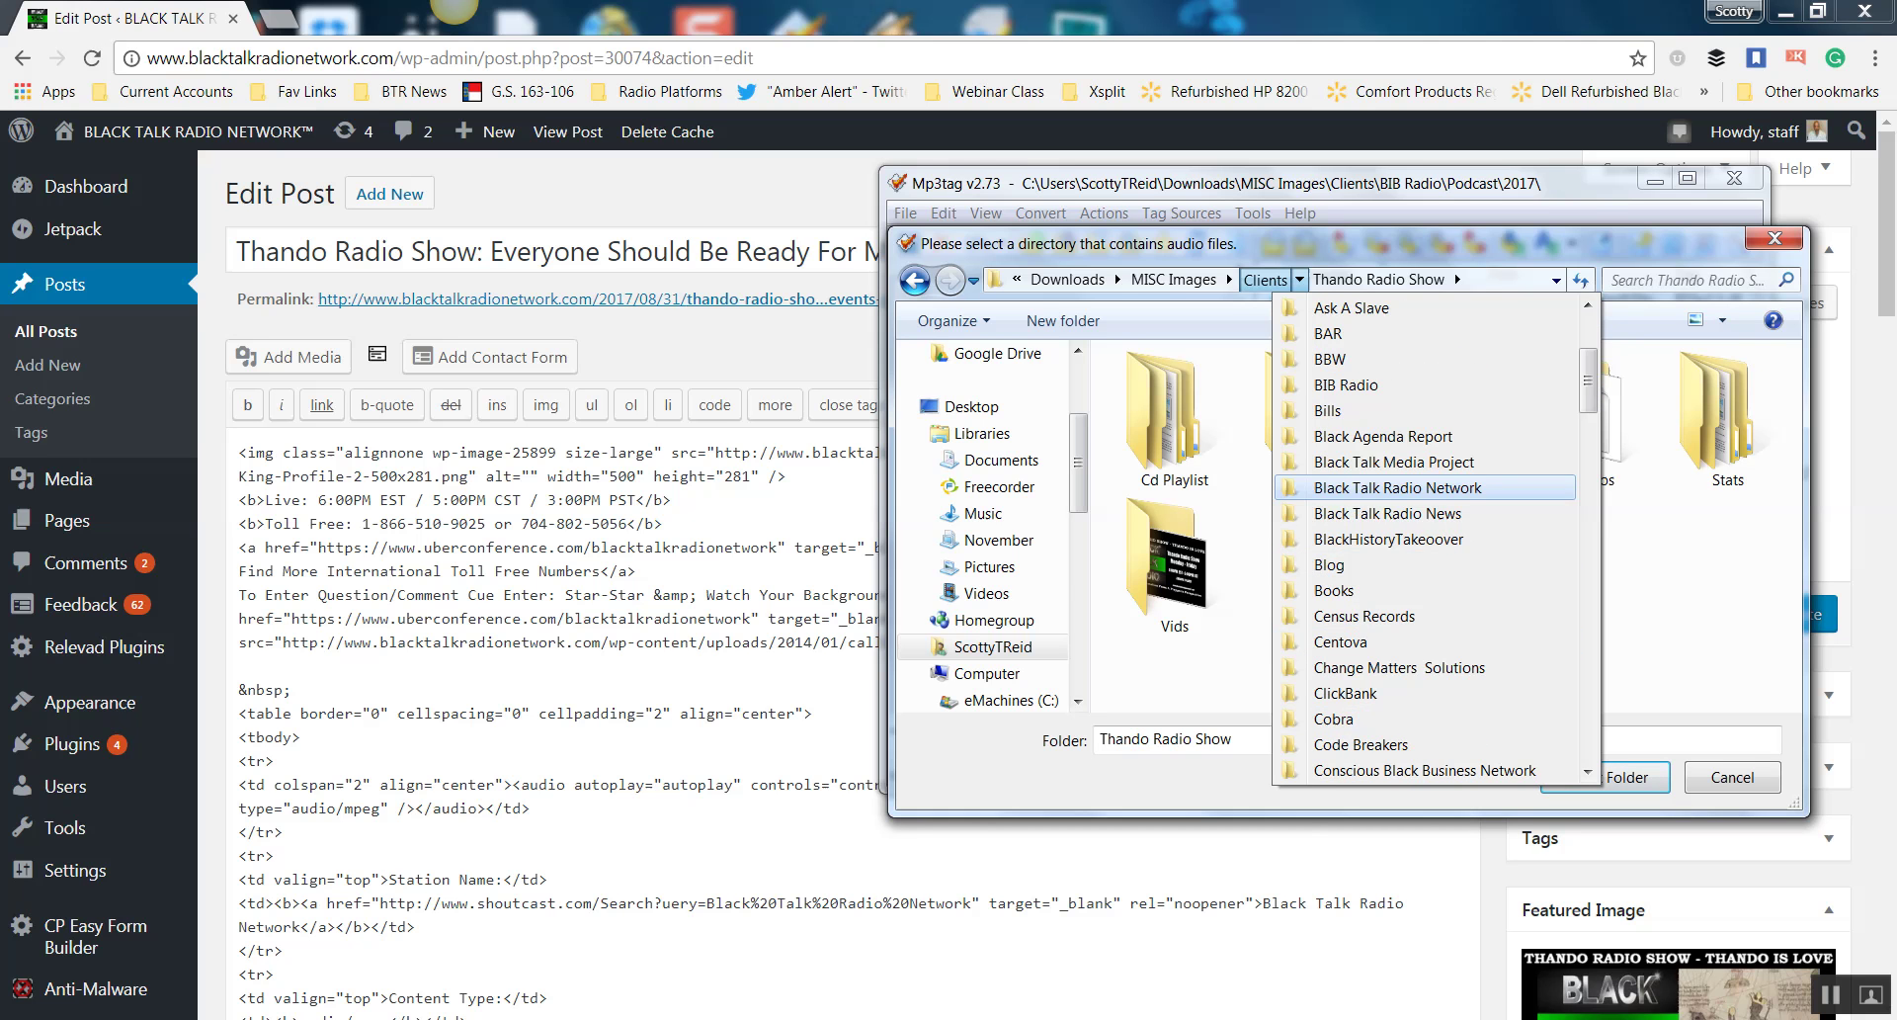
pyautogui.scroll(-2, 1433, 538)
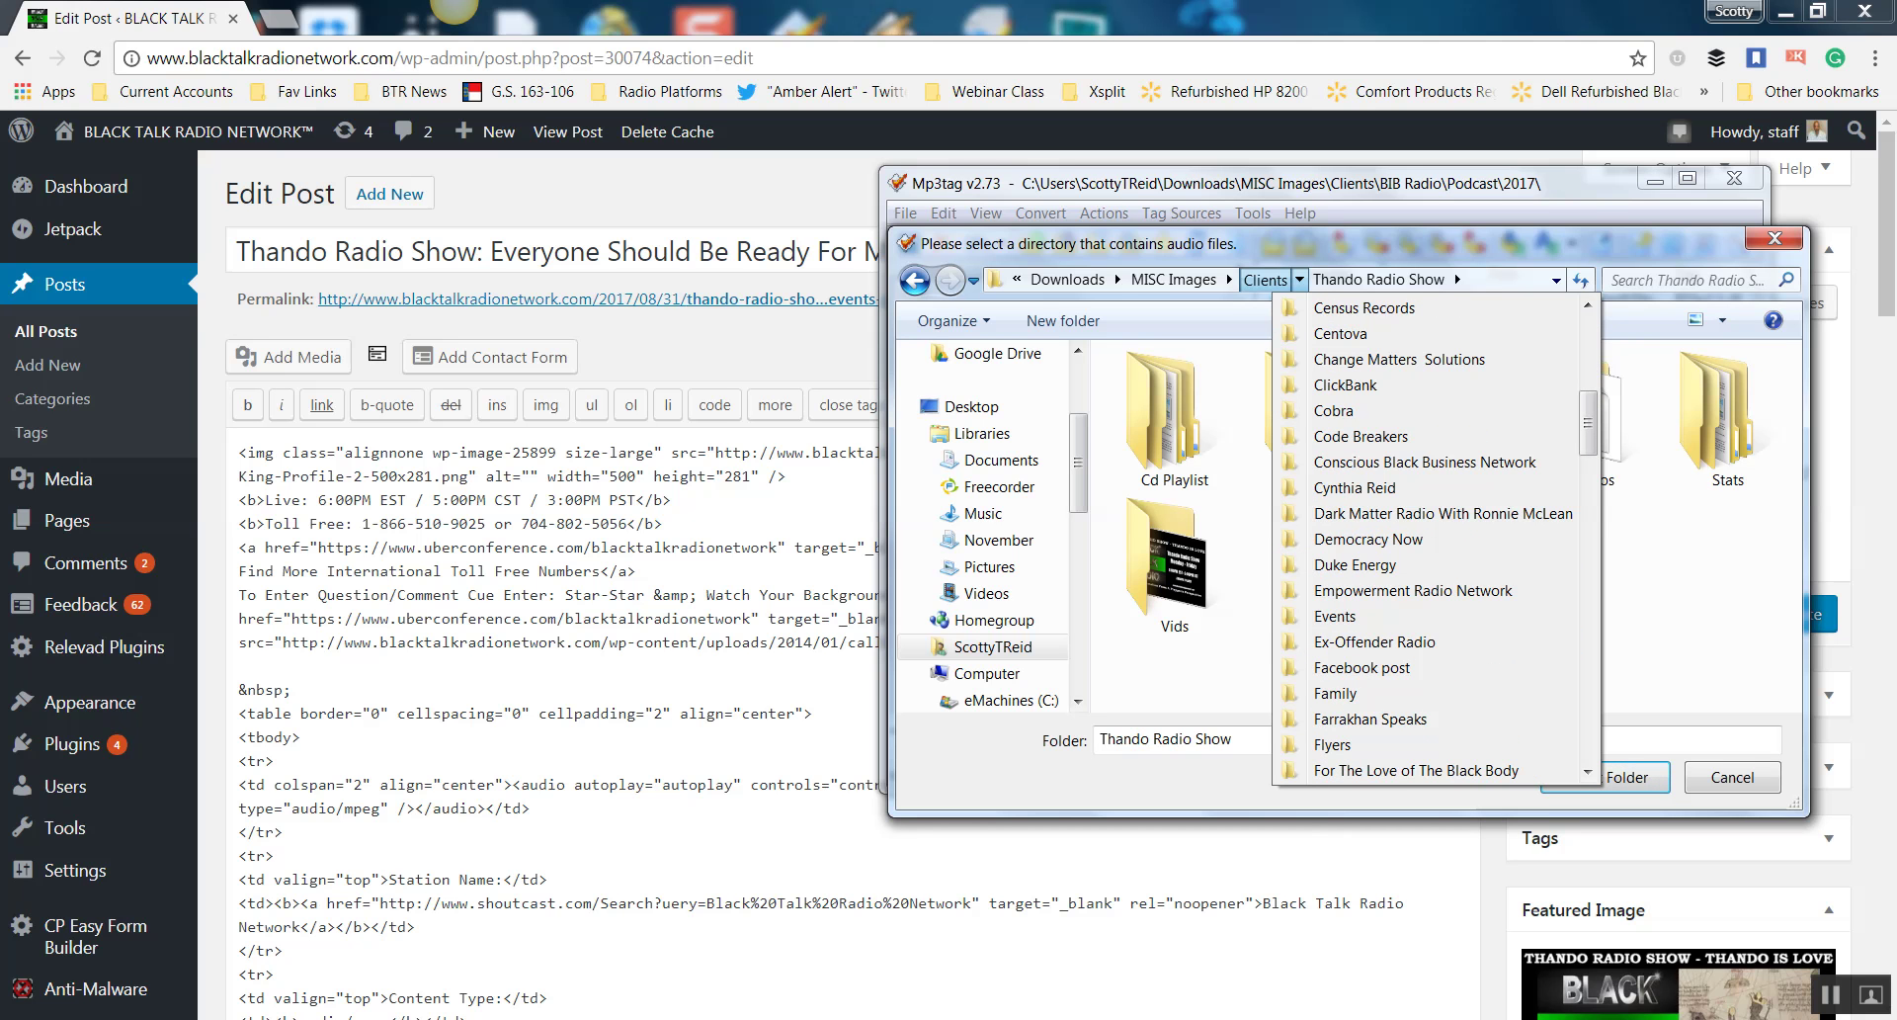
pyautogui.scroll(-4, 1433, 538)
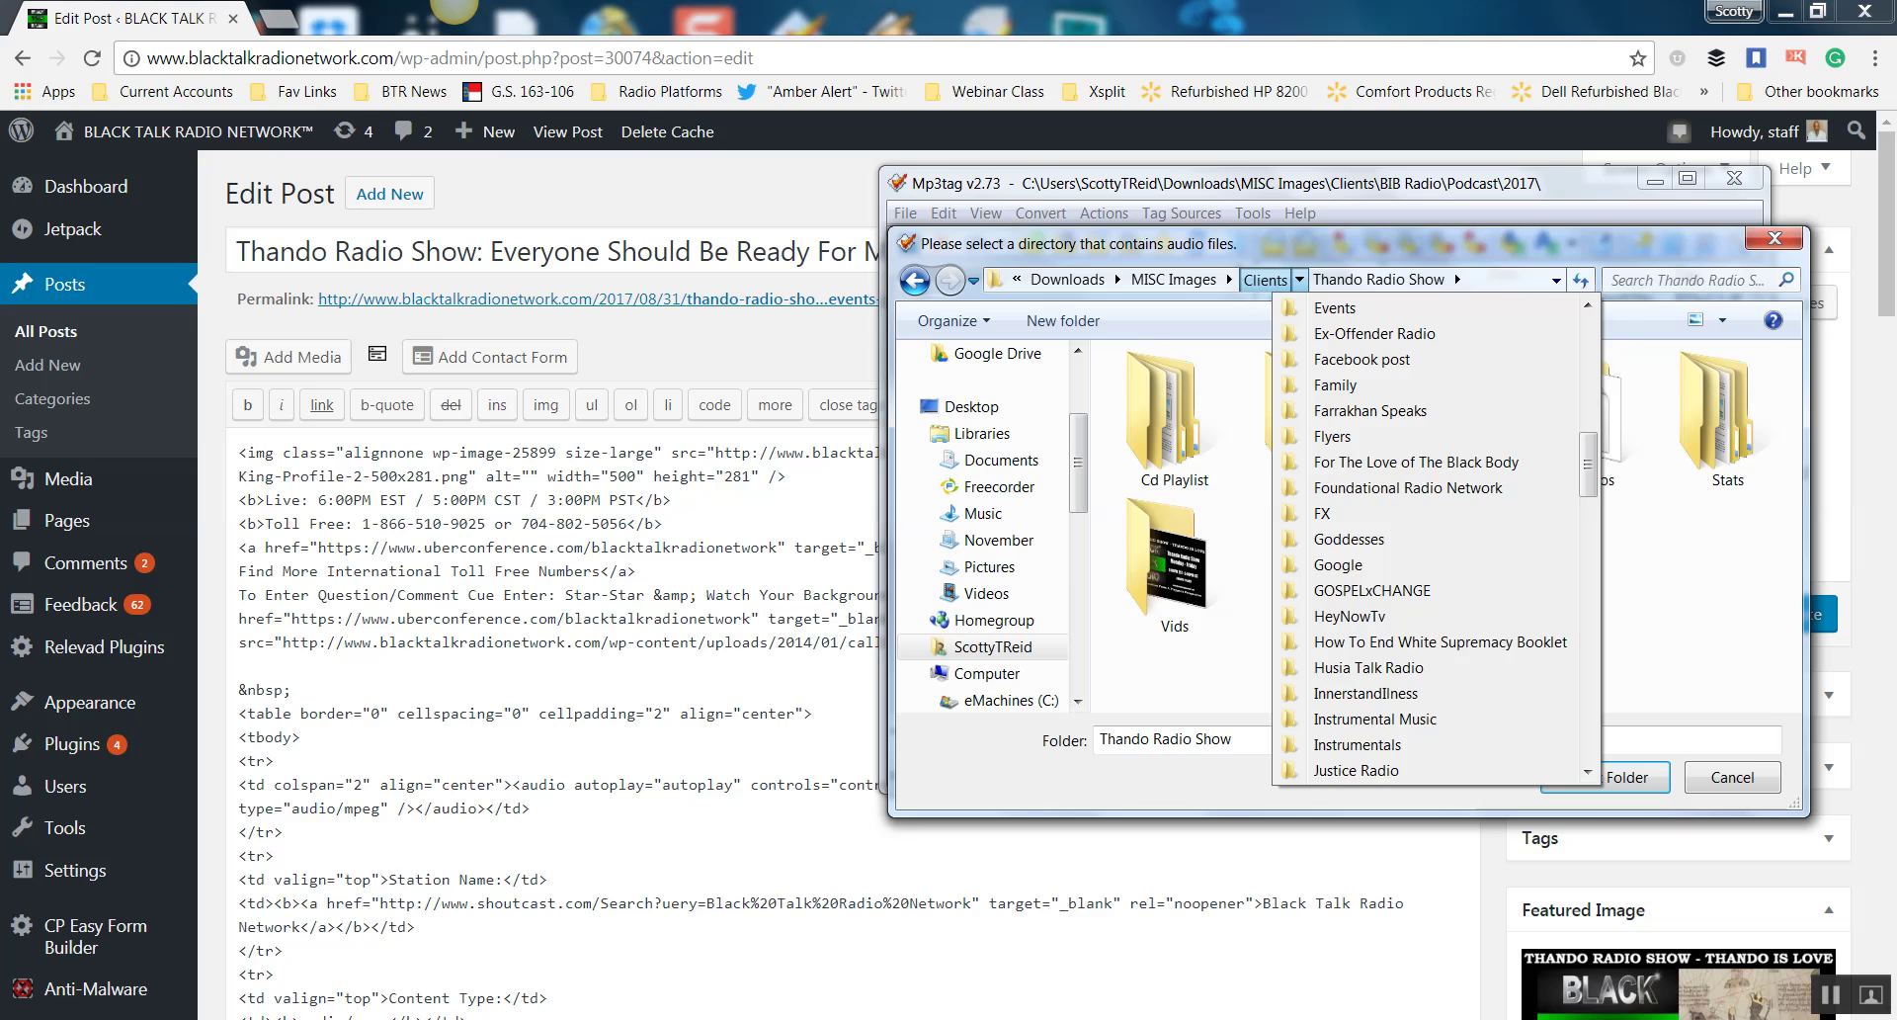
pyautogui.scroll(3, 1432, 539)
pyautogui.scroll(4, 1433, 538)
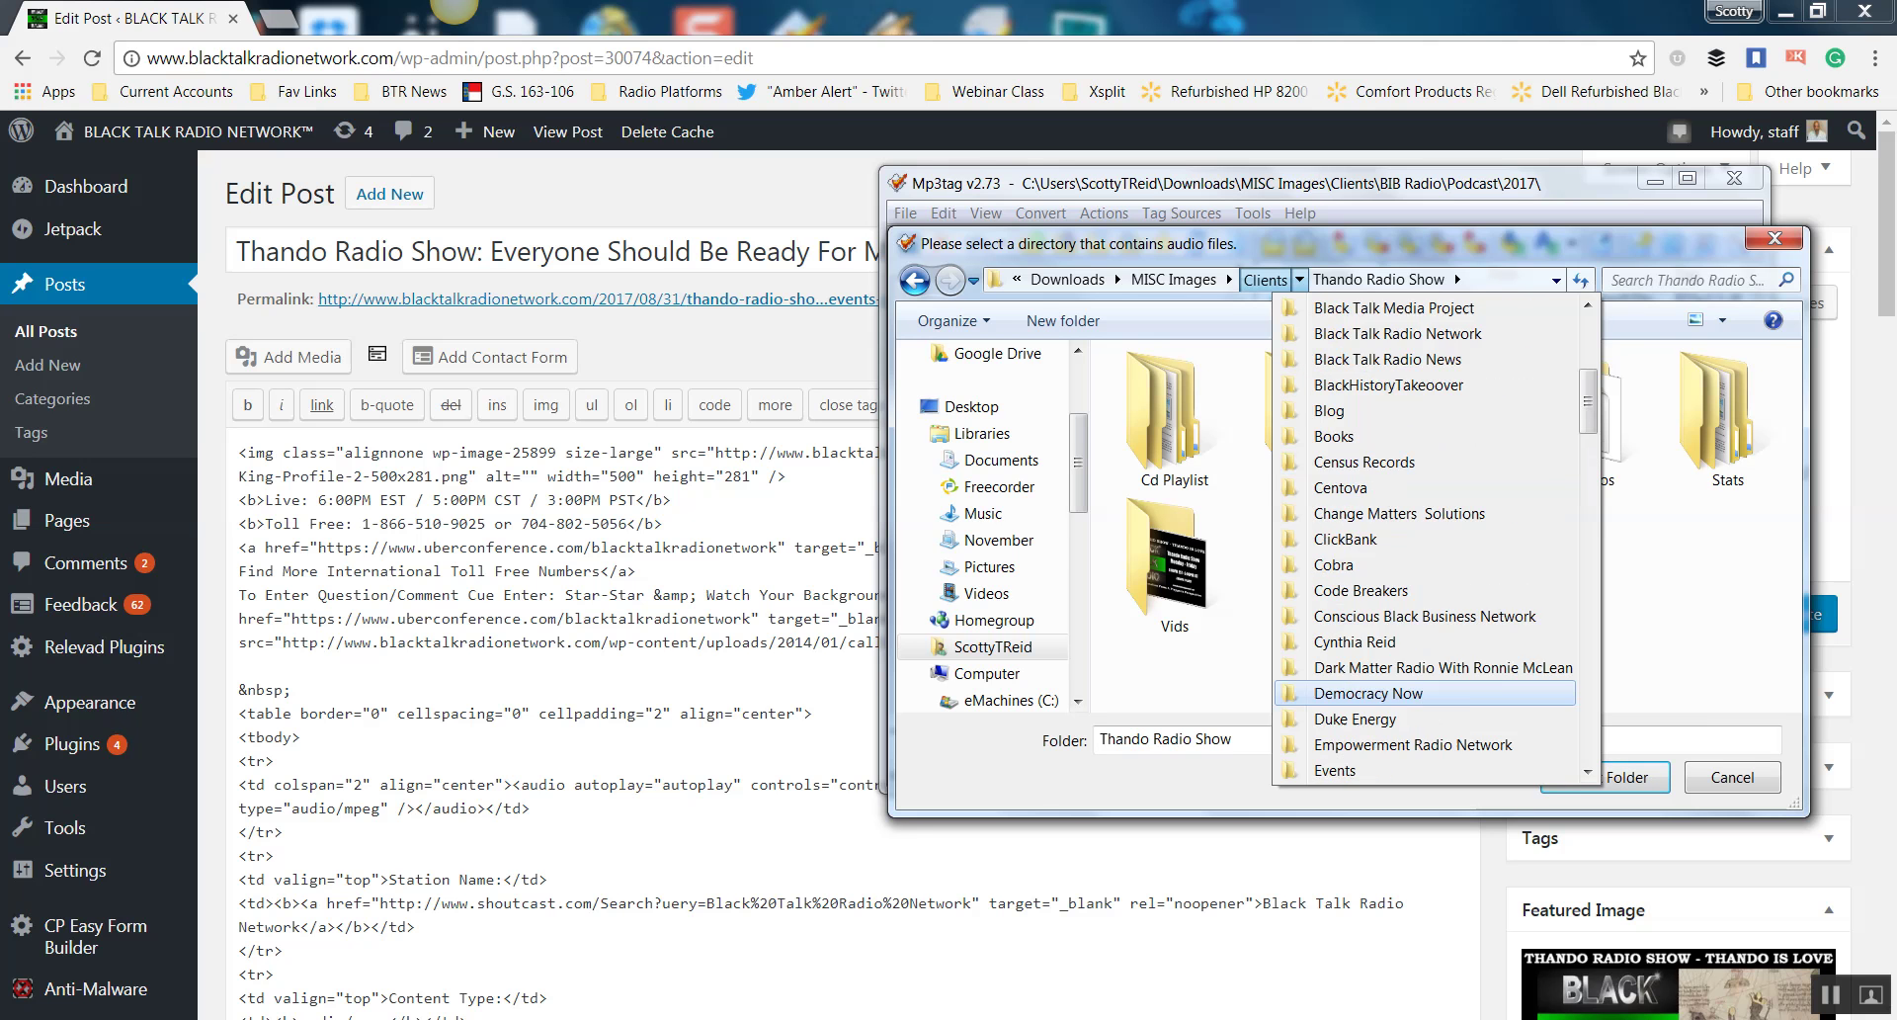
pyautogui.scroll(-4, 1432, 538)
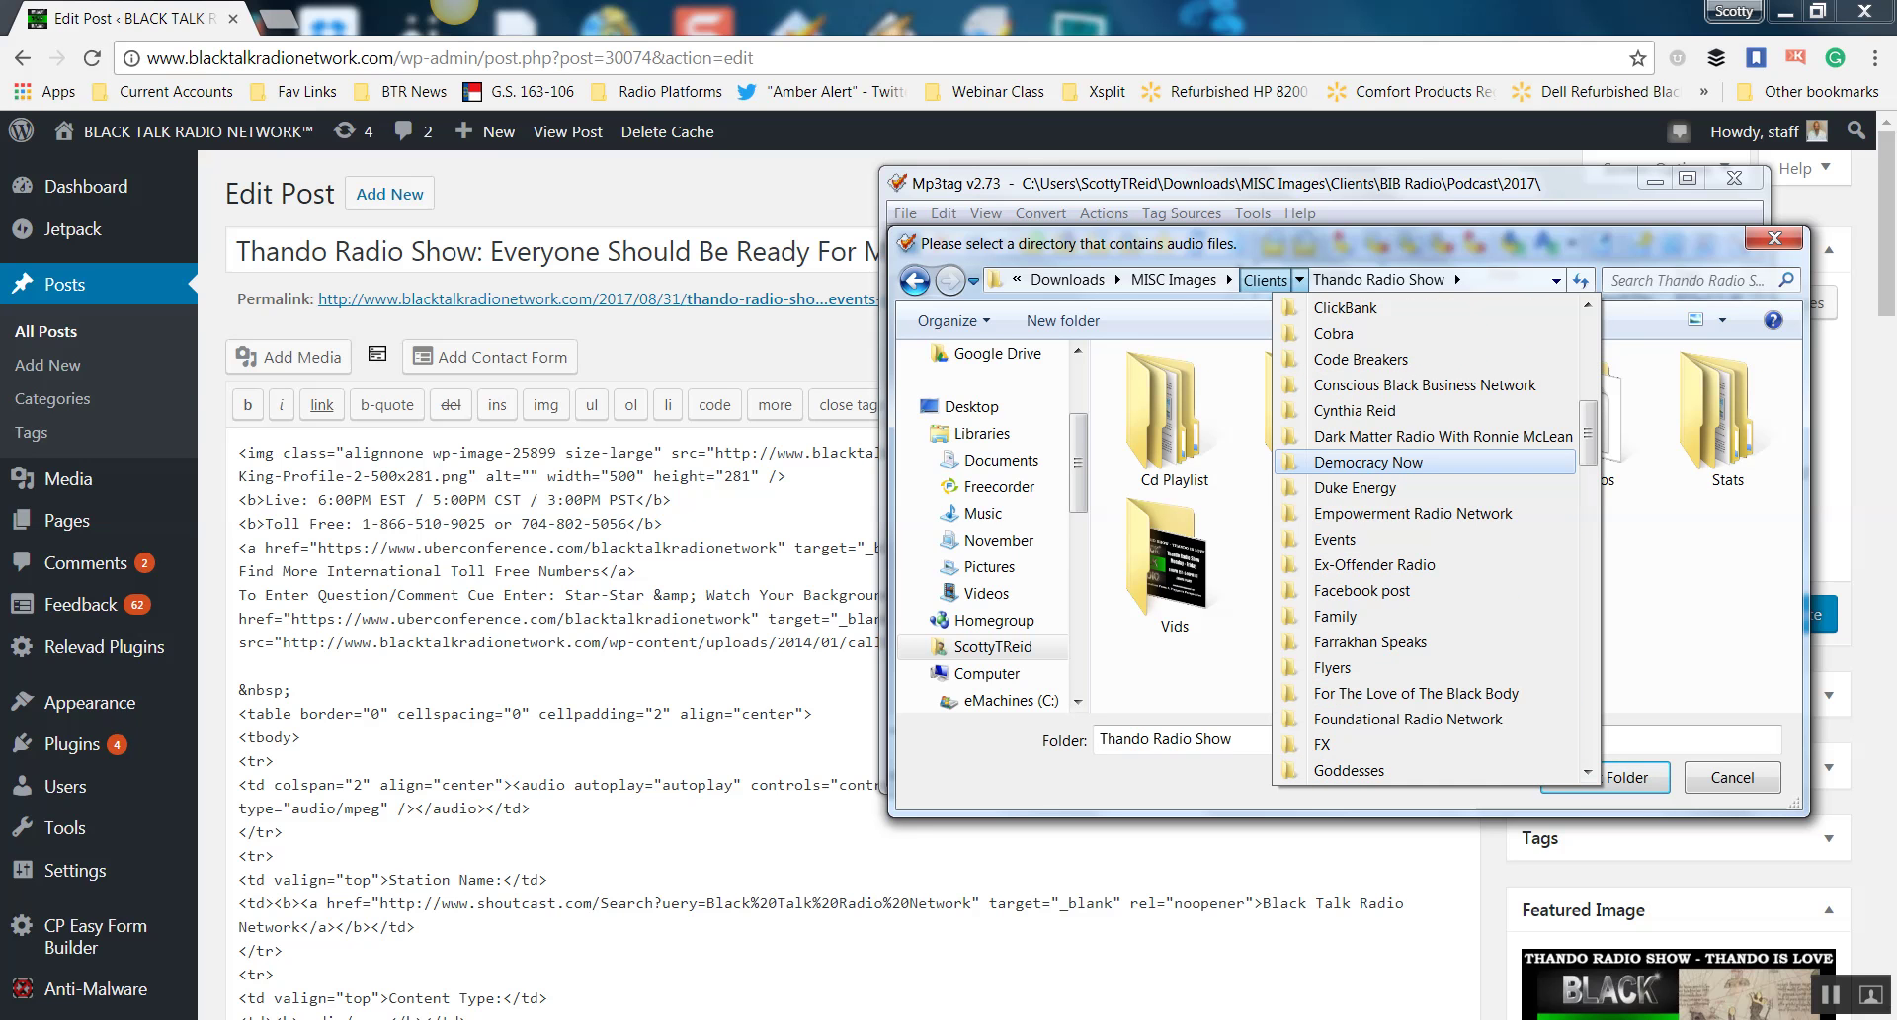
pyautogui.scroll(-10, 1433, 538)
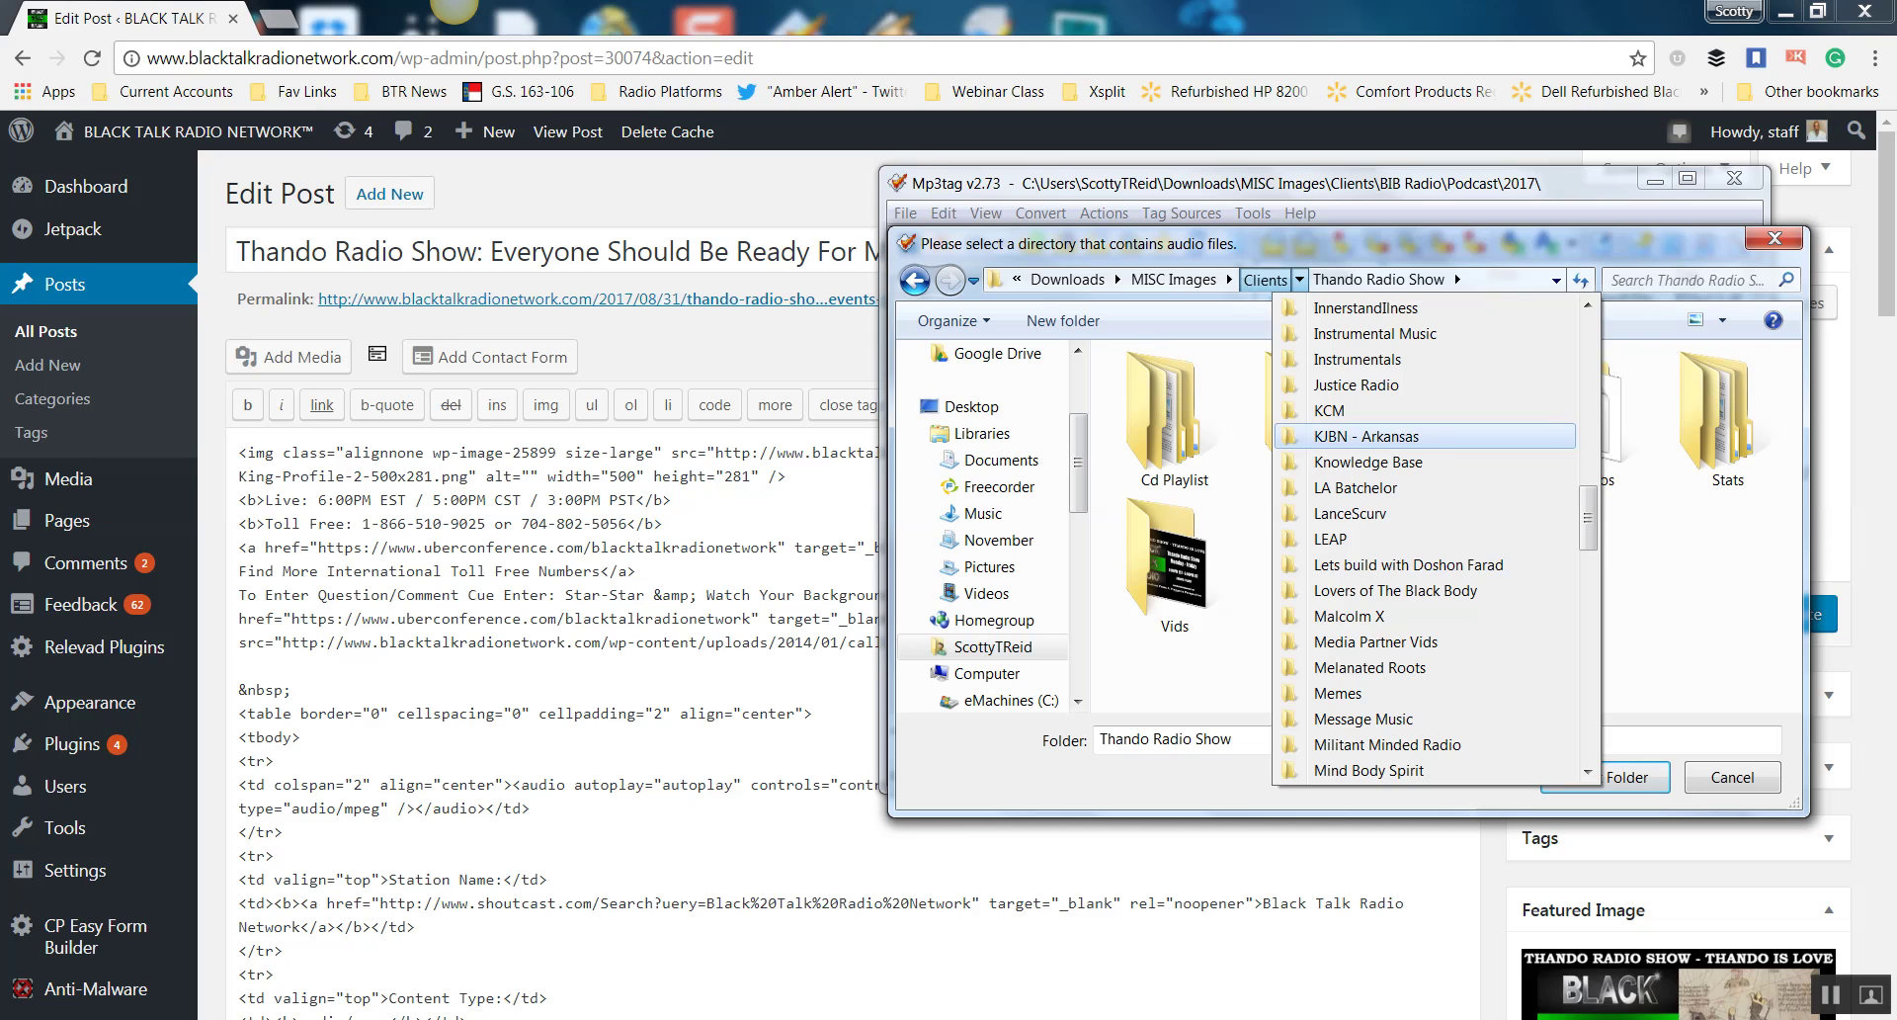
pyautogui.press('Escape')
# Load the 2017 folder from Thando Radio Show's Podcast folder as the Mp3tag working directory.
pyautogui.click(1451, 420)
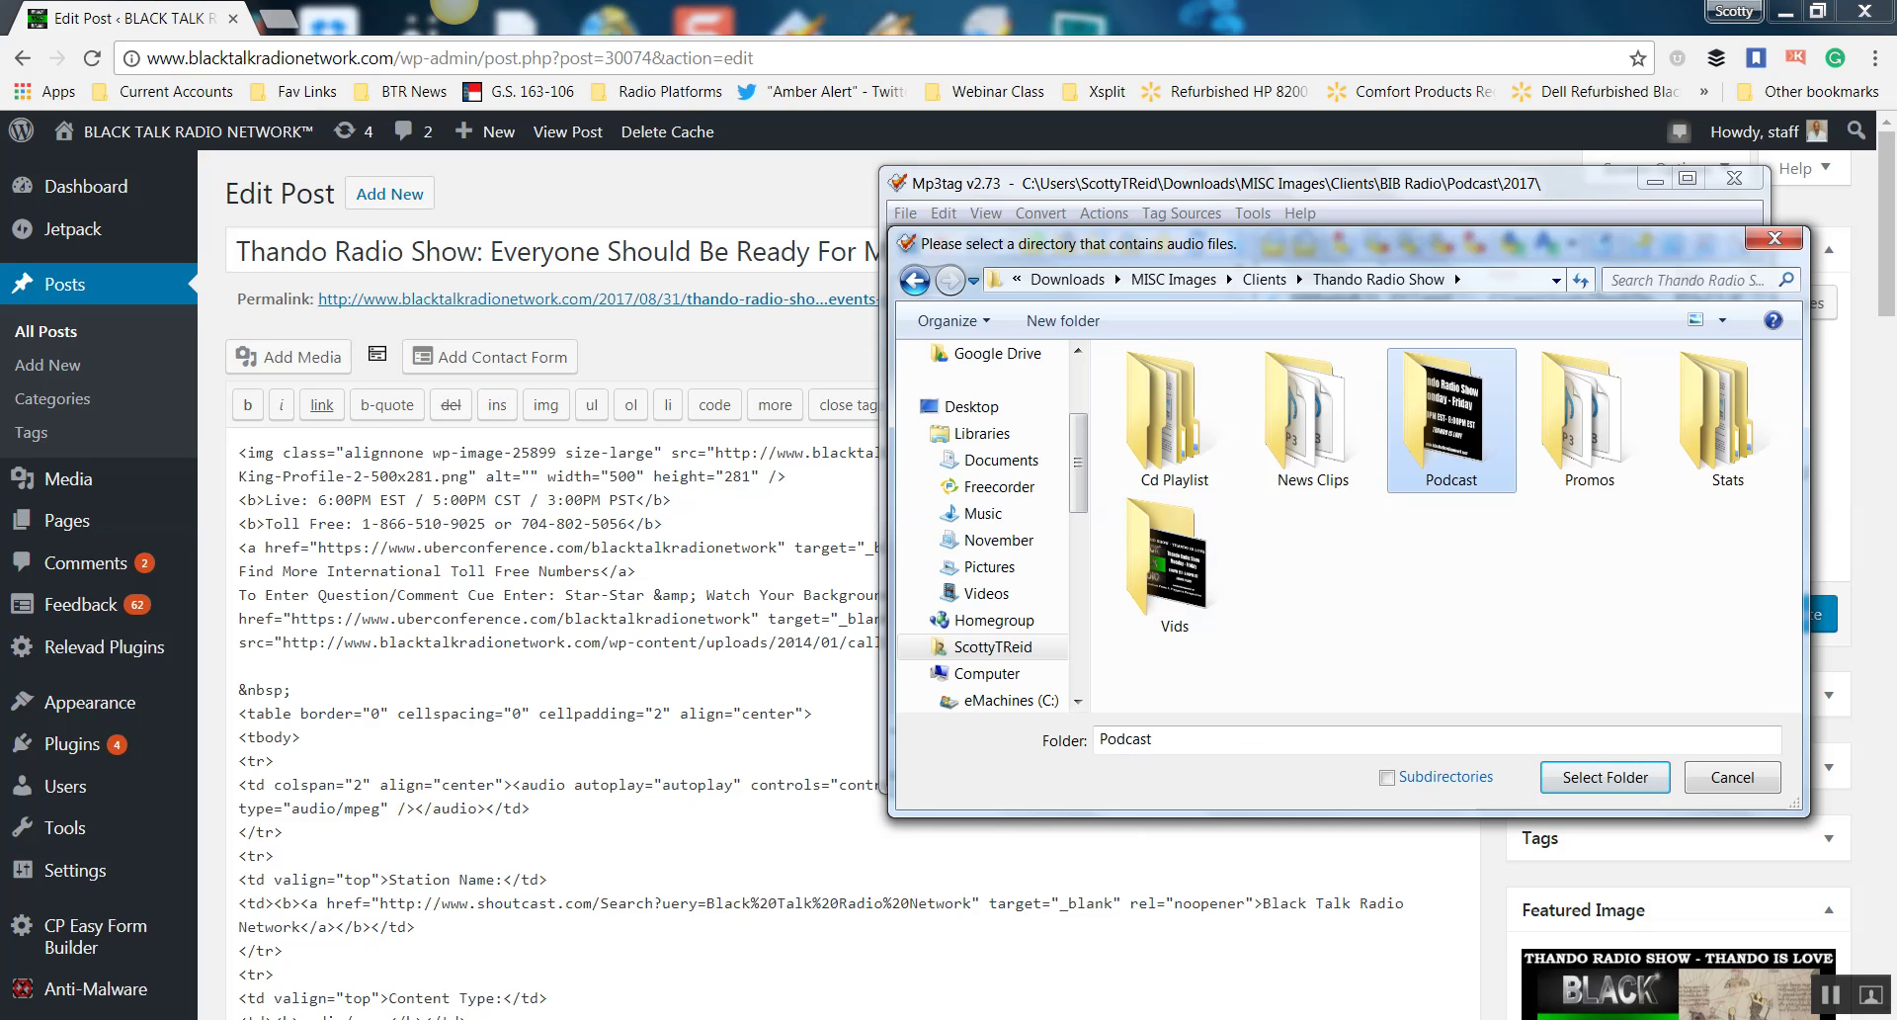
pyautogui.doubleClick(1451, 420)
pyautogui.click(1136, 419)
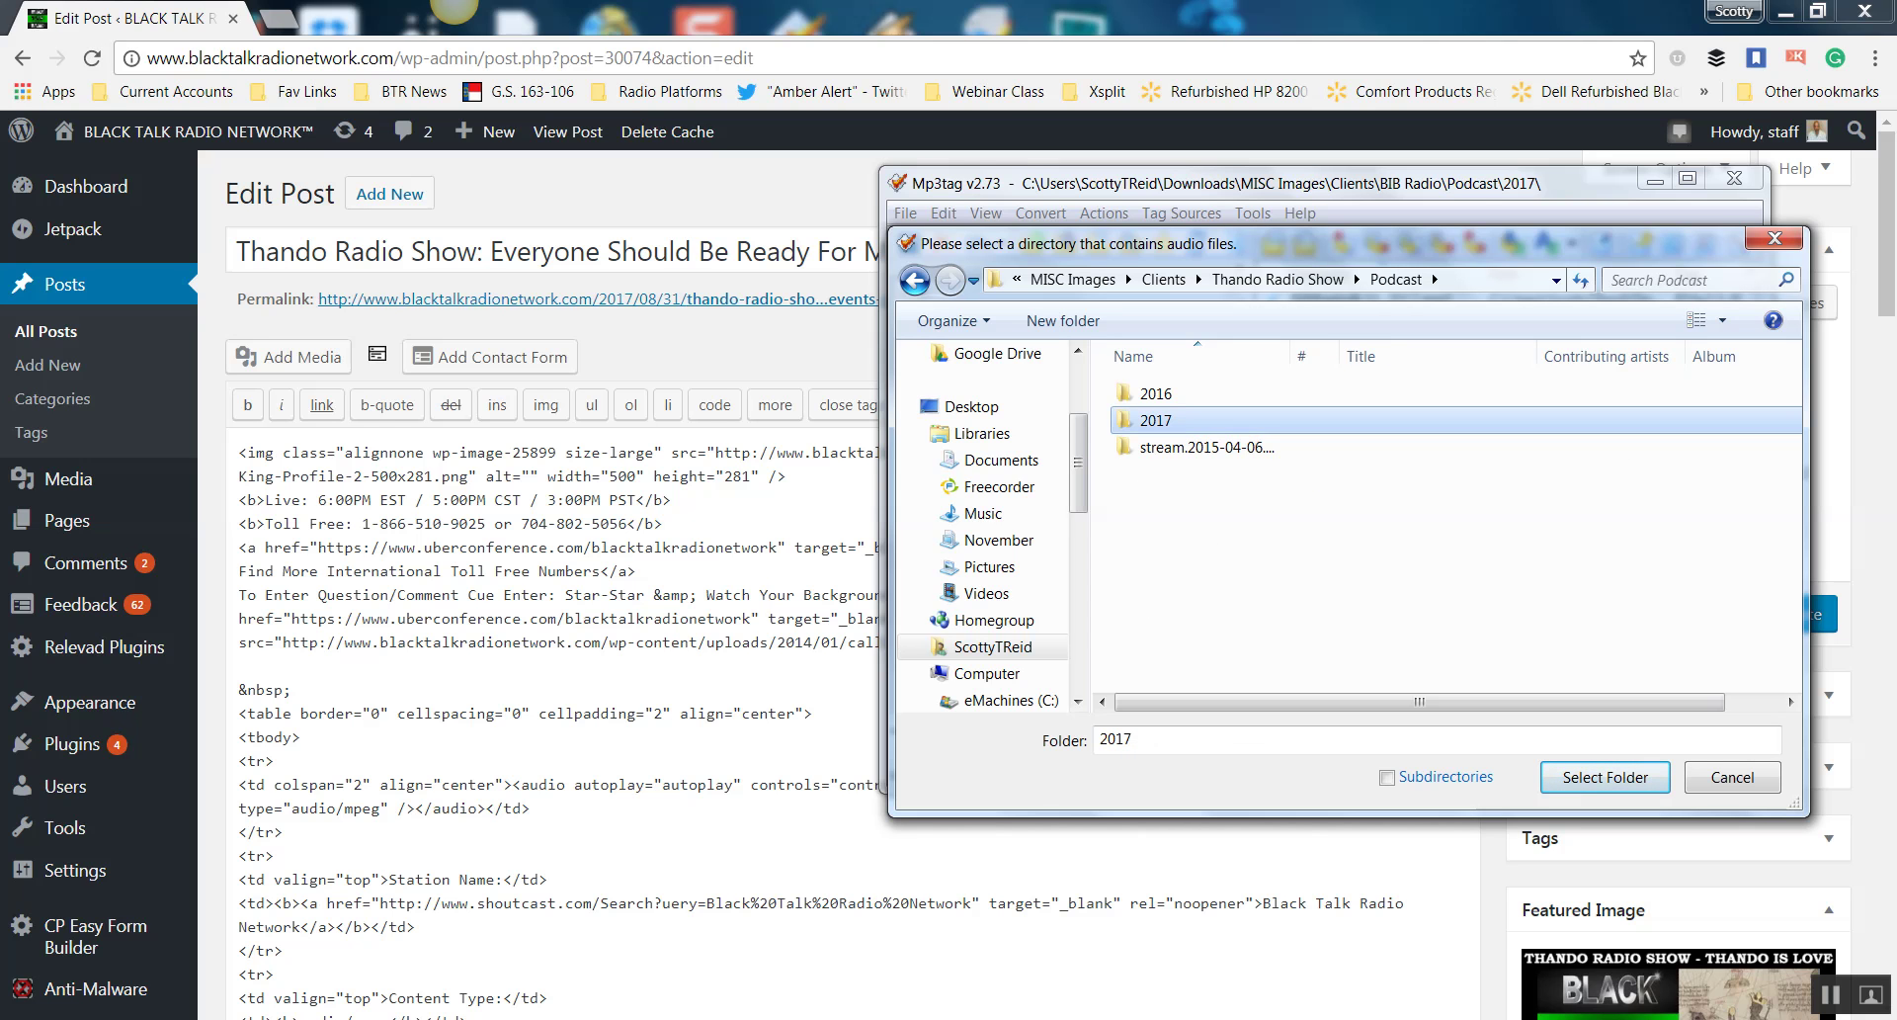
pyautogui.doubleClick(1136, 419)
pyautogui.press('Return')
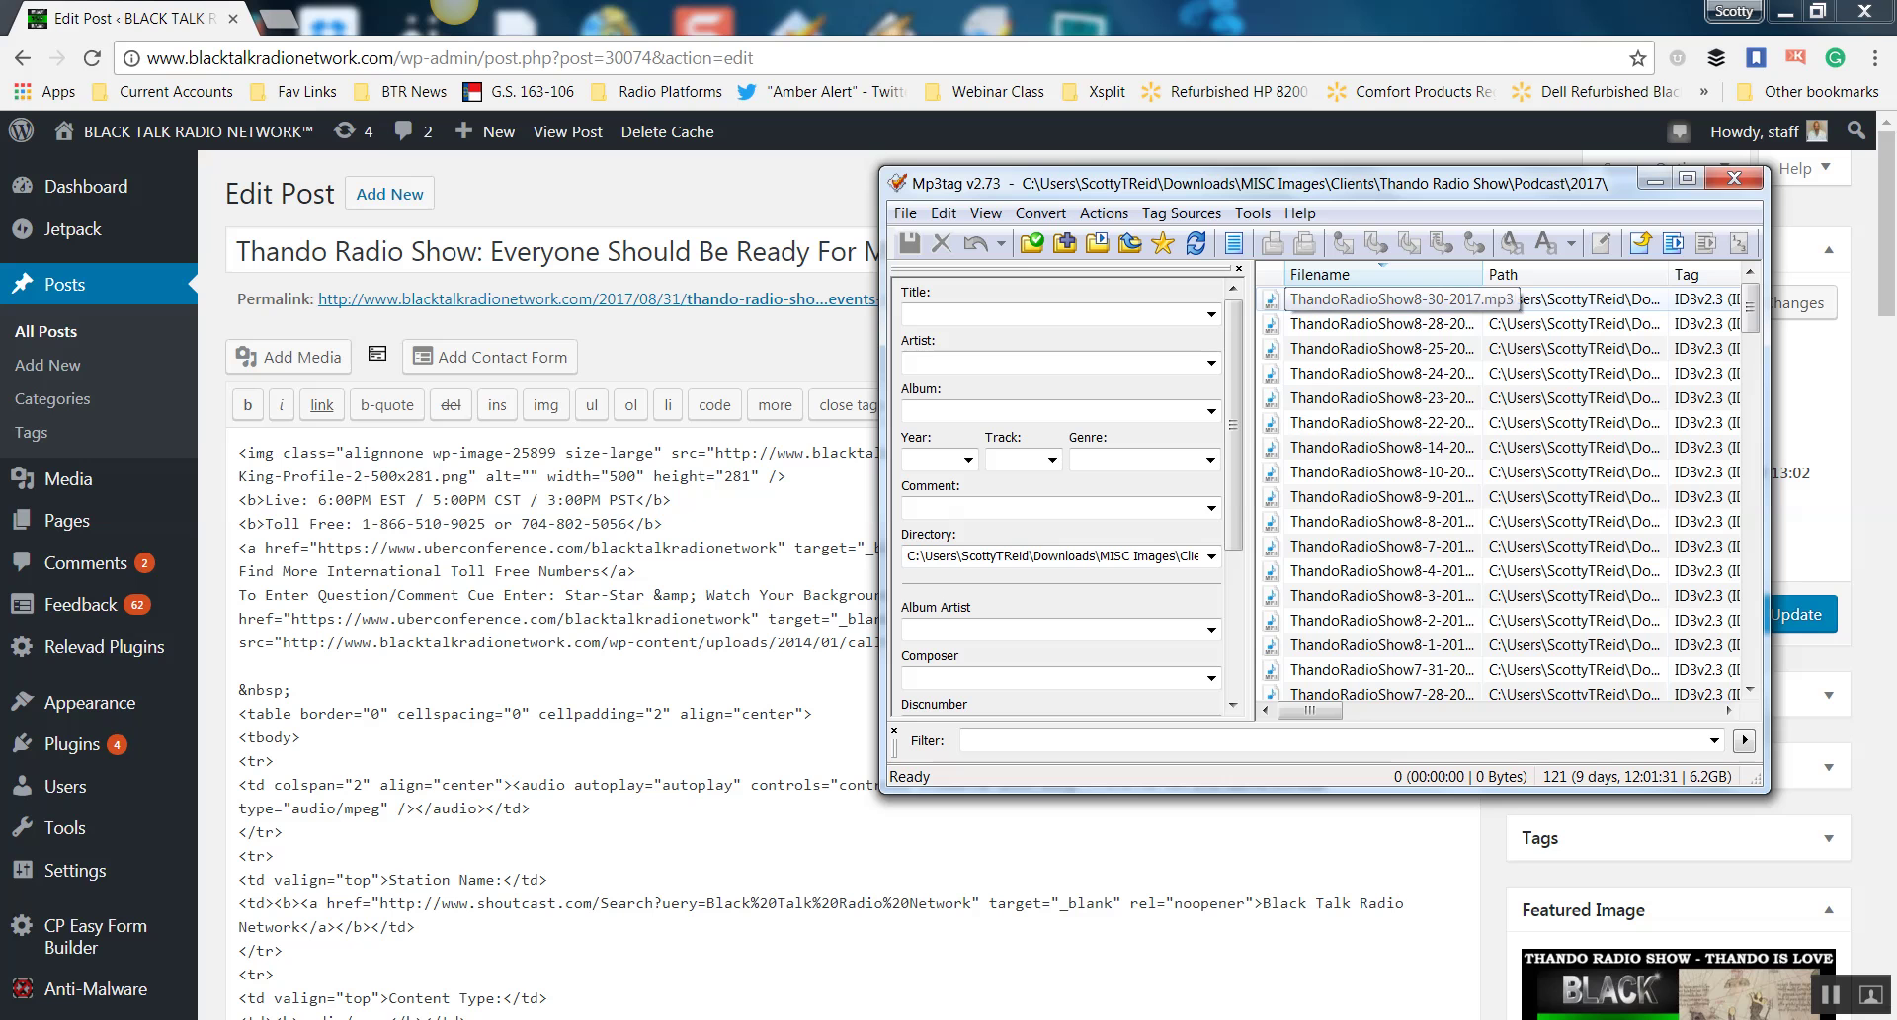
# Display the tags of ThandoRadioShow8-30-2017.mp3 and look through the other episode files in the folder.
pyautogui.click(1384, 298)
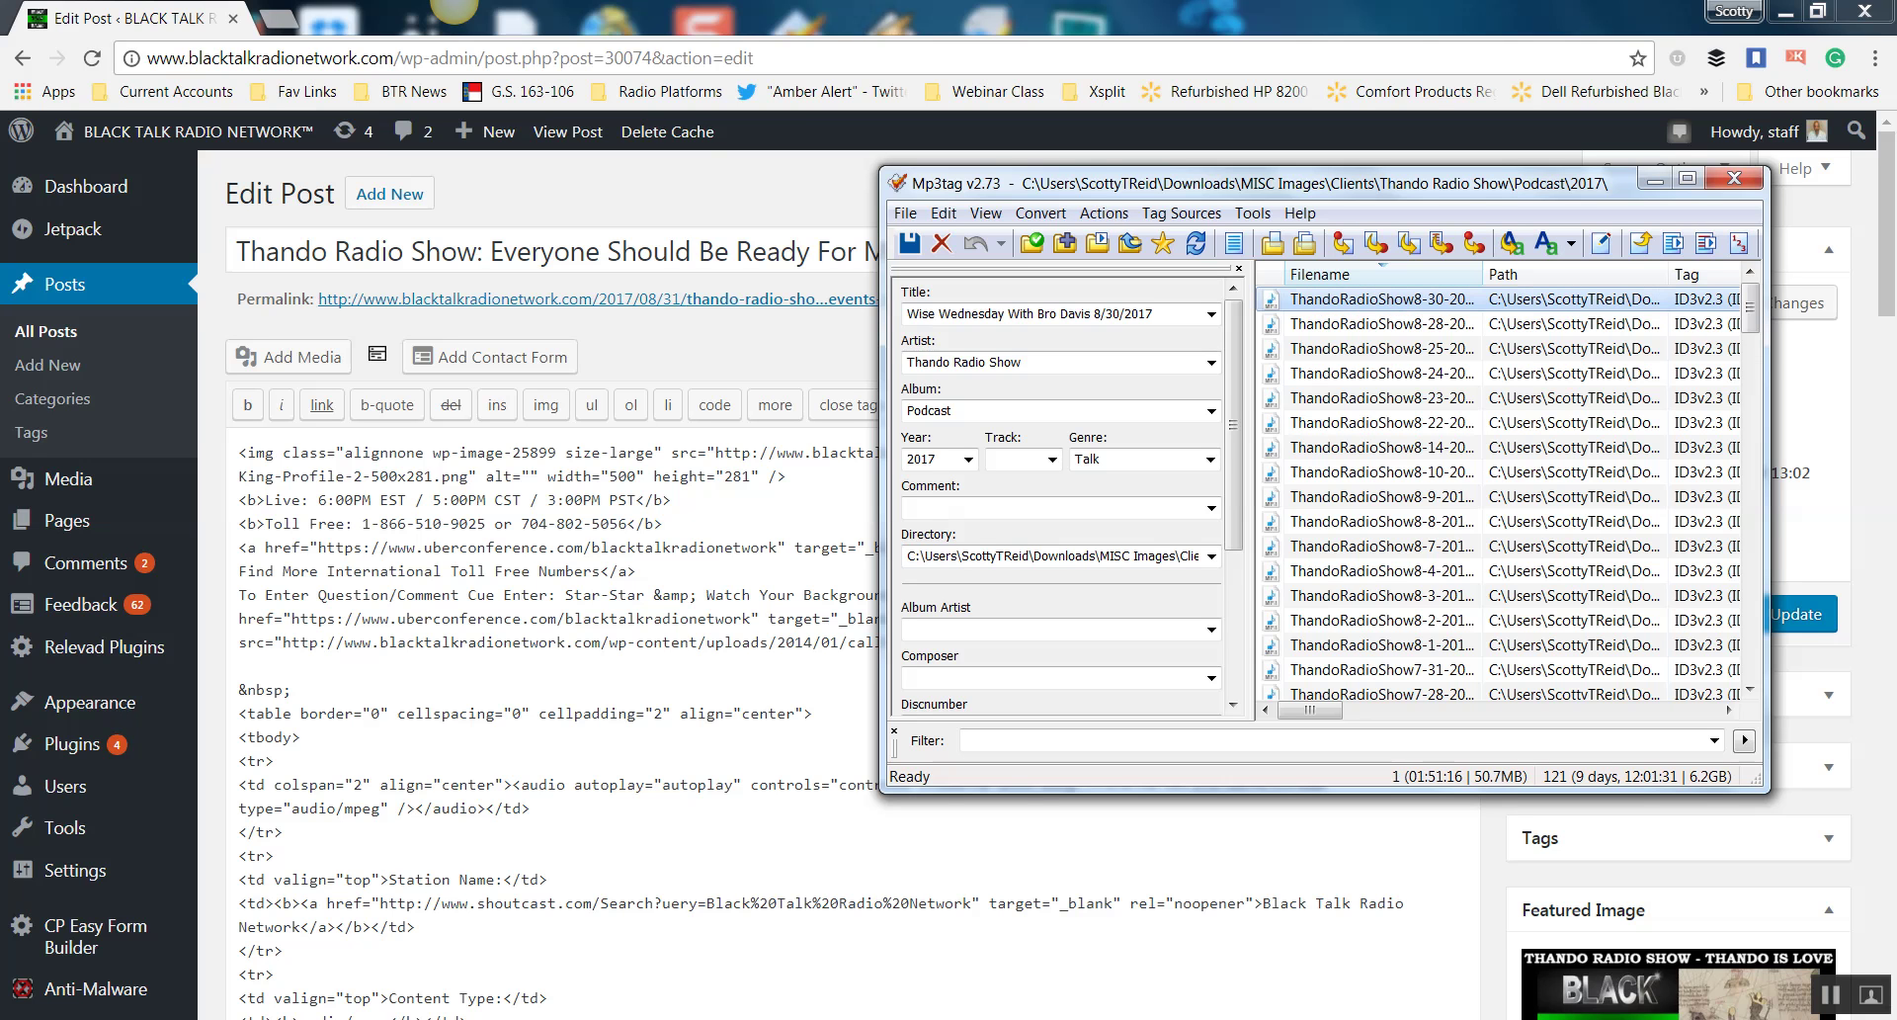
pyautogui.scroll(-6, 1502, 494)
pyautogui.scroll(-20, 1542, 374)
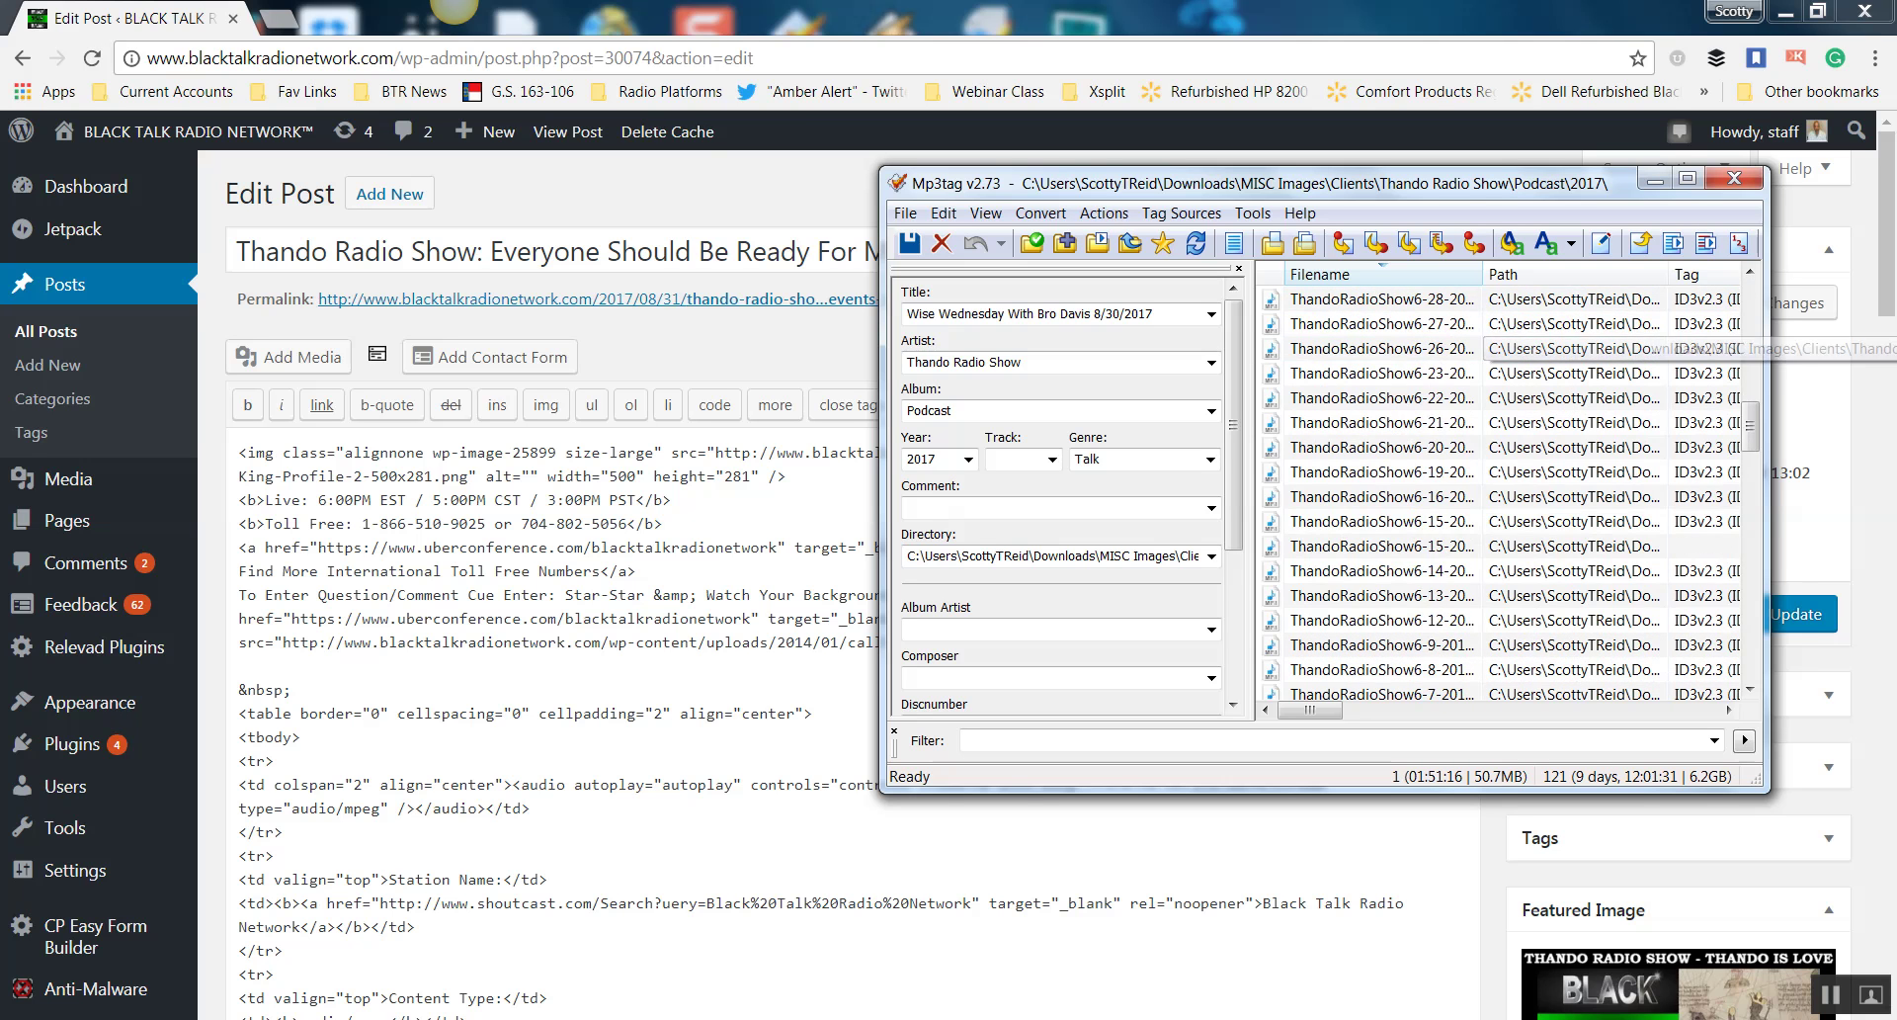
pyautogui.scroll(15, 1482, 373)
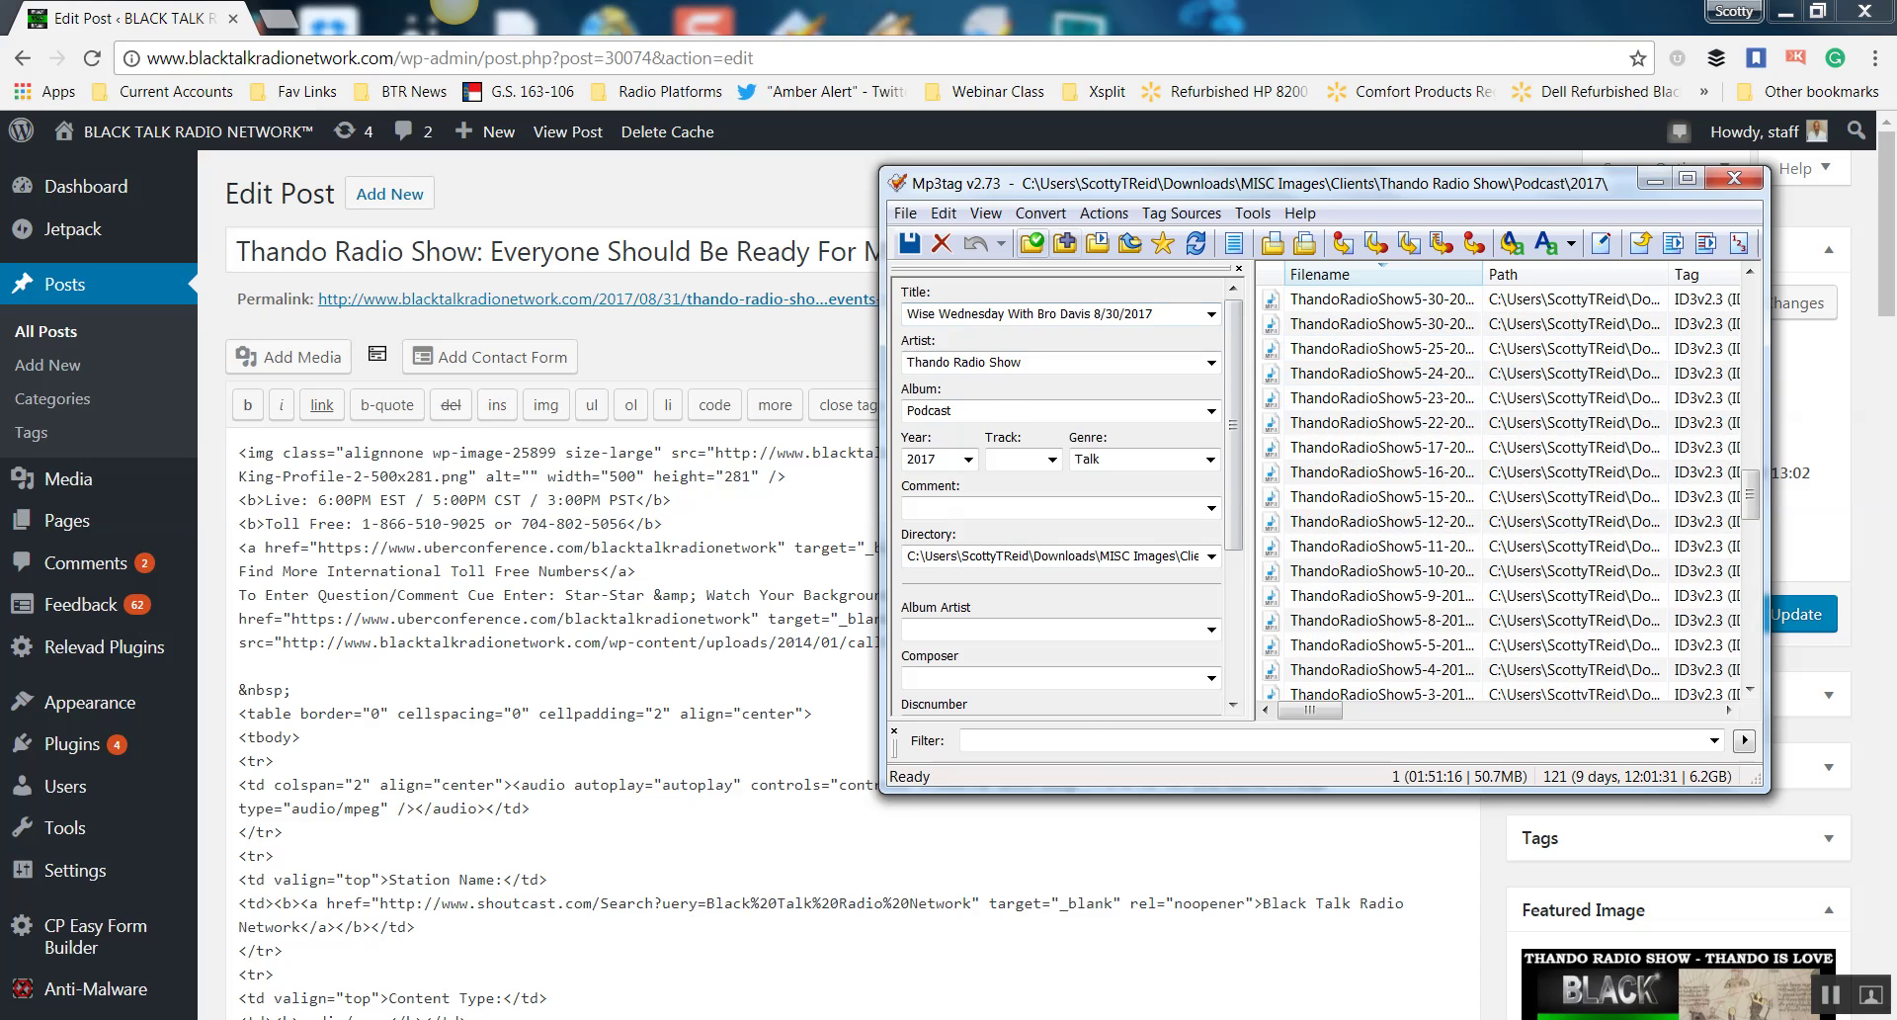
# Change the working directory to the All Podcasts folder under Clients.
pyautogui.click(1031, 242)
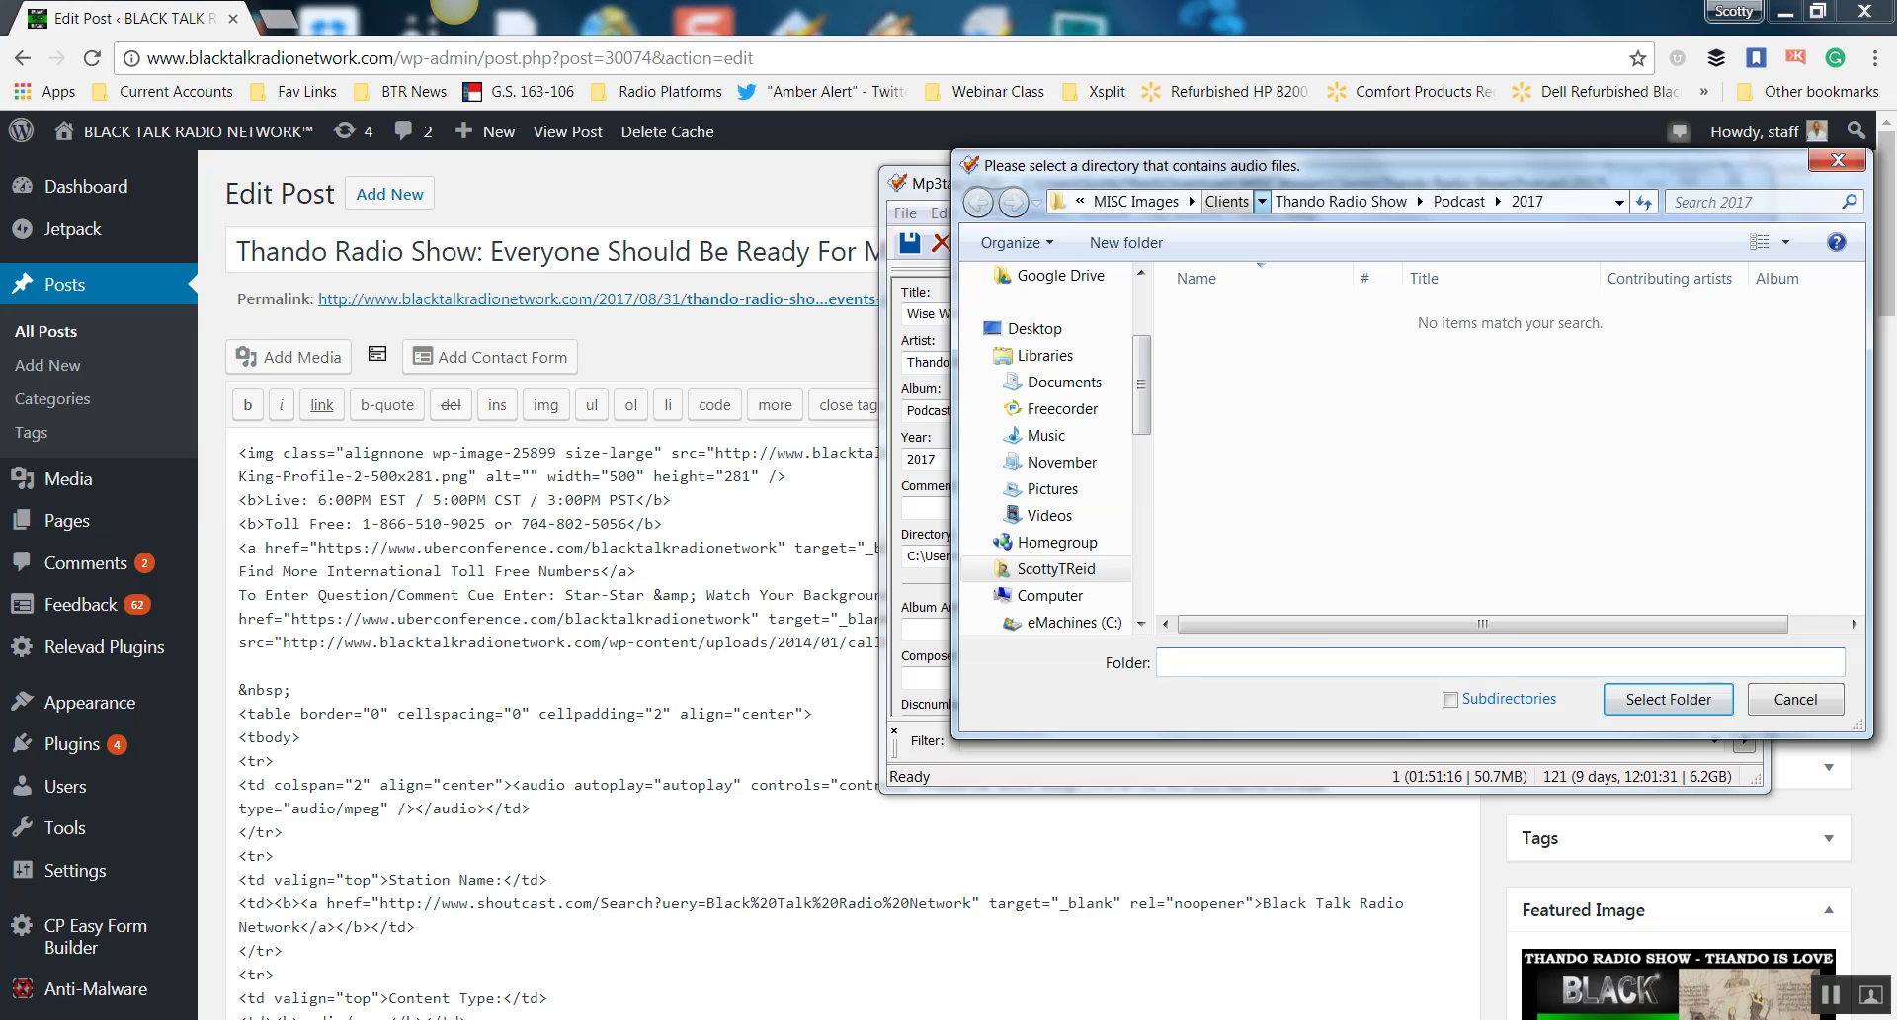
pyautogui.click(1261, 200)
pyautogui.click(1315, 409)
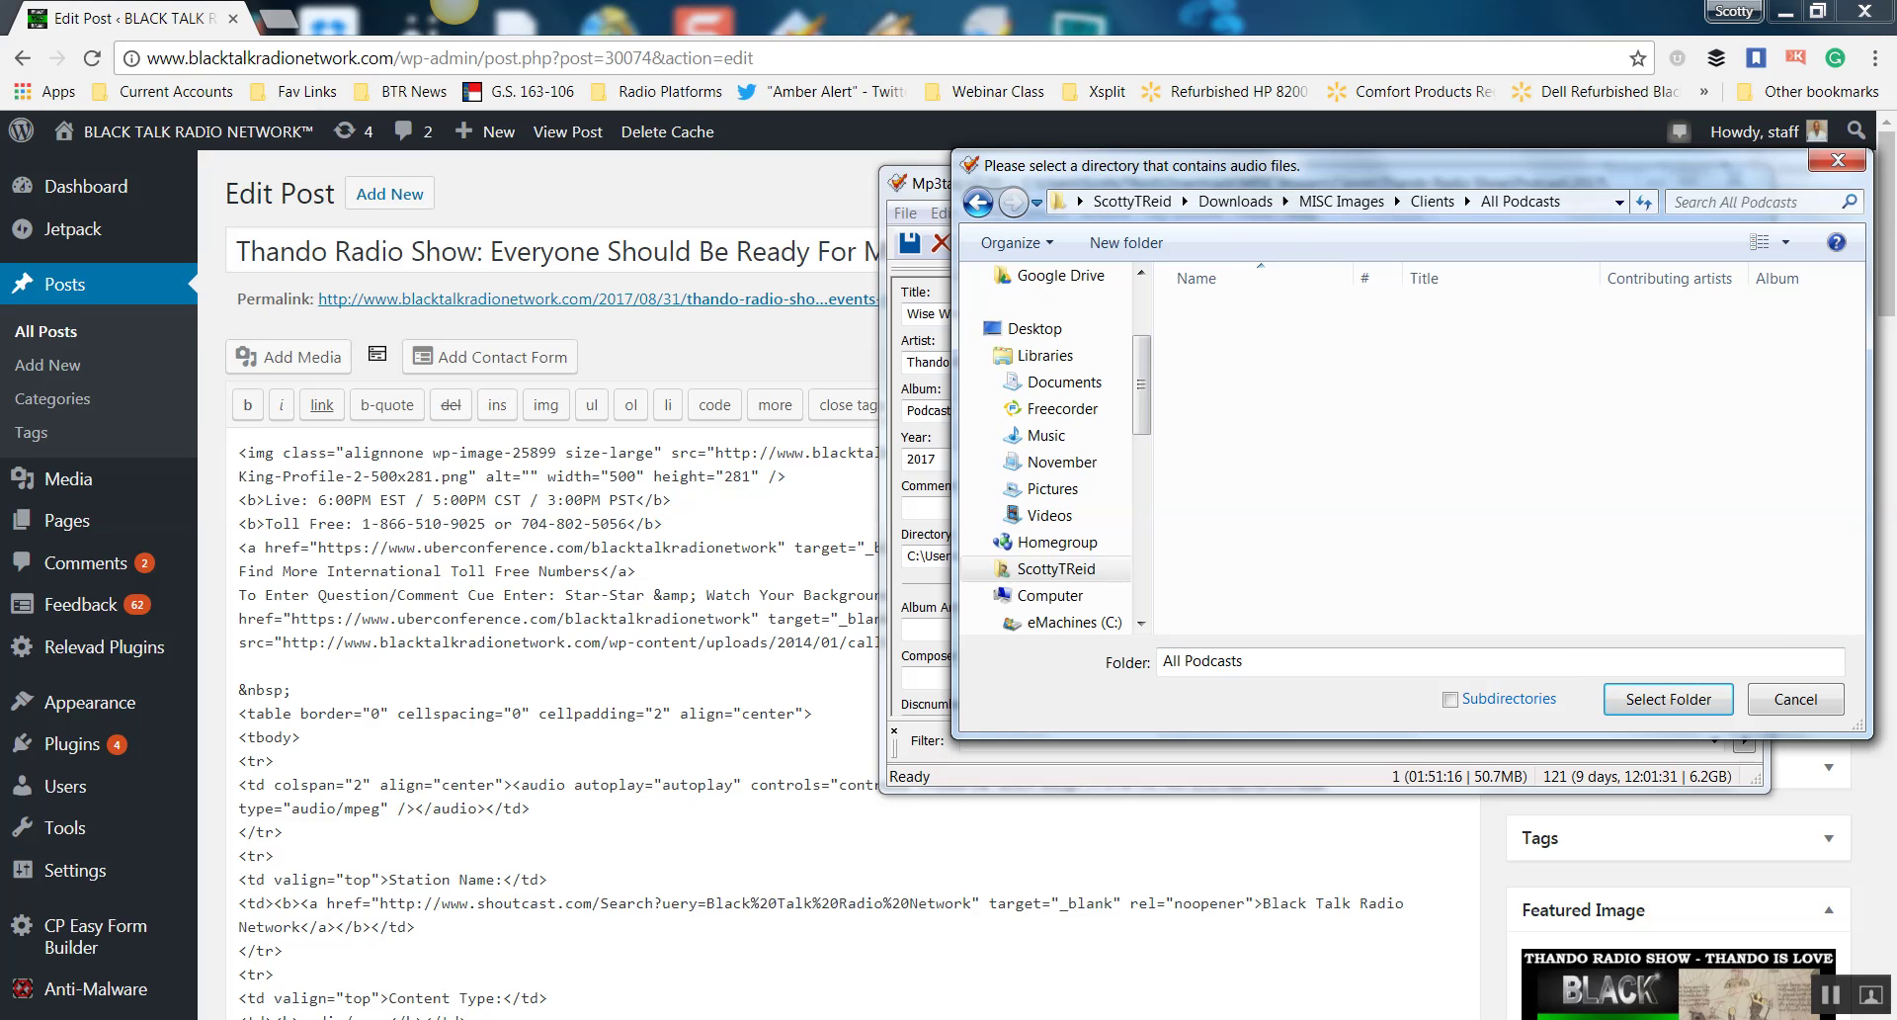
pyautogui.click(1668, 700)
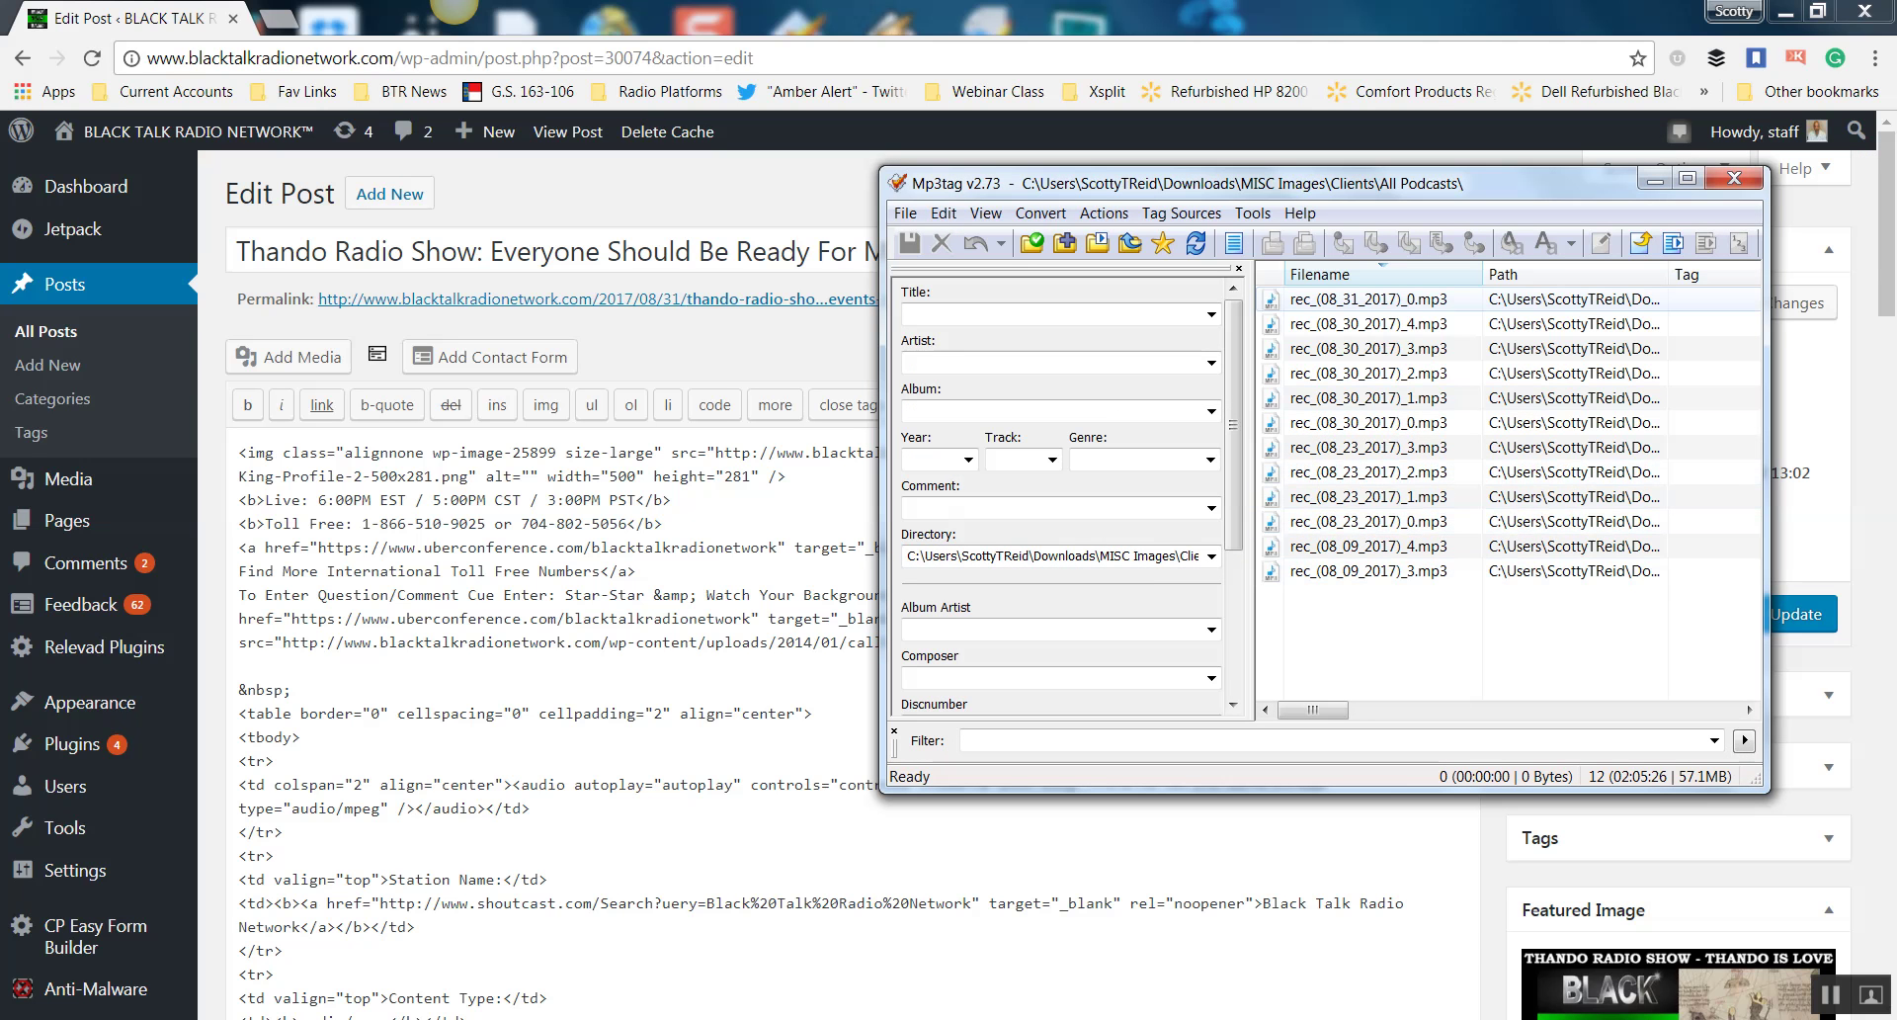
# Move rec_(08_31_2017)_0.mp3 to the Thando Radio Show\Podcast\2017 folder.
pyautogui.doubleClick(1368, 300)
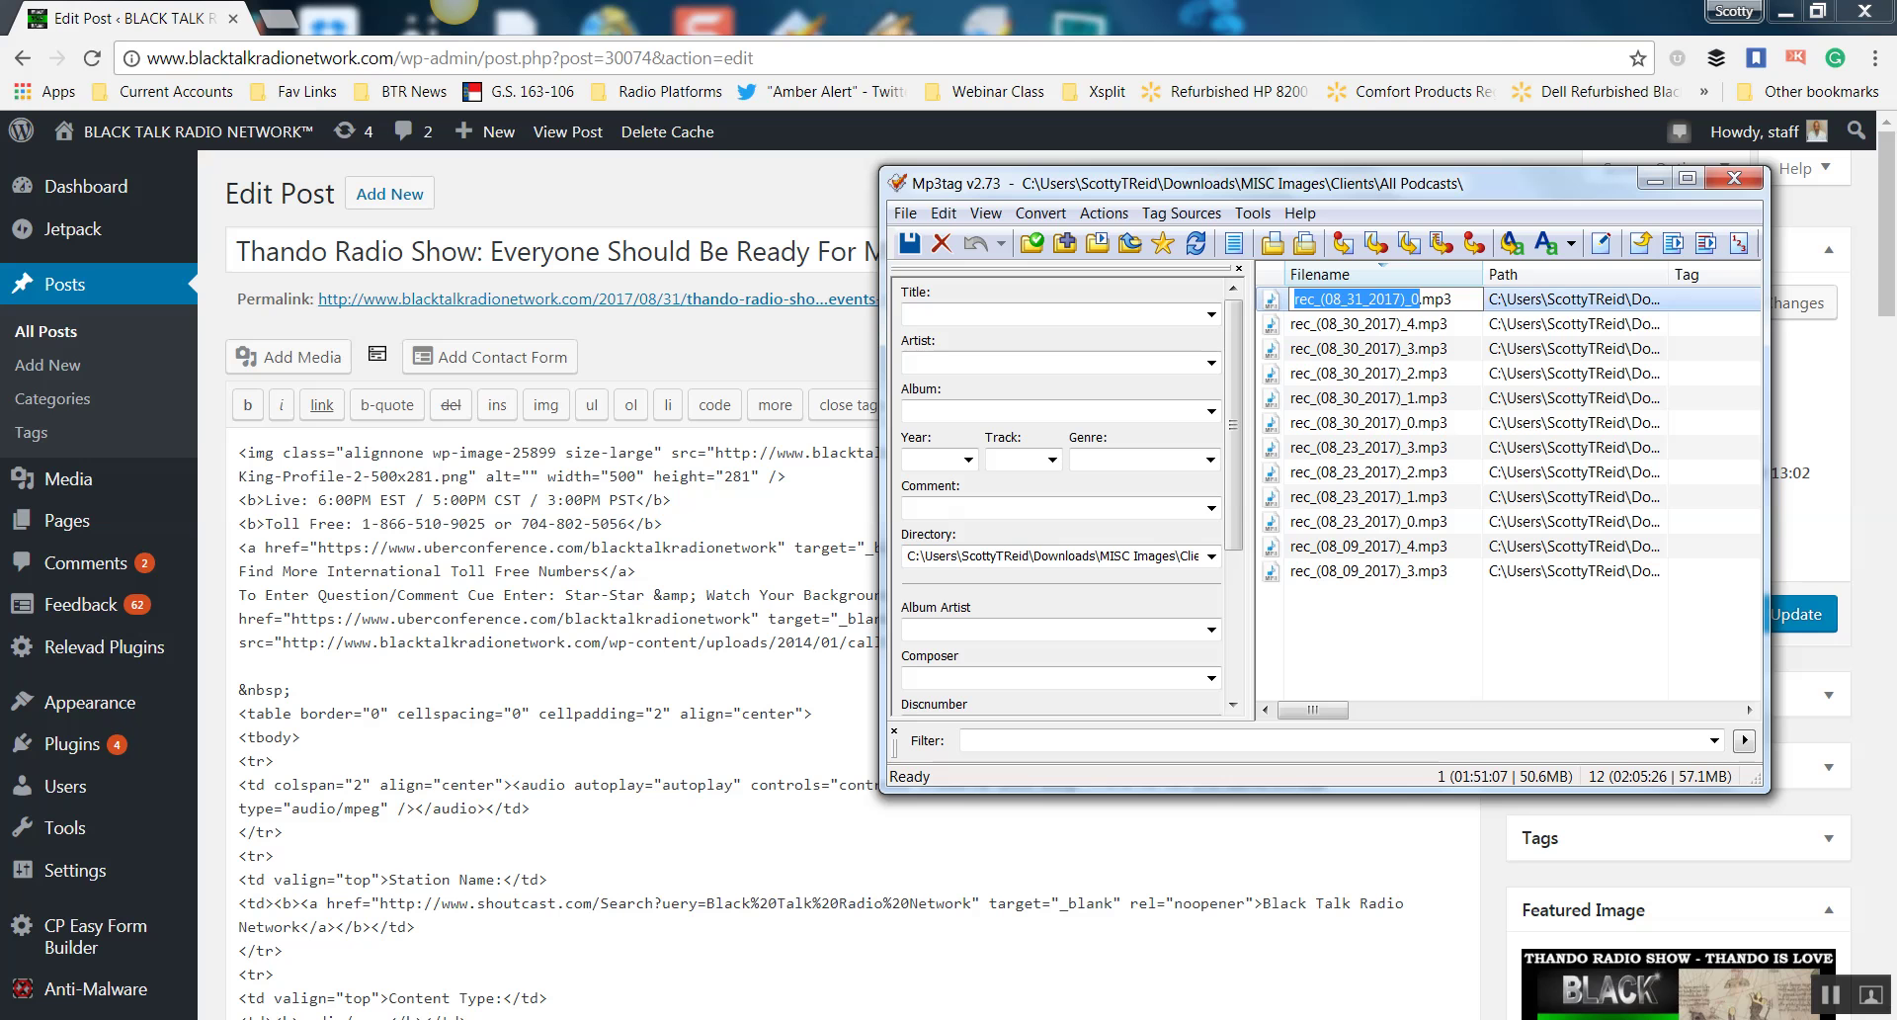
pyautogui.press('Escape')
pyautogui.rightClick(1274, 299)
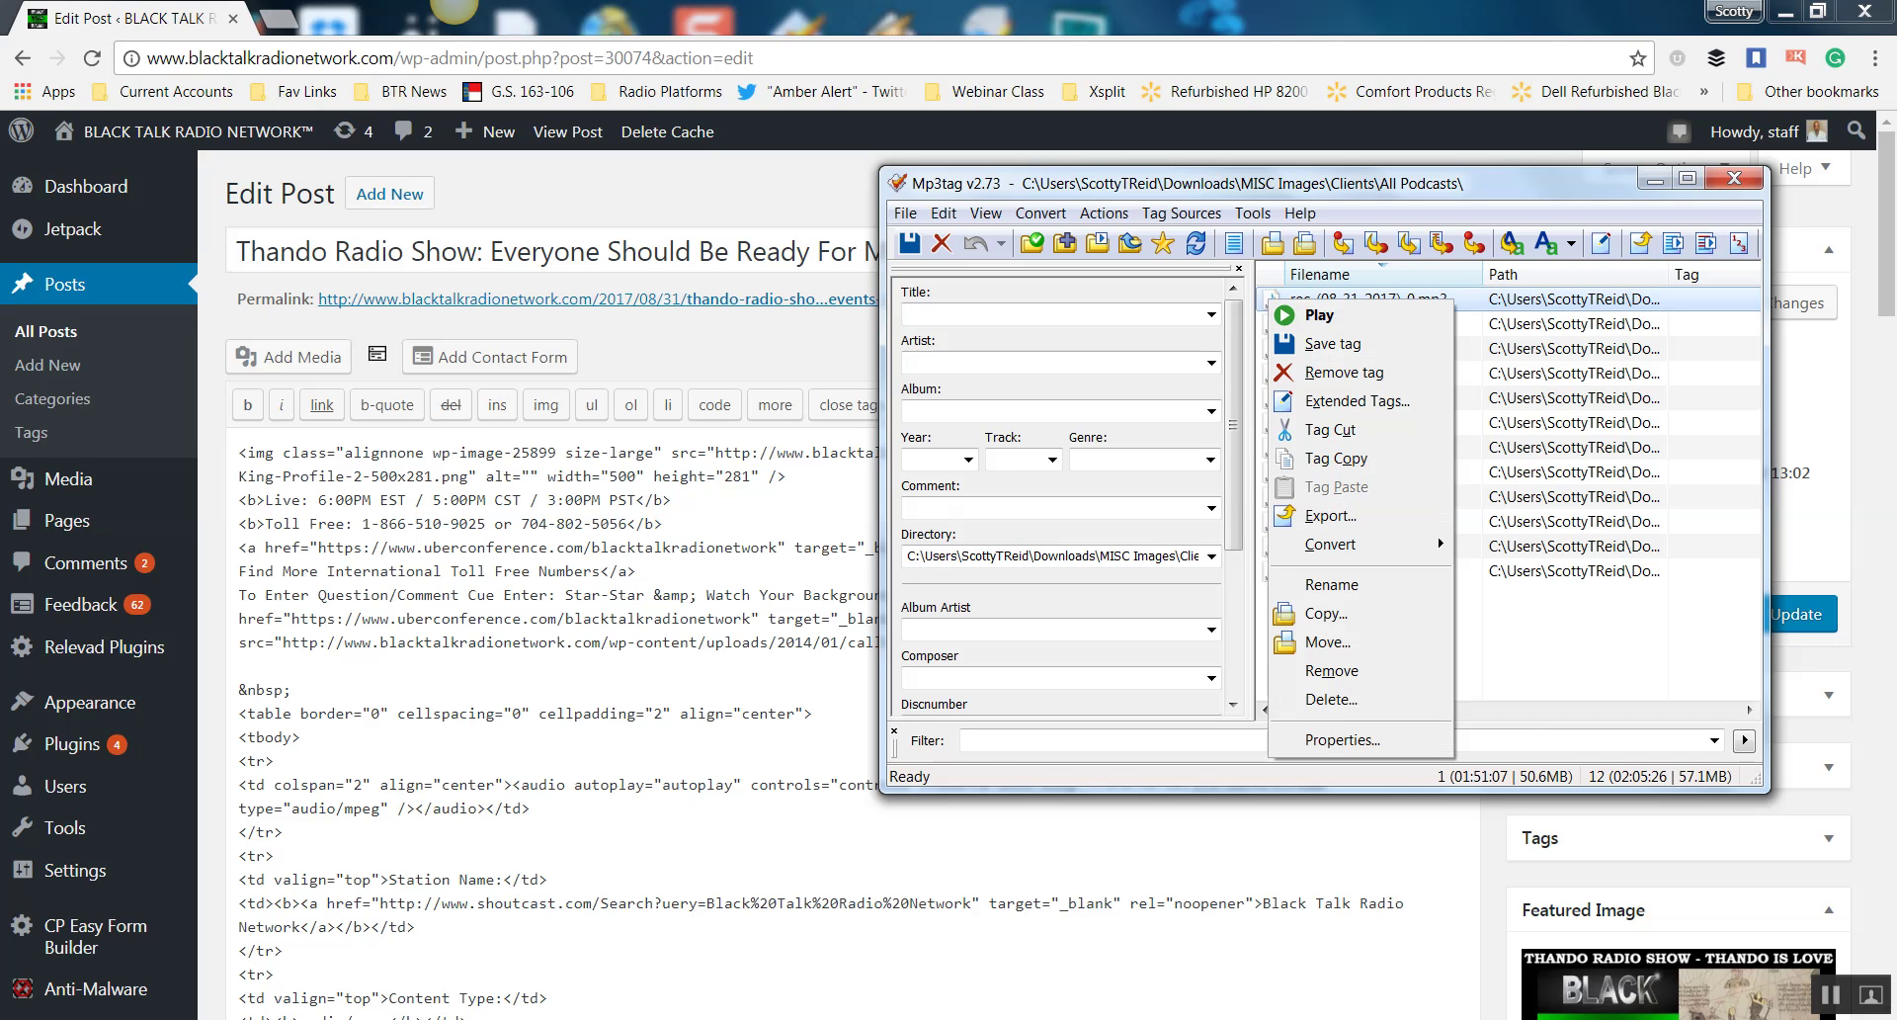
pyautogui.click(1354, 643)
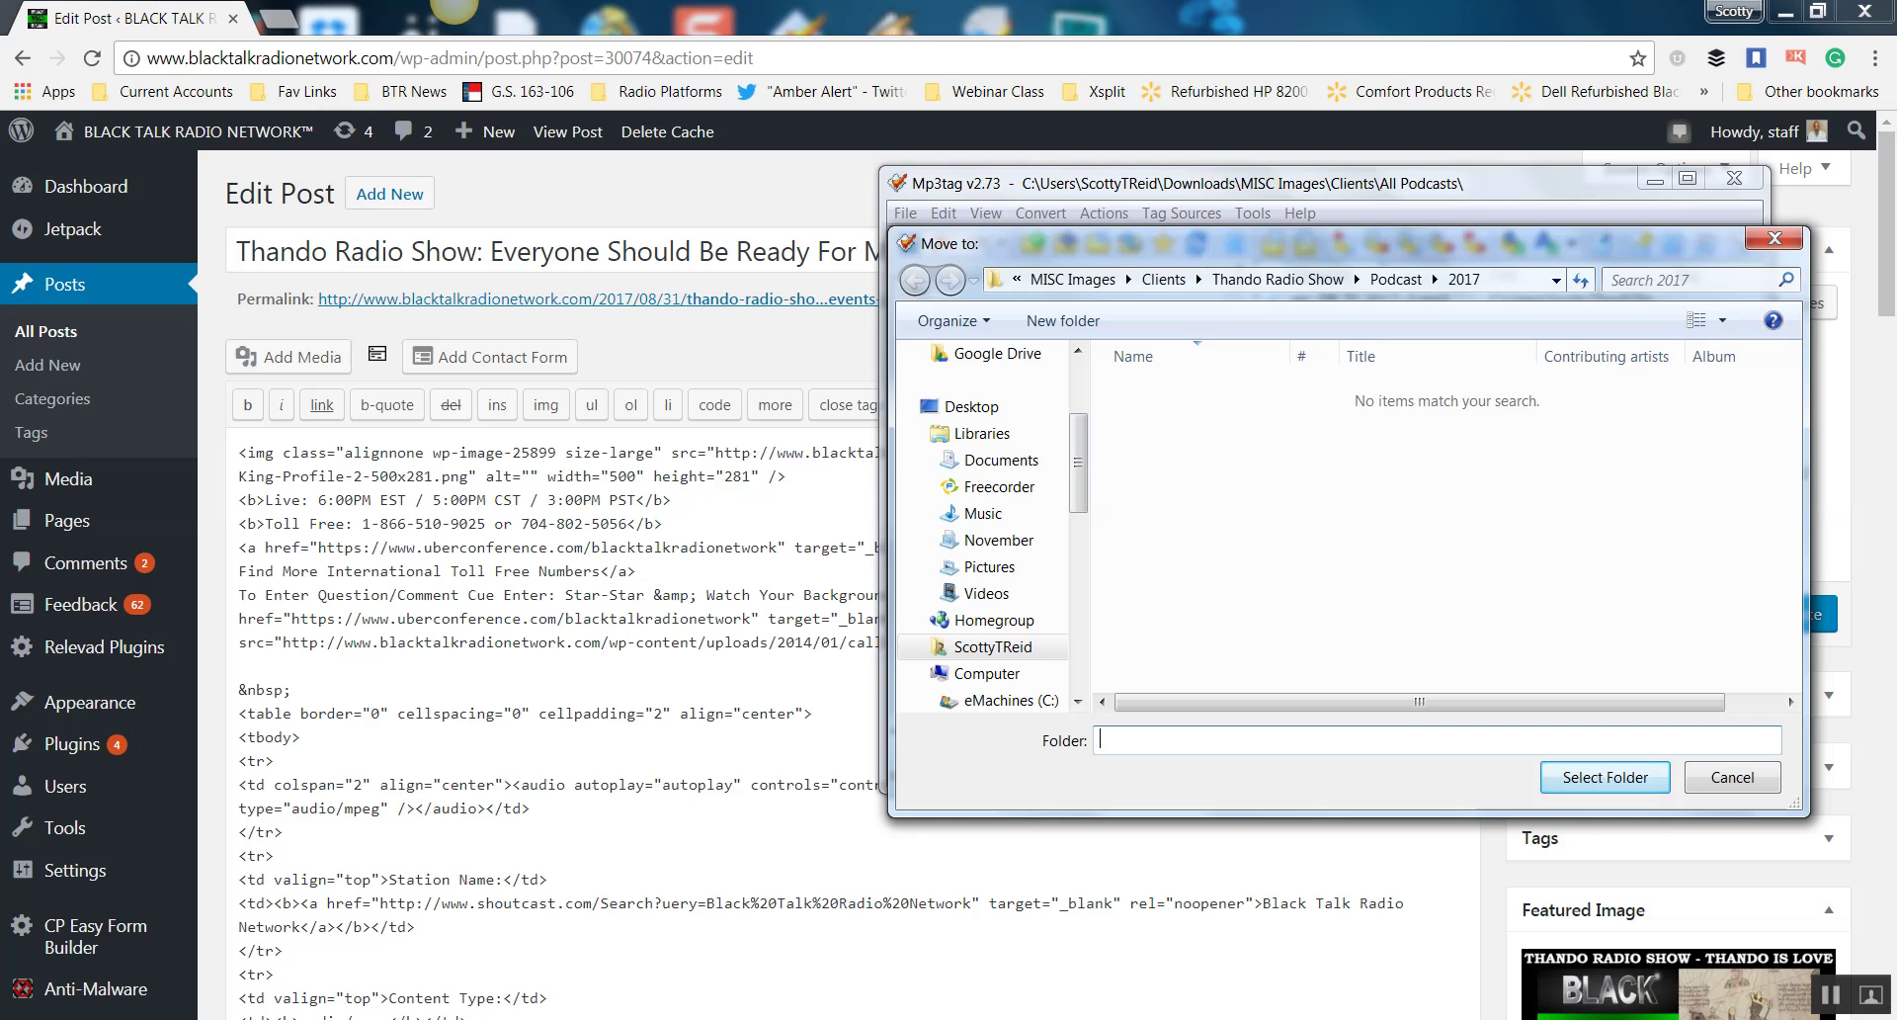
pyautogui.click(1605, 777)
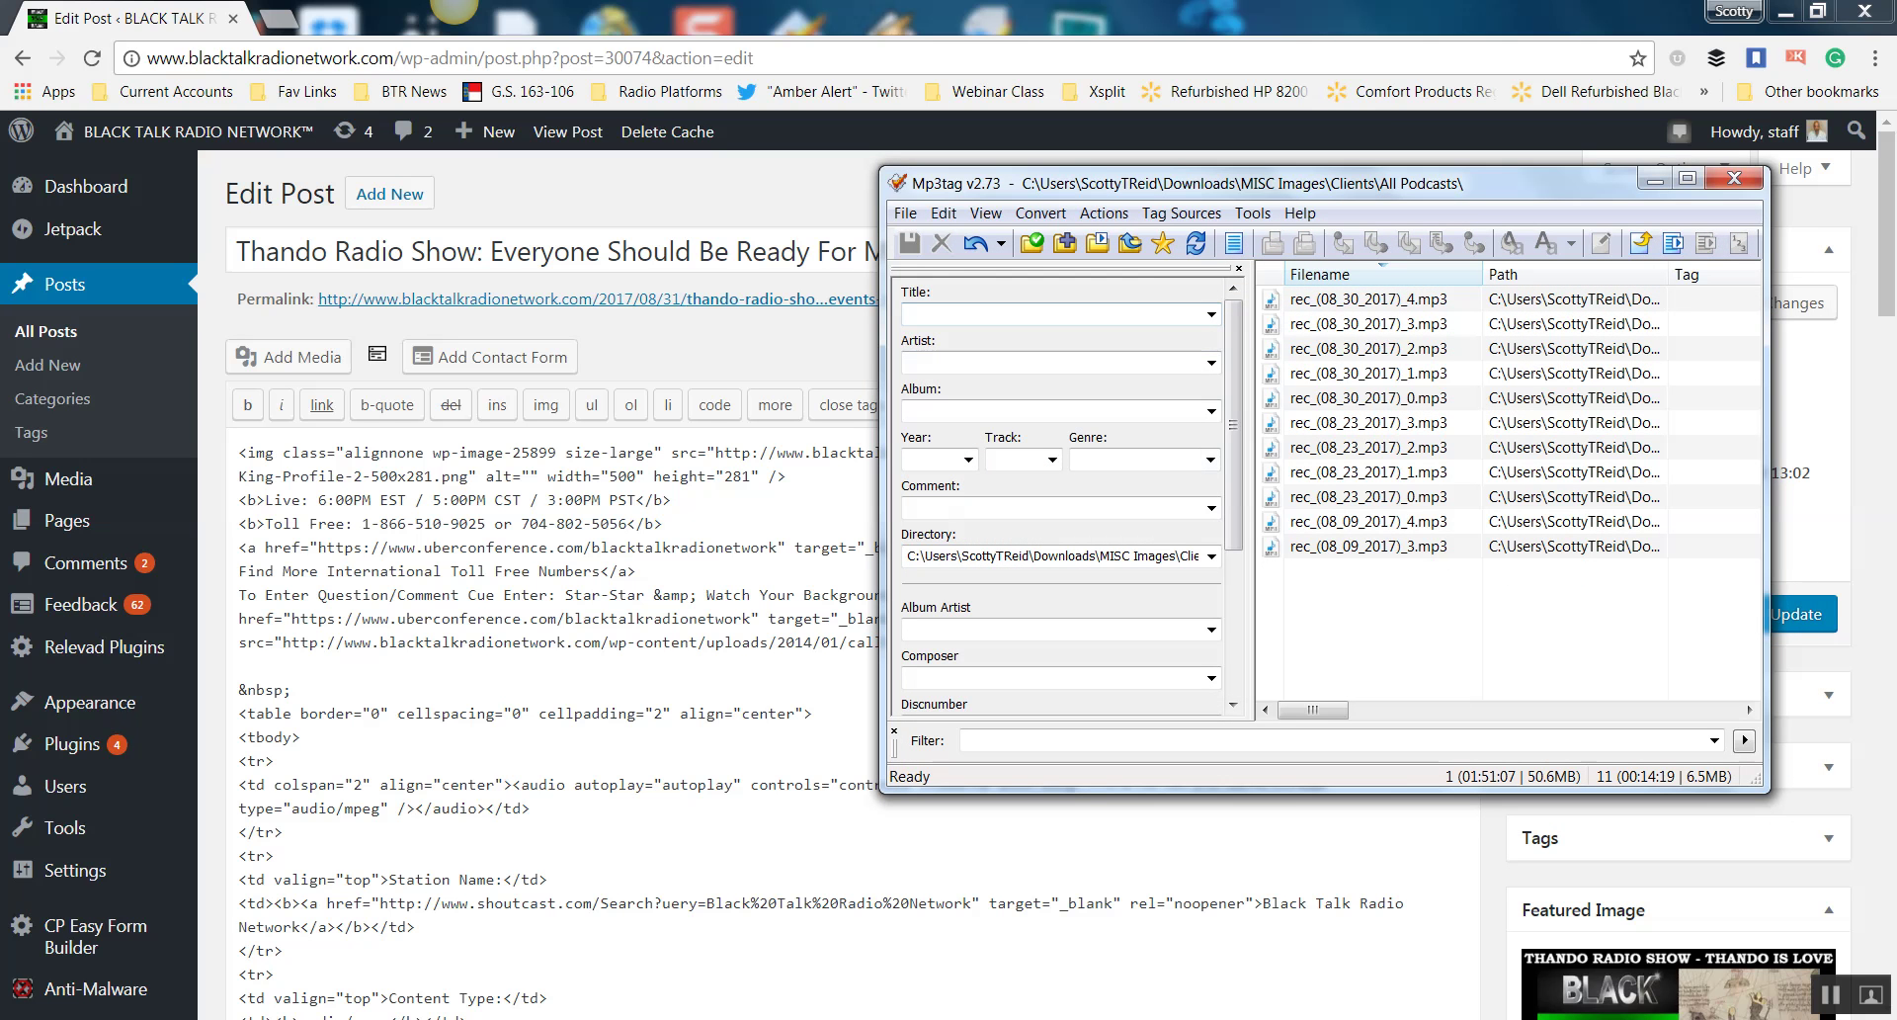
# Change the working directory to Clients\Thando Radio Show\Podcast\2017.
pyautogui.click(1032, 243)
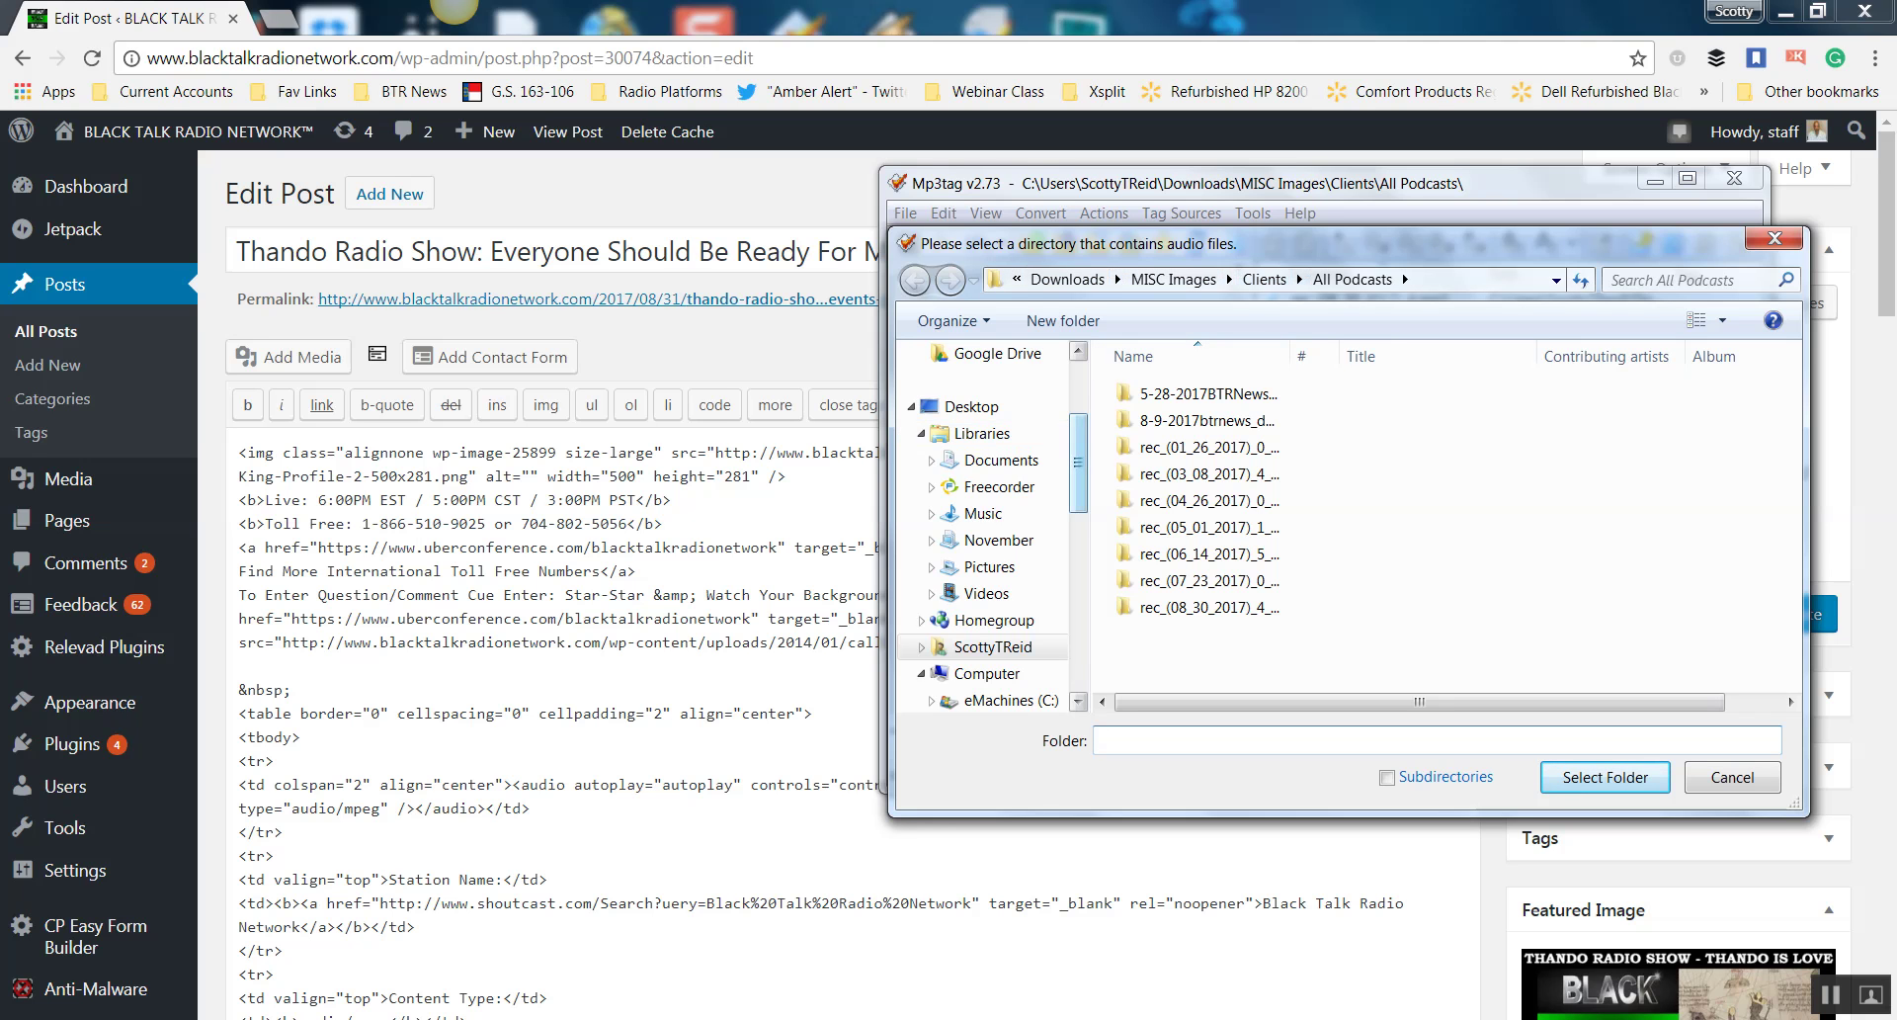
pyautogui.scroll(3, 983, 593)
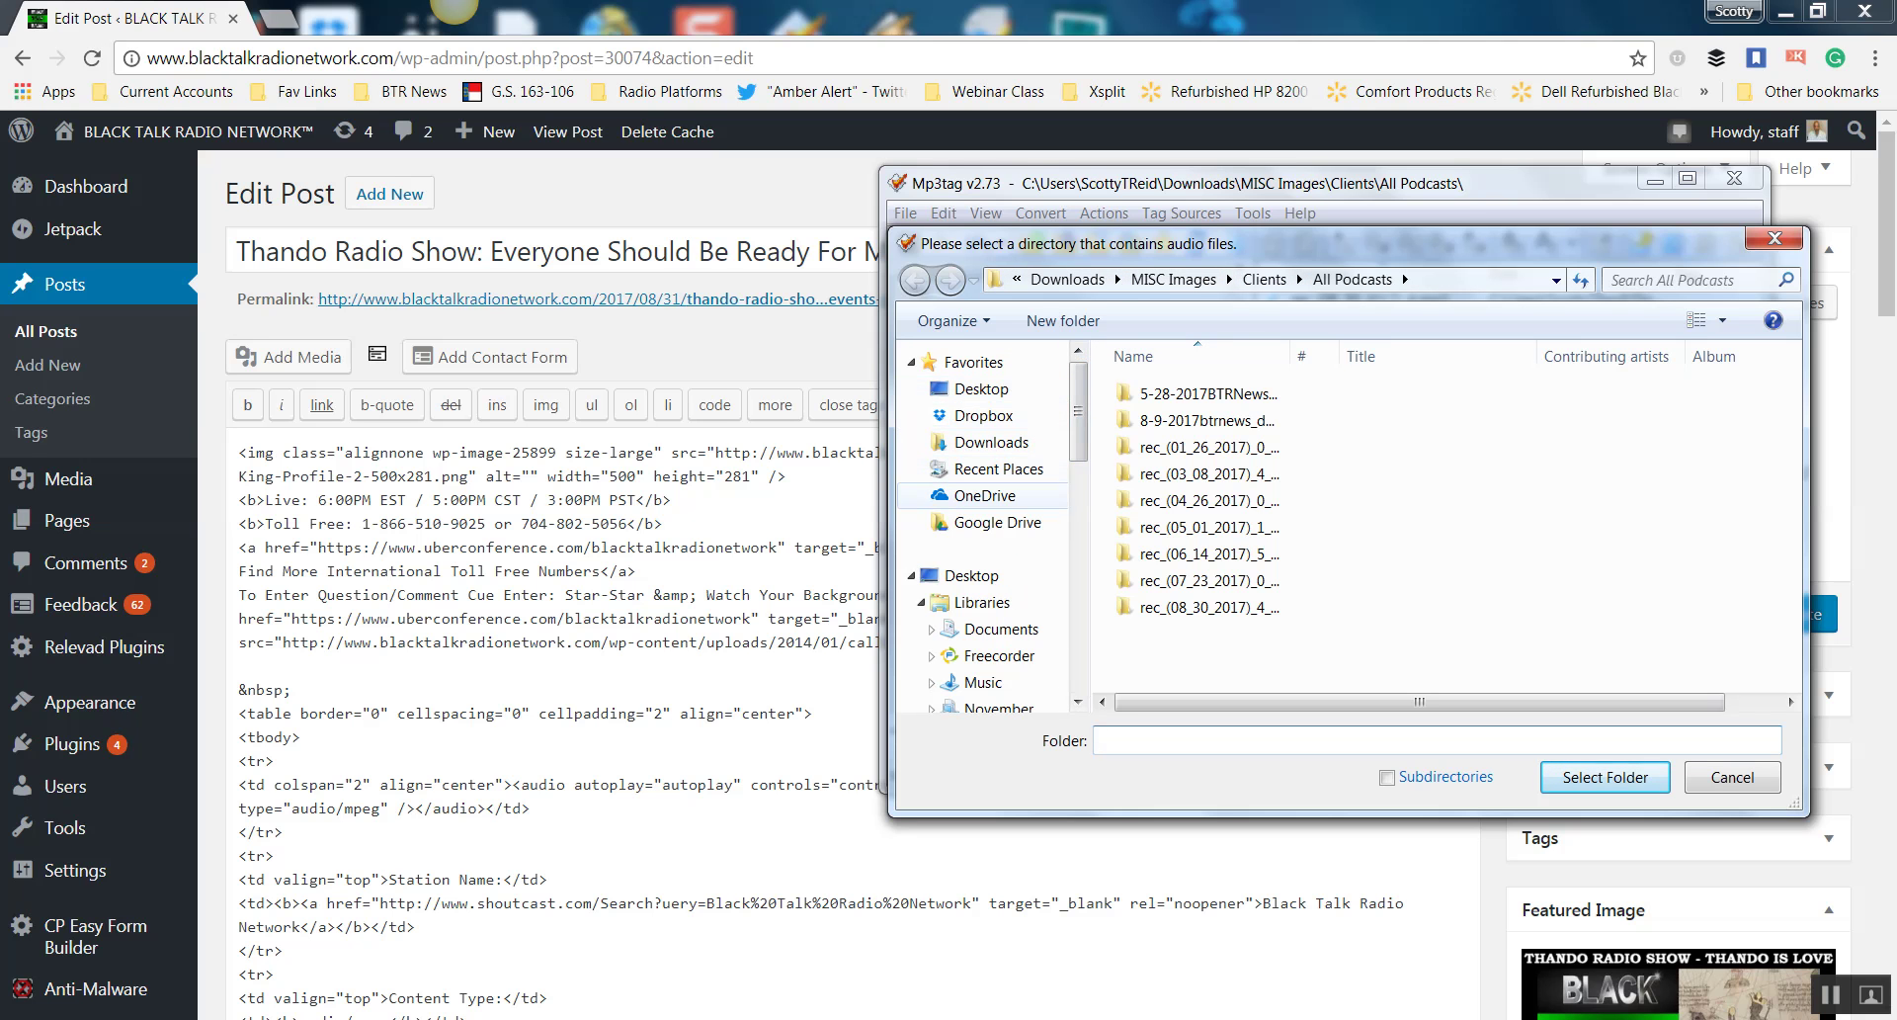
pyautogui.click(998, 468)
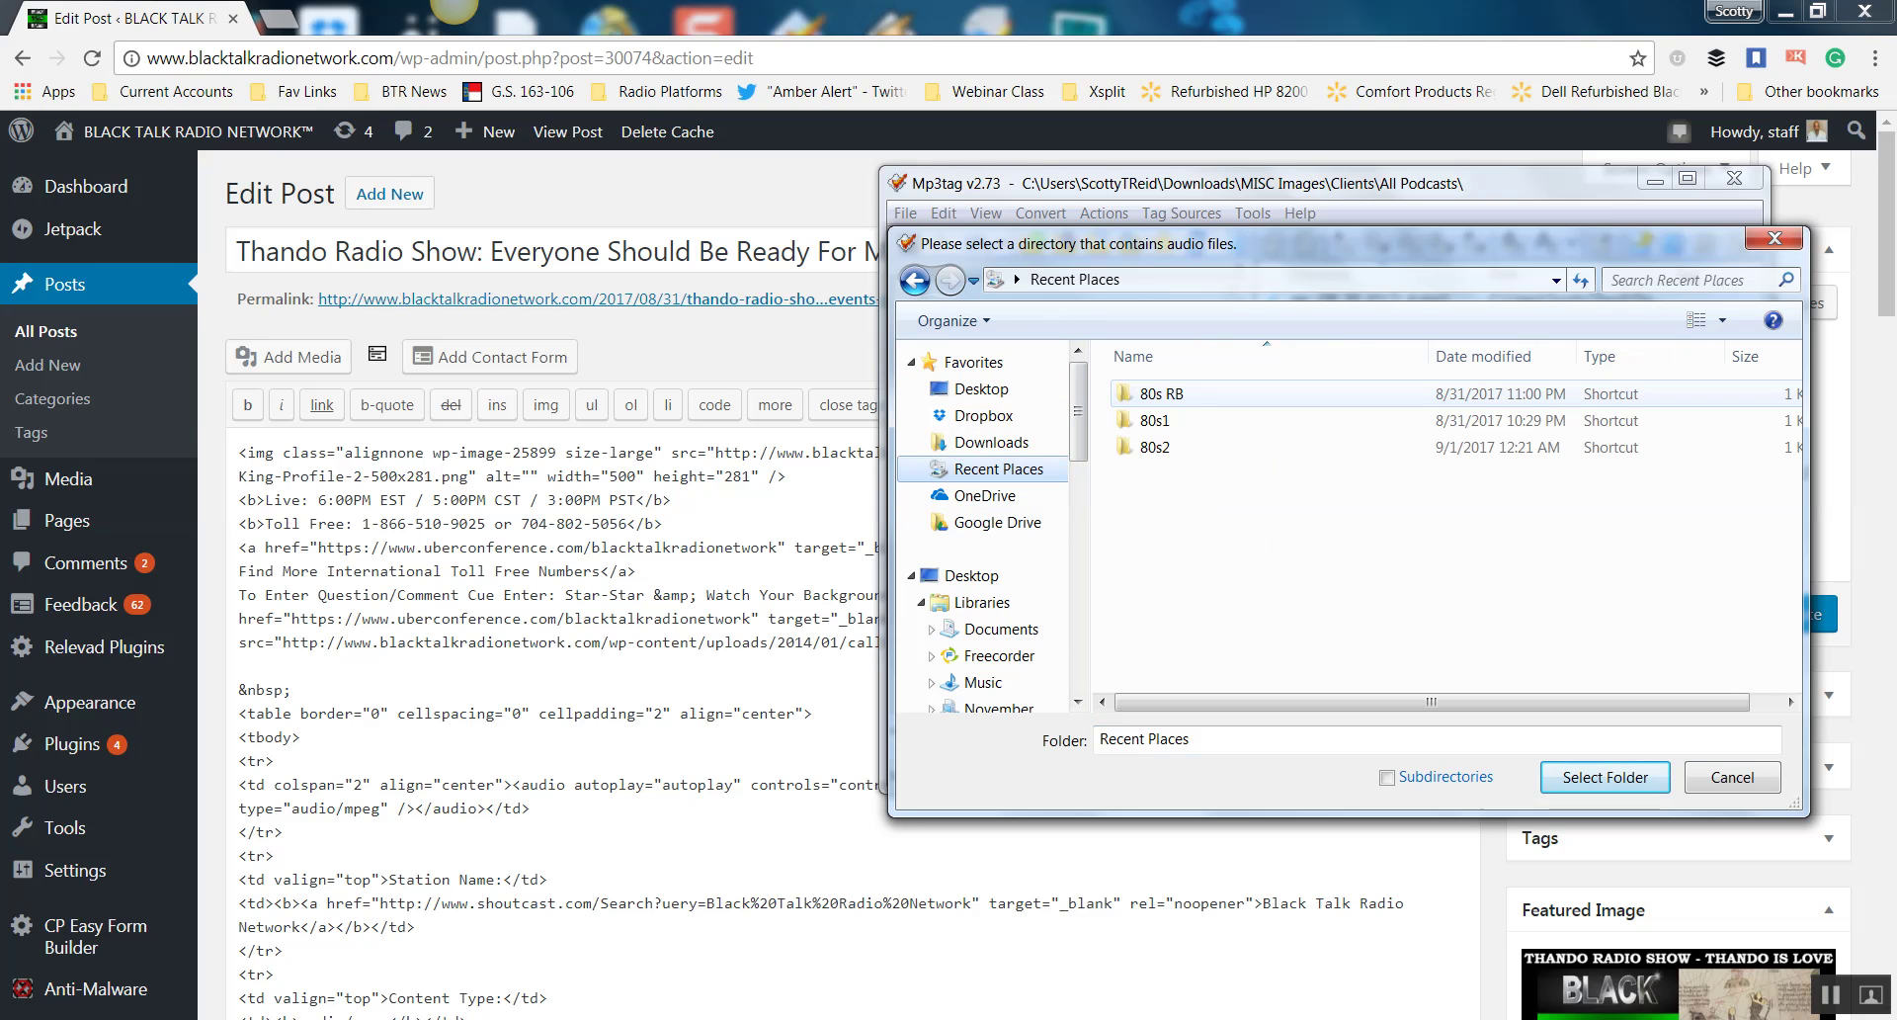
pyautogui.scroll(-2, 988, 632)
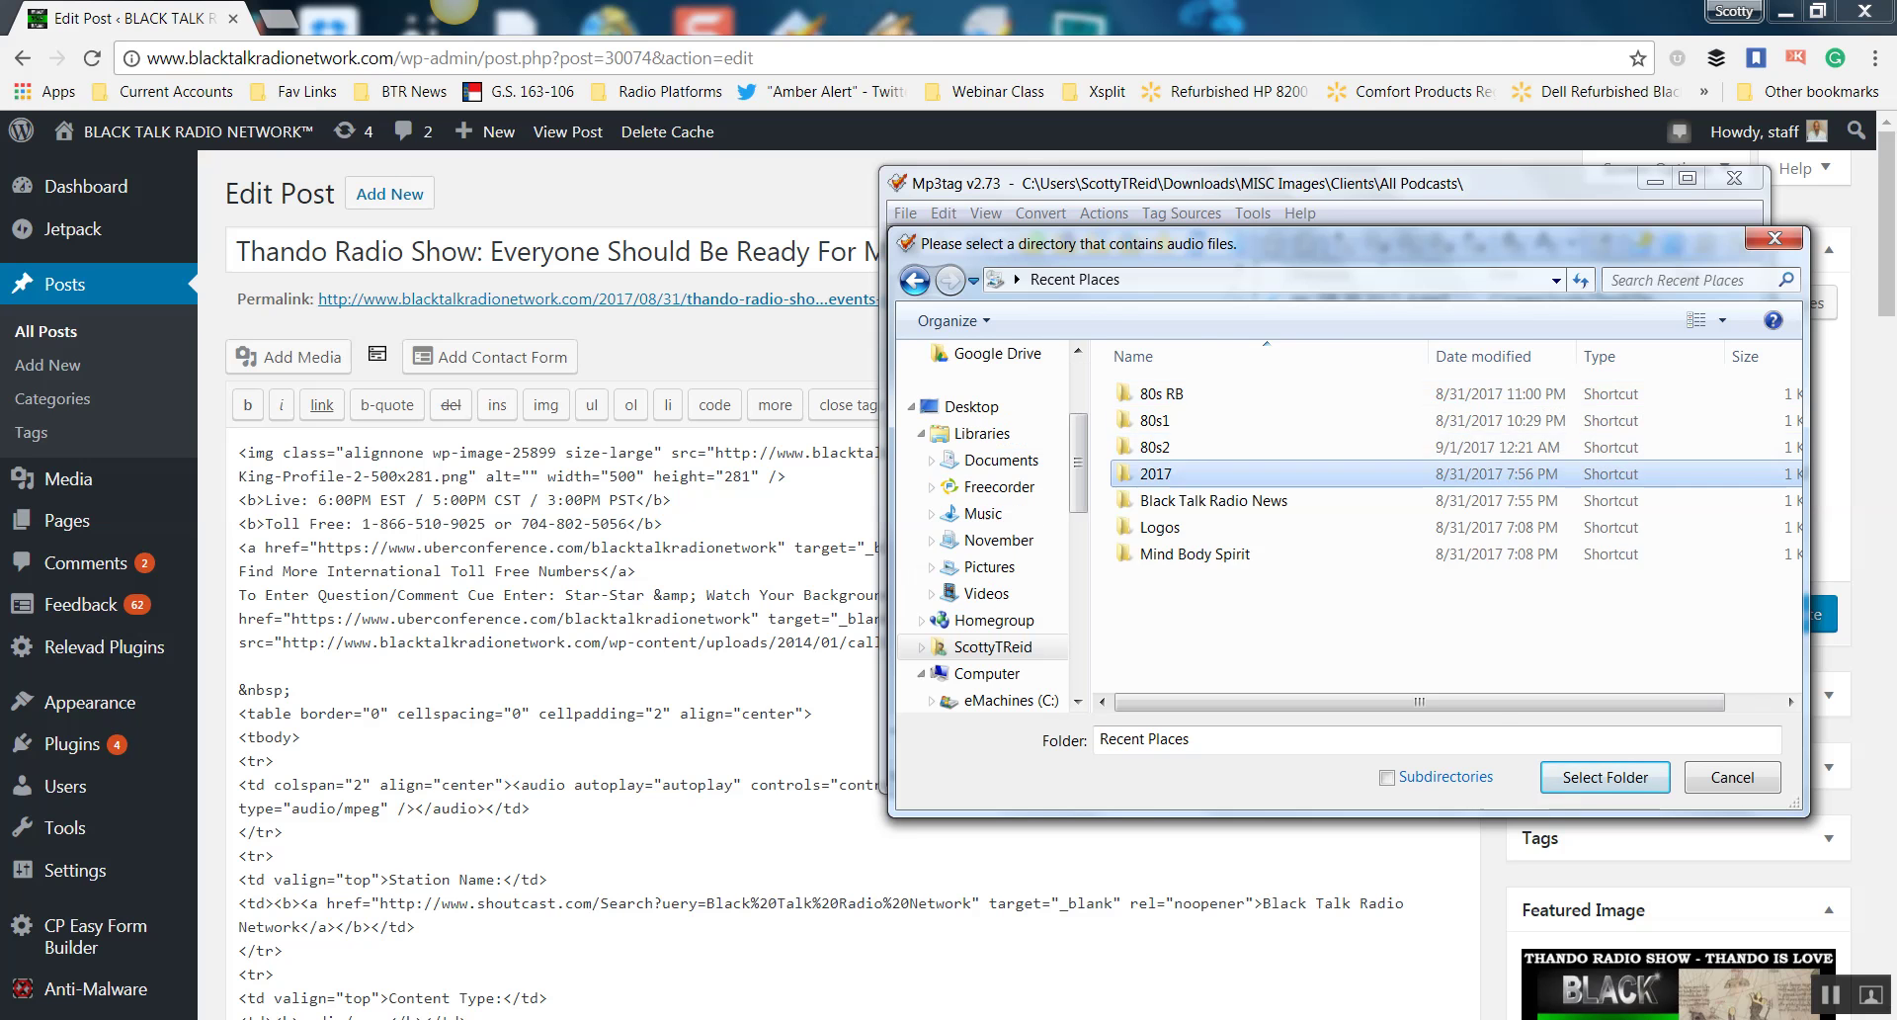
pyautogui.doubleClick(1157, 474)
pyautogui.click(1199, 280)
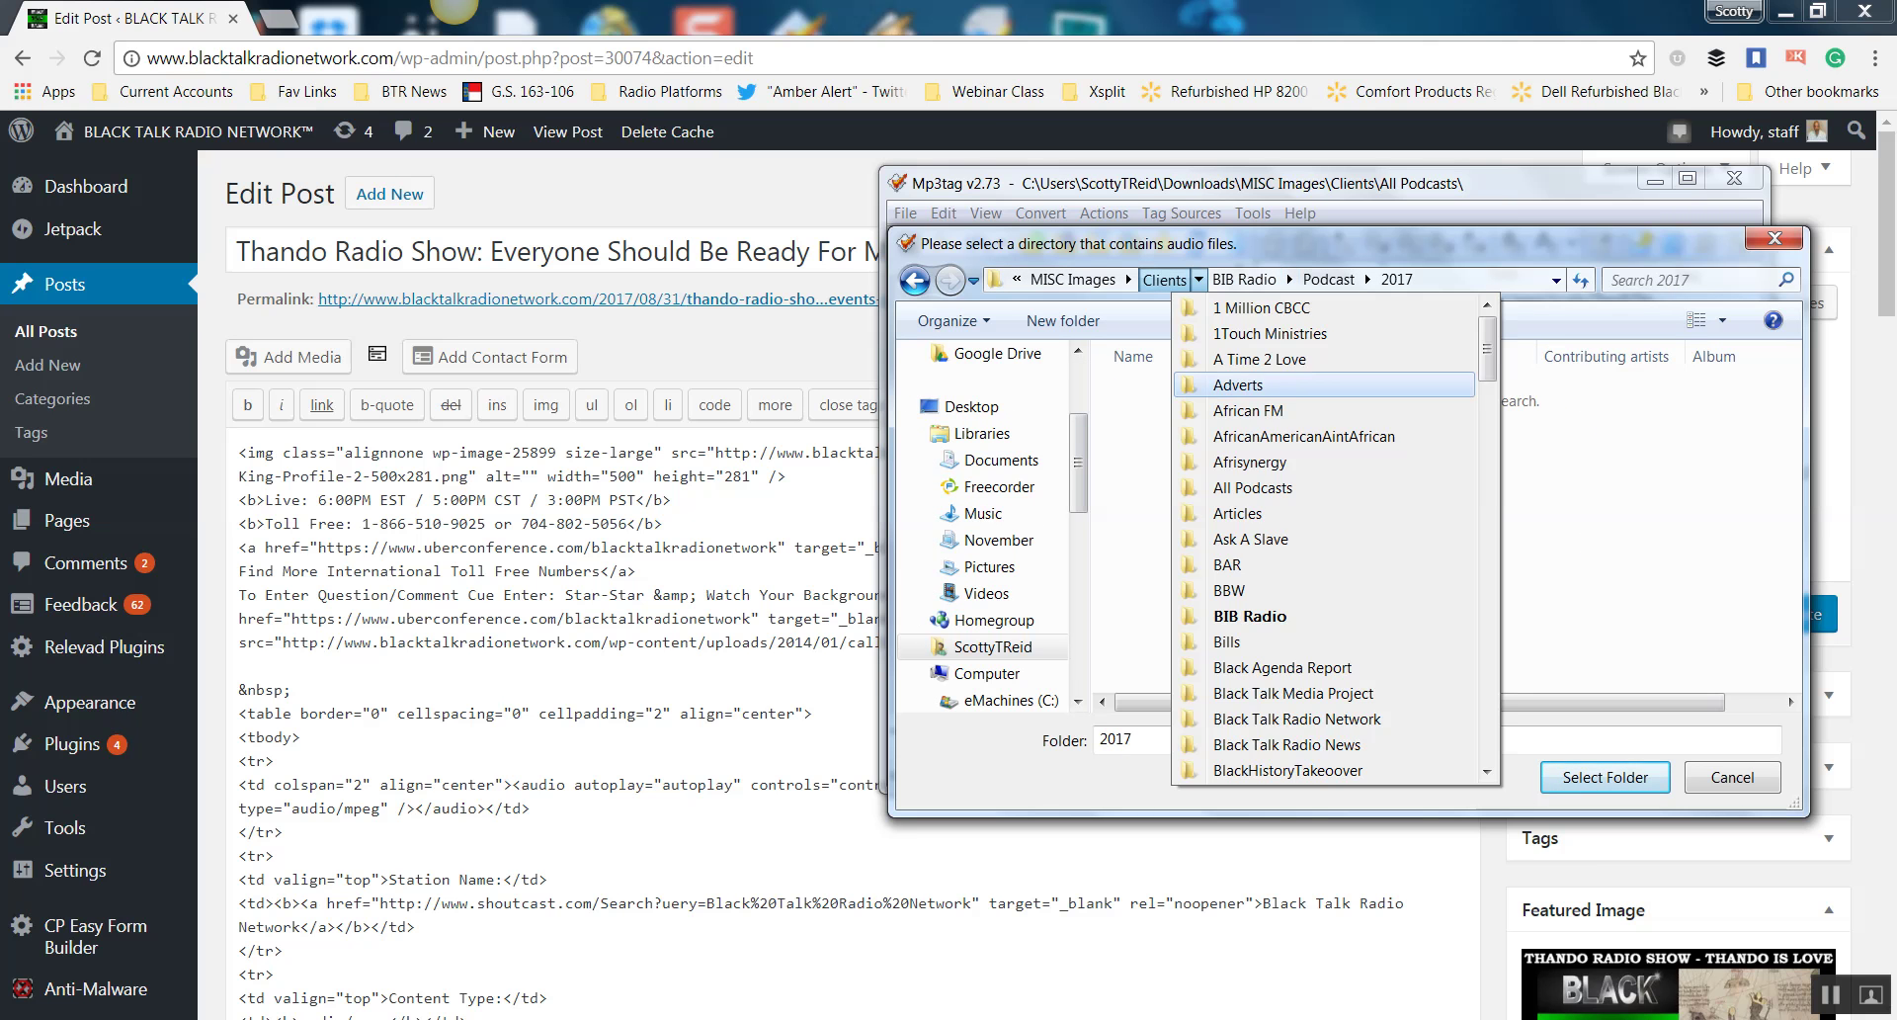
pyautogui.scroll(-20, 1325, 487)
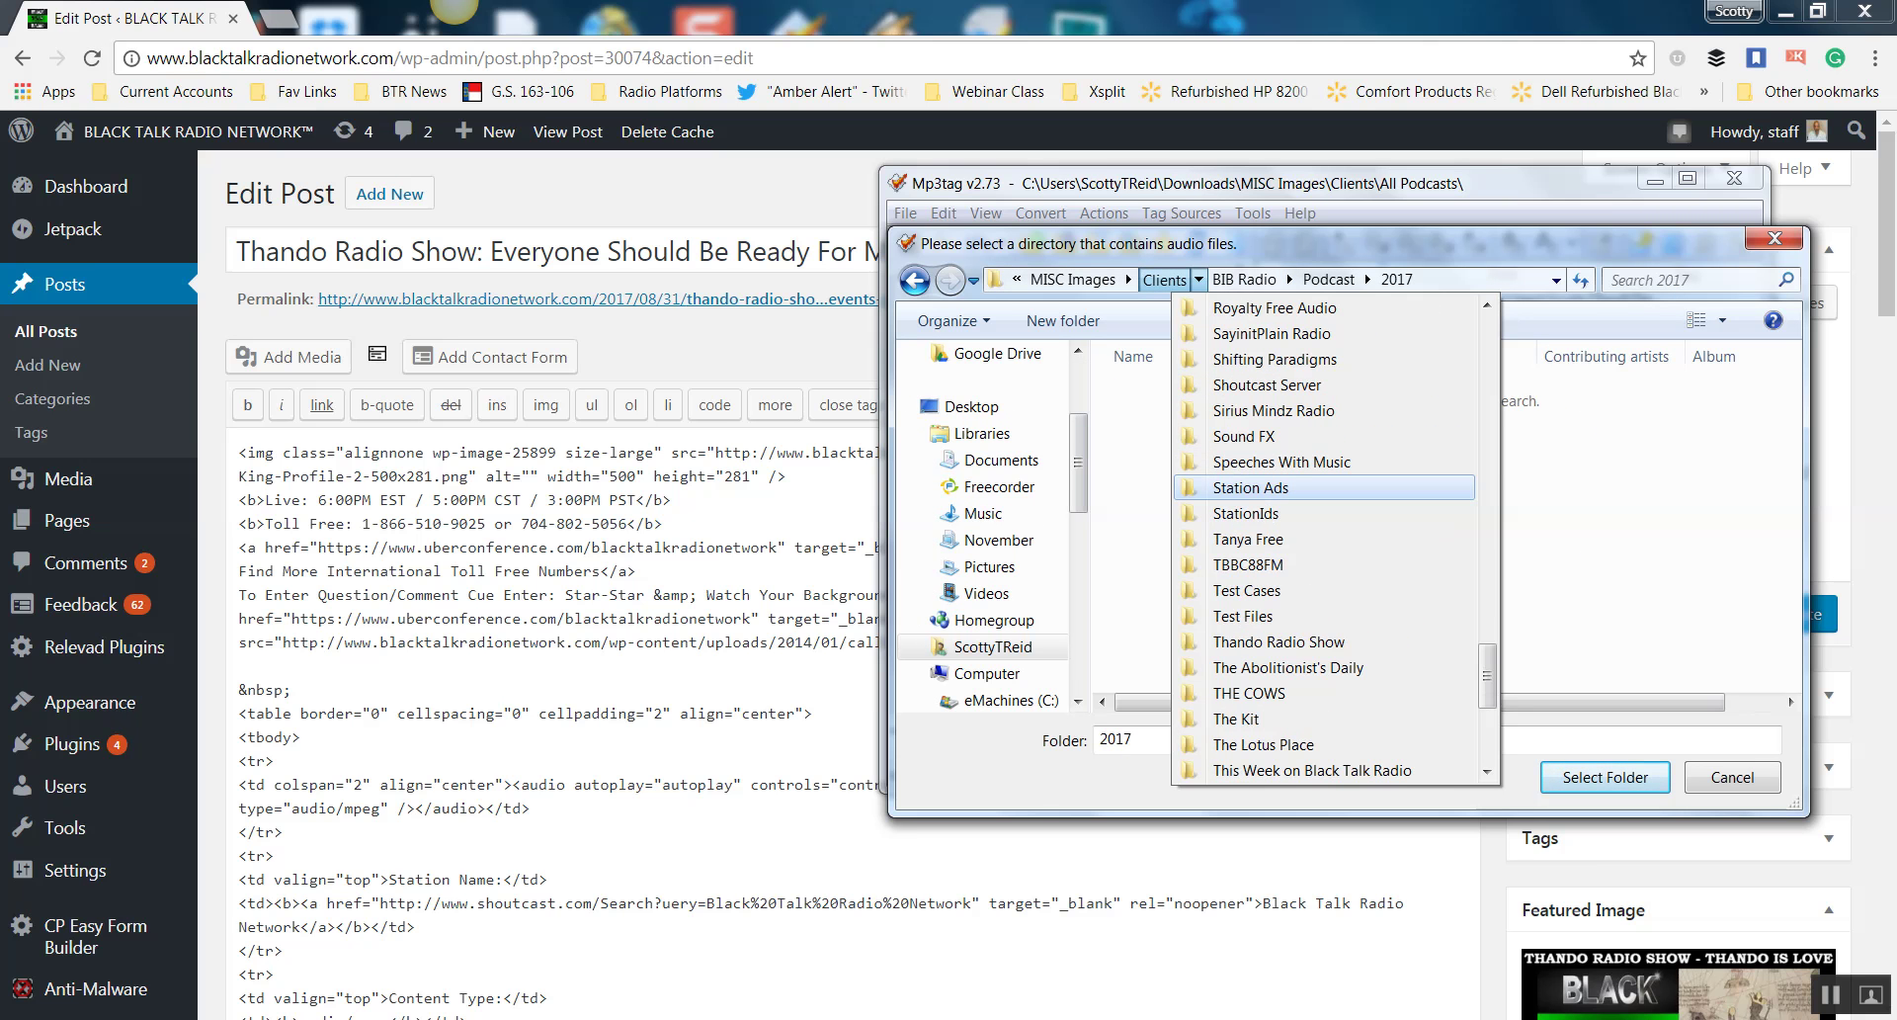
pyautogui.click(1278, 641)
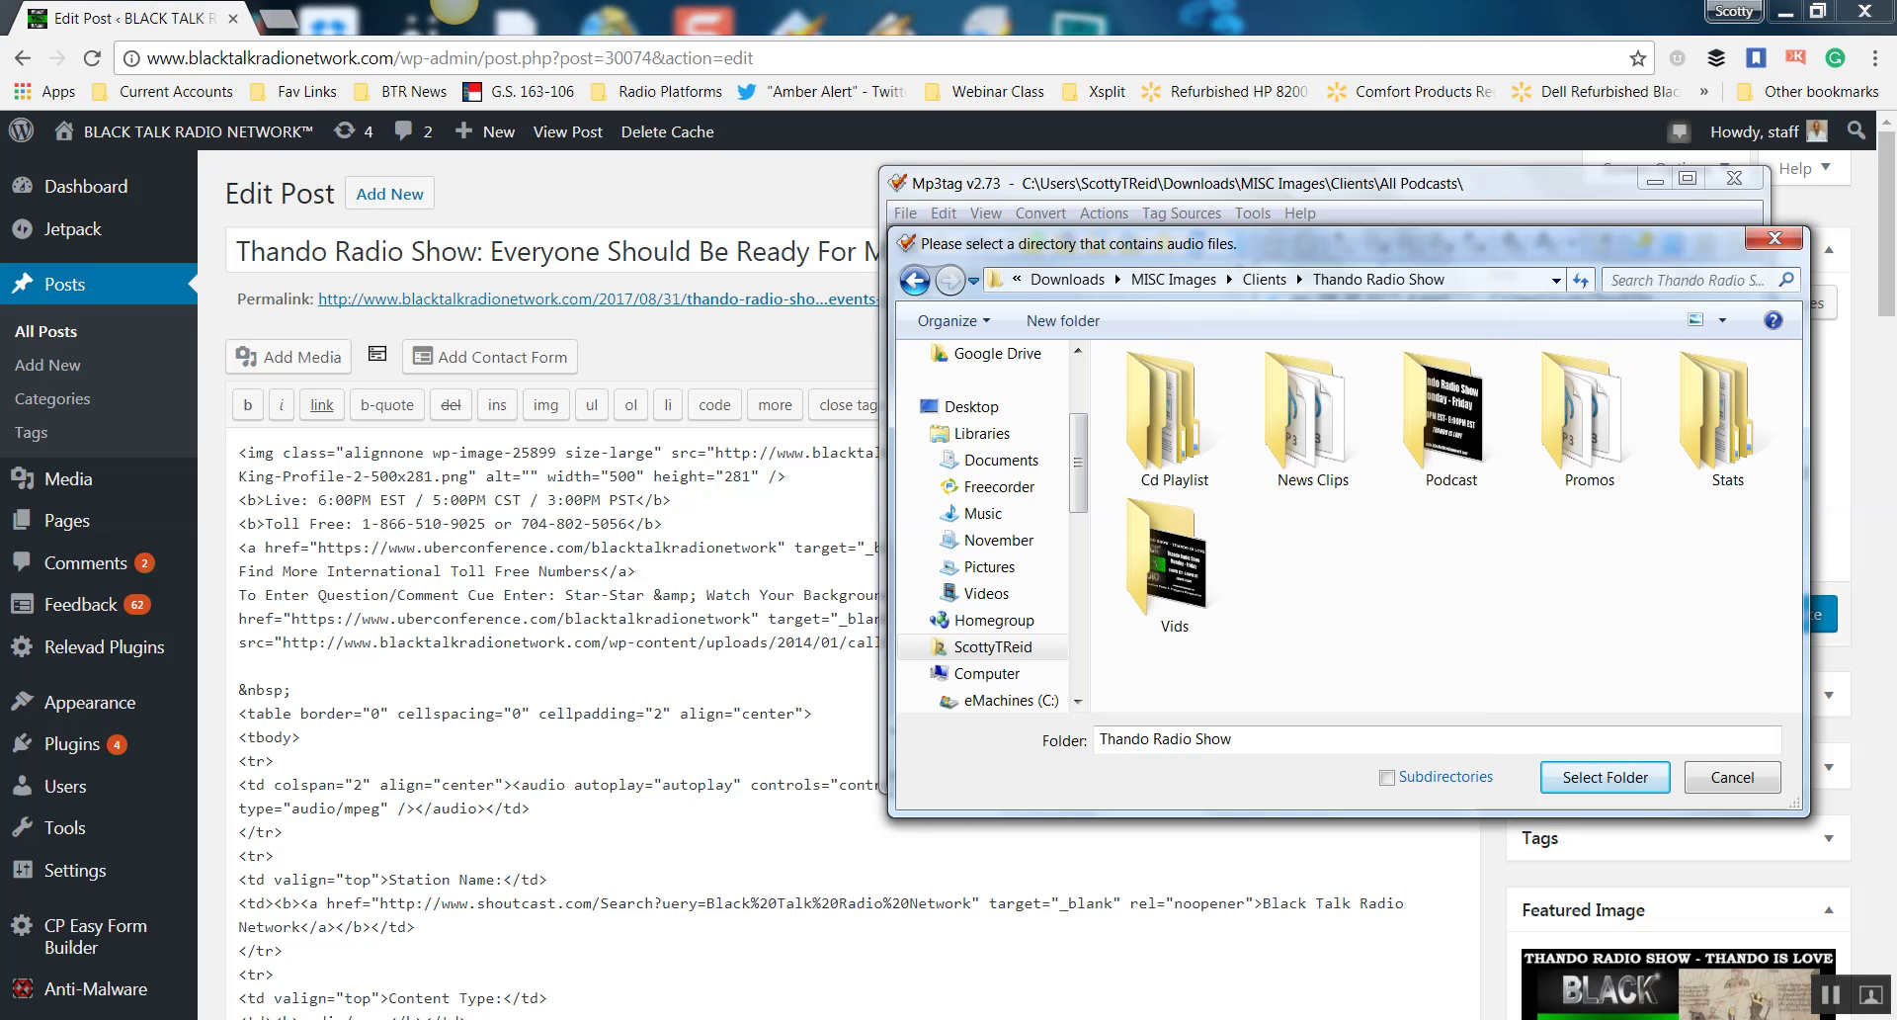
pyautogui.doubleClick(1452, 415)
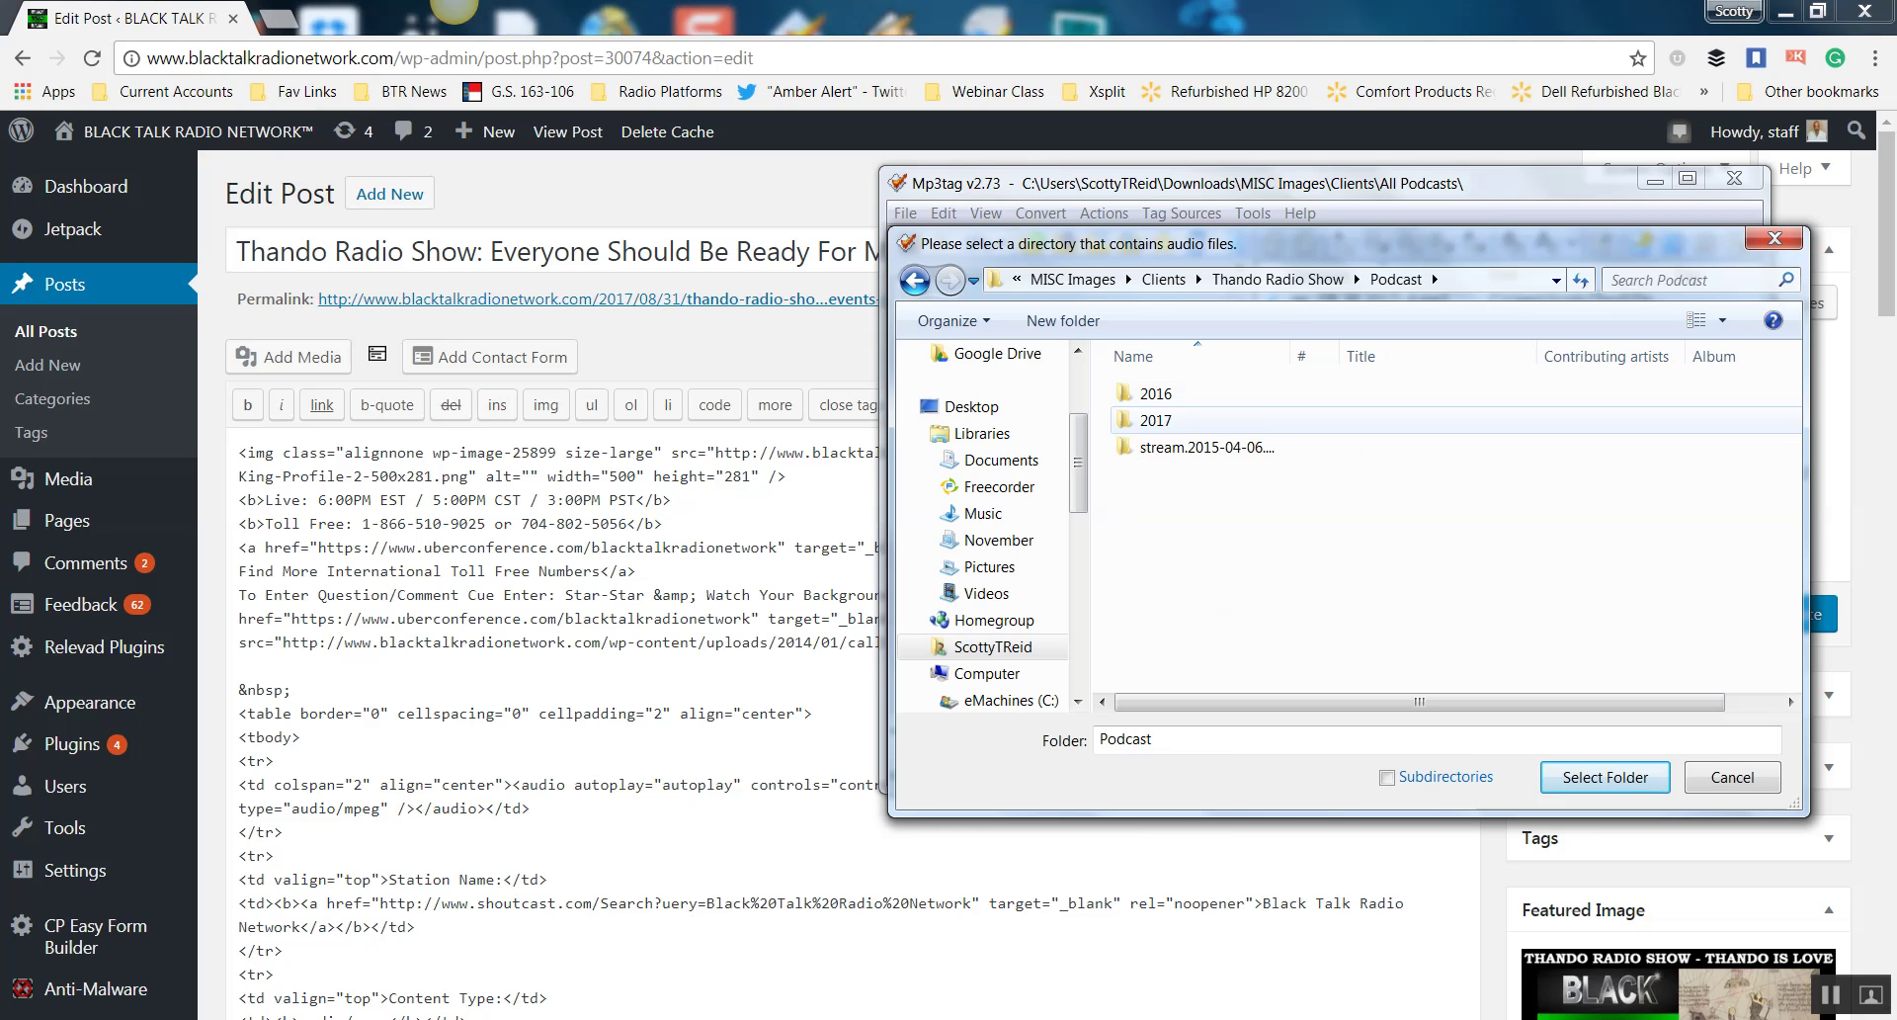
pyautogui.doubleClick(1155, 420)
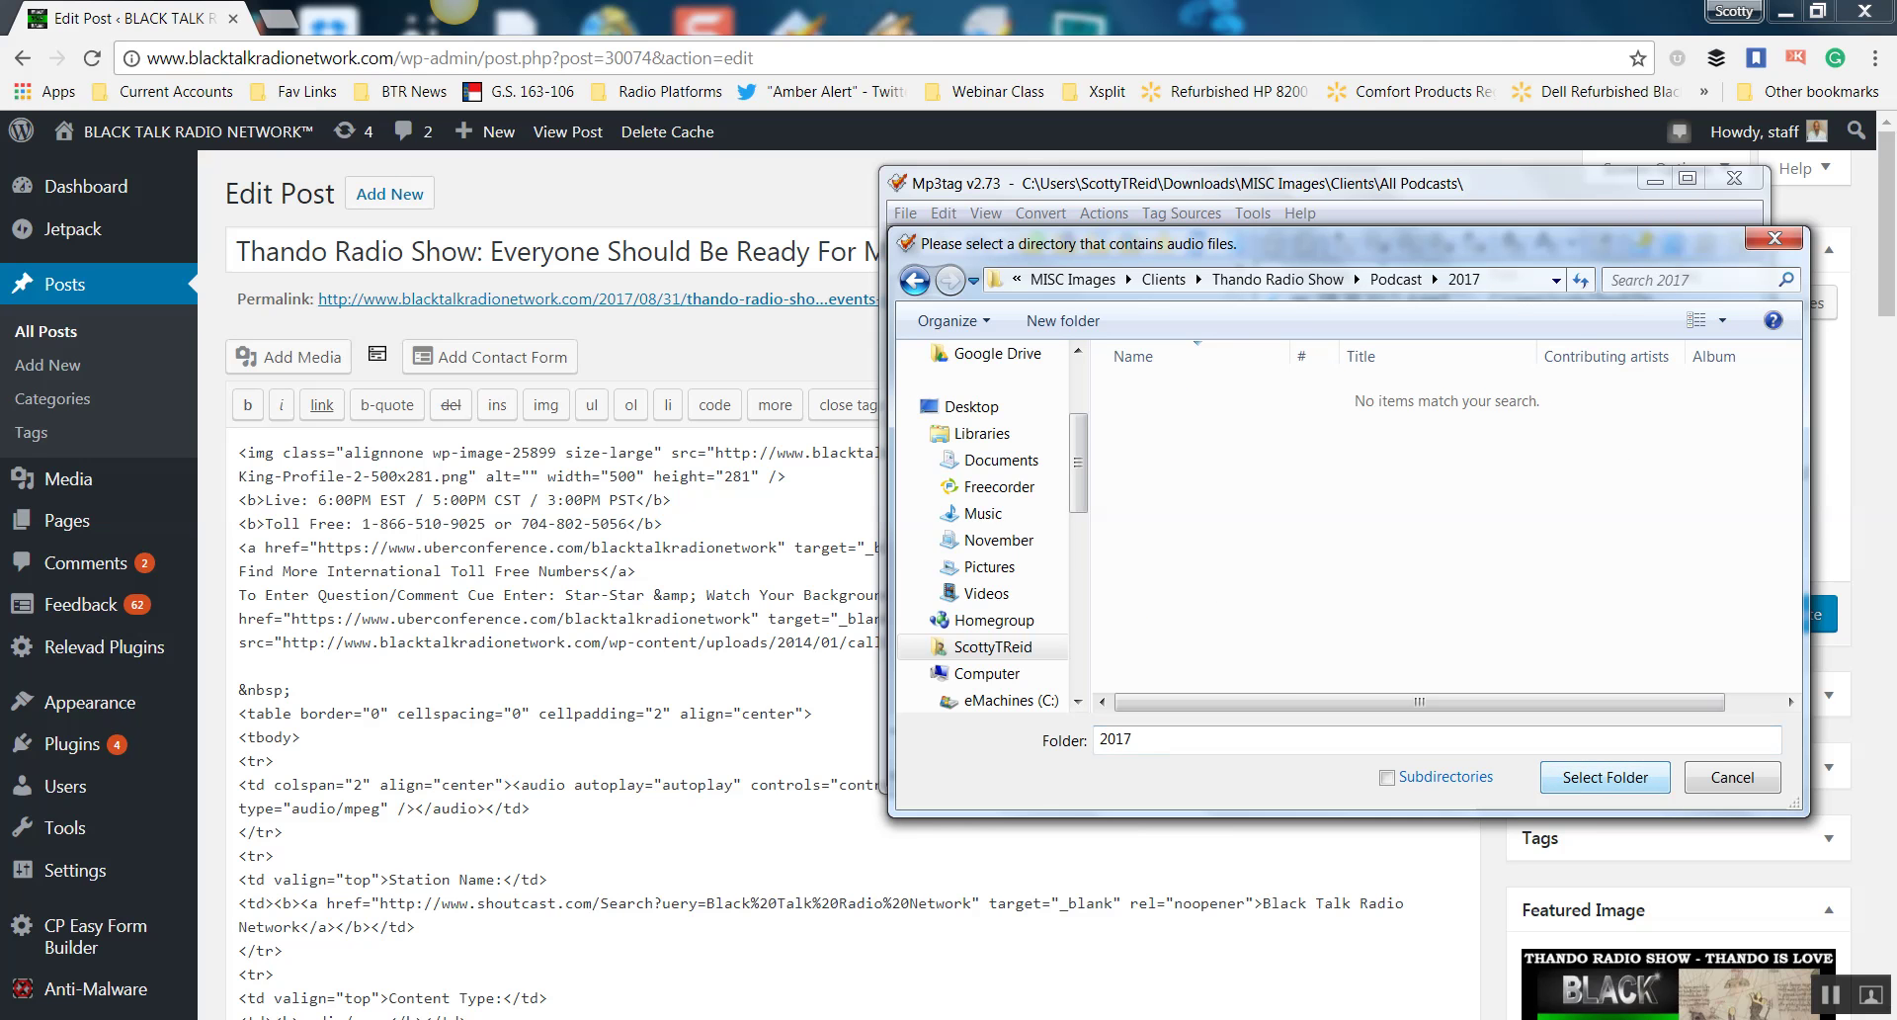
pyautogui.press('Return')
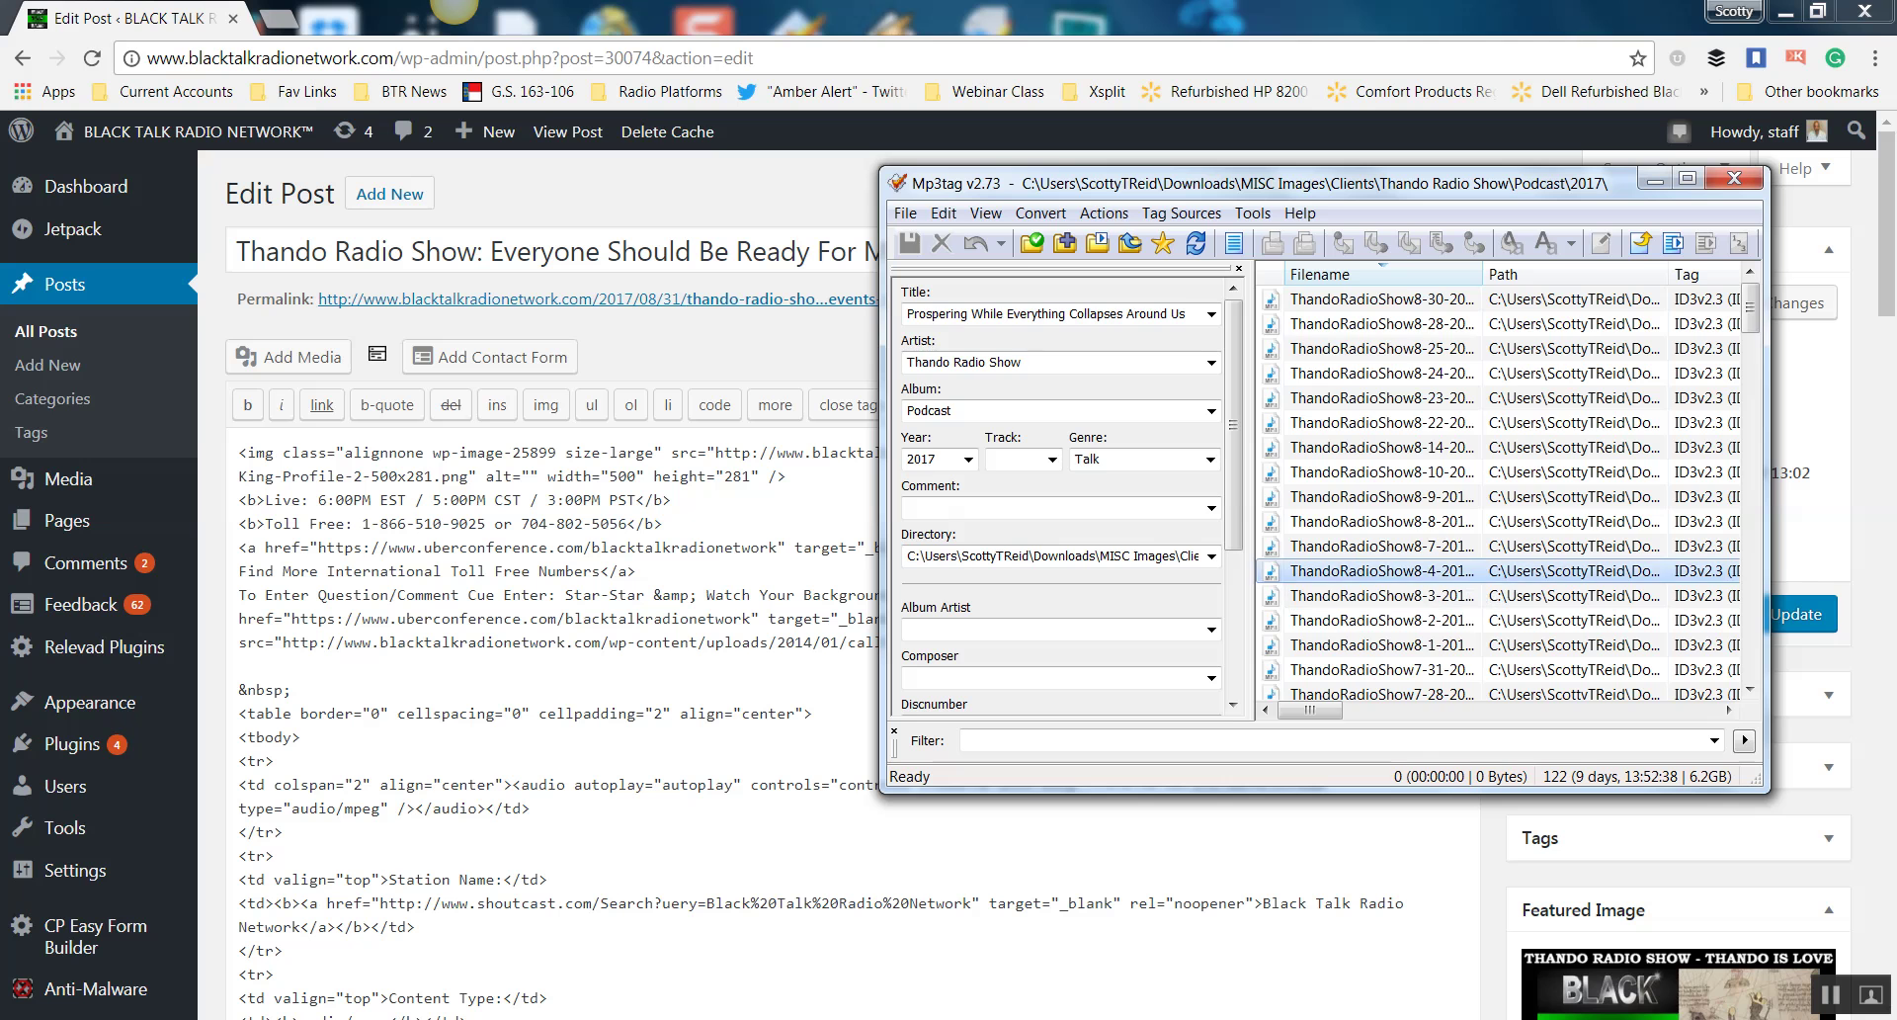
# Find rec_(08_31_2017)_0.mp3 in the 2017 file list and minimize the butt window.
pyautogui.click(1383, 570)
pyautogui.scroll(-20, 1383, 570)
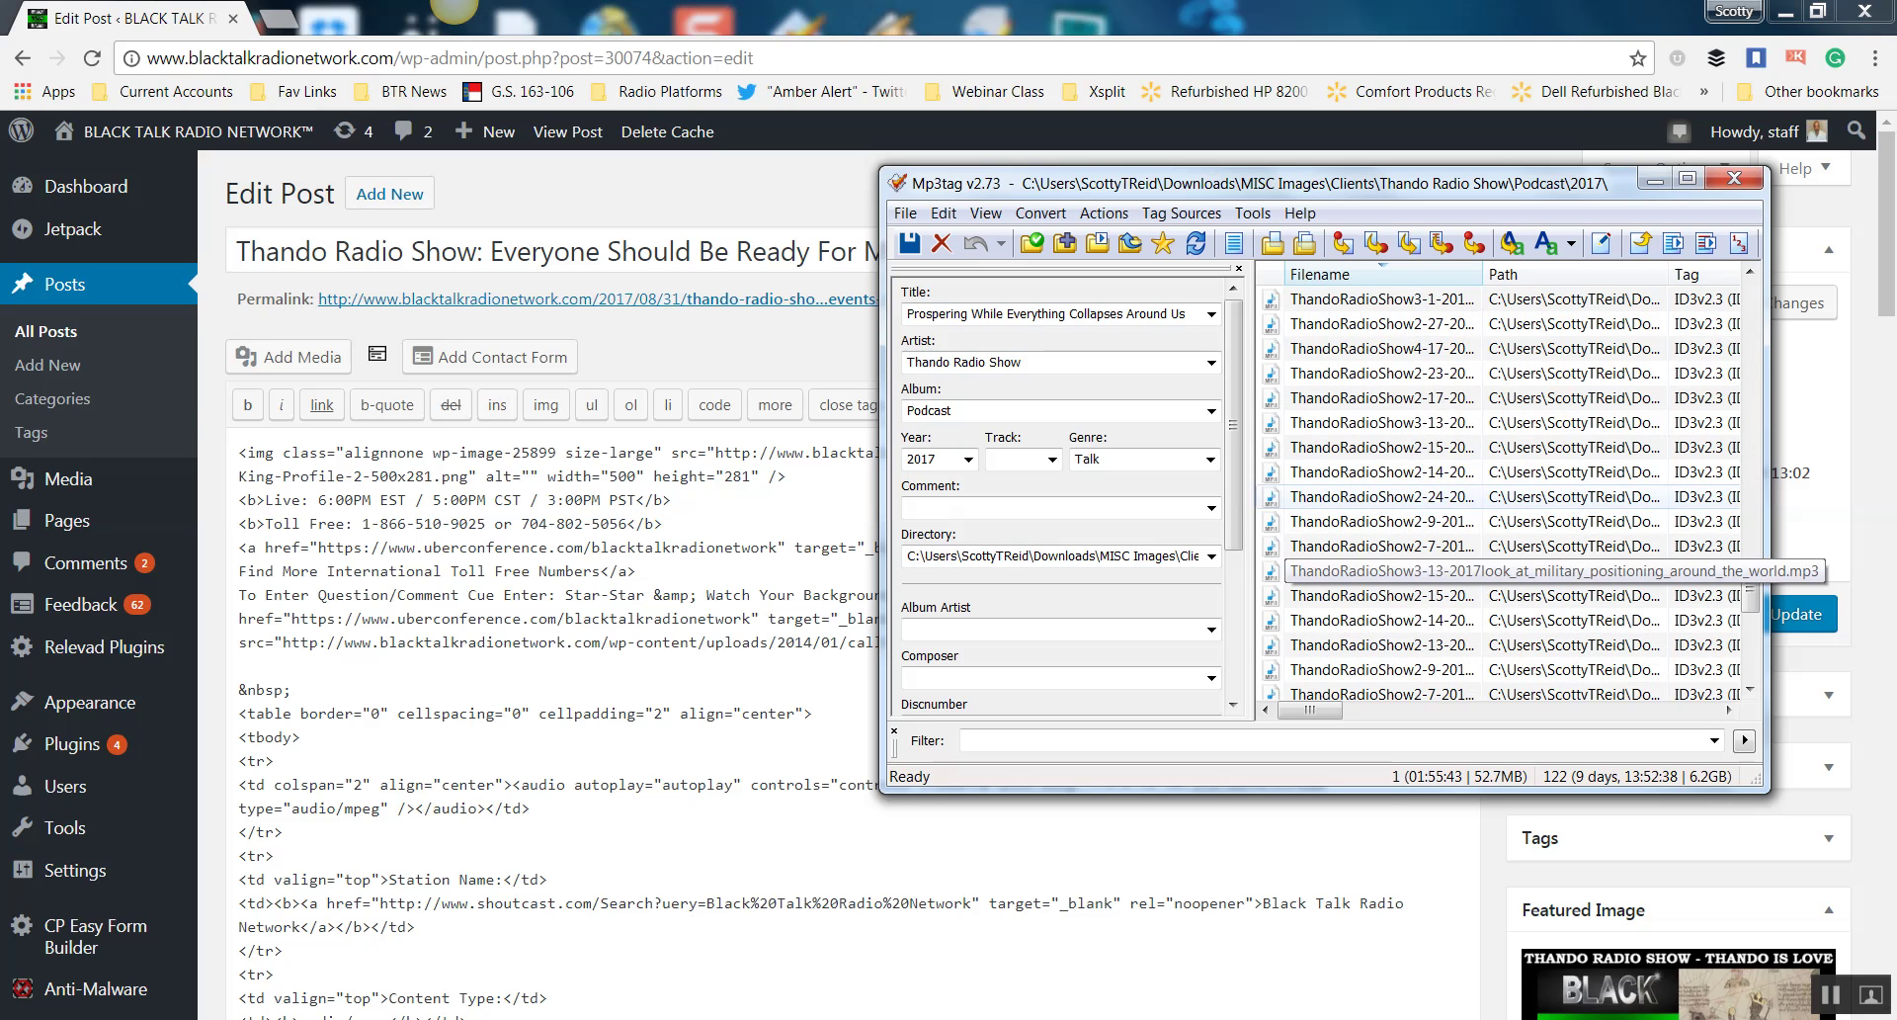
pyautogui.scroll(-5, 1512, 647)
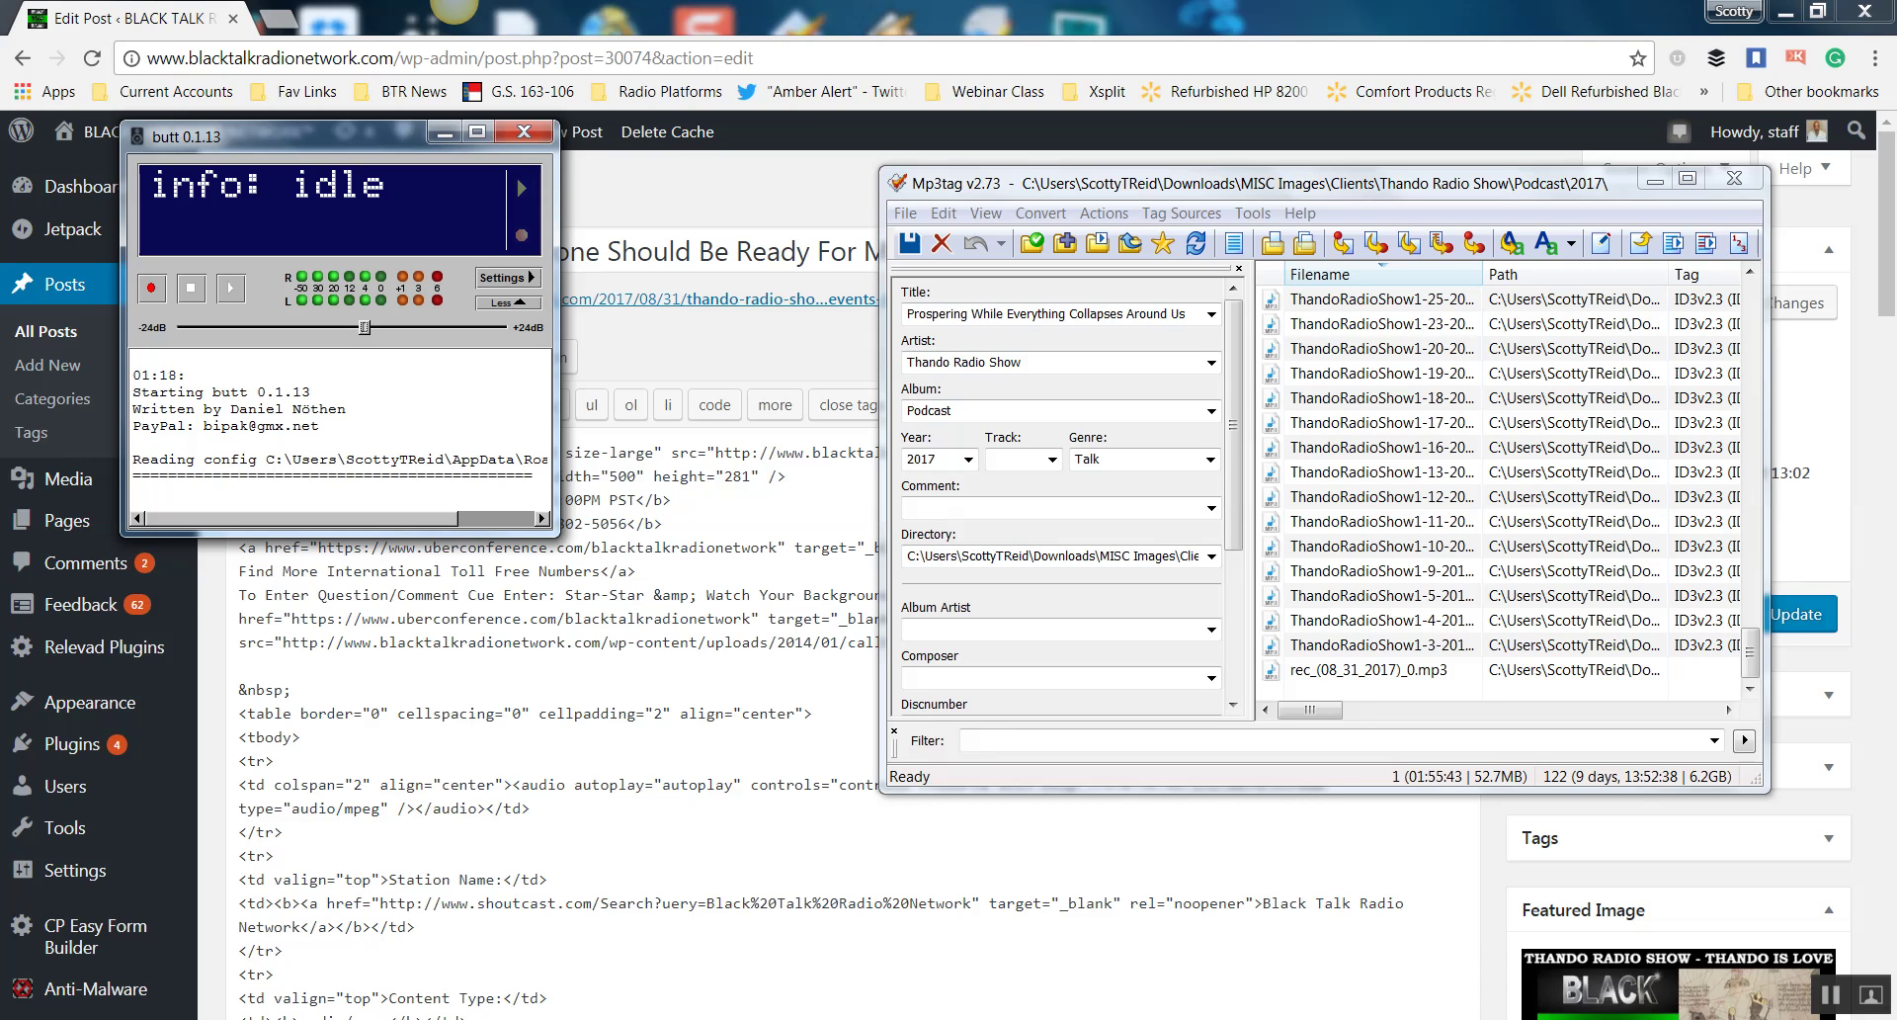
pyautogui.click(446, 131)
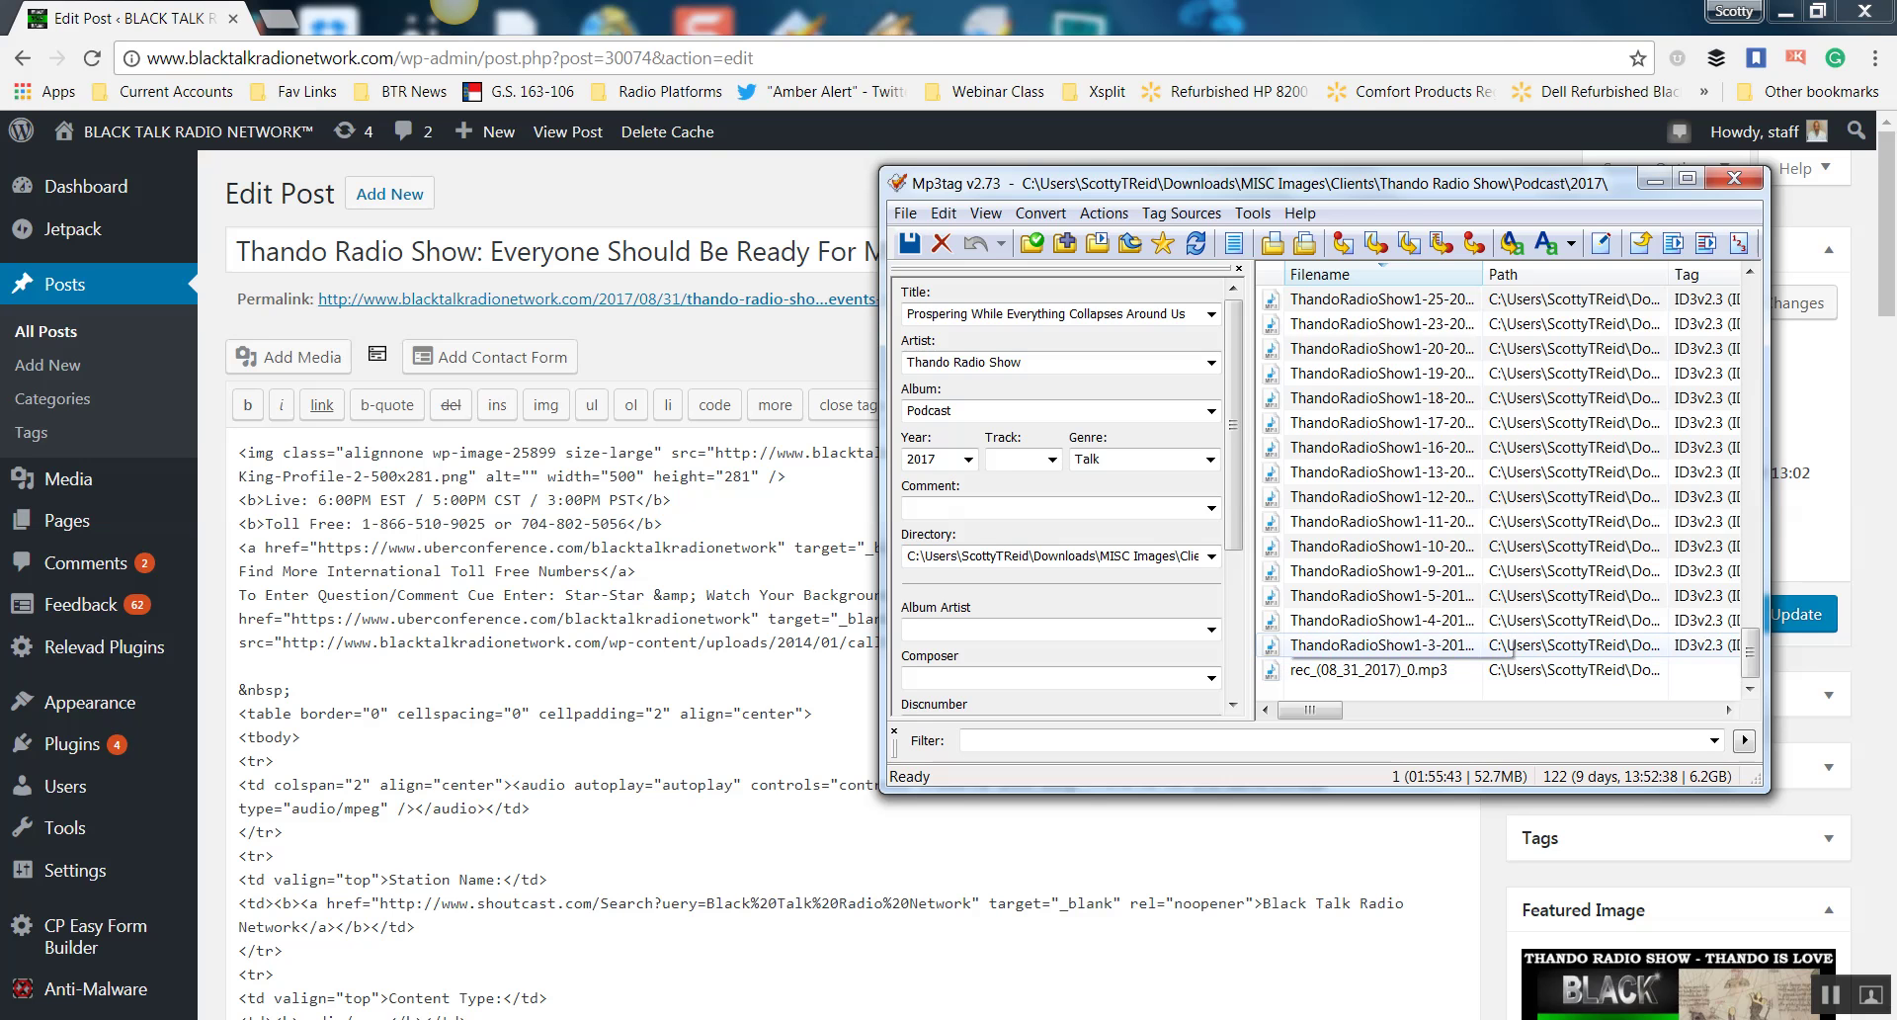
# Copy the file name of ThandoRadioShow1-3-2017 from the file list without renaming it.
pyautogui.rightClick(1353, 644)
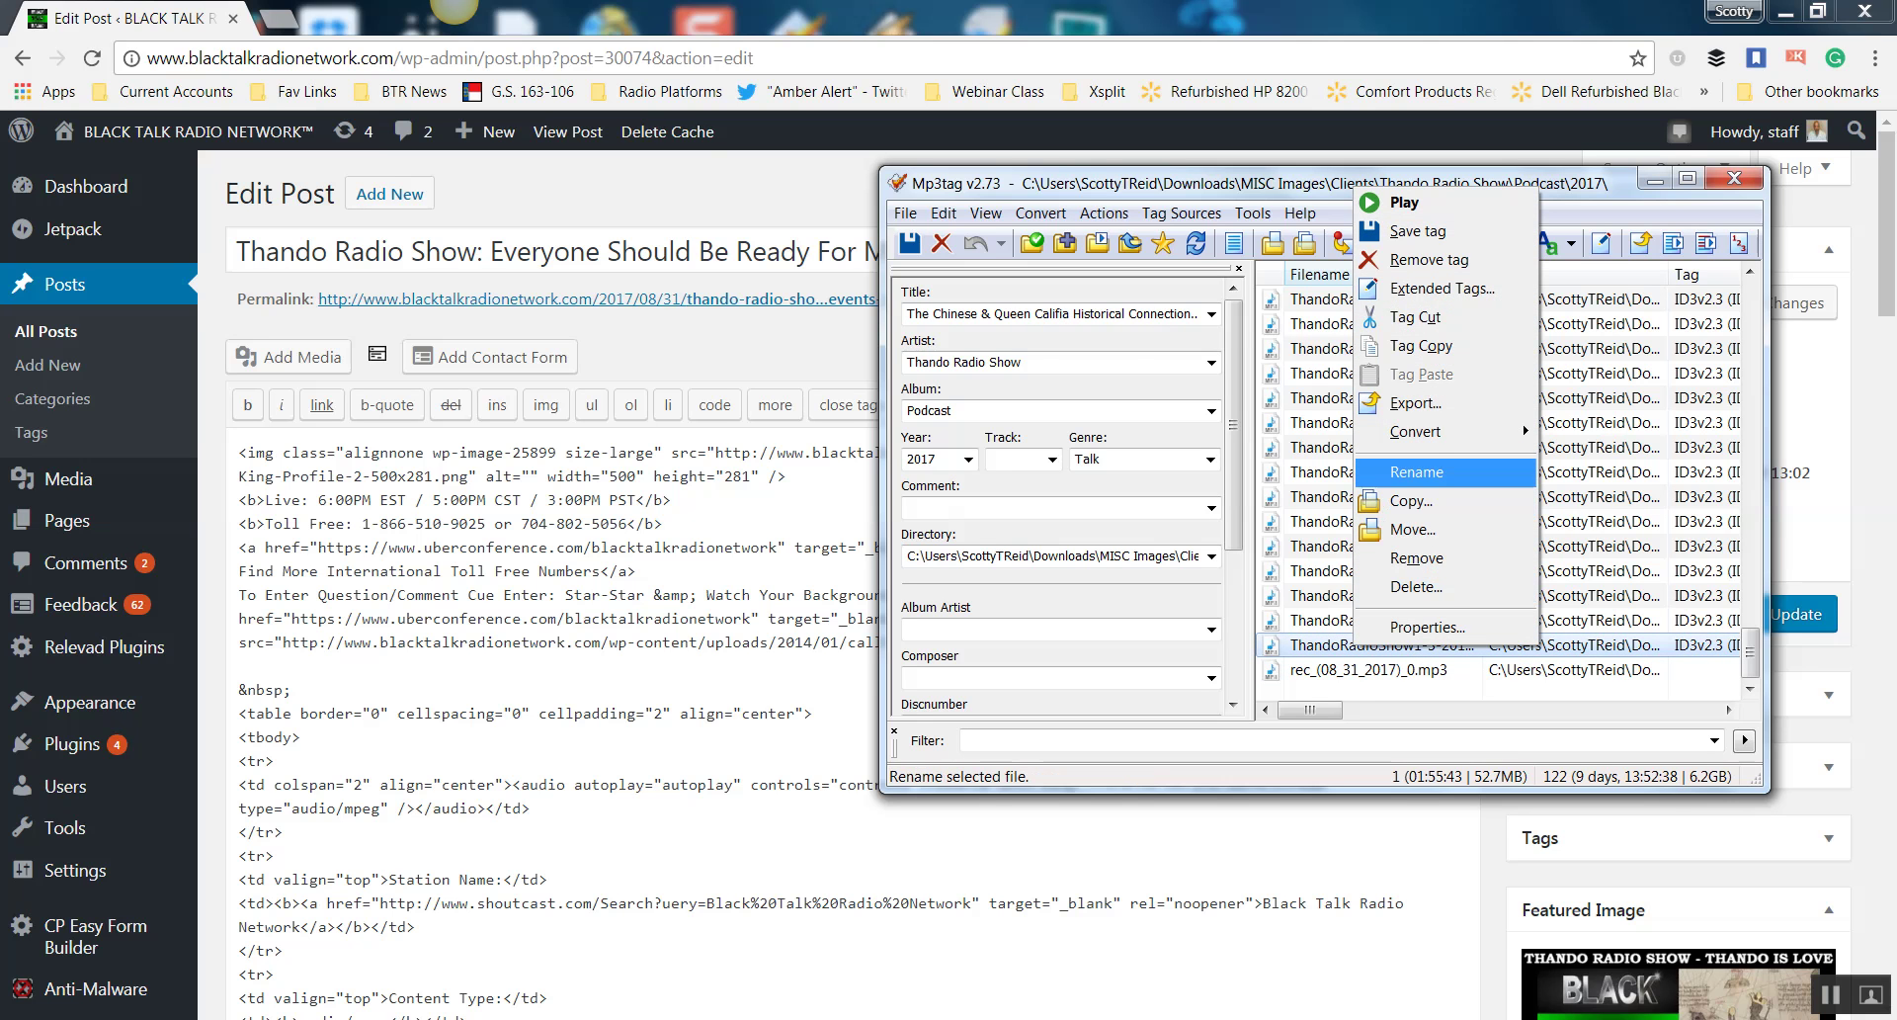
pyautogui.click(1417, 471)
pyautogui.hotkey('ctrl', 'c')
pyautogui.rightClick(1366, 647)
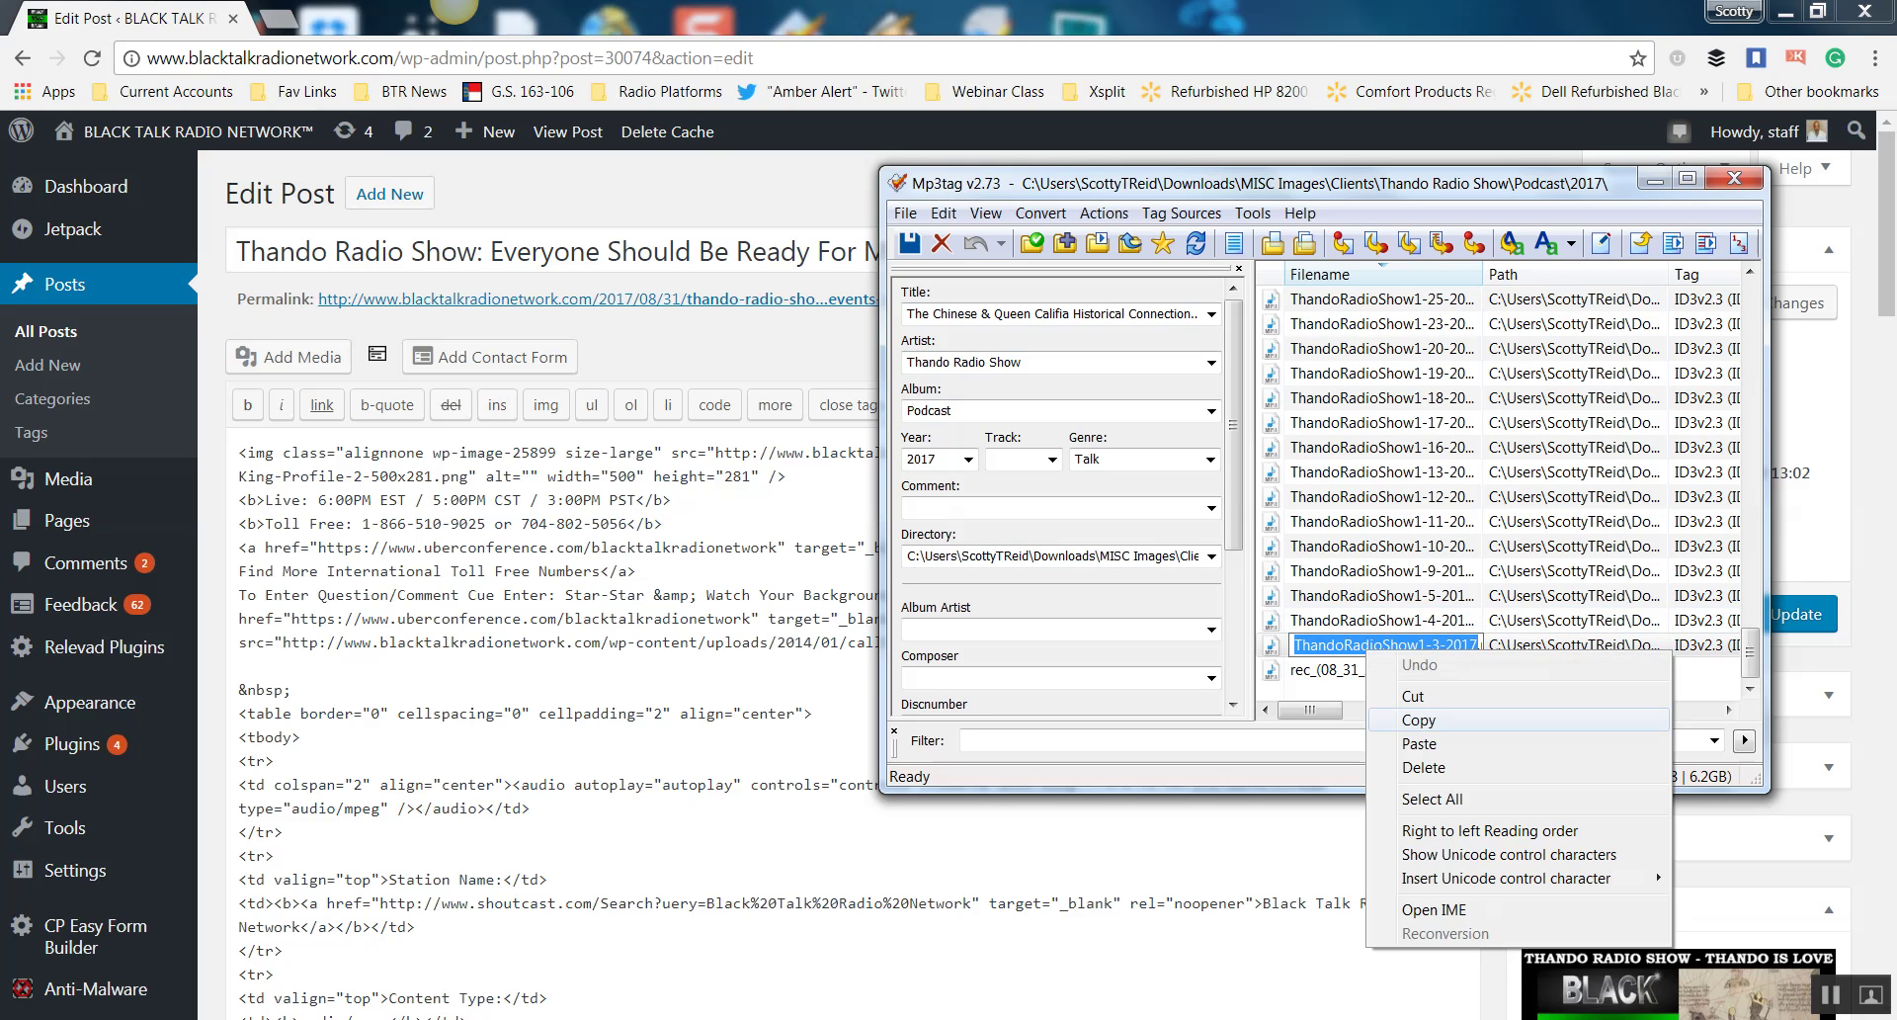
pyautogui.click(1396, 712)
# Rename rec_(08_31_2017)_0.mp3 as ThandoRadioShow8-31-2017, reusing the copied file name with the date changed to 8-31.
pyautogui.click(1368, 669)
pyautogui.rightClick(1369, 669)
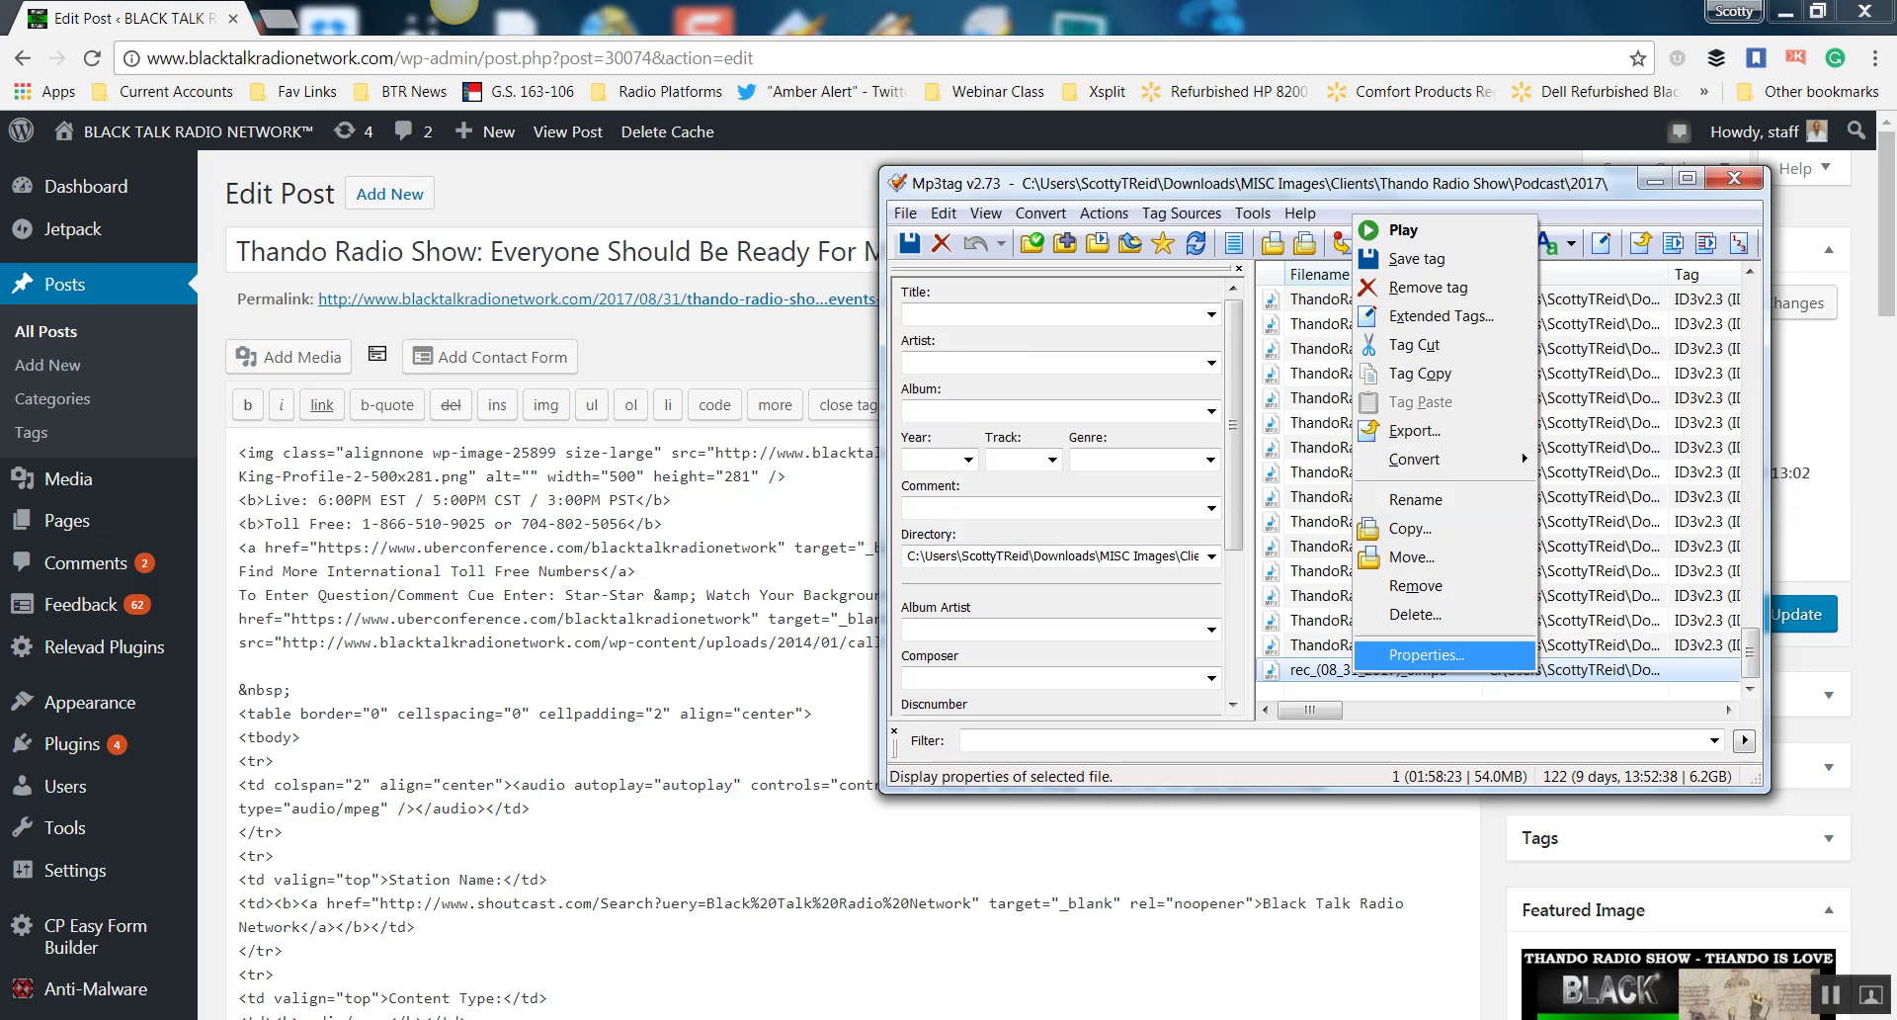
pyautogui.click(1423, 499)
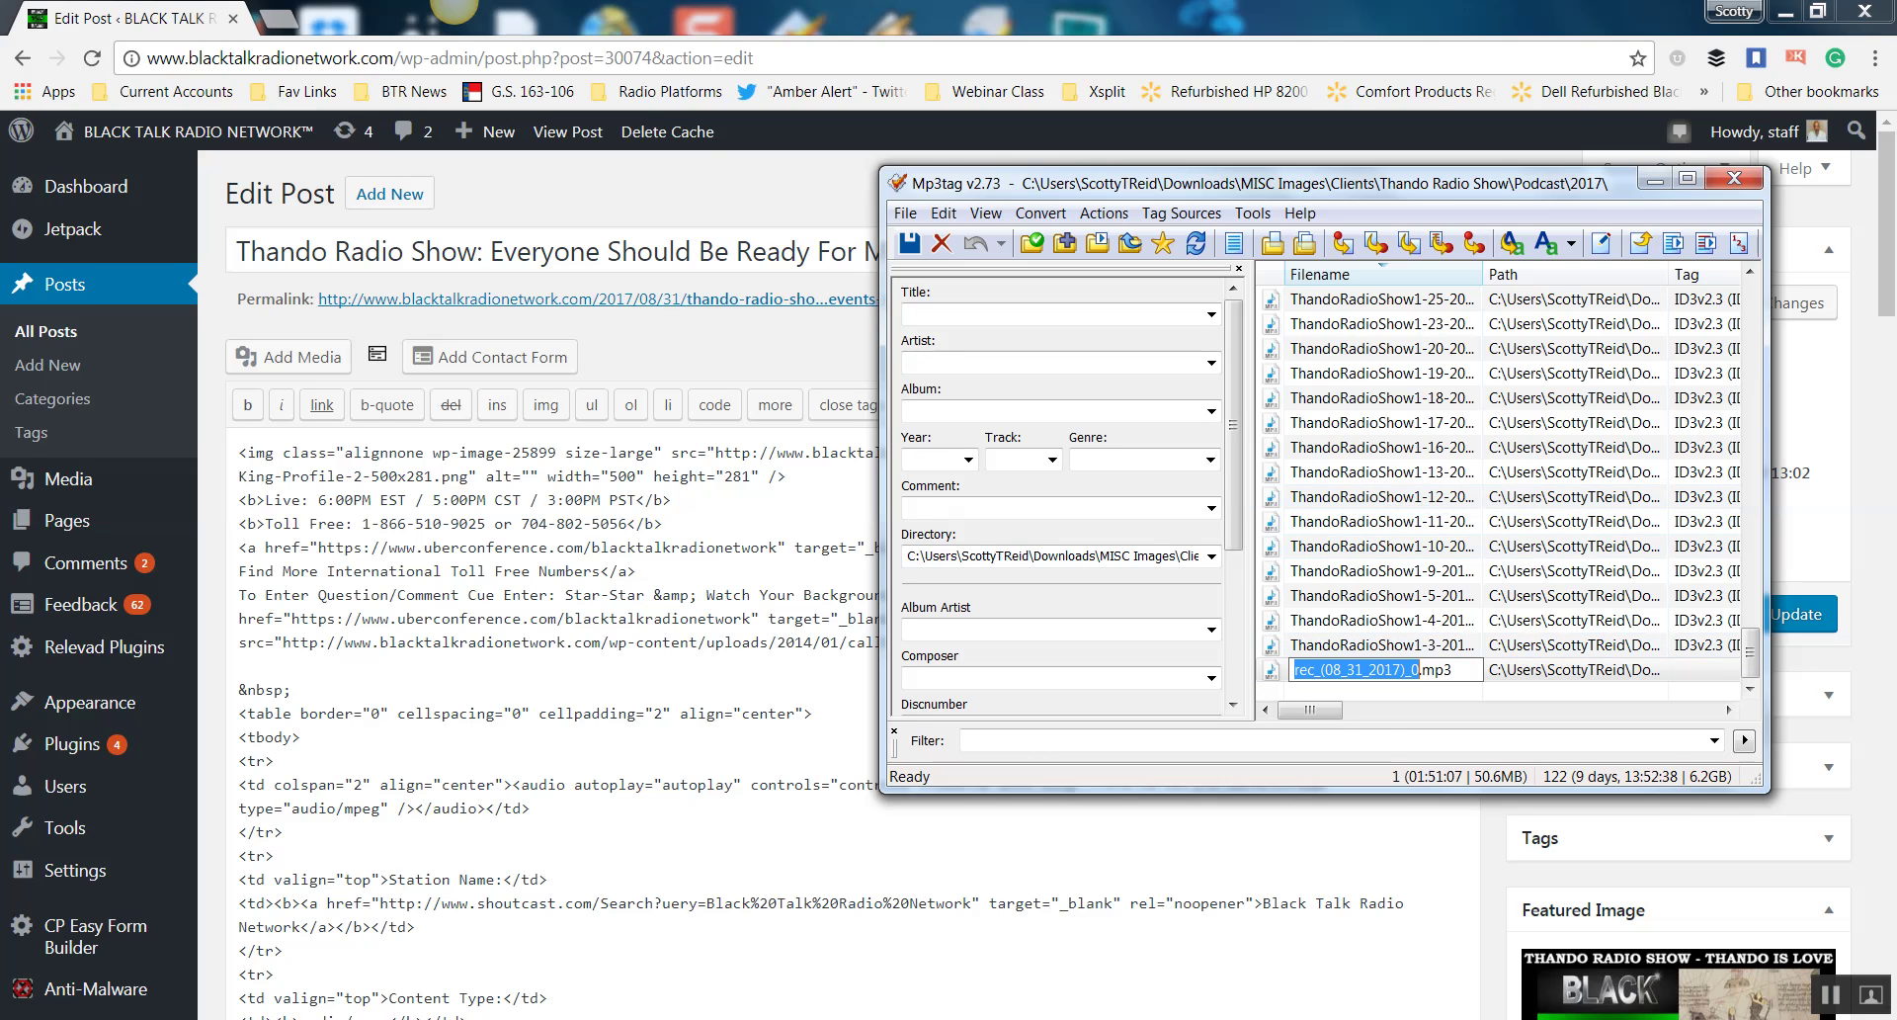
pyautogui.rightClick(1354, 670)
pyautogui.click(1384, 767)
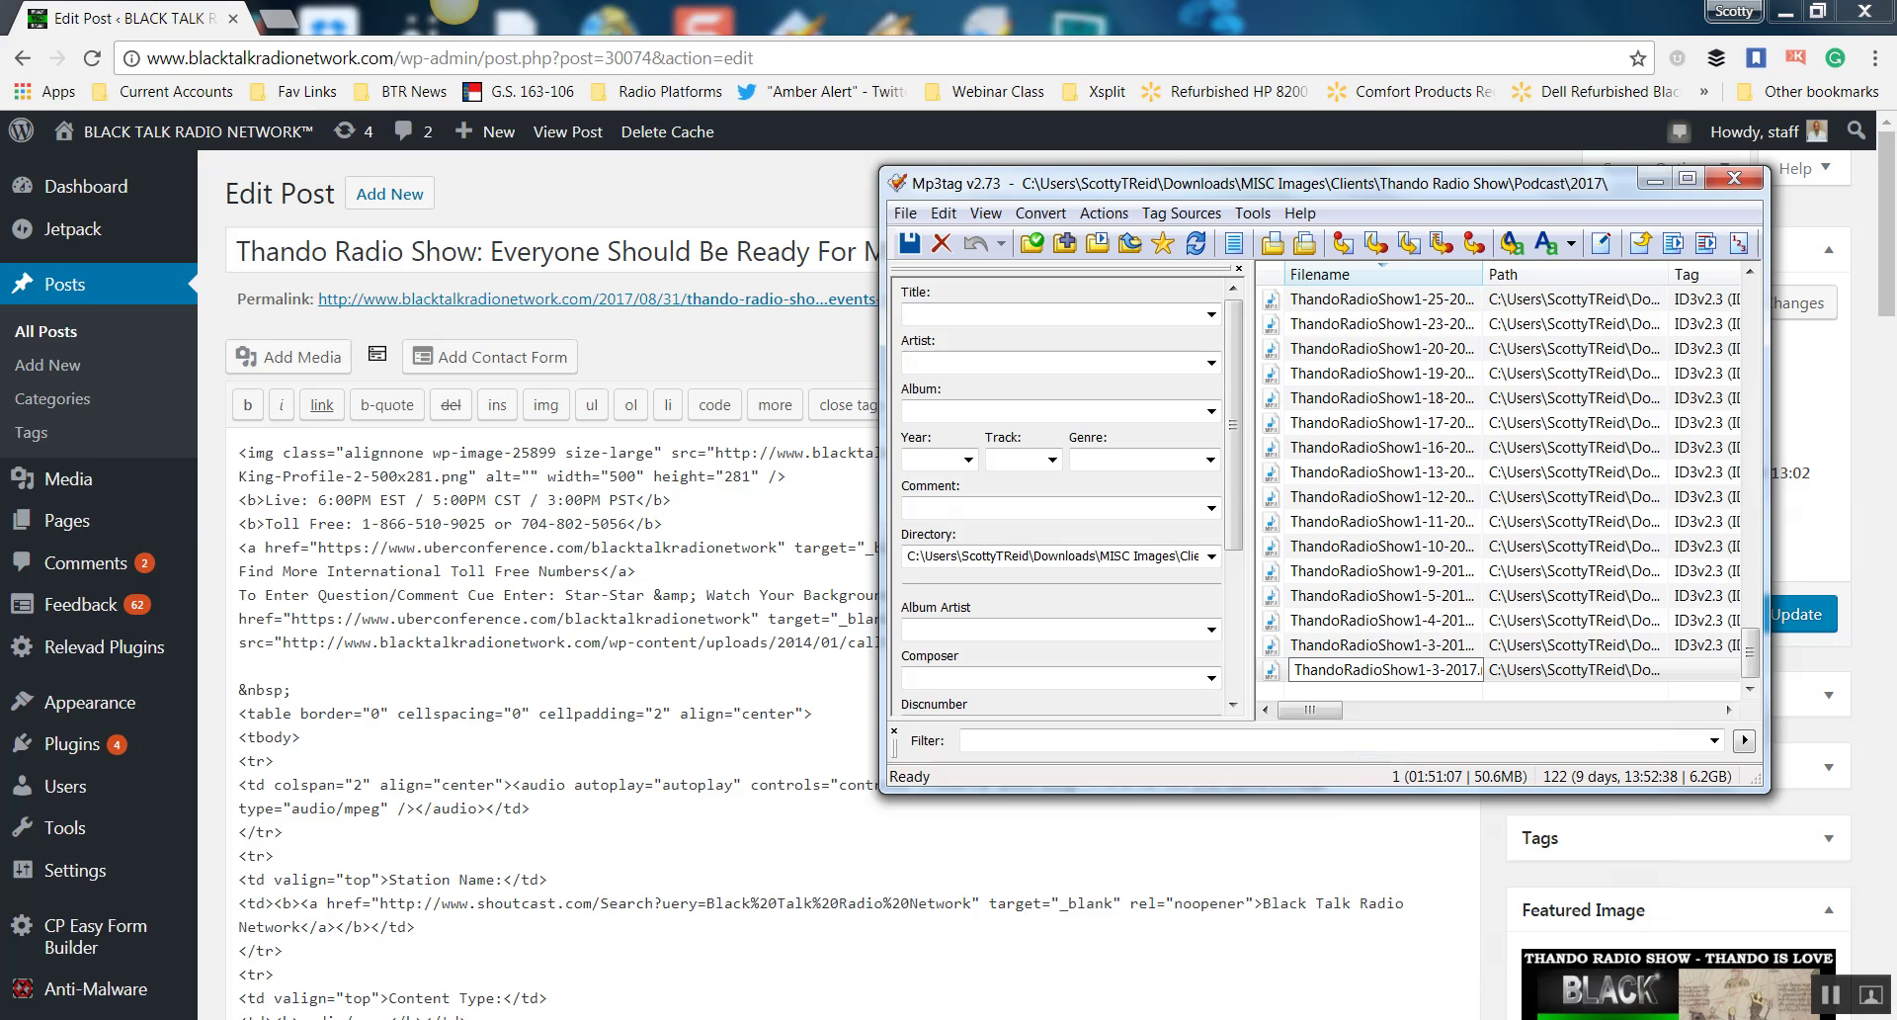
pyautogui.moveTo(1419, 669); pyautogui.dragTo(1427, 669)
pyautogui.write('8-31')
pyautogui.press('Return')
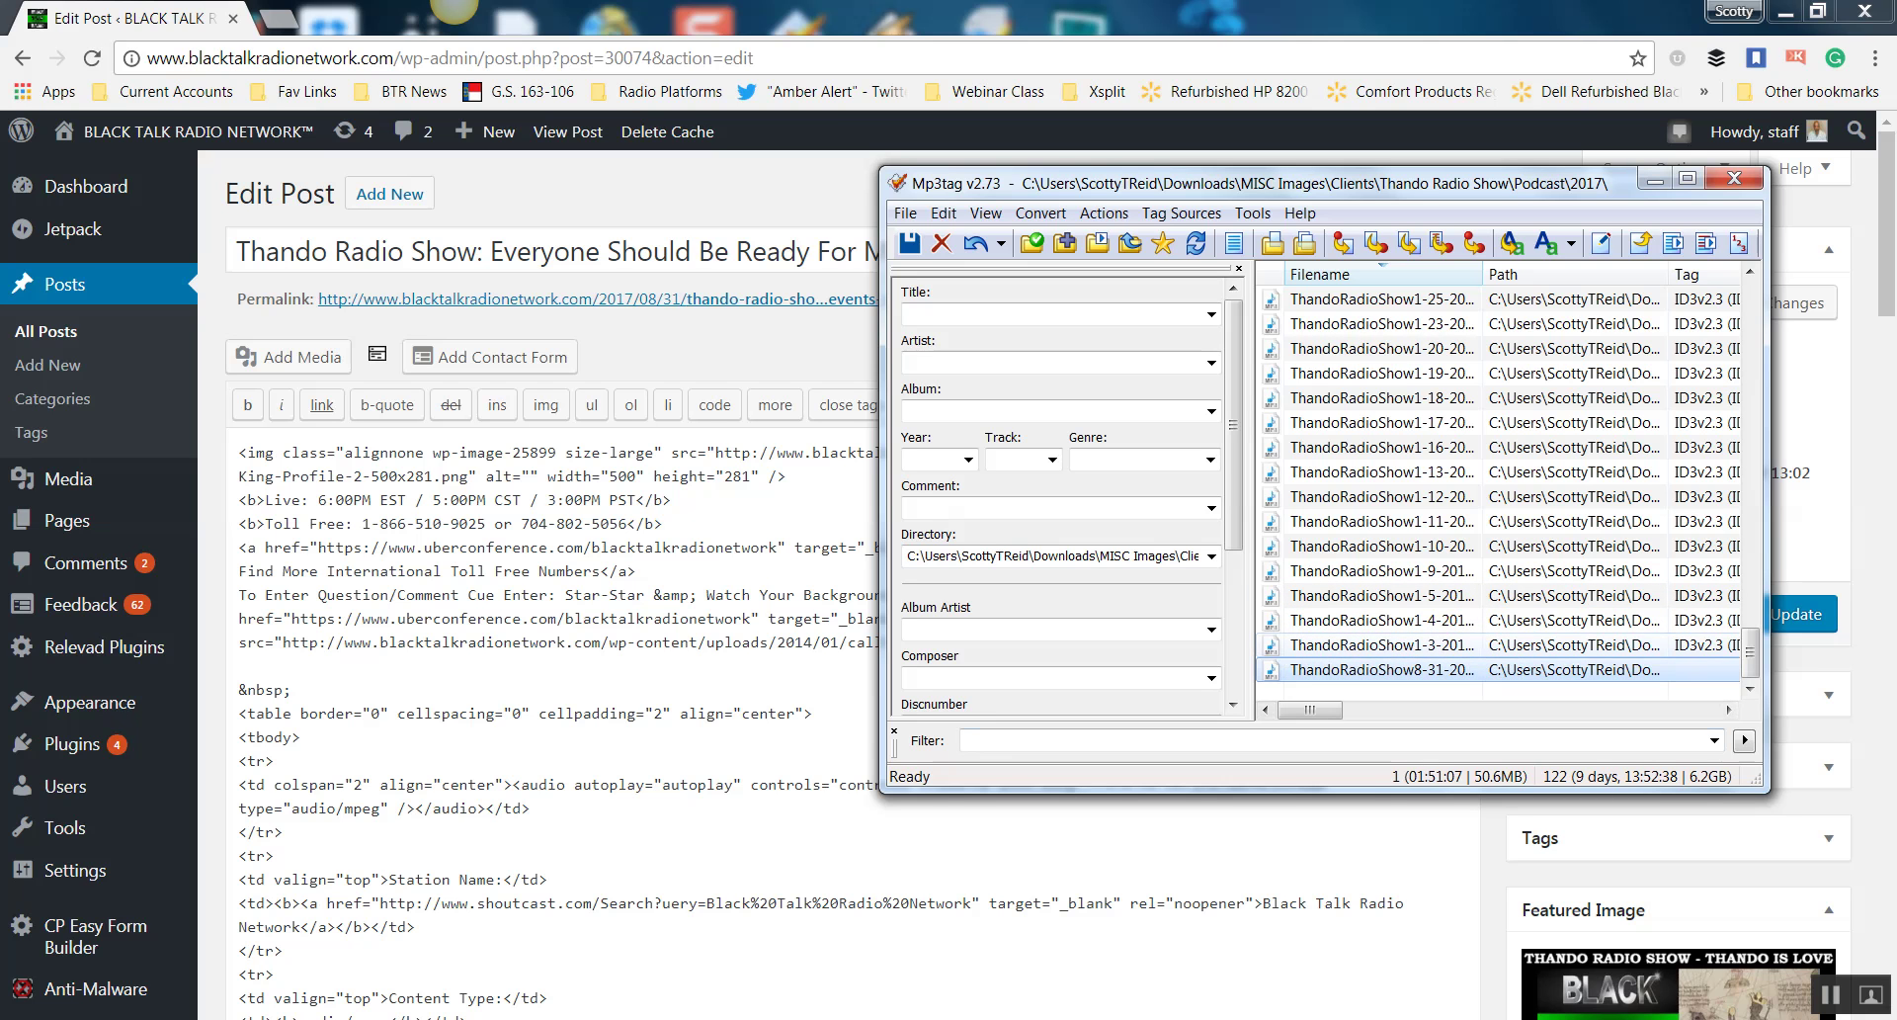
# Copy the artist Thando Radio Show from the 1-3-2017 episode into the artist tag of the 8-31-2017 file.
pyautogui.click(1384, 644)
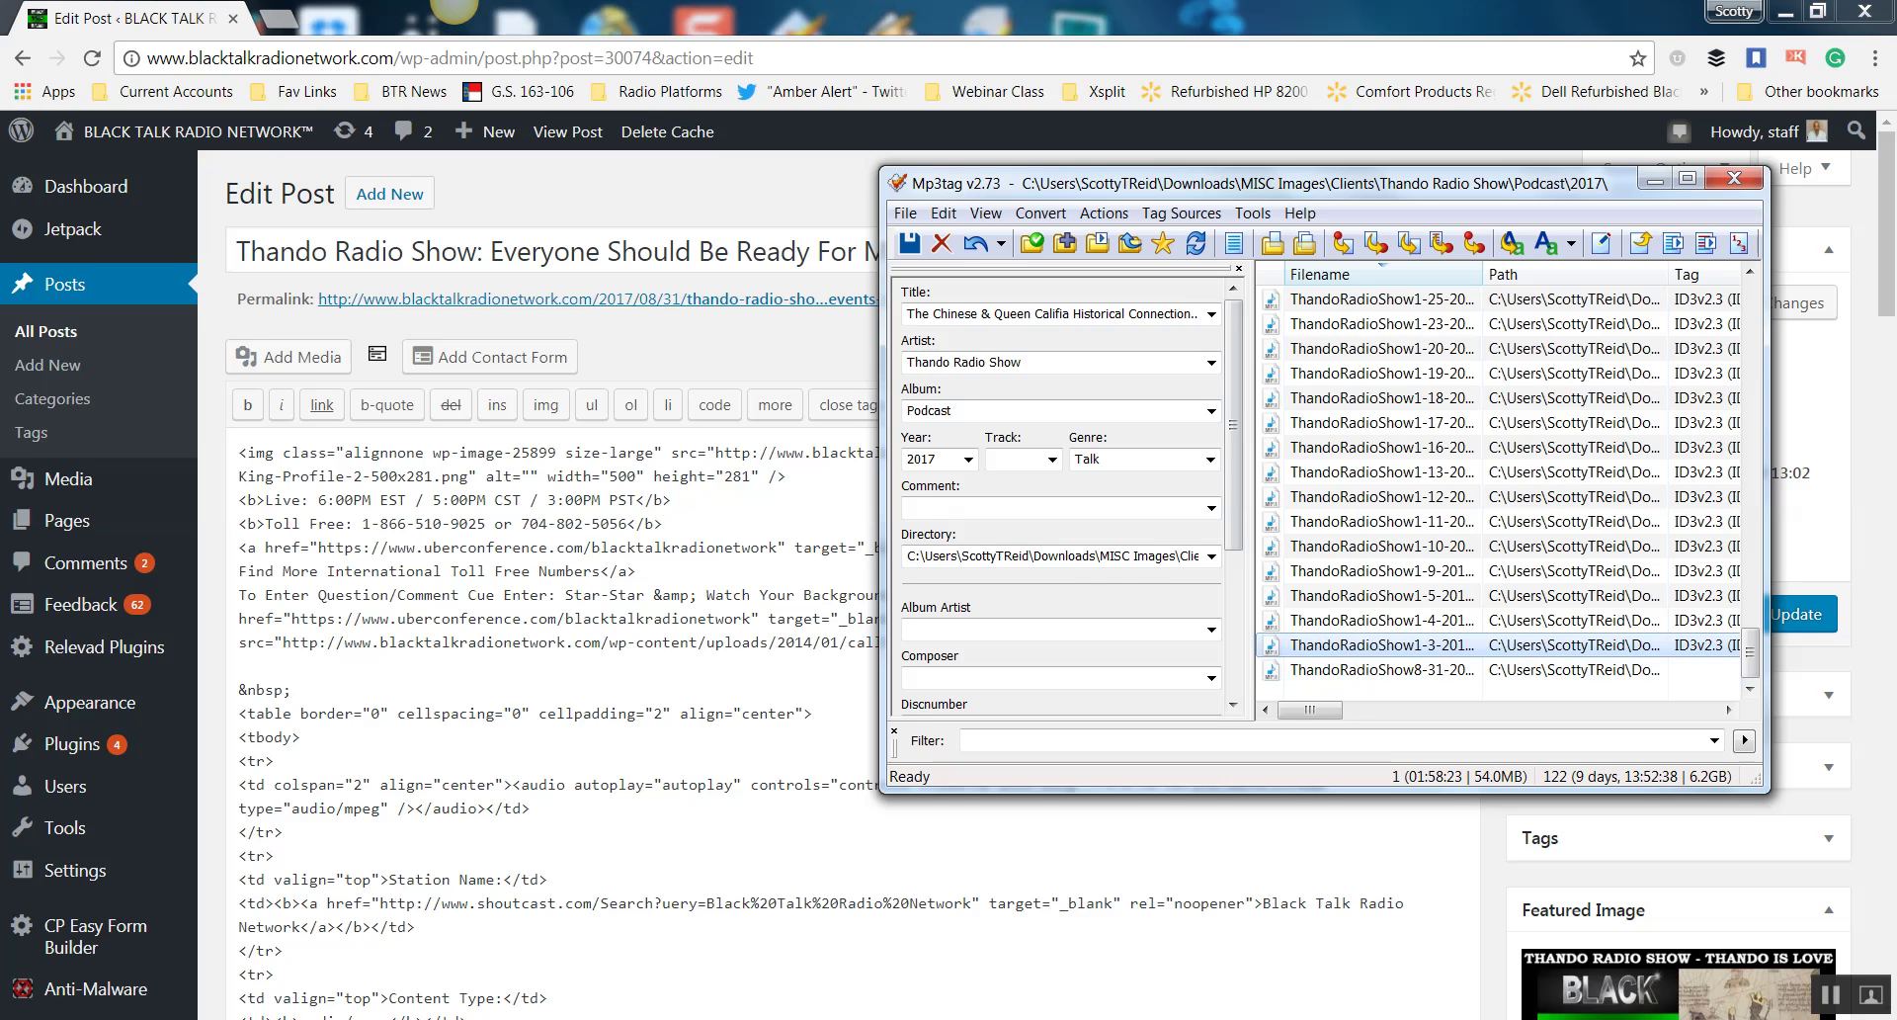
pyautogui.moveTo(903, 361); pyautogui.dragTo(1045, 362)
pyautogui.rightClick(1045, 362)
pyautogui.click(1096, 428)
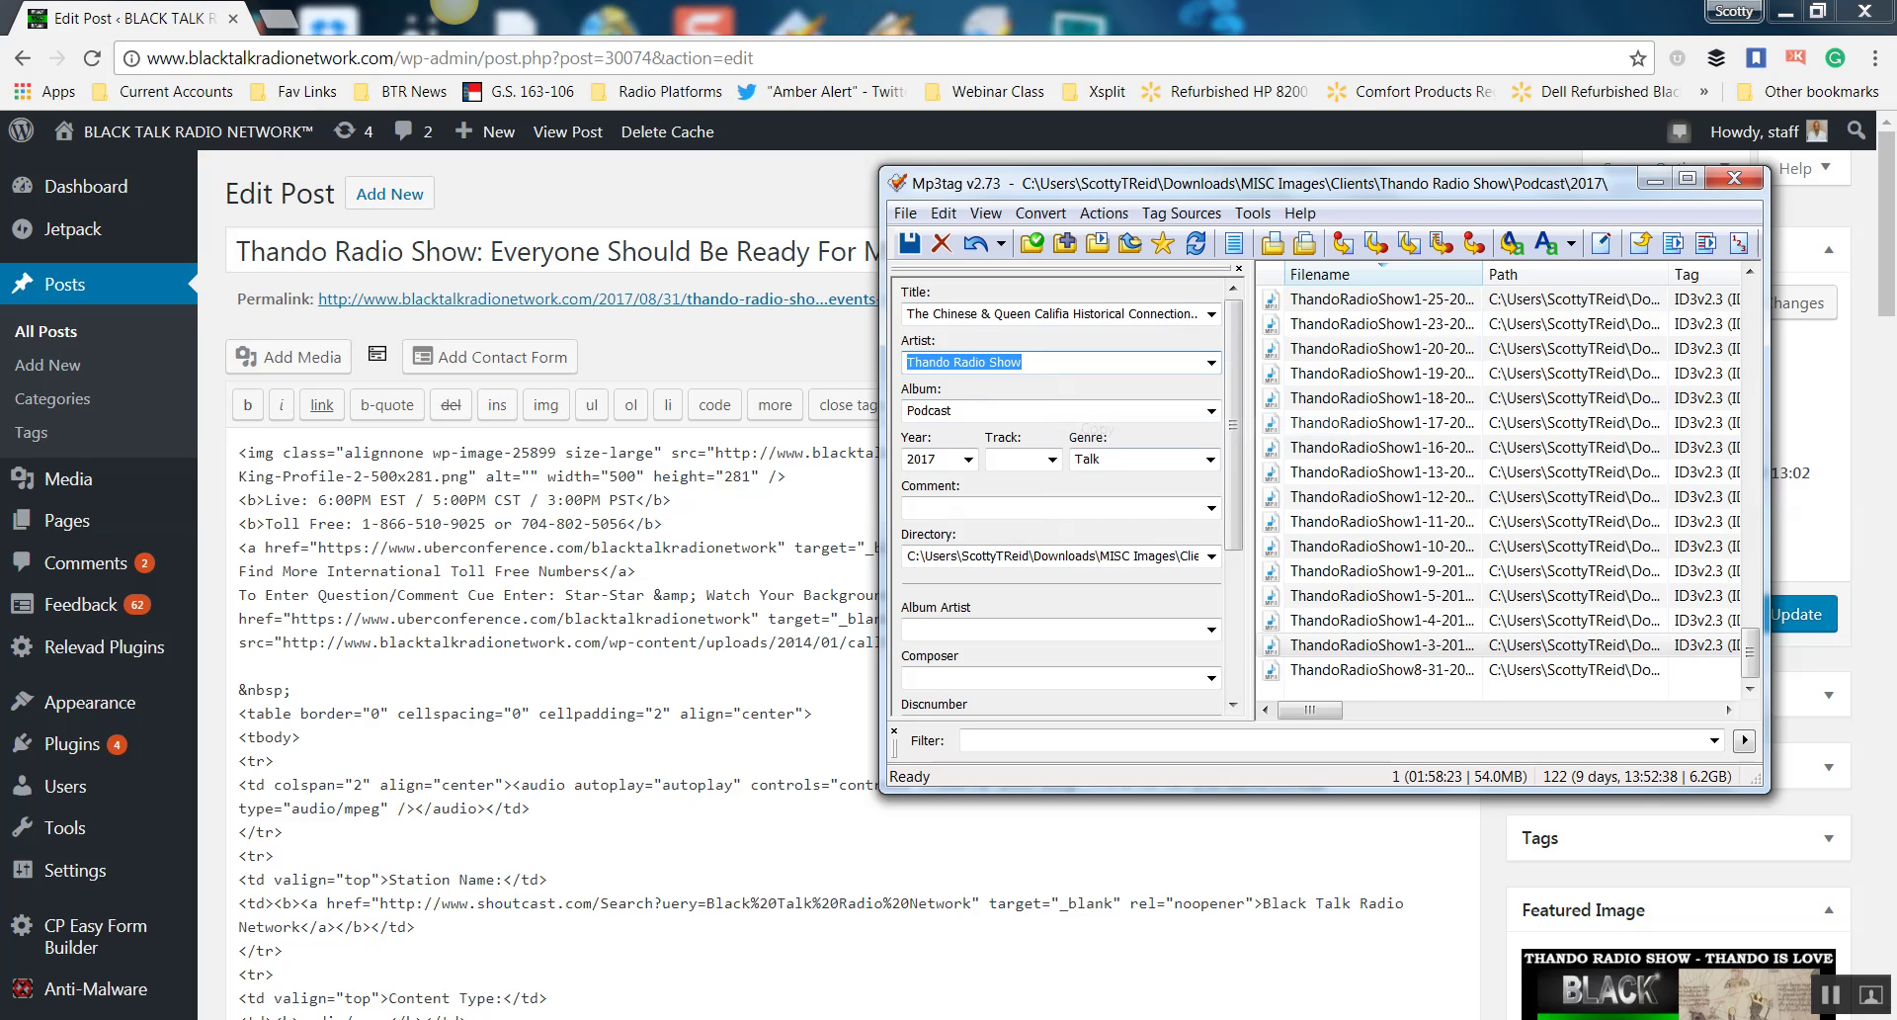
pyautogui.click(1383, 669)
pyautogui.click(1018, 362)
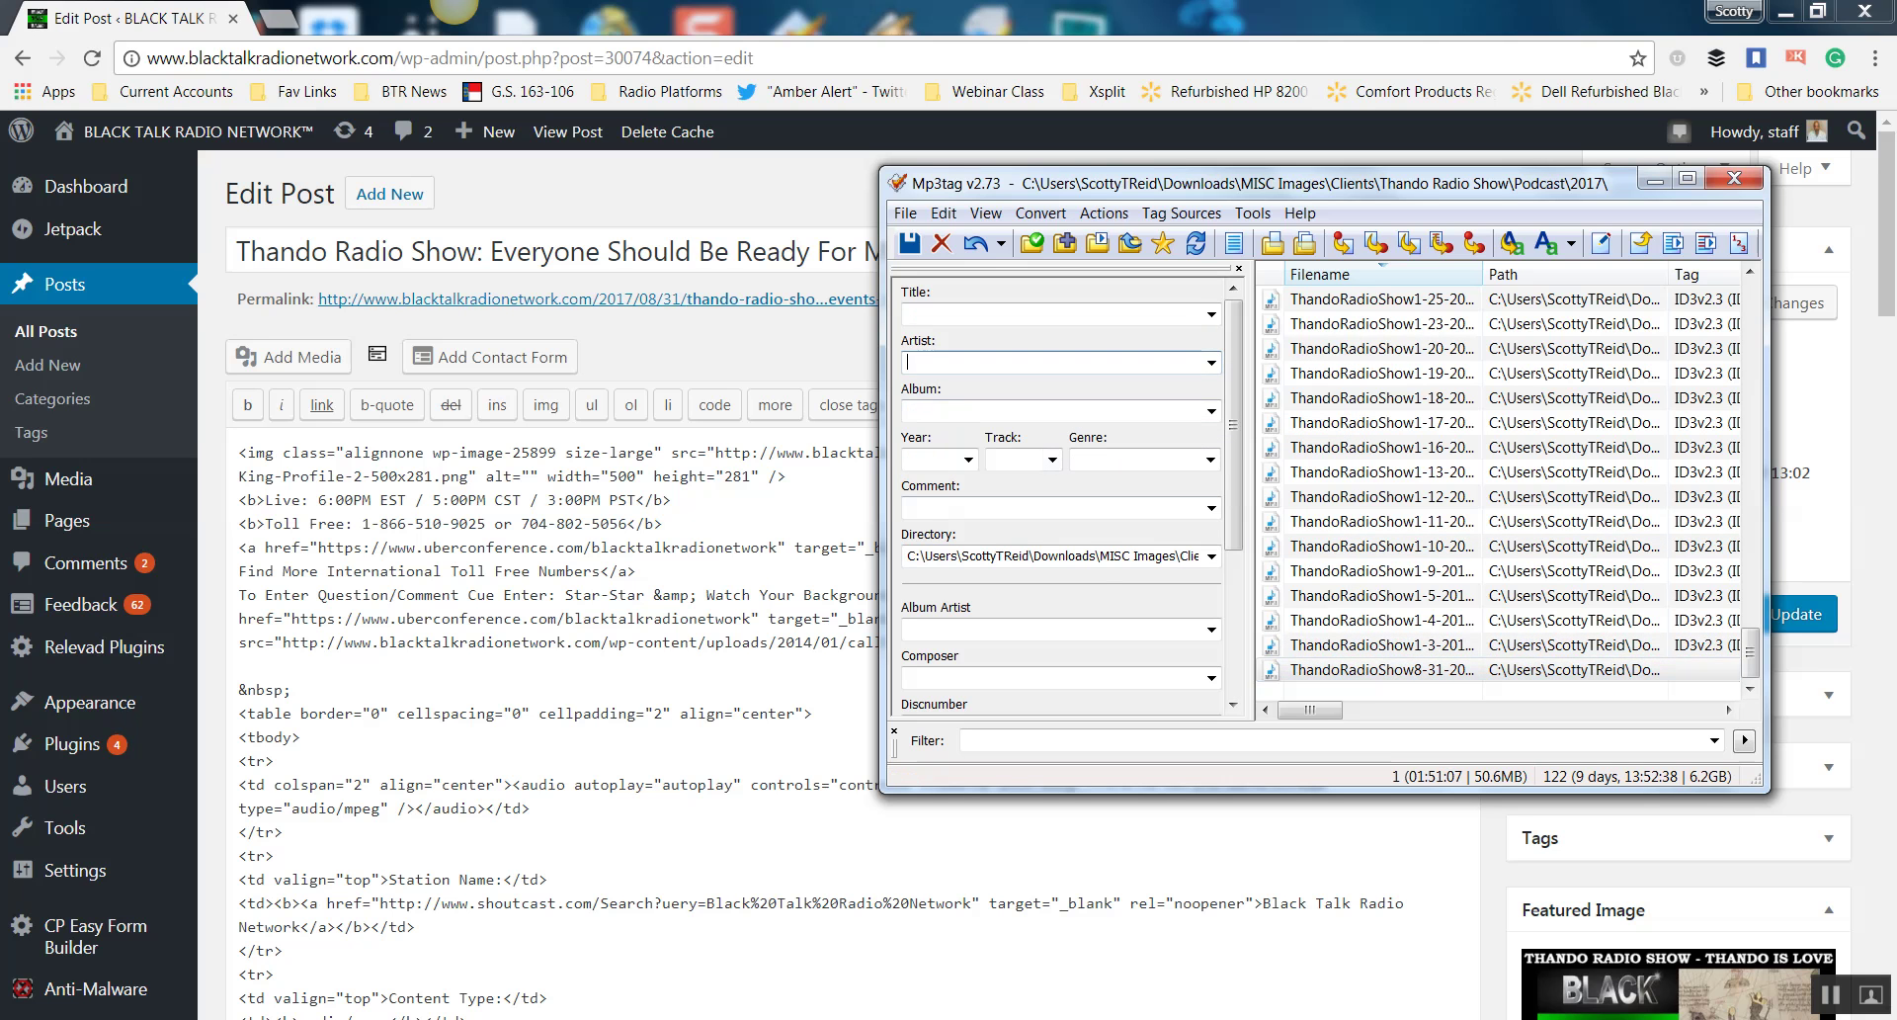
pyautogui.rightClick(1019, 364)
pyautogui.click(1062, 461)
# Fill in the 8-31-2017 file's tags with album ****, year 2017 and genre Talk.
pyautogui.click(1058, 410)
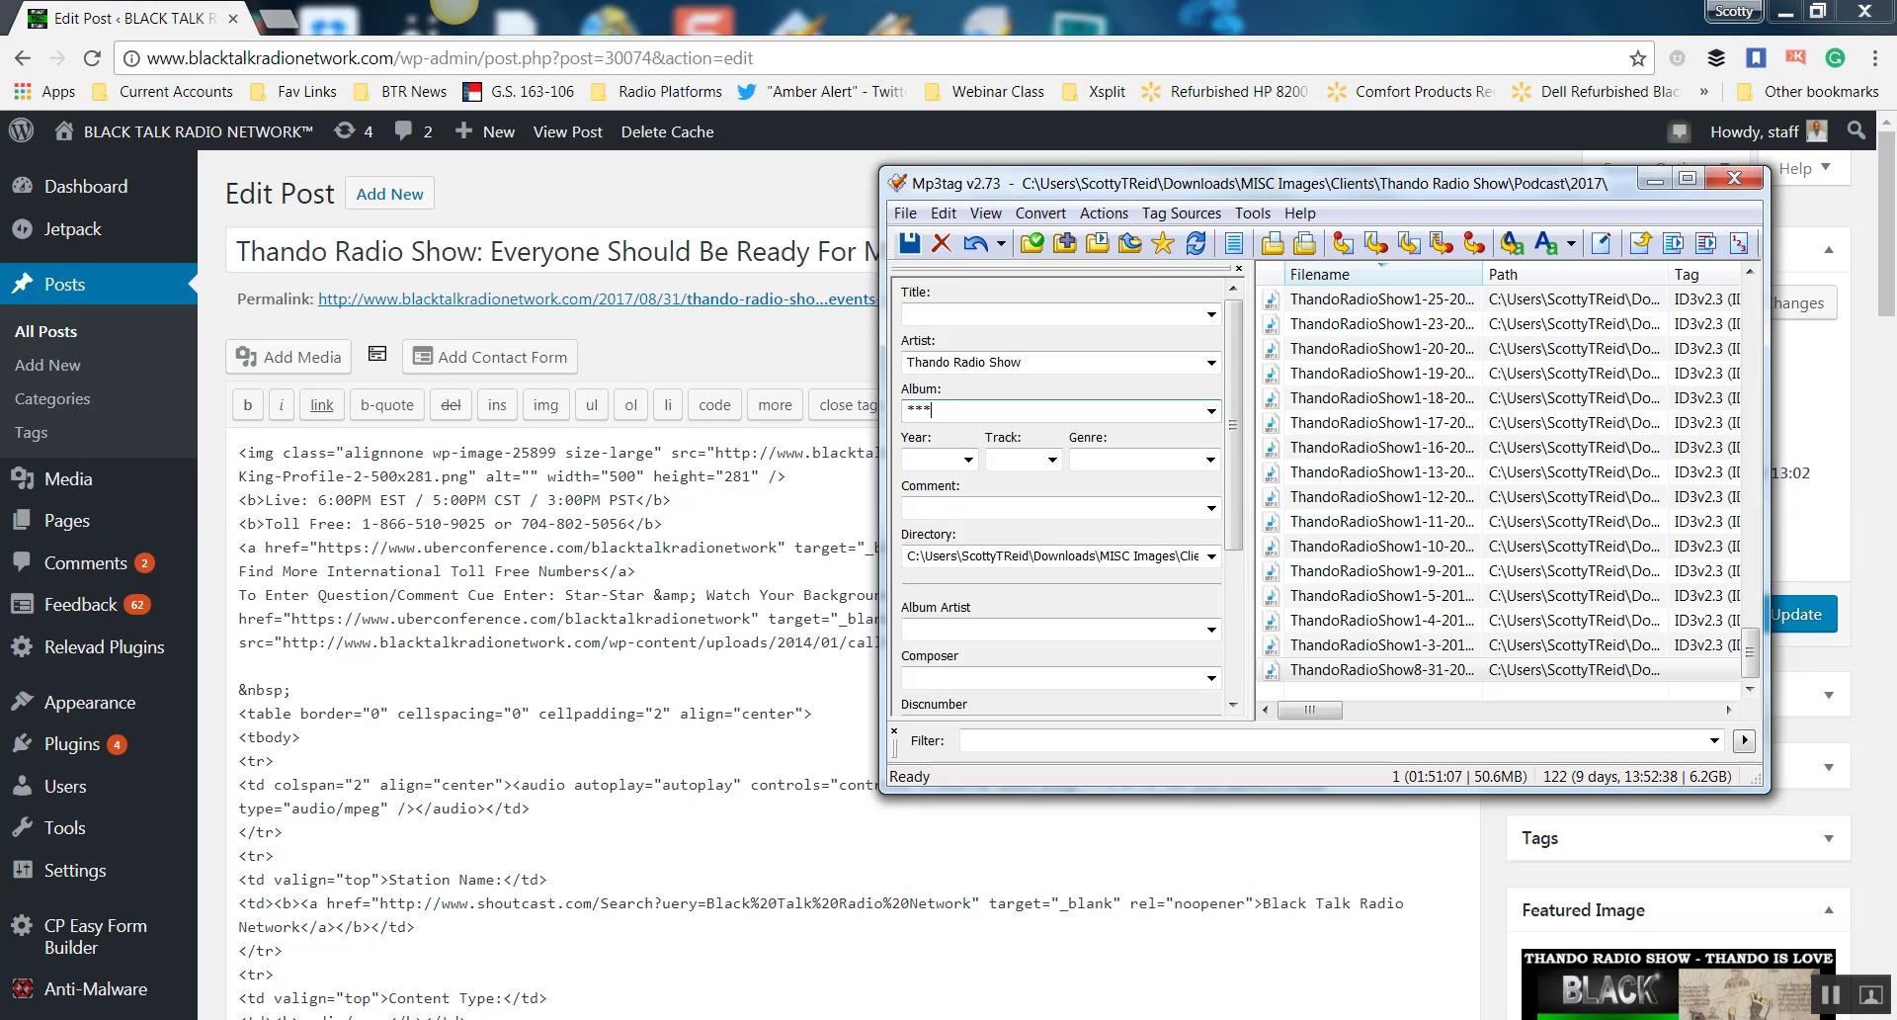
pyautogui.write('*')
pyautogui.press('Tab')
pyautogui.write('2017')
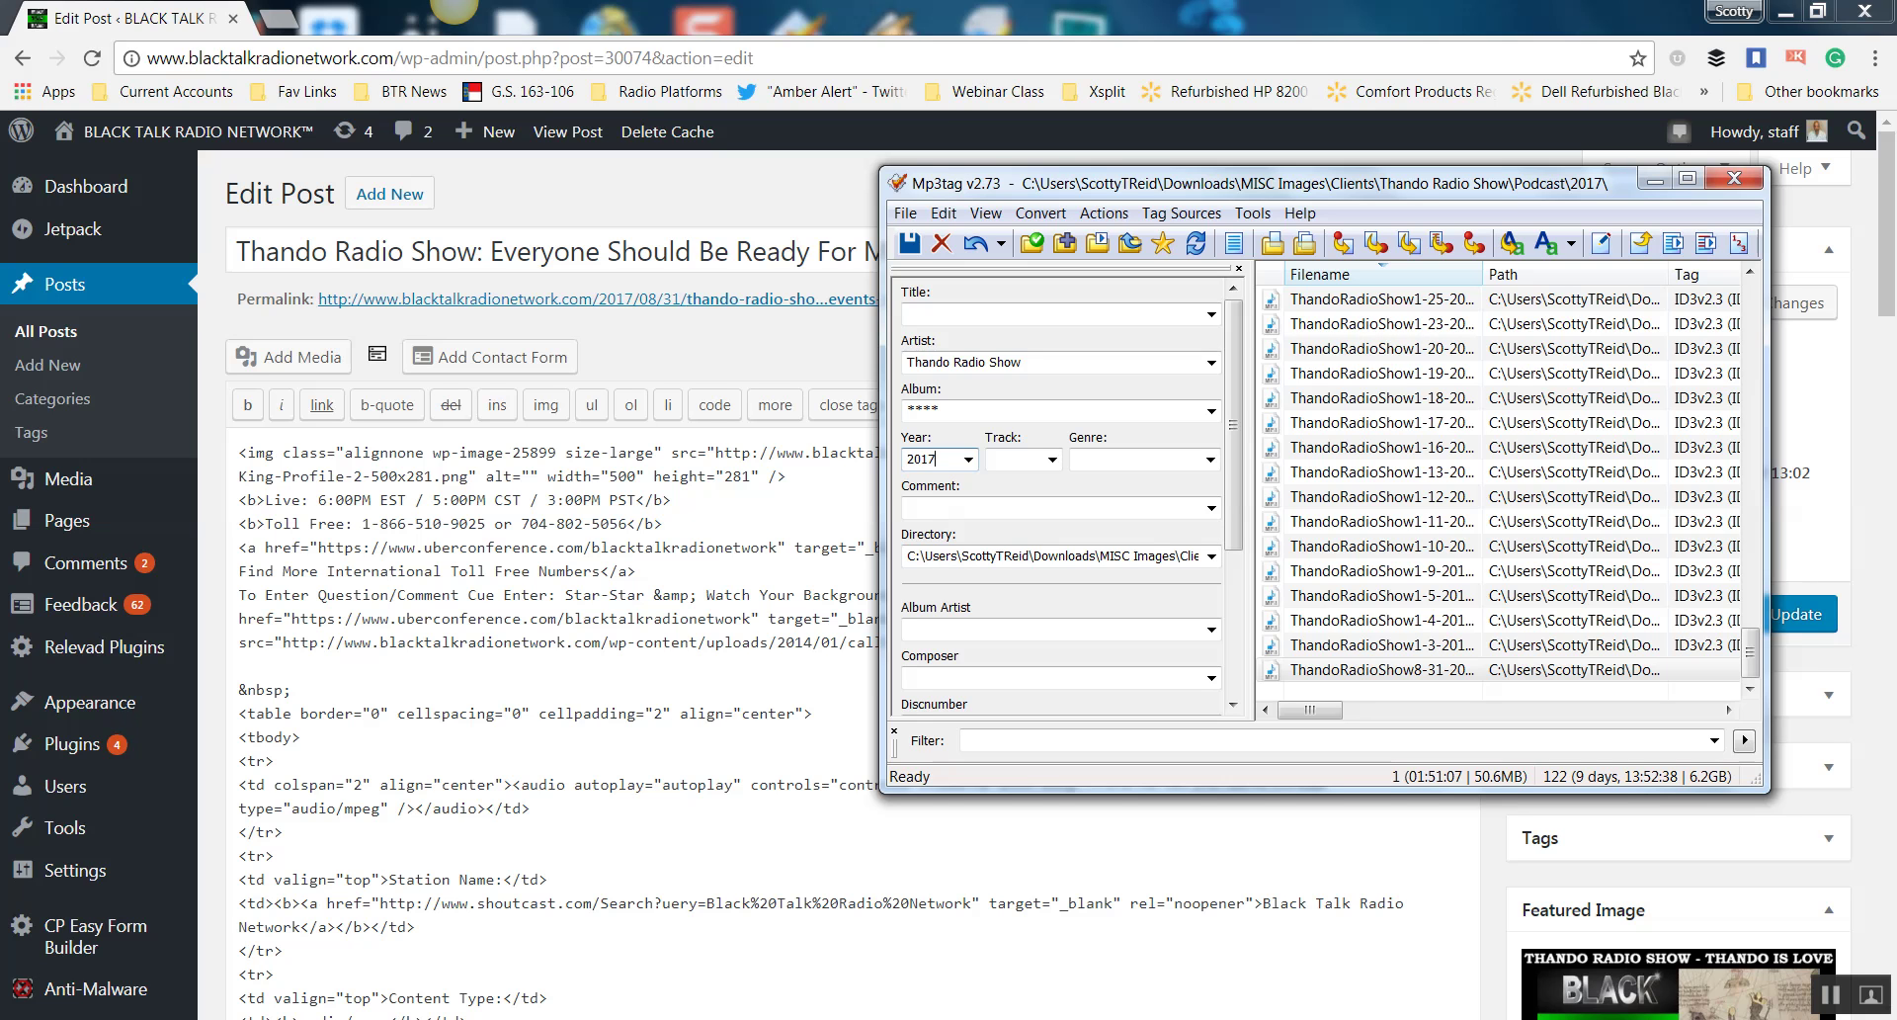
pyautogui.click(1136, 458)
pyautogui.write('Talk')
pyautogui.doubleClick(924, 410)
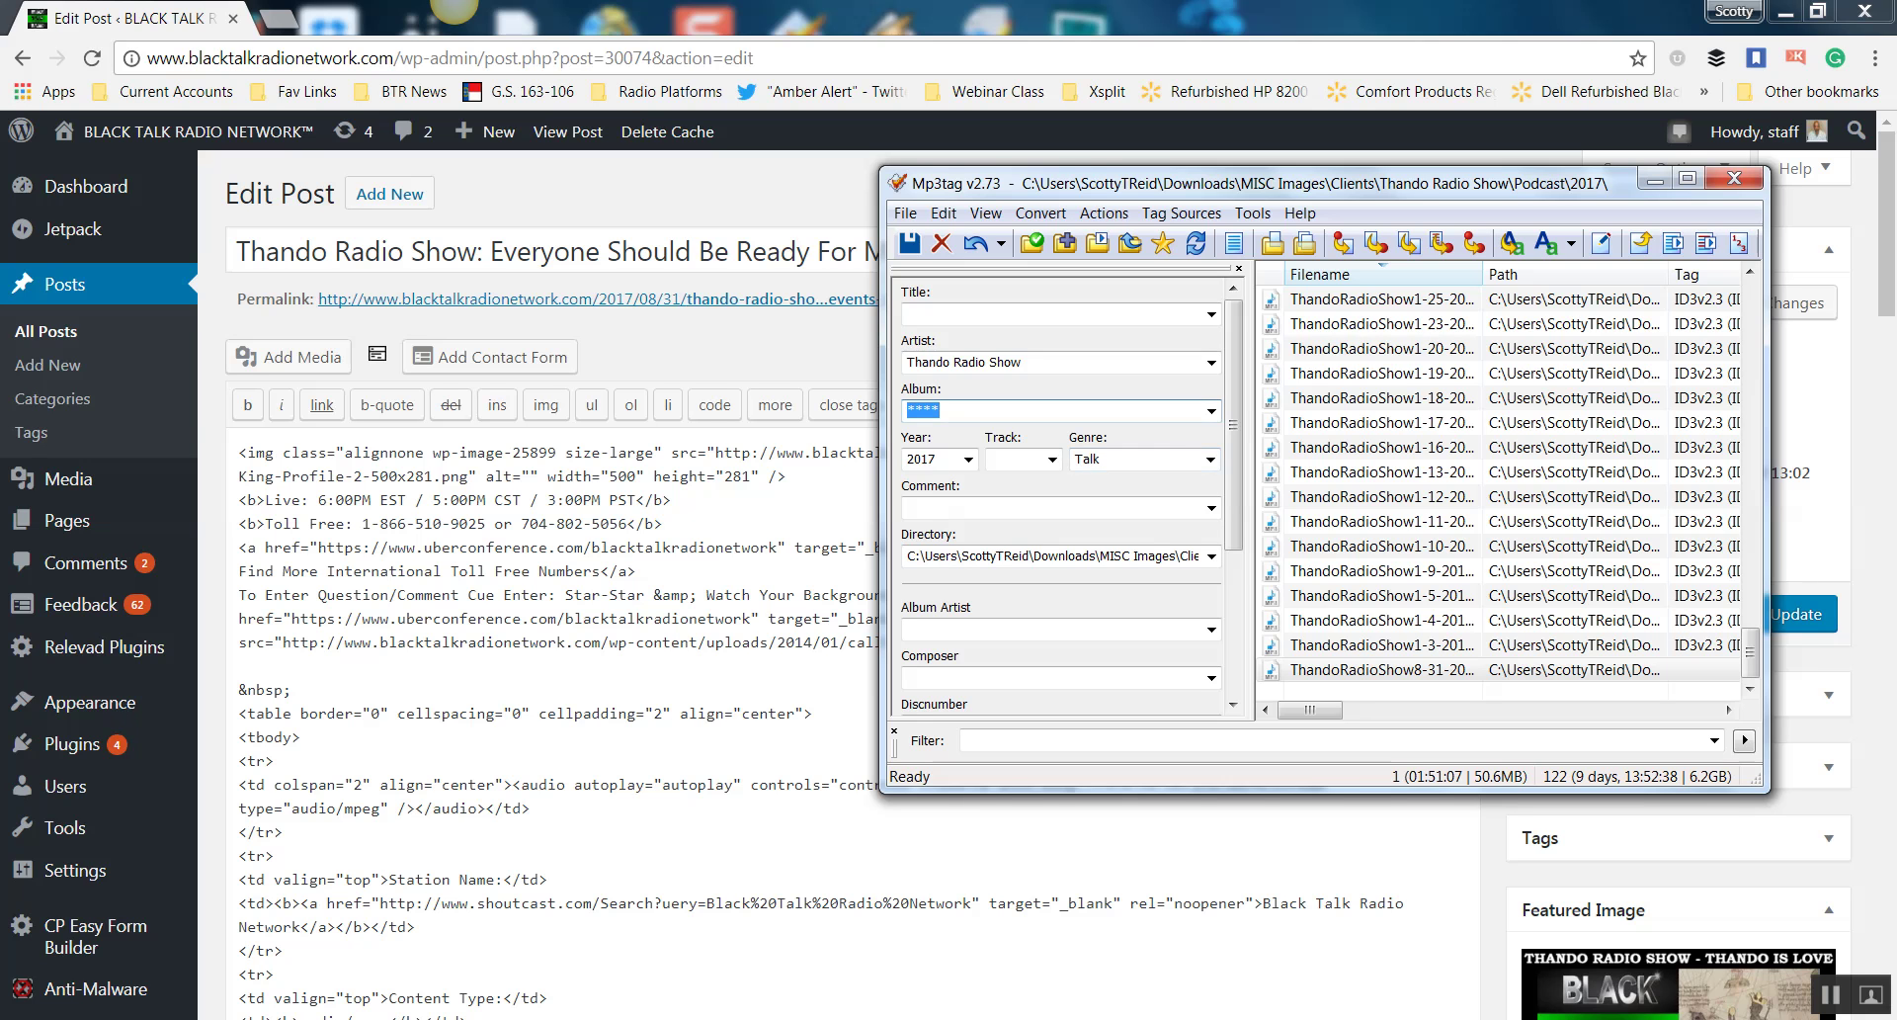
pyautogui.click(949, 410)
# Set the title tag to Everyone Should Be Ready For More Major Events To Unfold, copied from the WordPress post title.
pyautogui.click(988, 313)
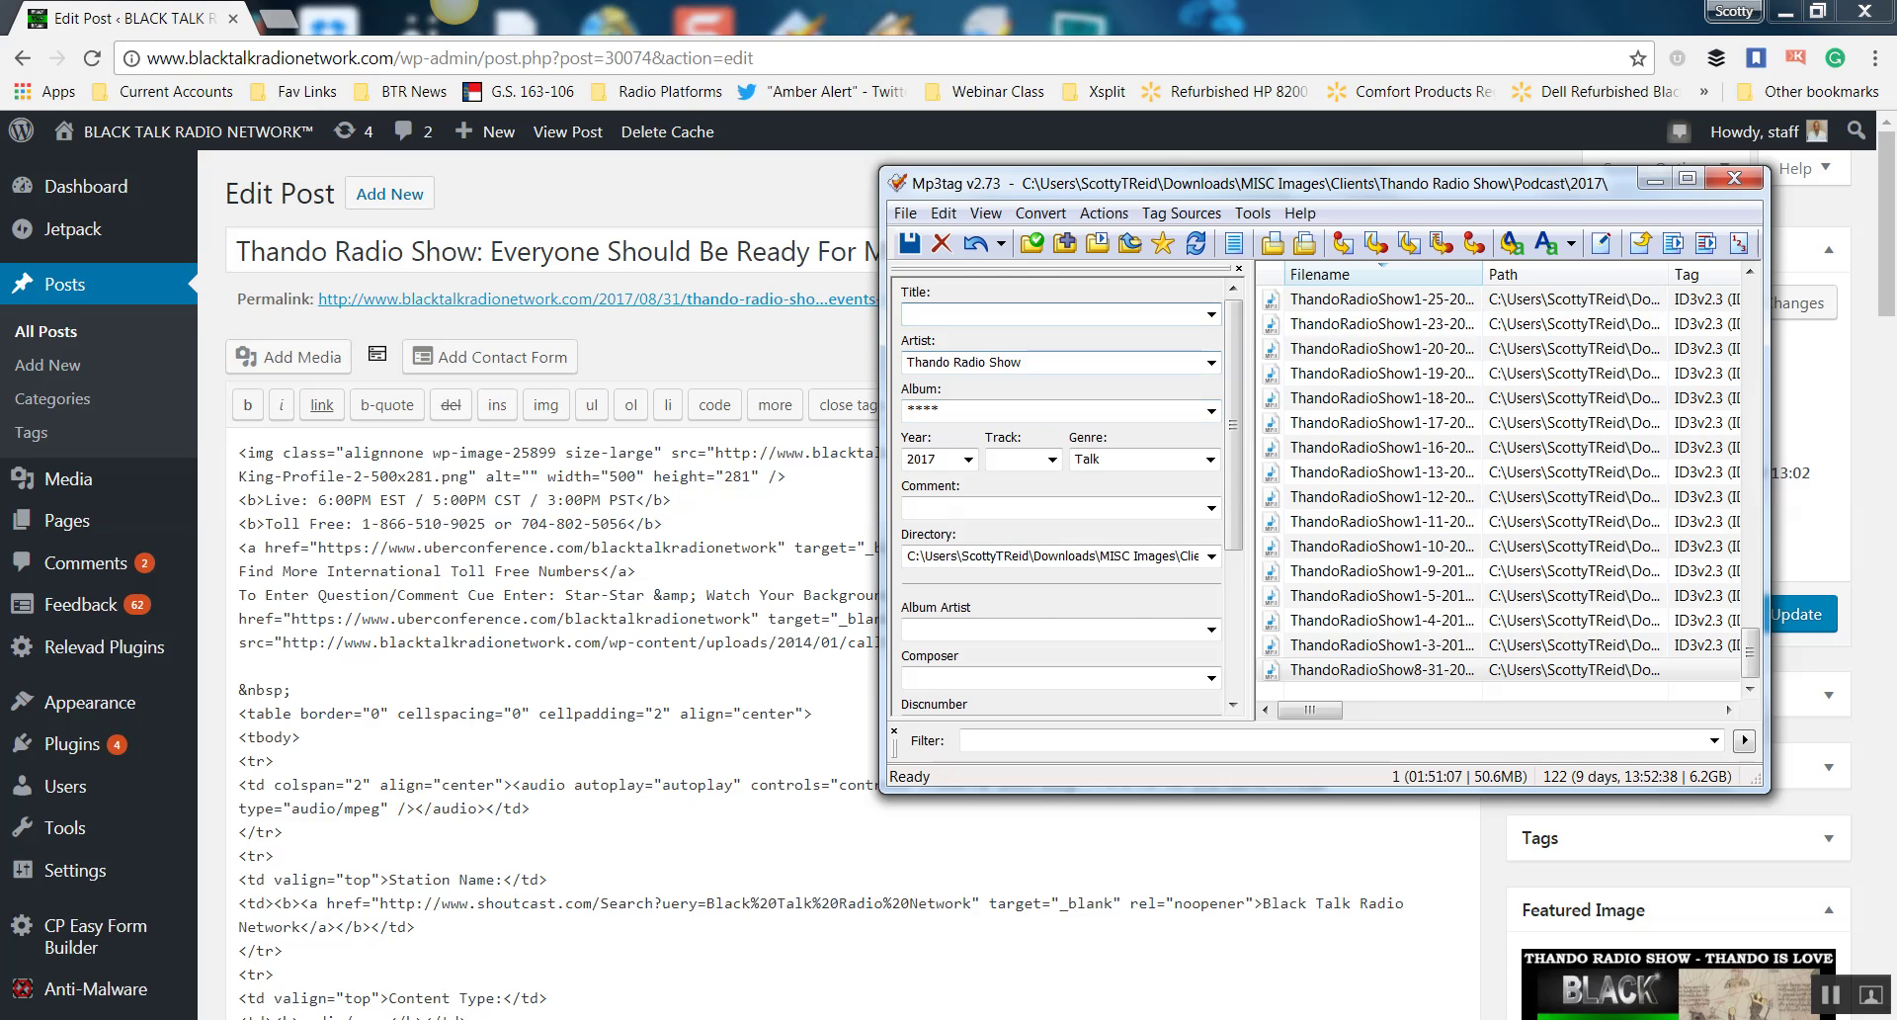
pyautogui.moveTo(491, 251); pyautogui.dragTo(1218, 251)
pyautogui.rightClick(1217, 251)
pyautogui.click(1225, 301)
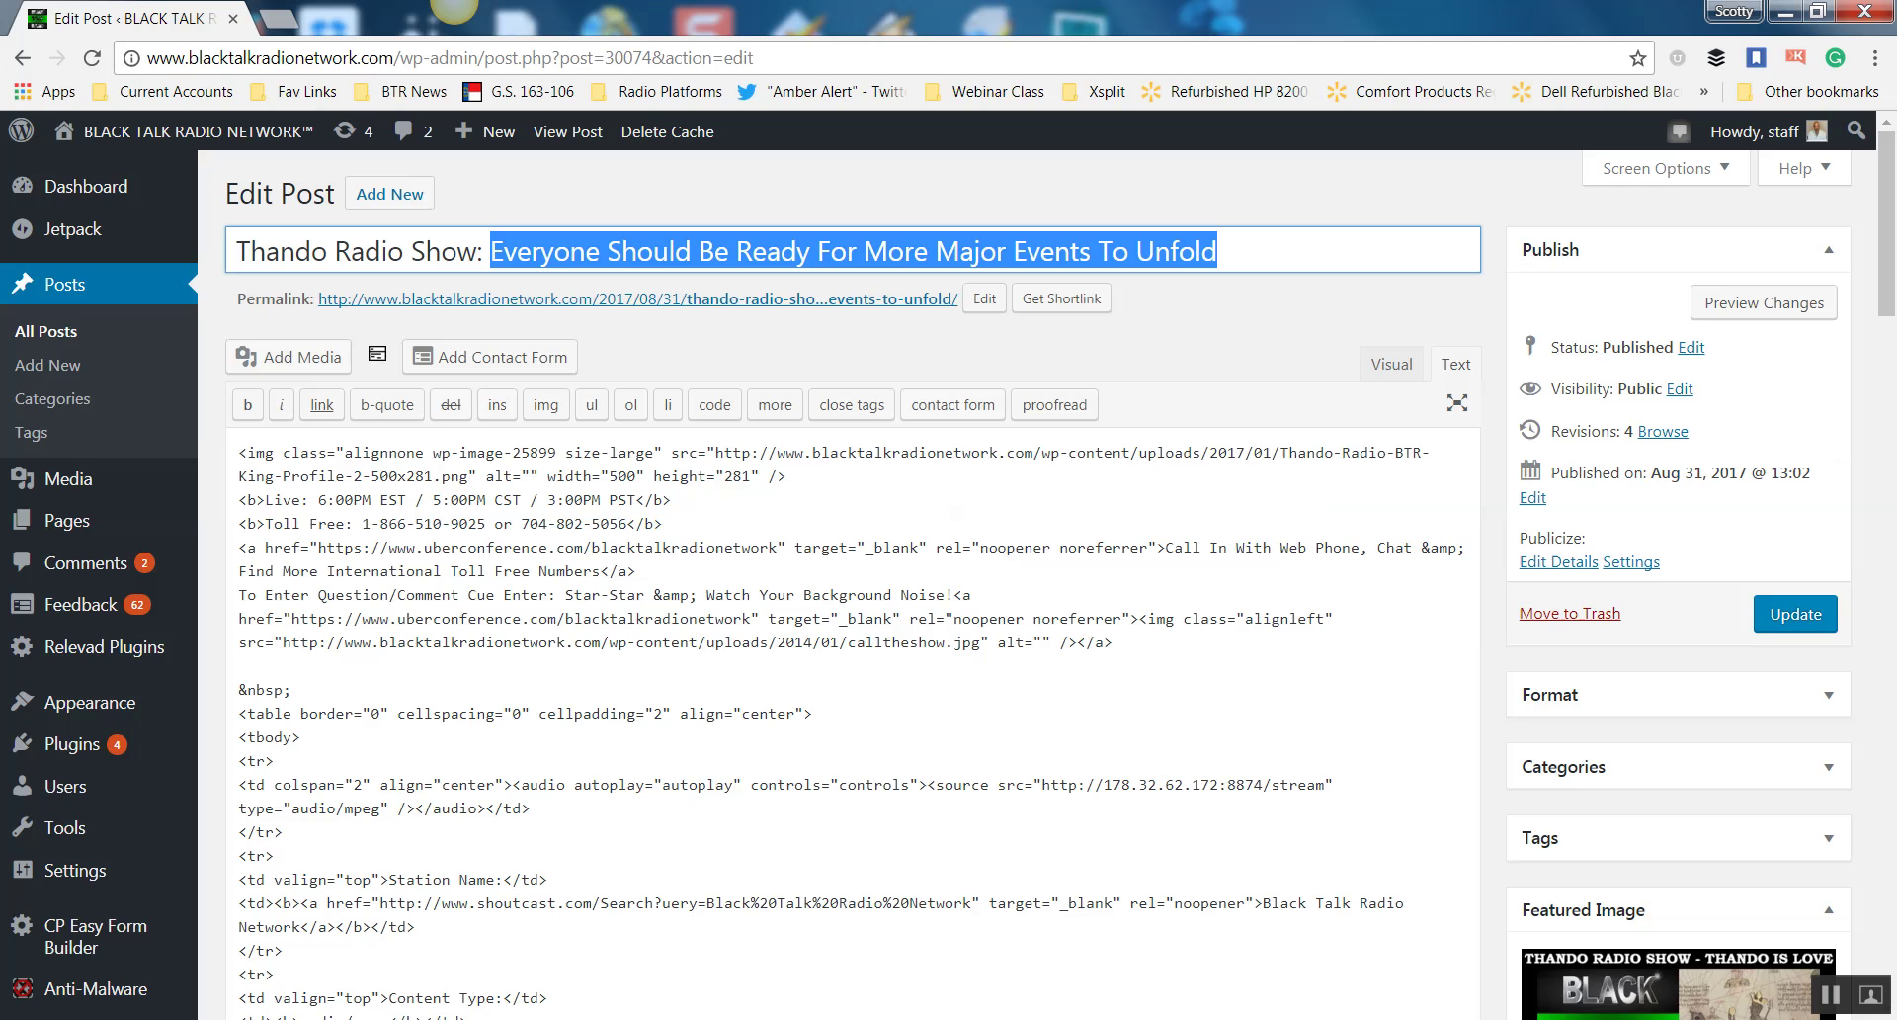
pyautogui.hotkey('alt', 'Tab')
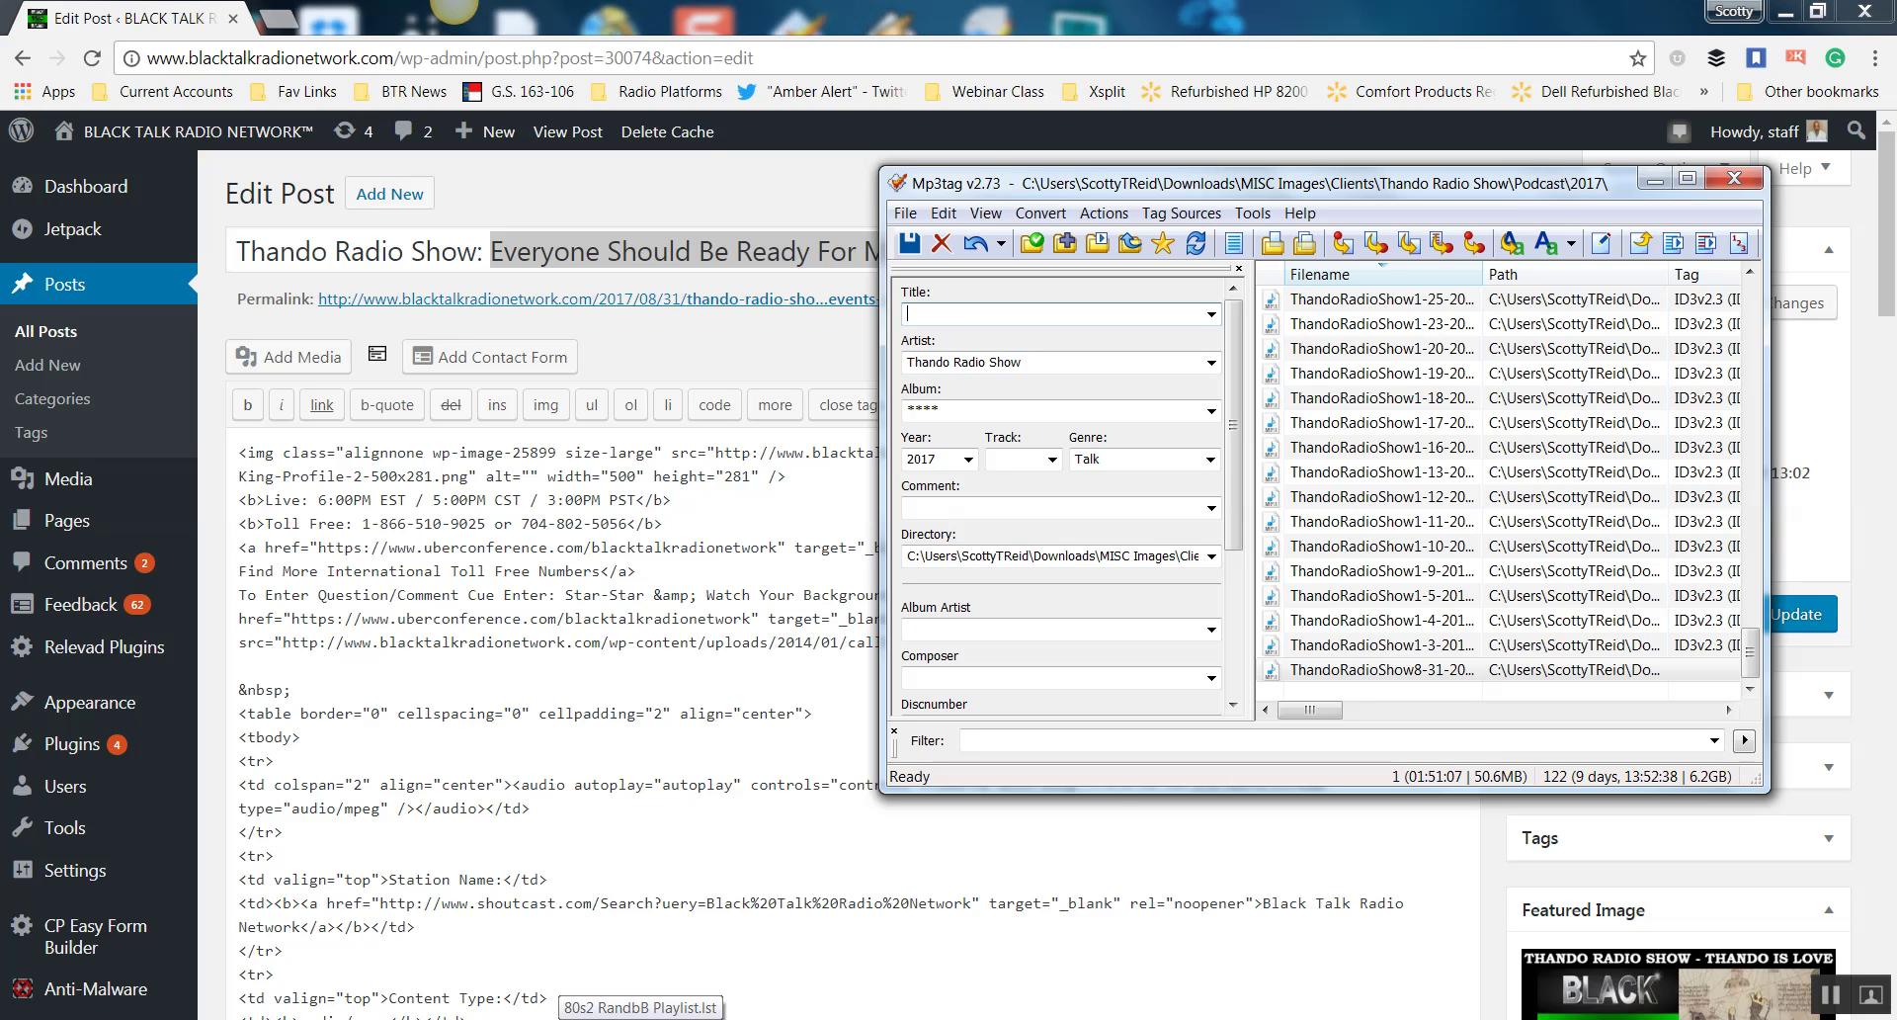
pyautogui.hotkey('ctrl', 'v')
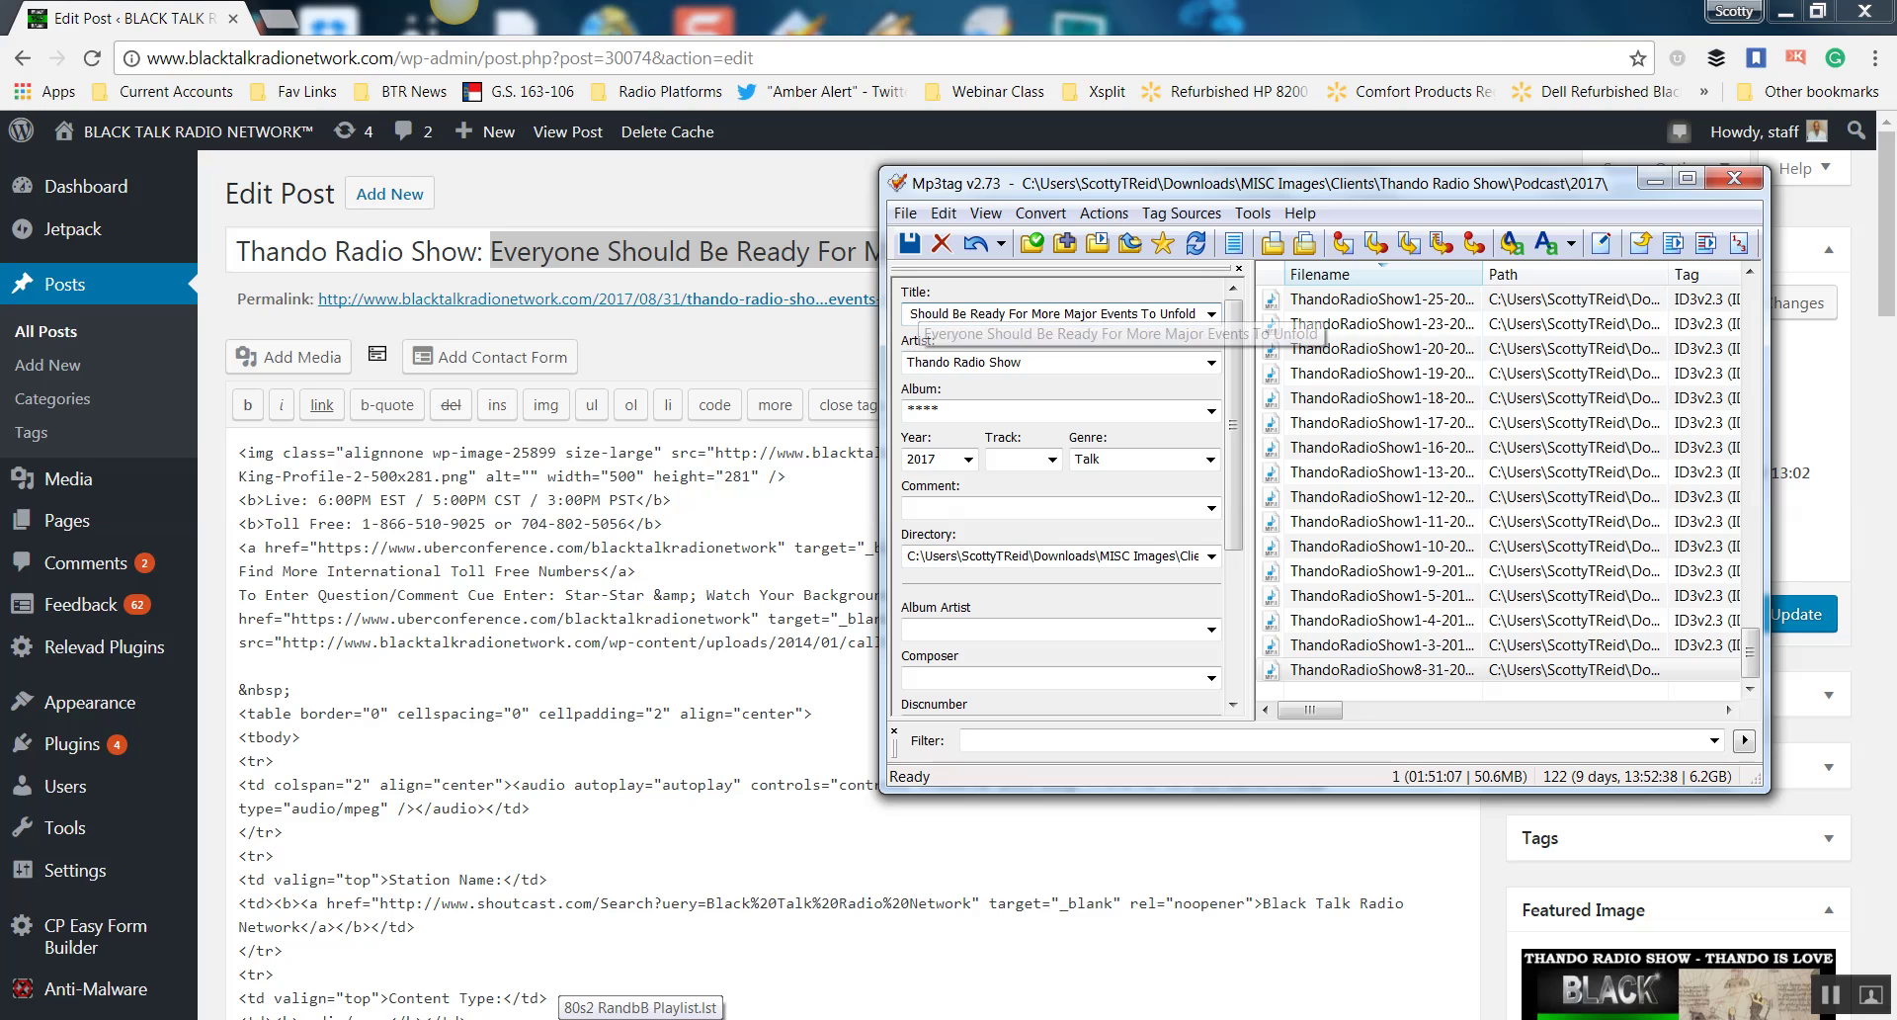
pyautogui.press('Home')
pyautogui.hotkey('ctrl', 'shift', 'Right')
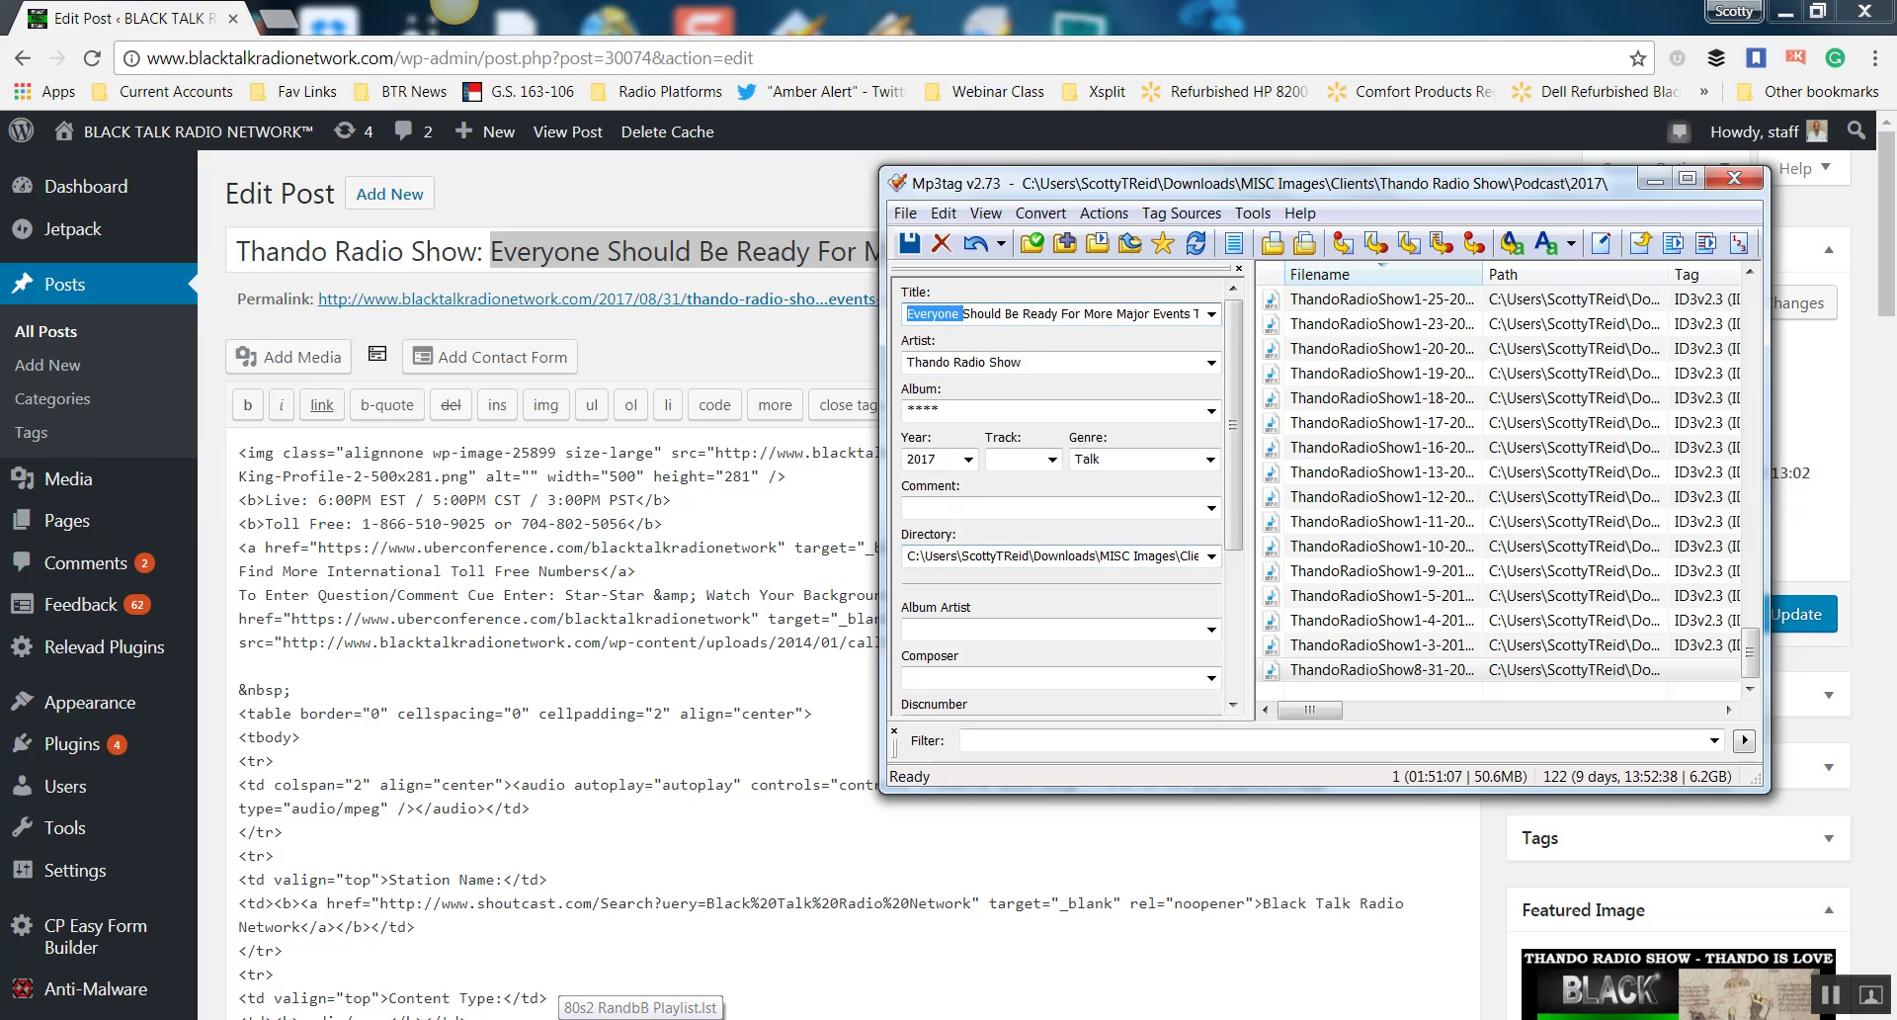
pyautogui.scroll(-3, 1233, 543)
pyautogui.scroll(-1, 994, 632)
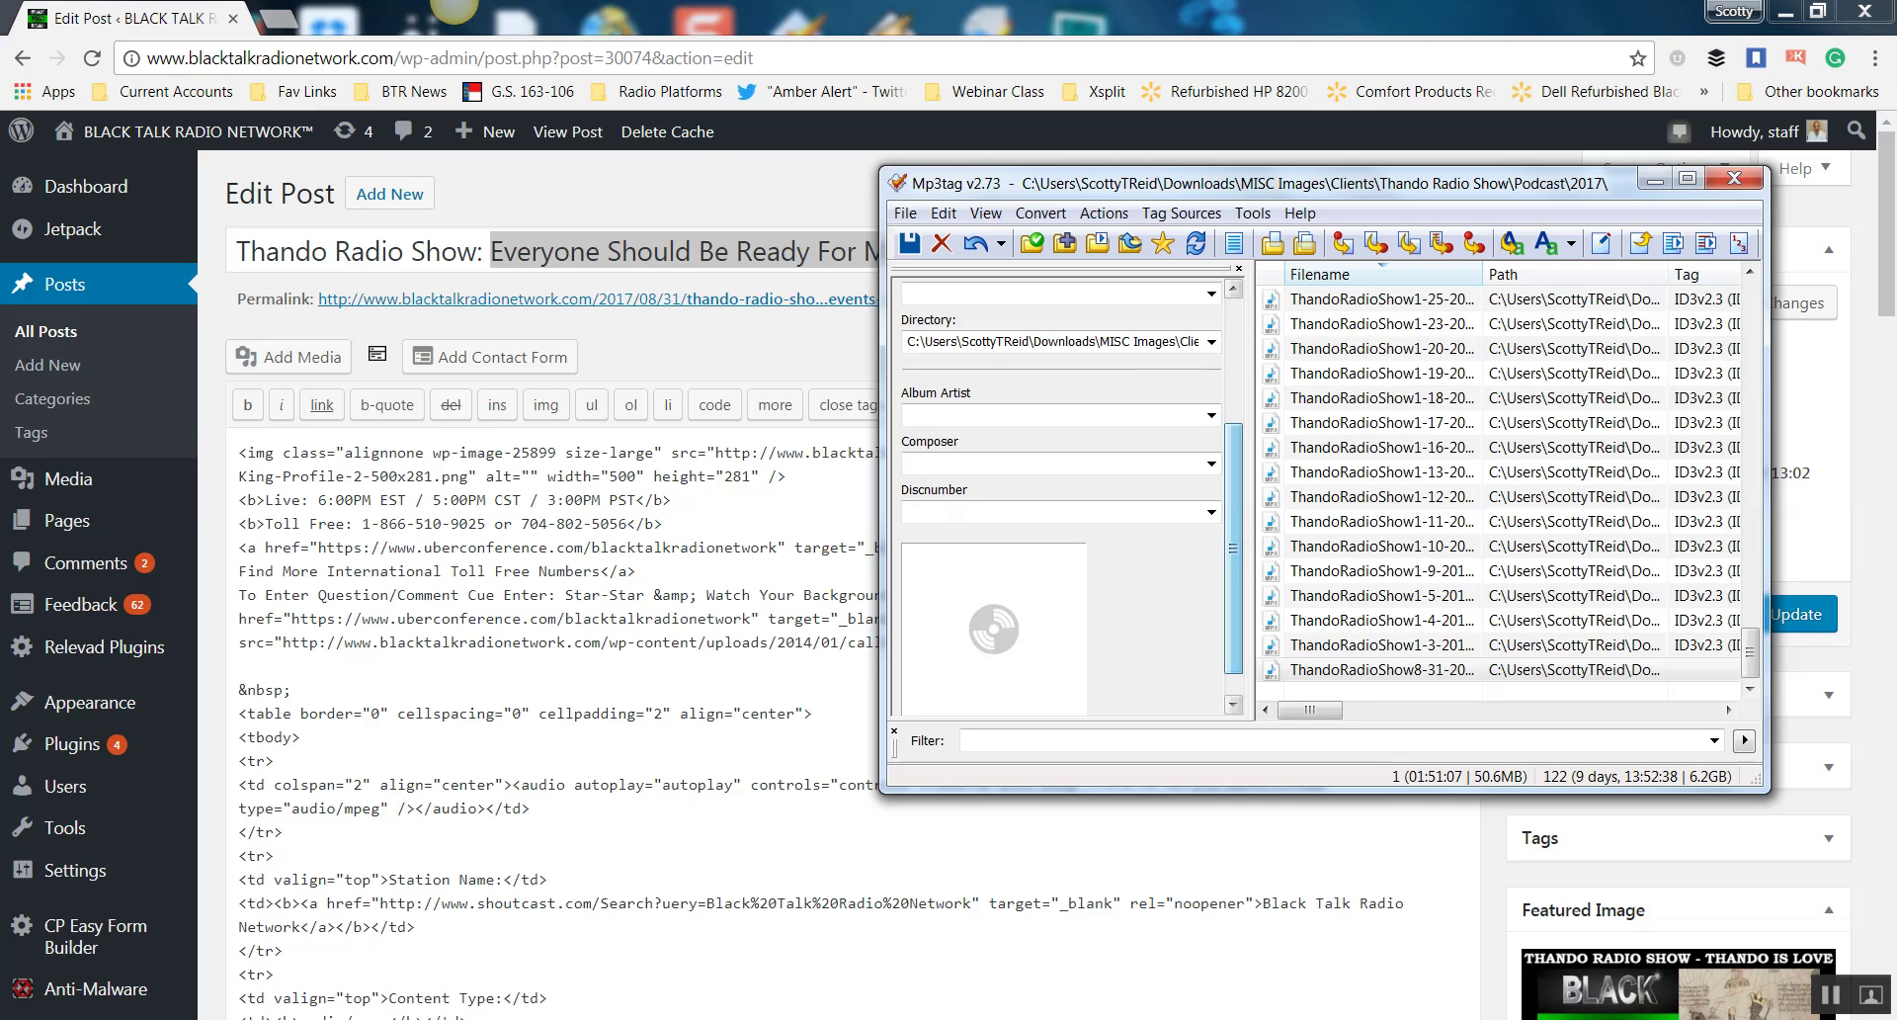
pyautogui.rightClick(1023, 590)
pyautogui.click(1087, 602)
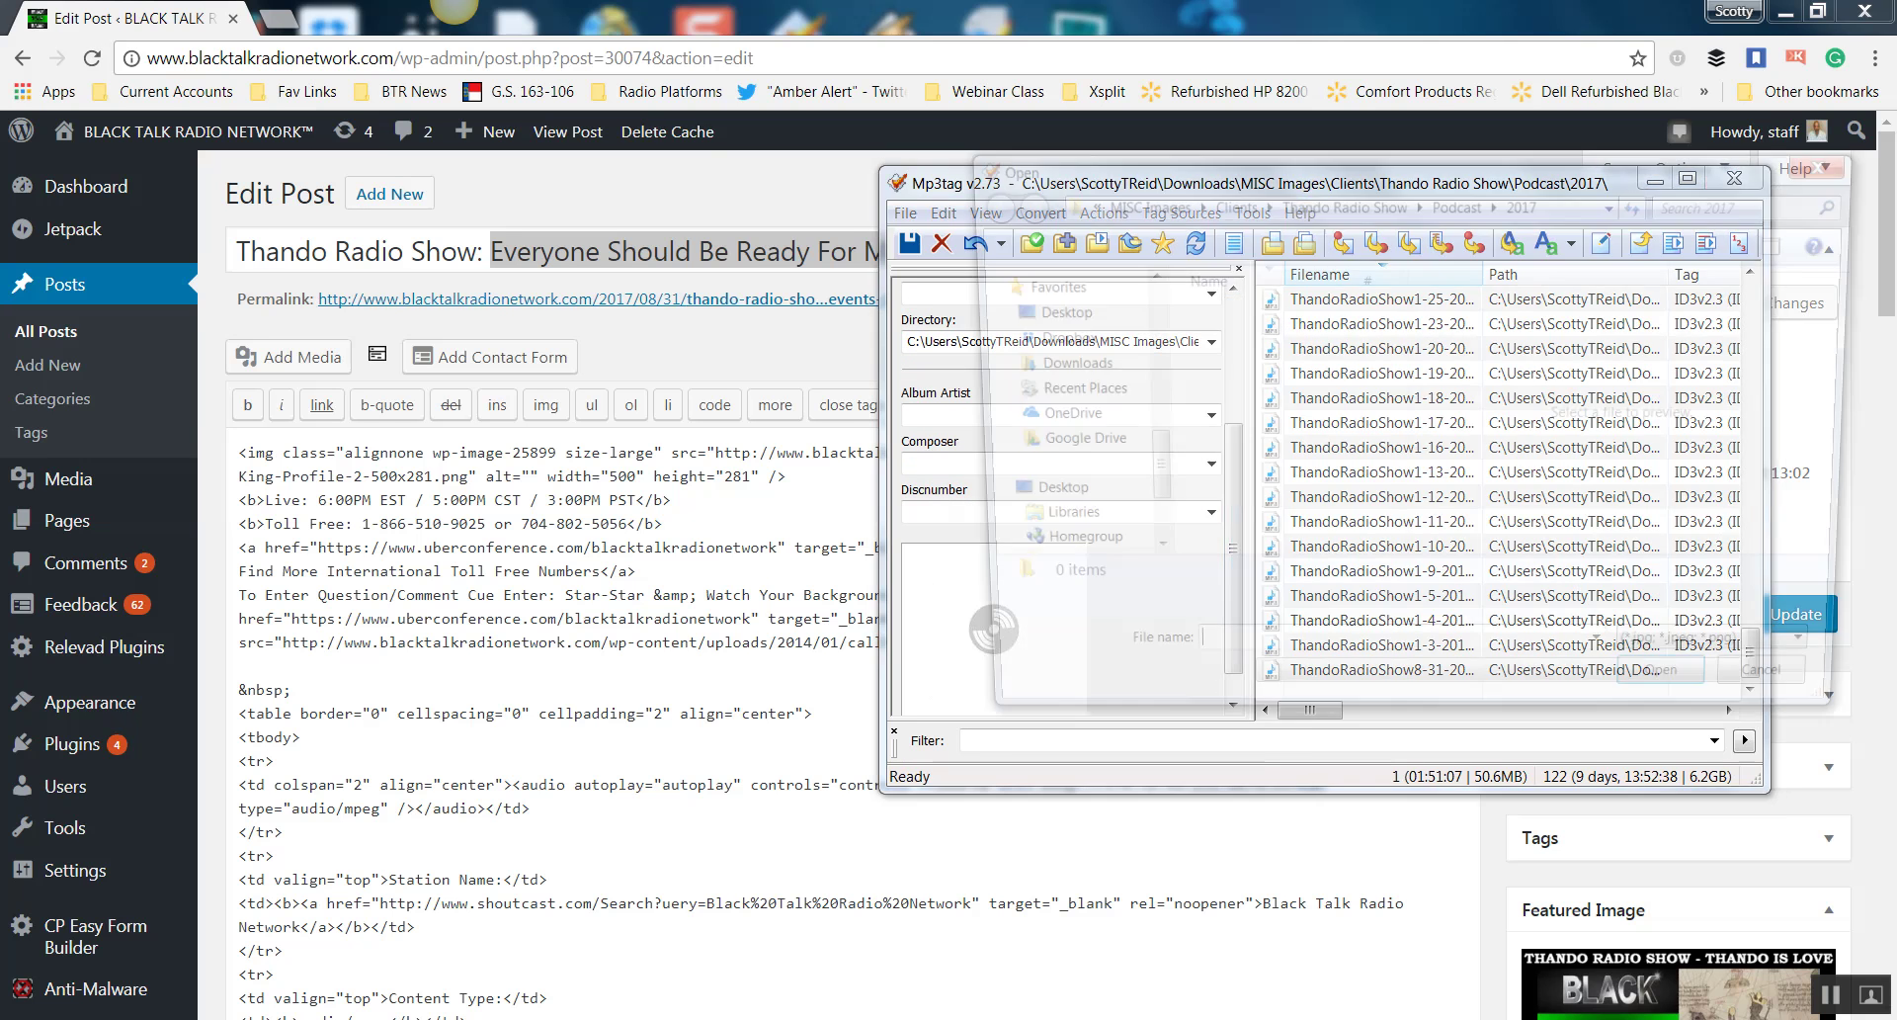
pyautogui.click(1270, 343)
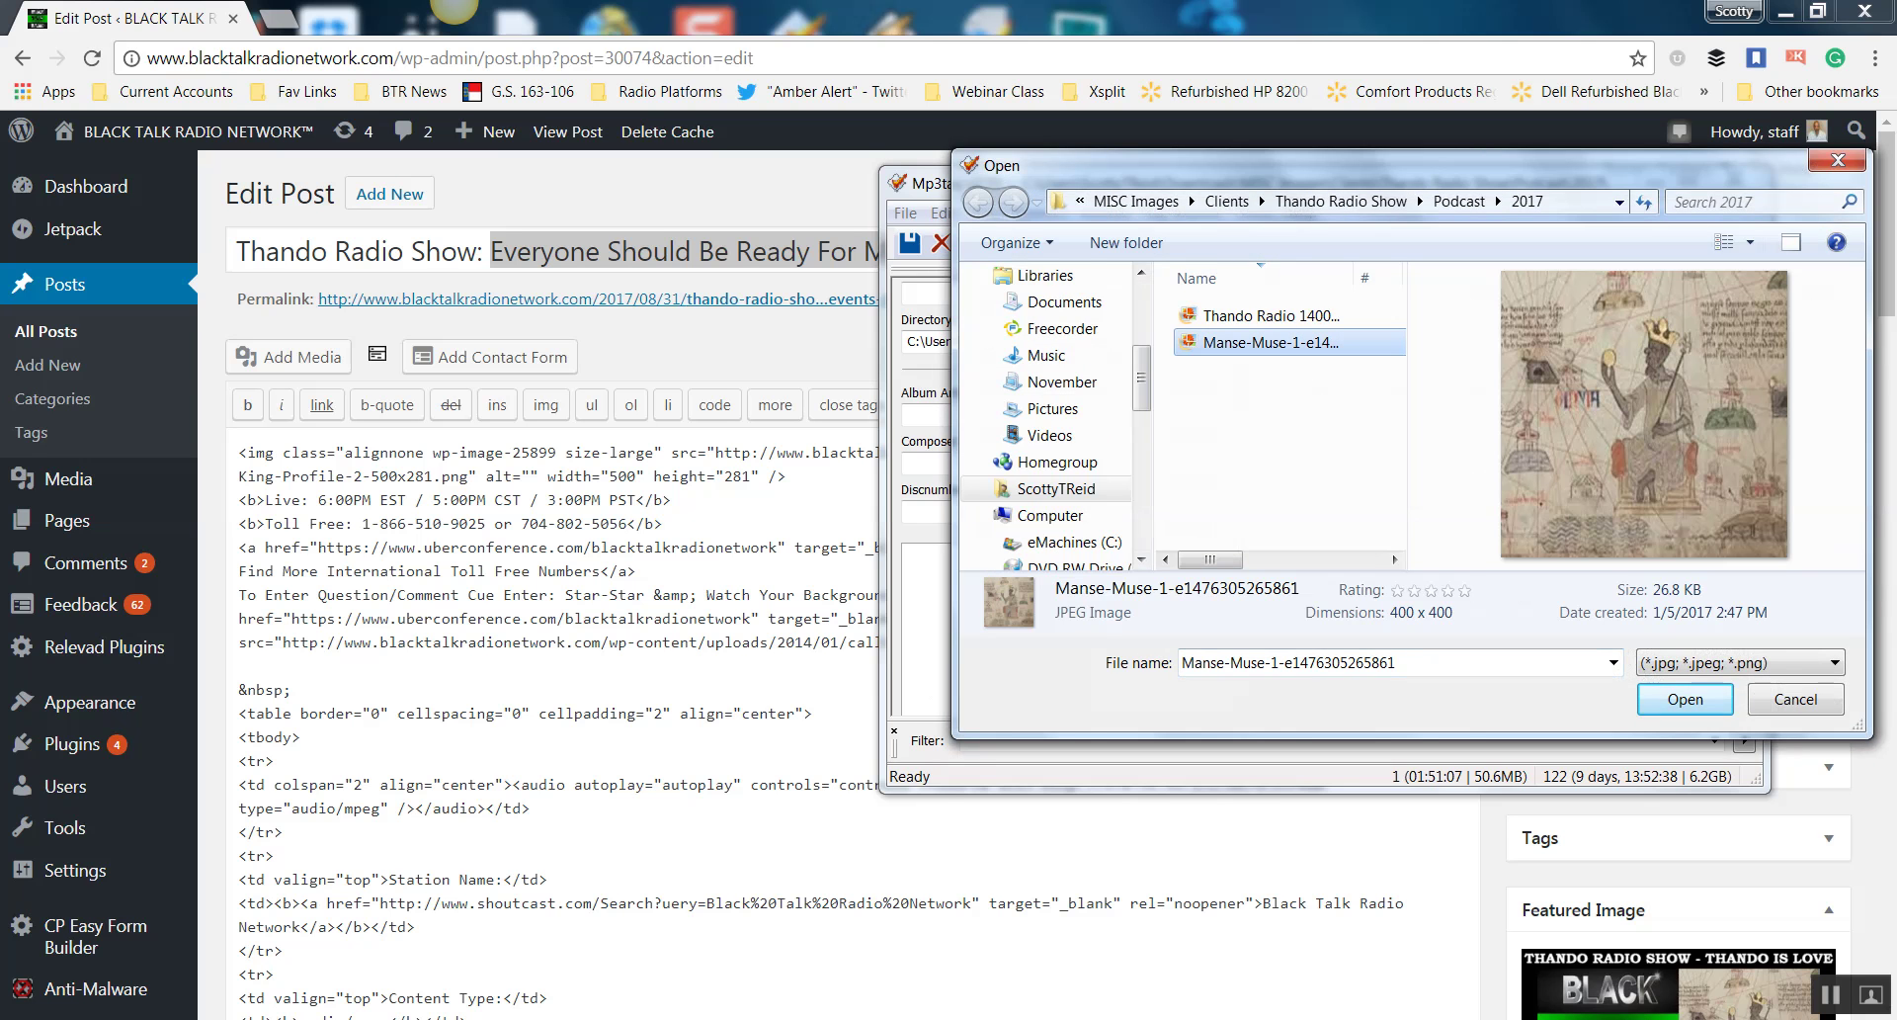
pyautogui.click(1685, 699)
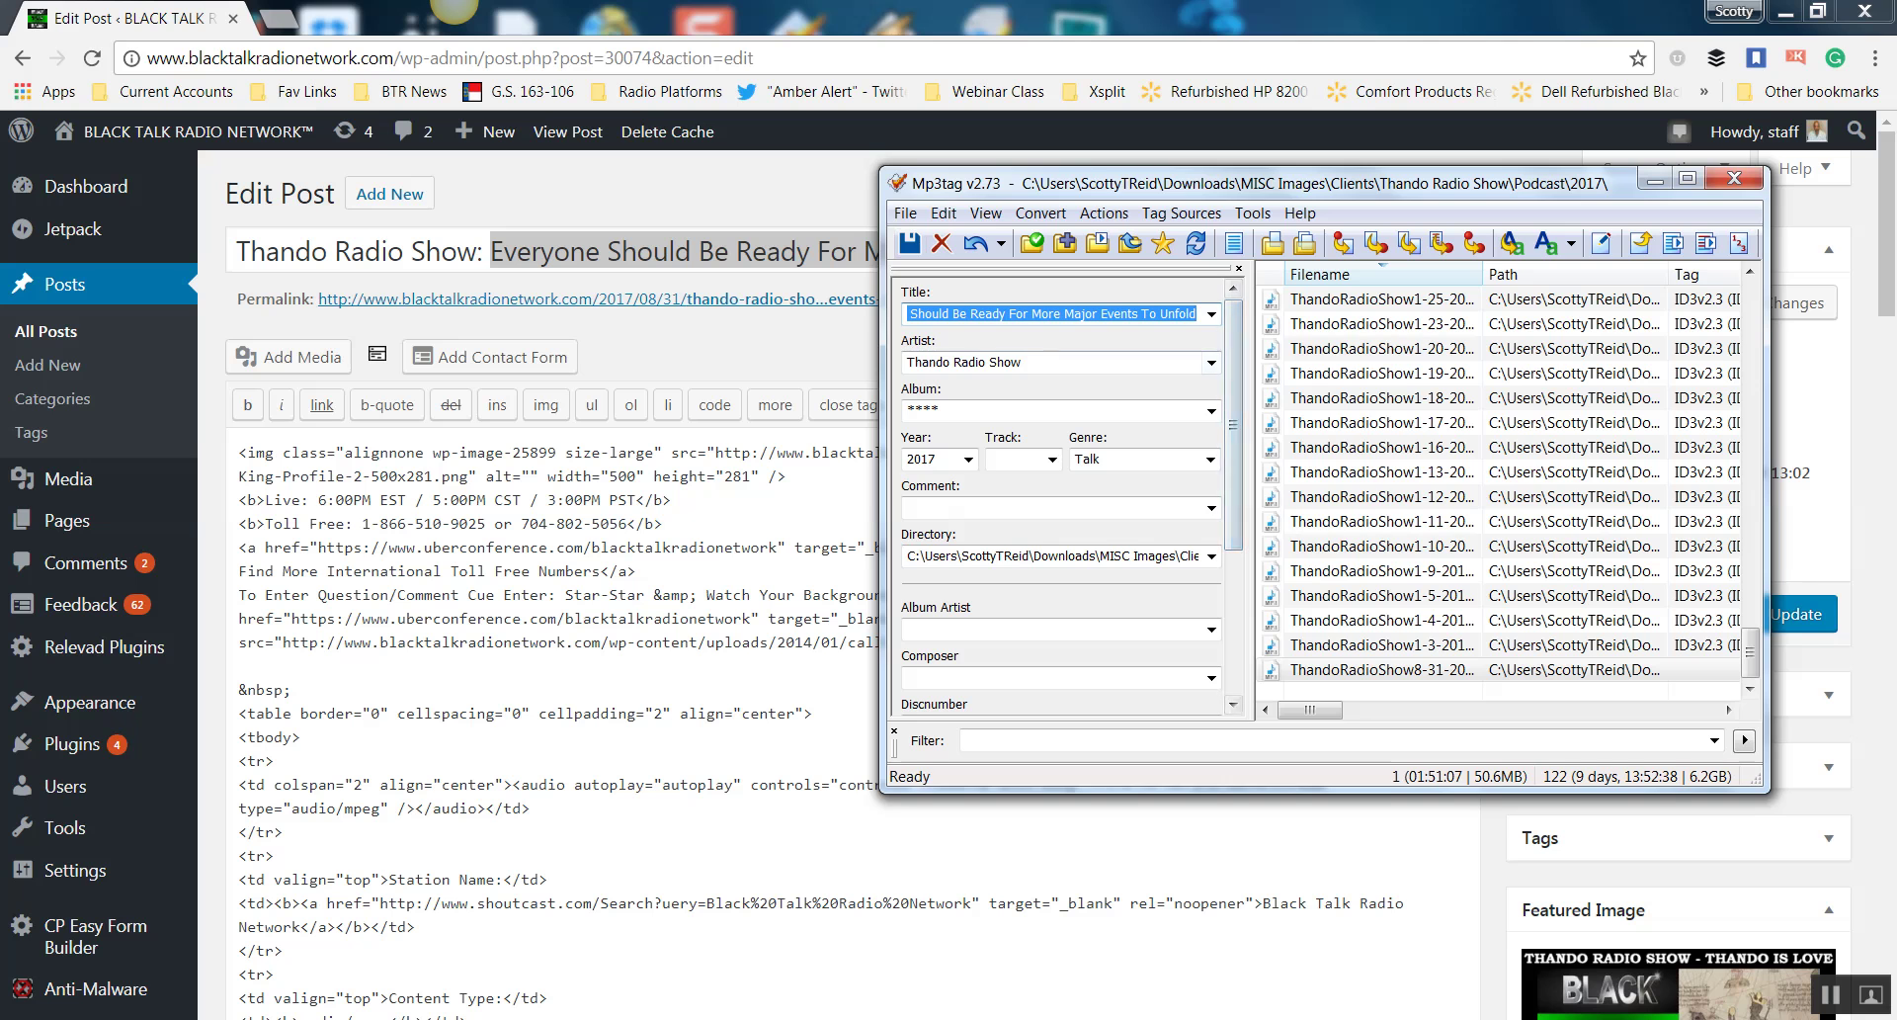
# Save the tags of the 8-31-2017 file and check its tag fields and cover.
pyautogui.click(909, 244)
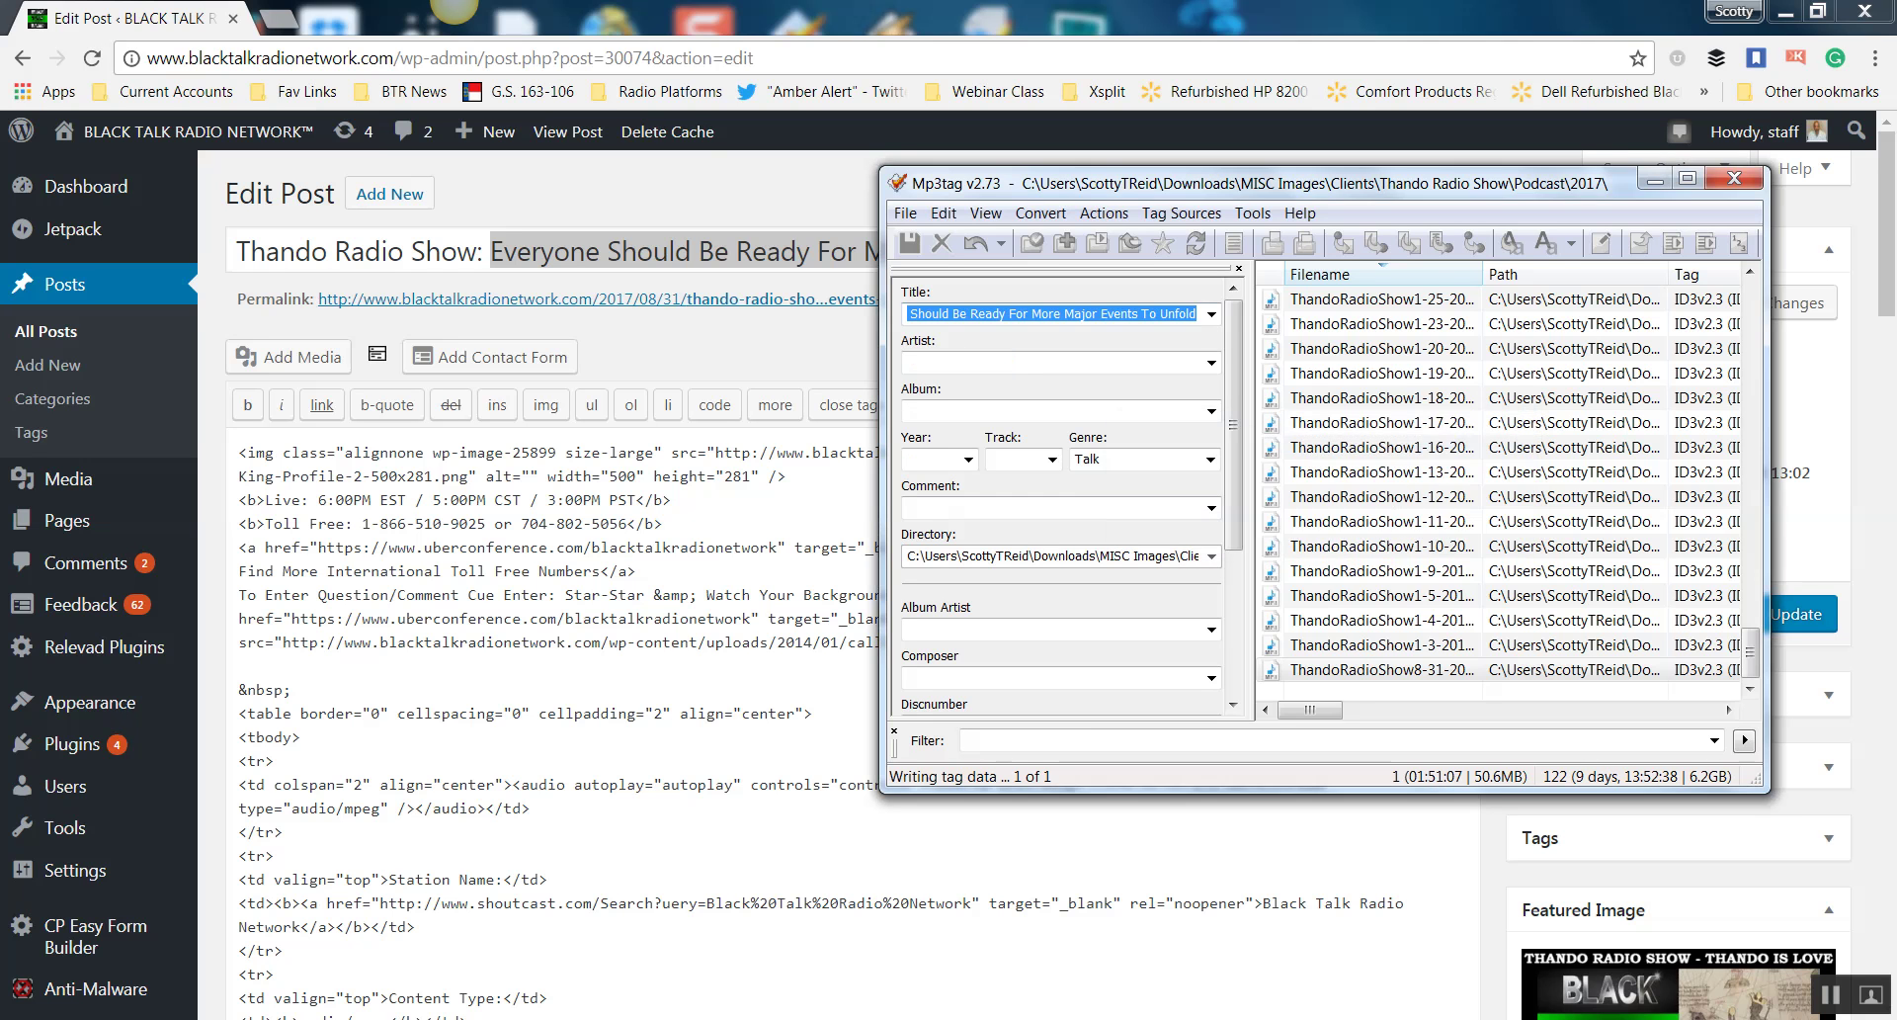
pyautogui.press('Return')
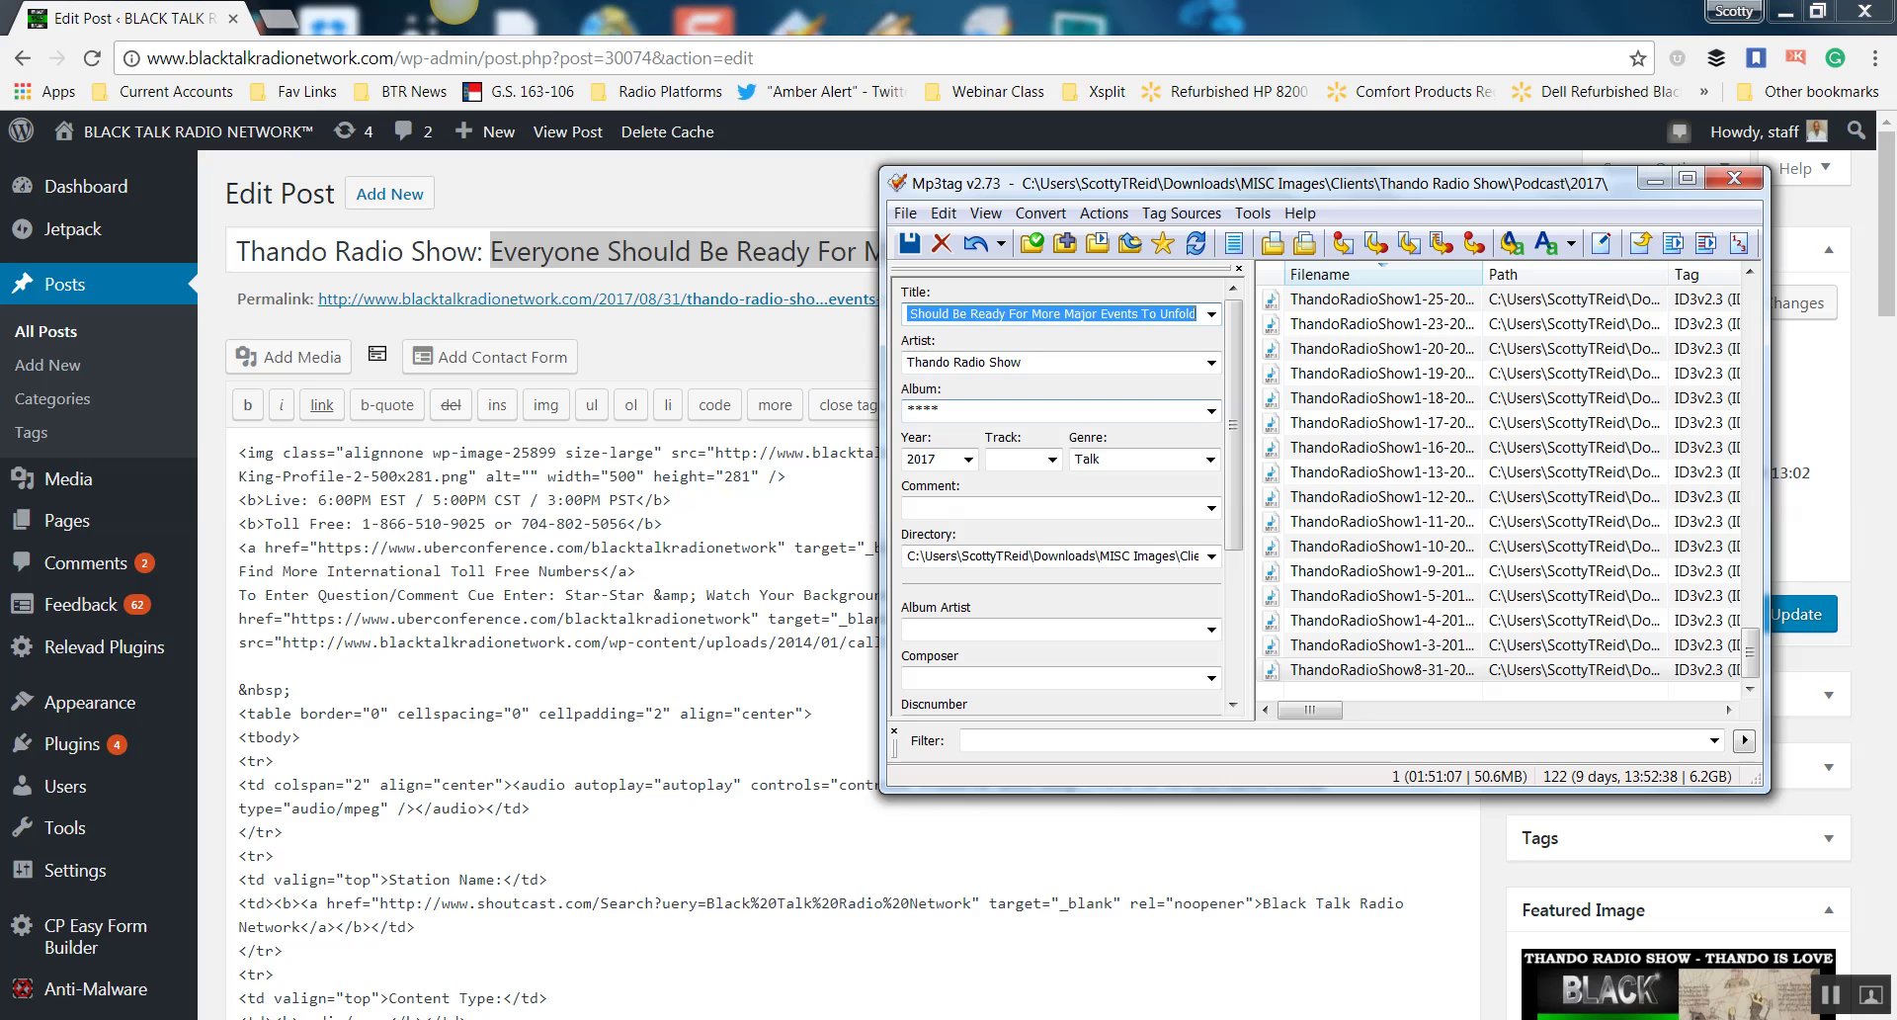
pyautogui.press('Tab')
pyautogui.press('Tab')
pyautogui.click(942, 410)
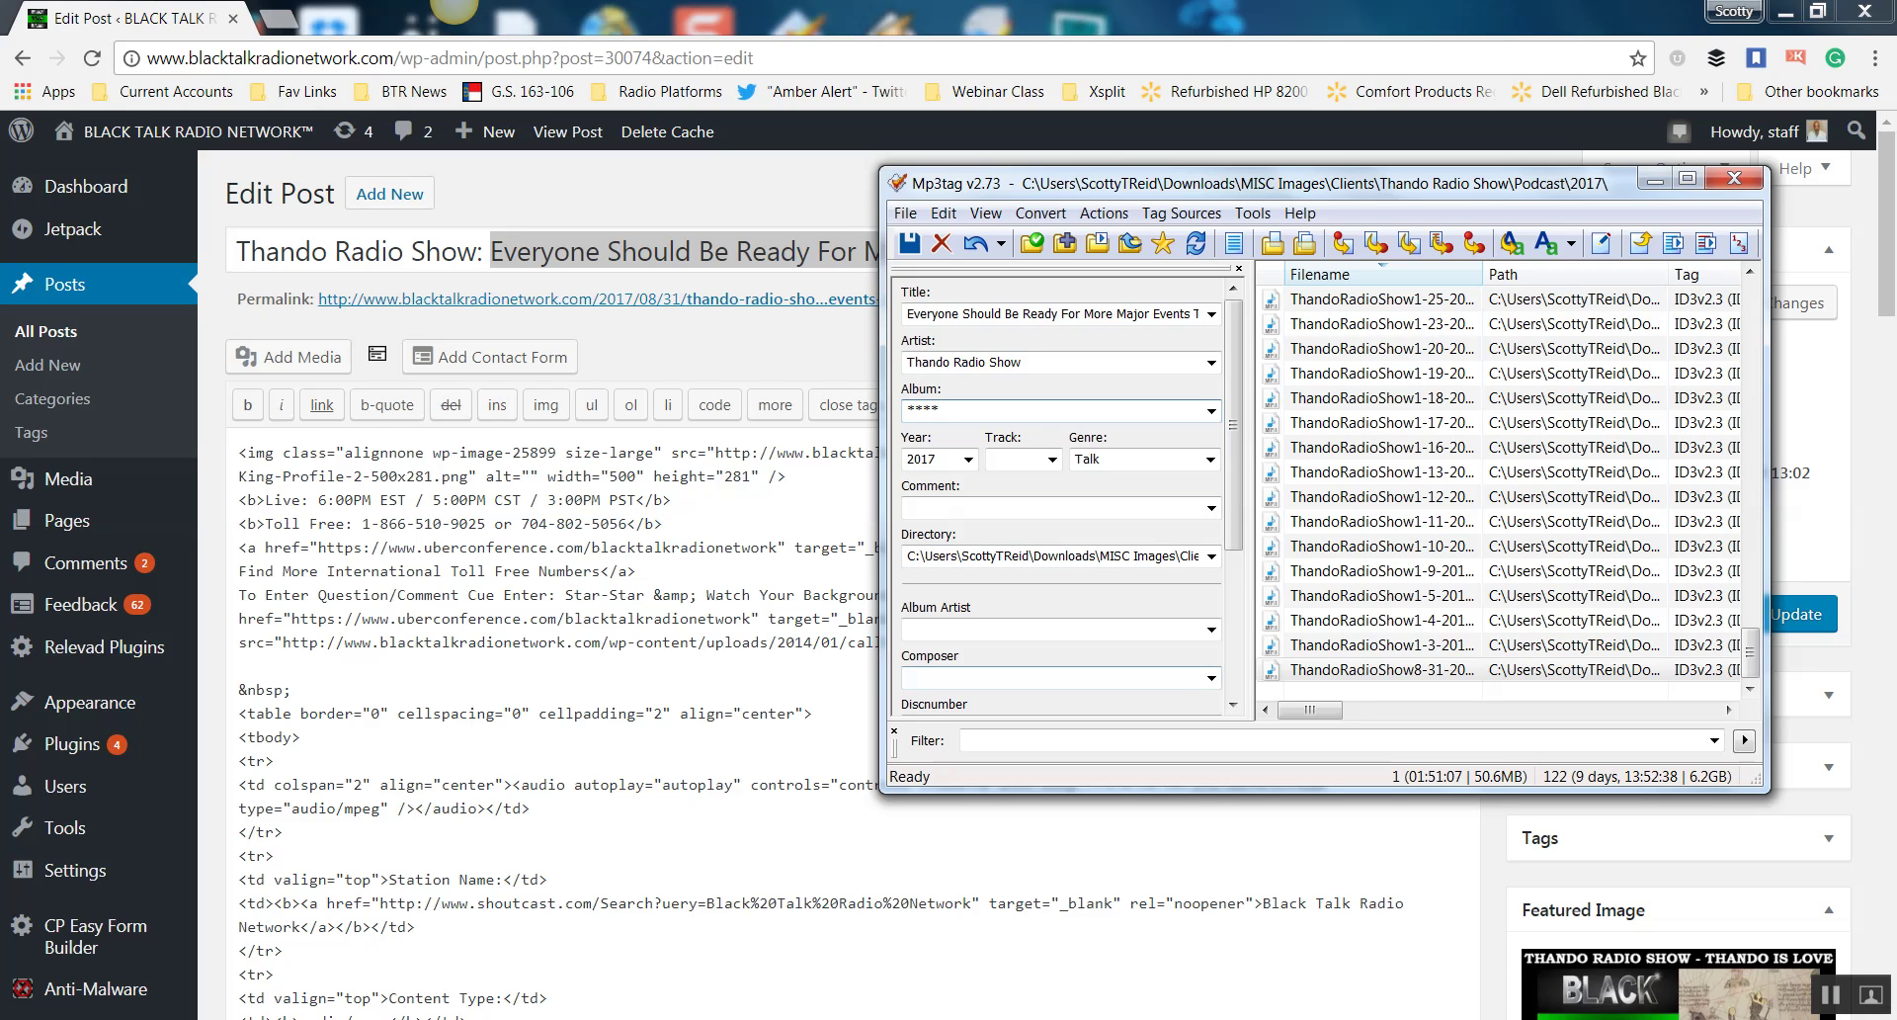
pyautogui.scroll(-5, 1062, 494)
pyautogui.scroll(5, 1063, 494)
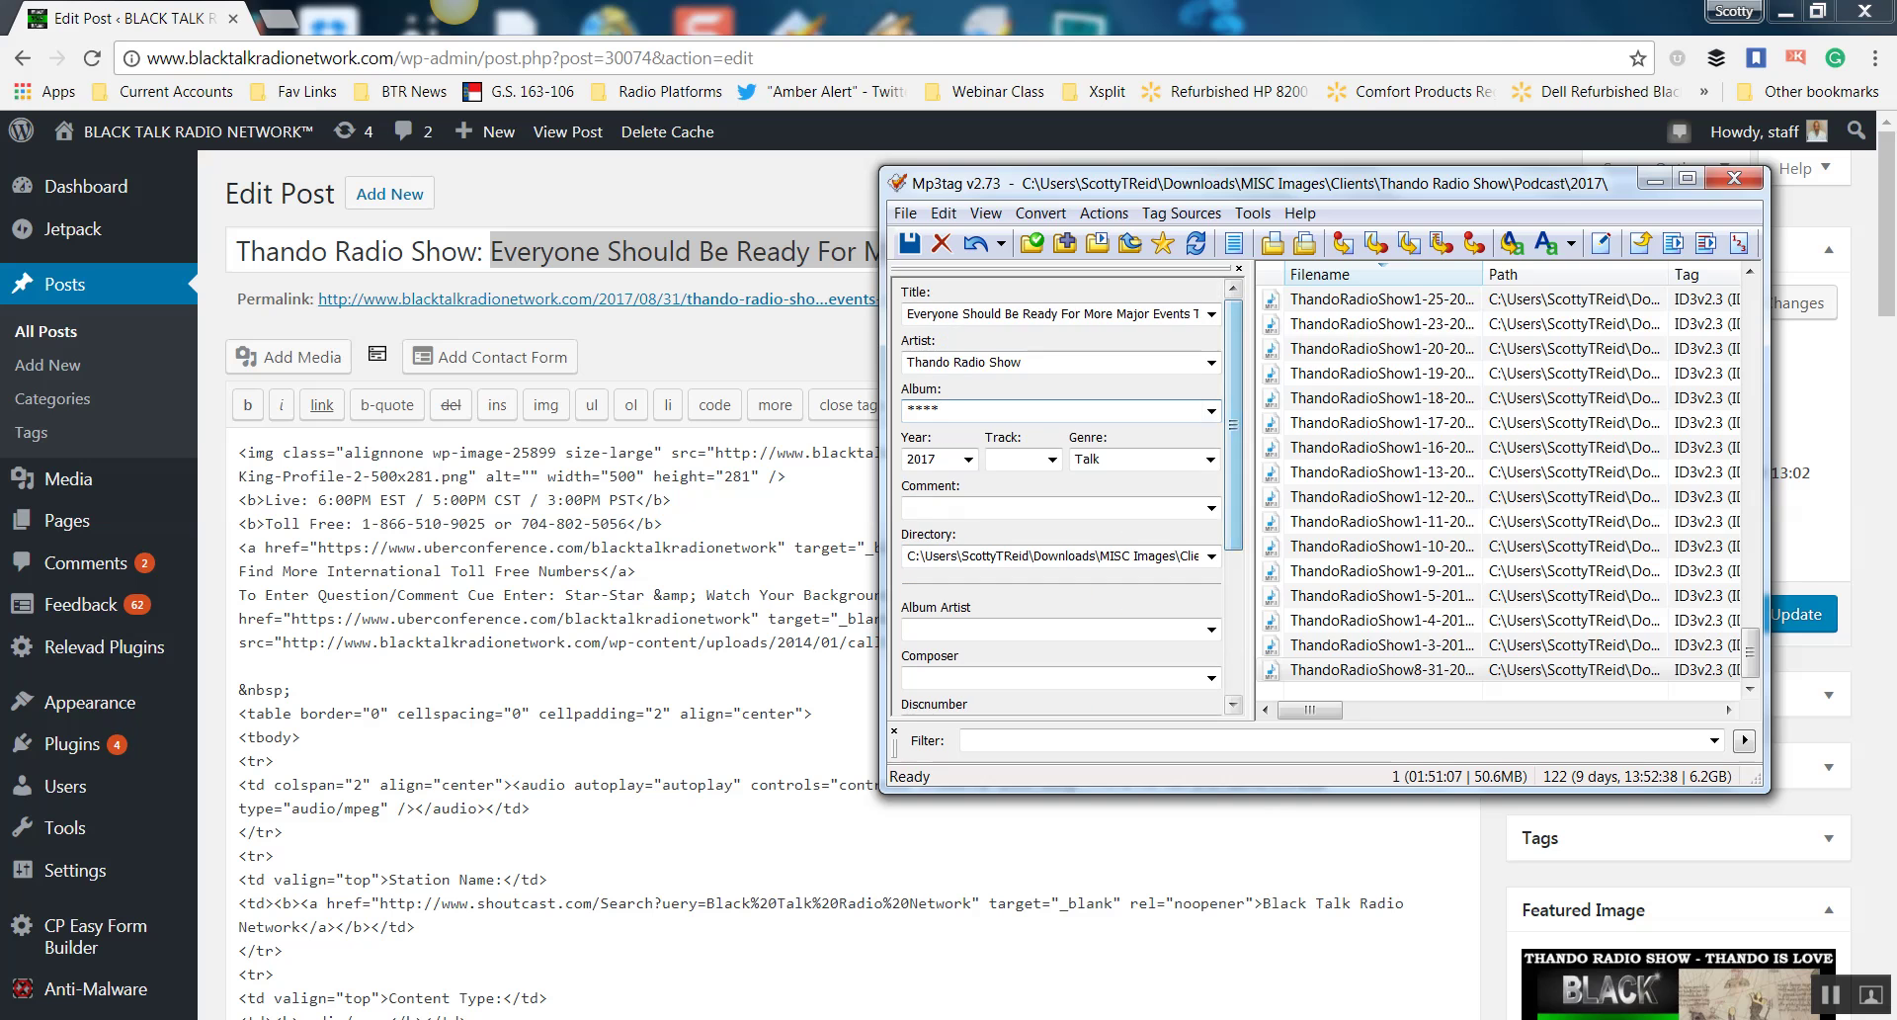
# Switch to the WordPress post, review its content in Visual mode, return to Text mode and keep the current Windows color scheme.
pyautogui.click(751, 336)
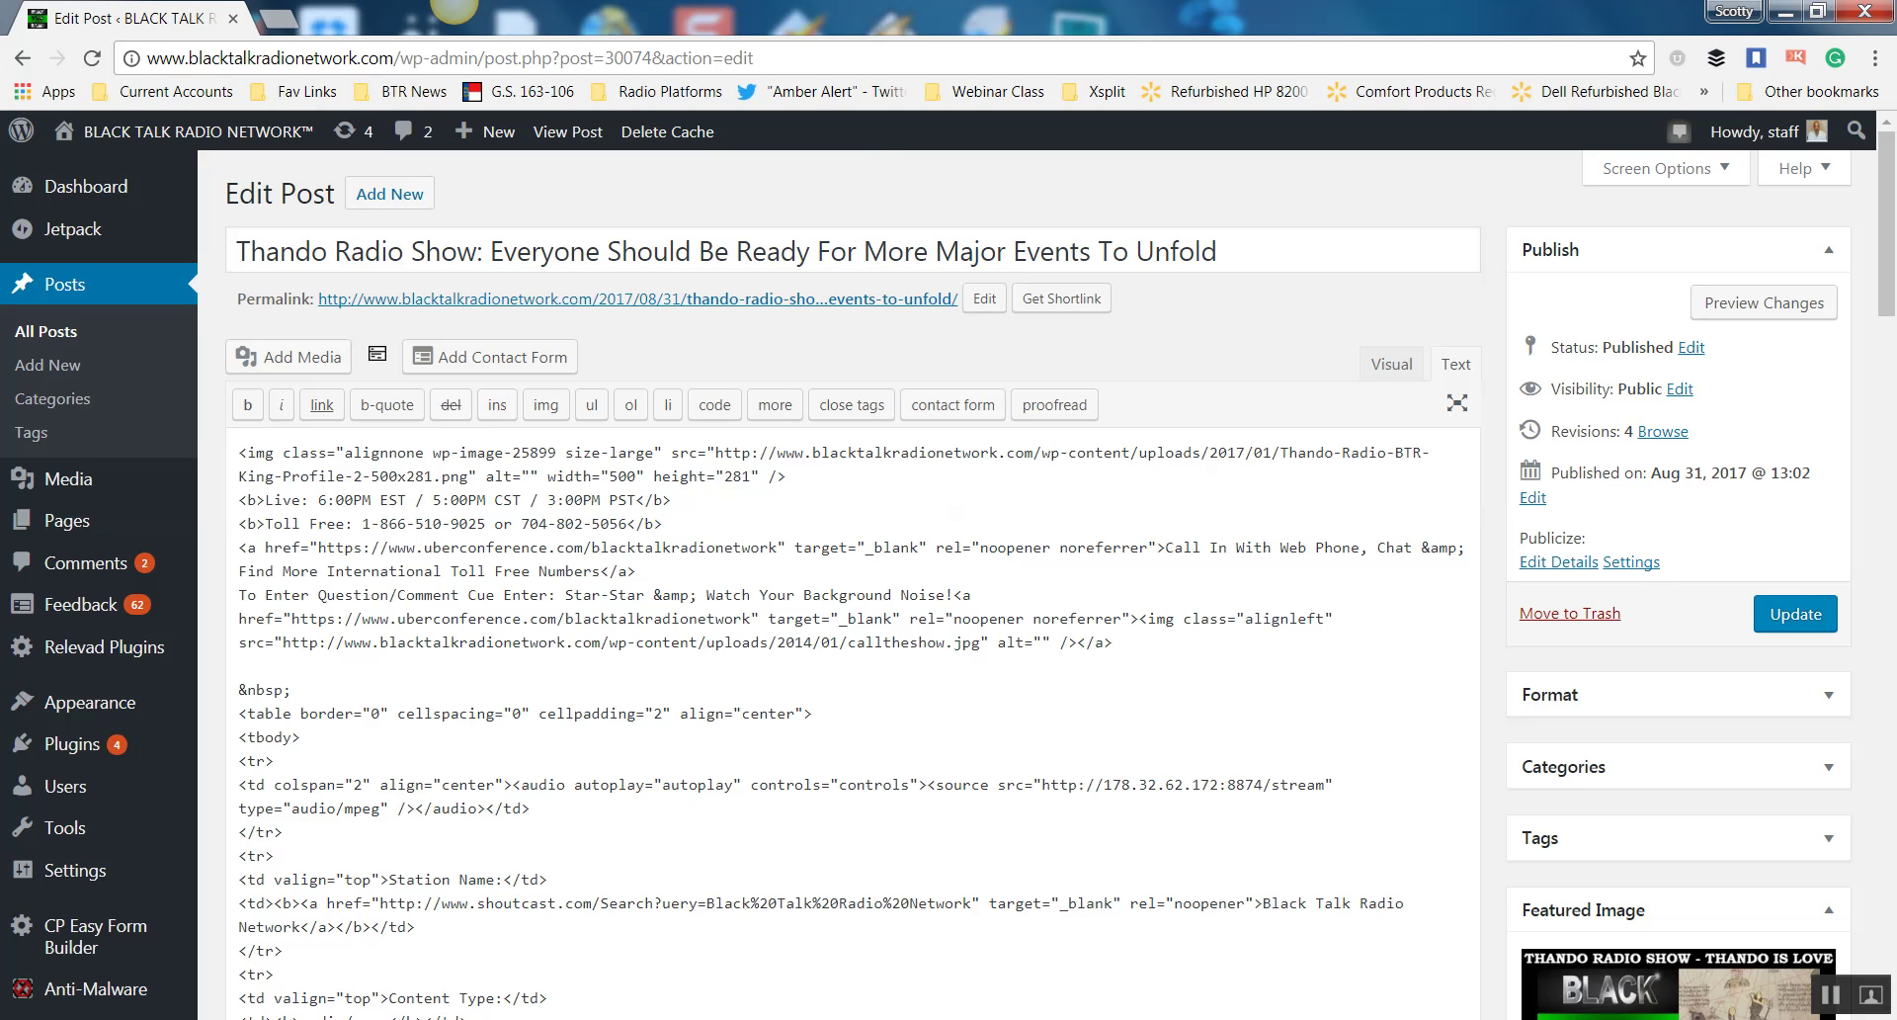
pyautogui.click(1392, 364)
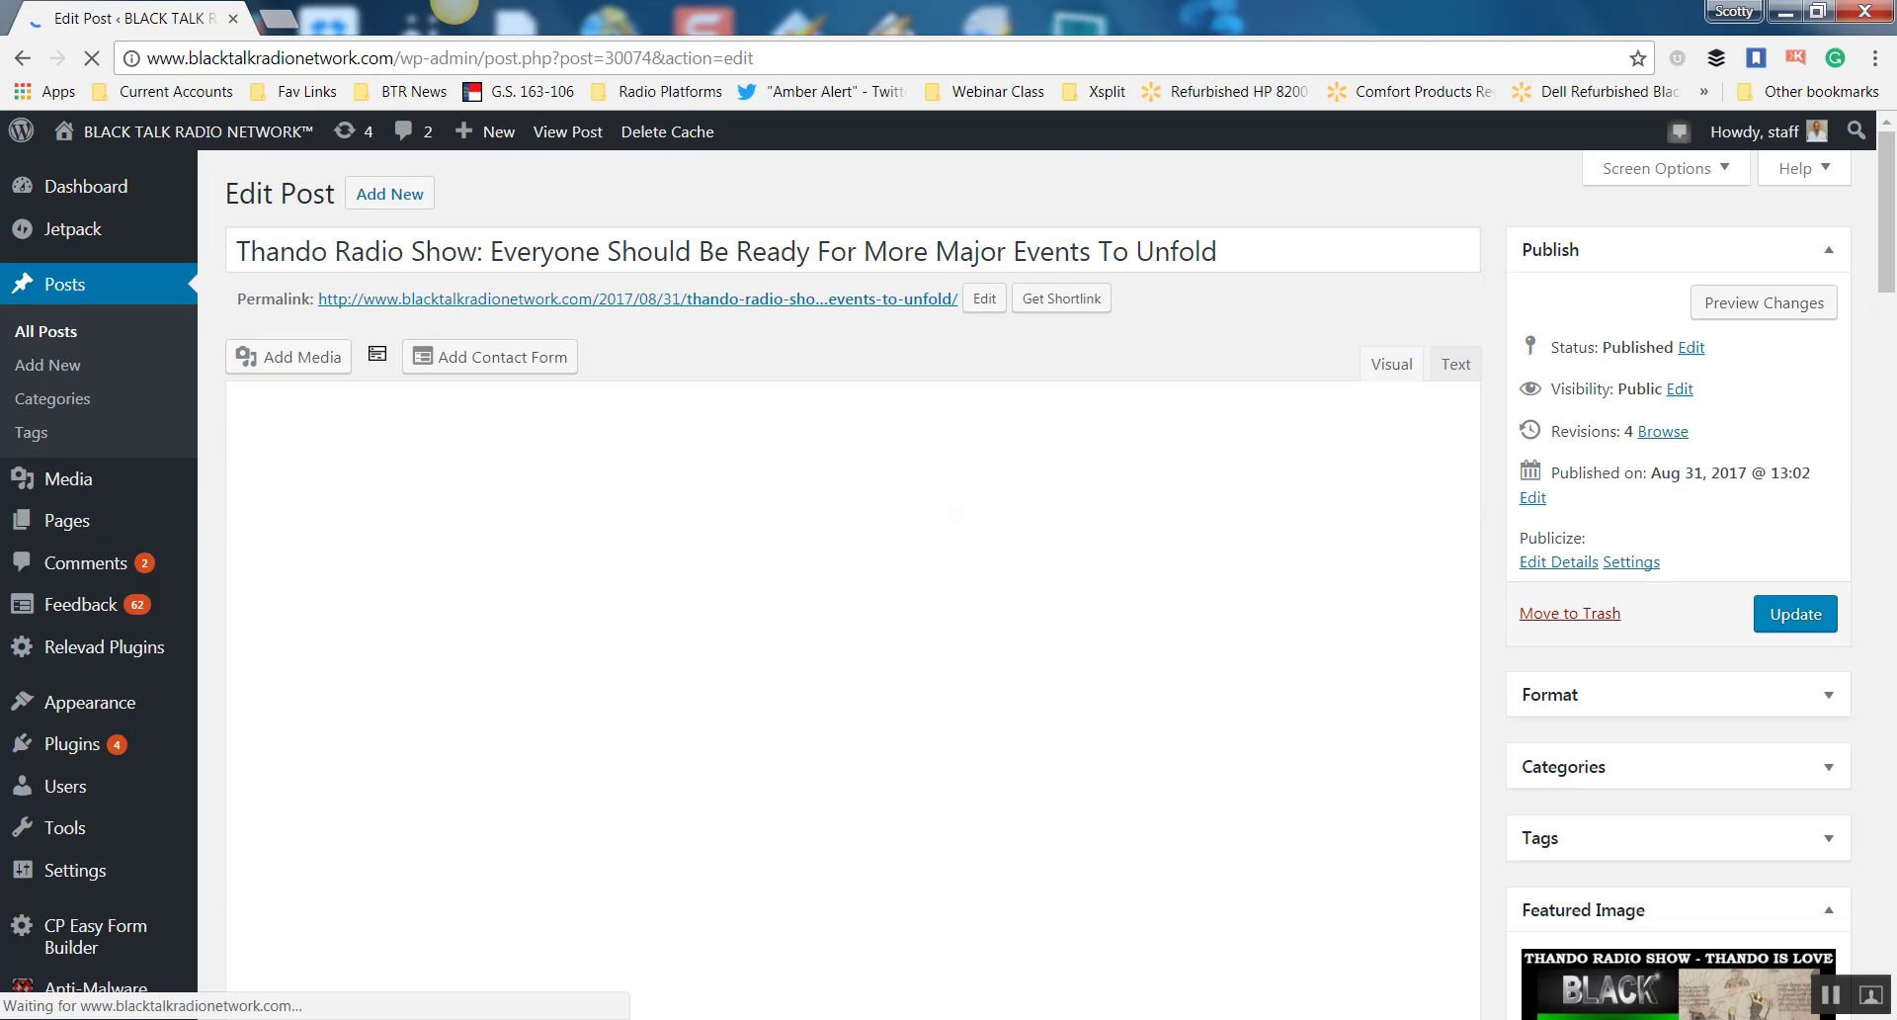
pyautogui.scroll(-2, 850, 593)
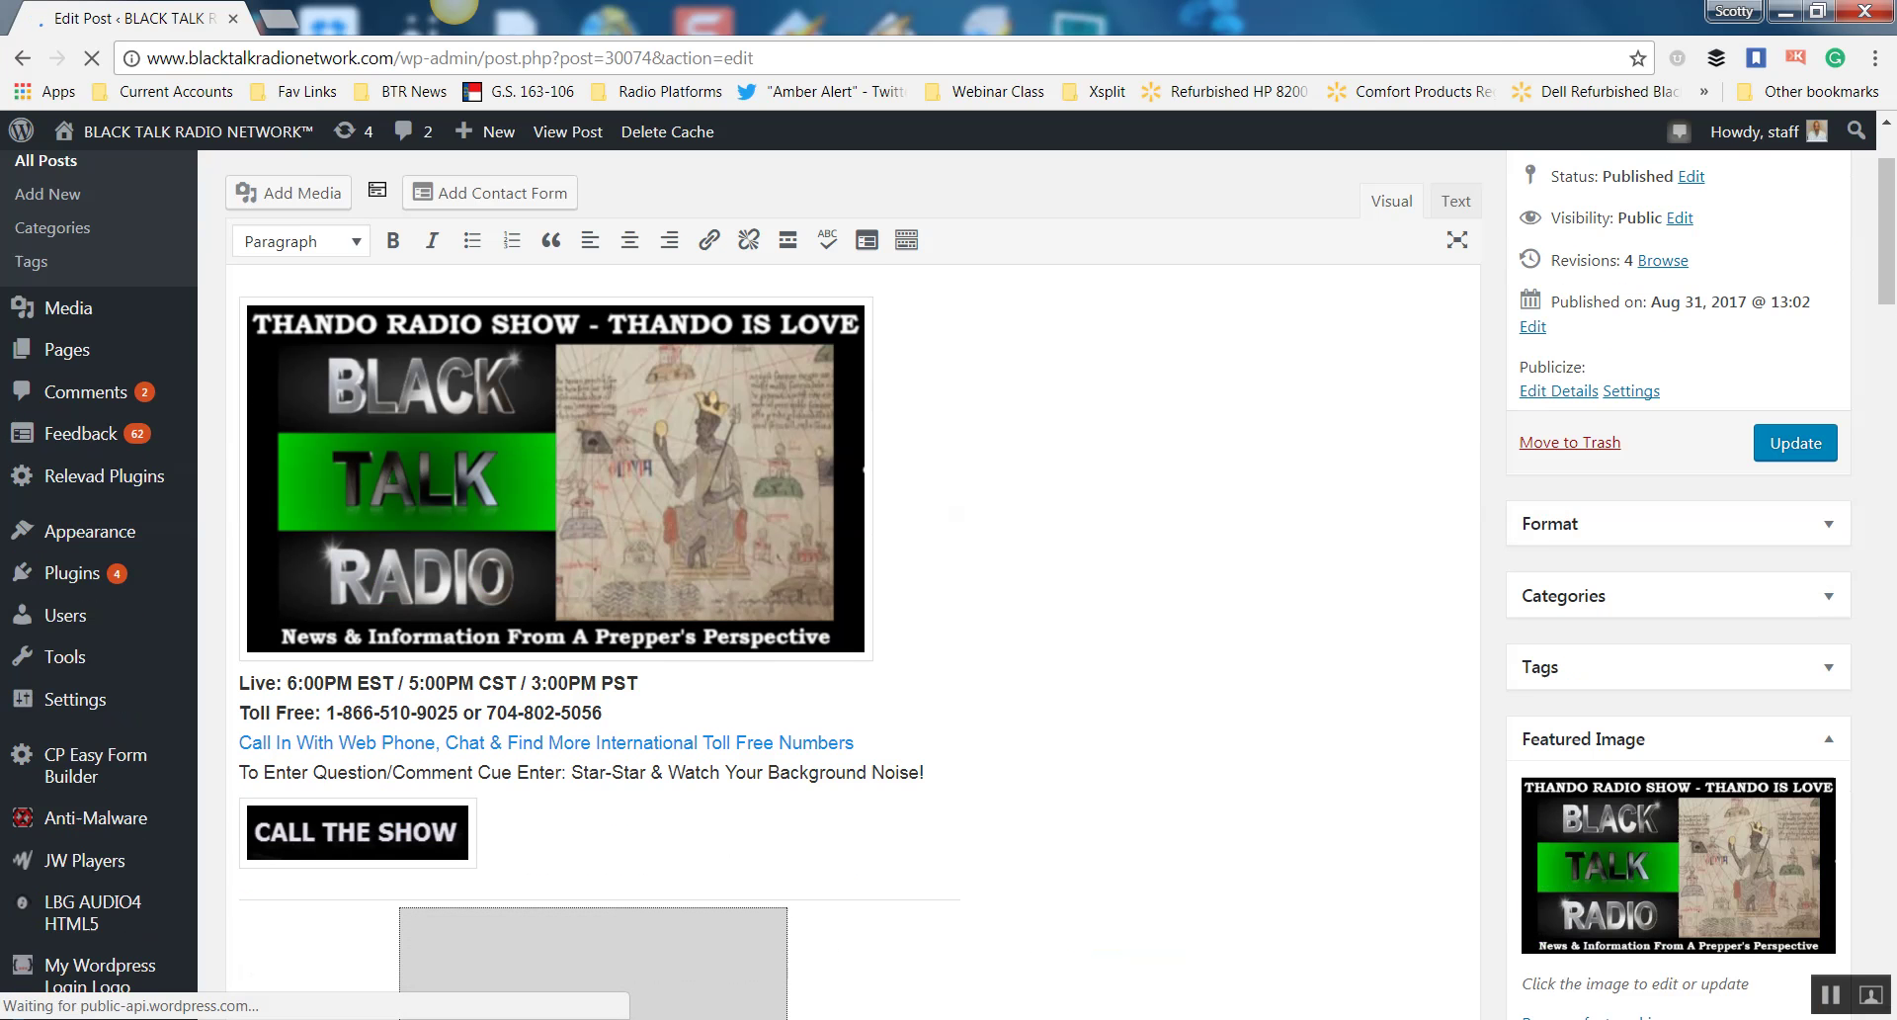
pyautogui.scroll(-2, 850, 593)
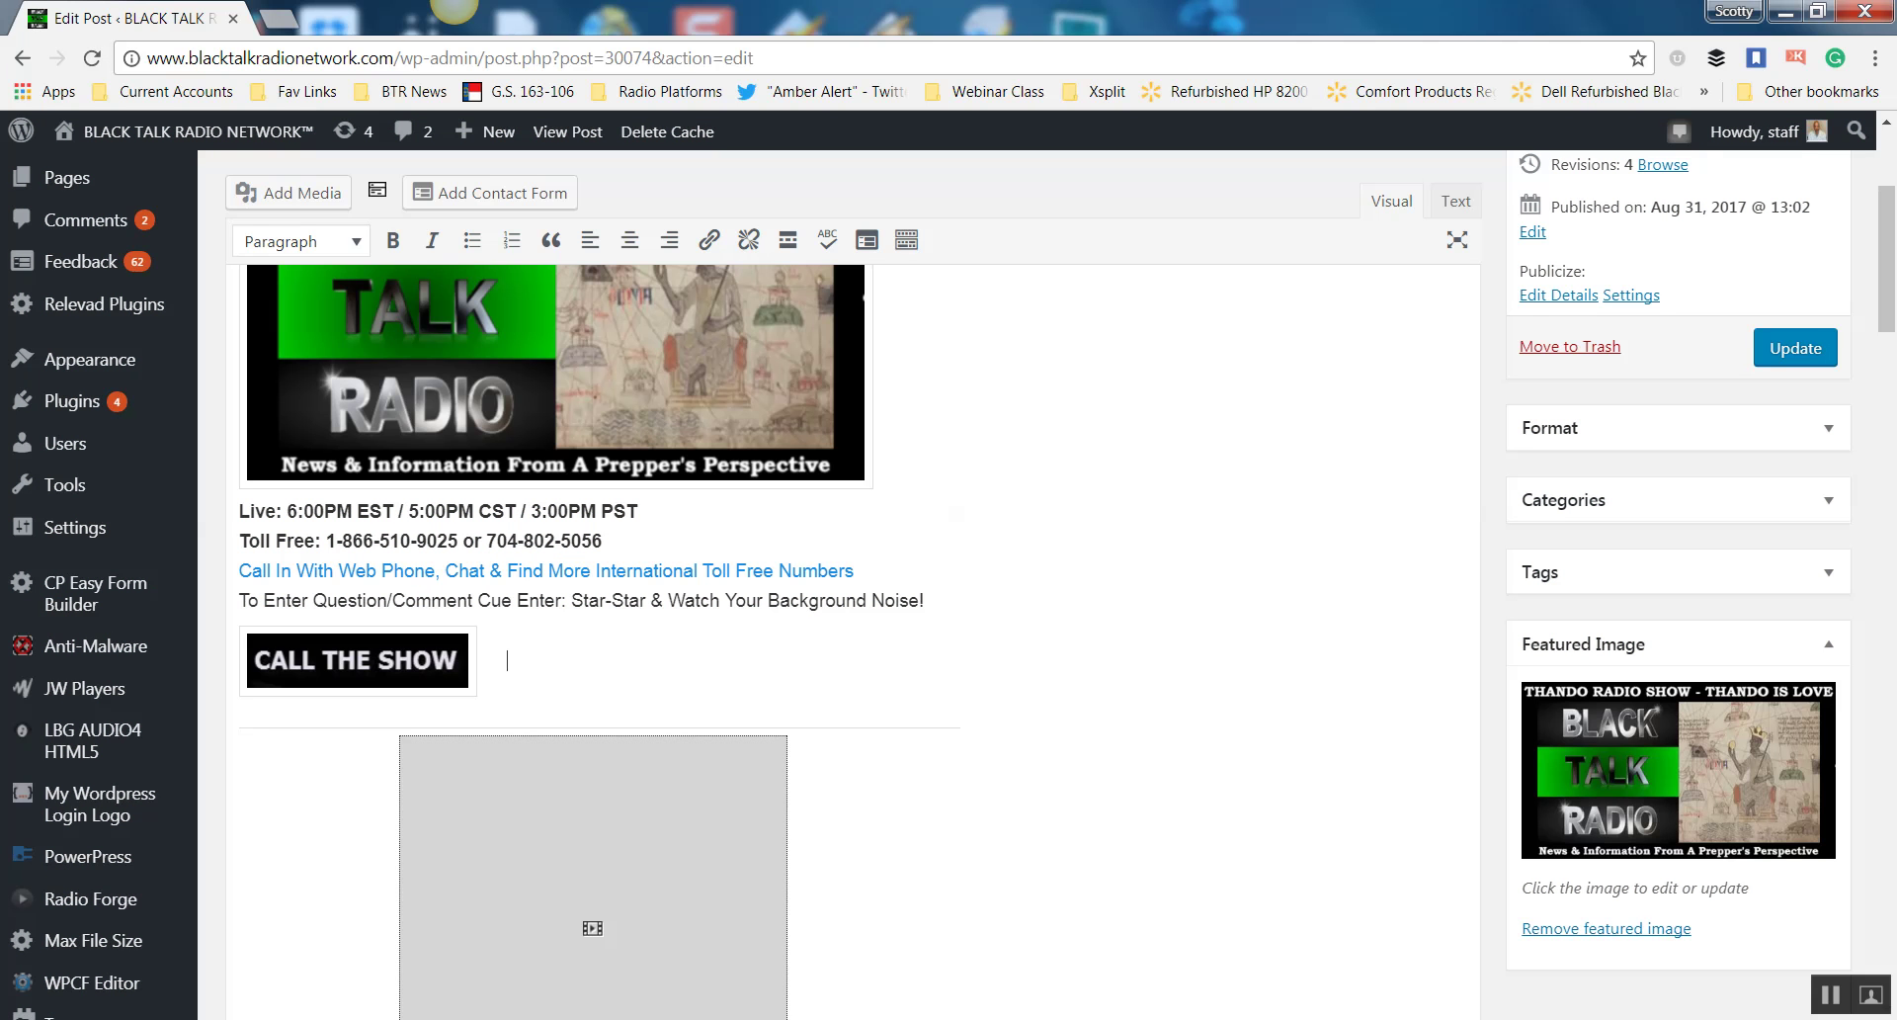
pyautogui.click(1455, 200)
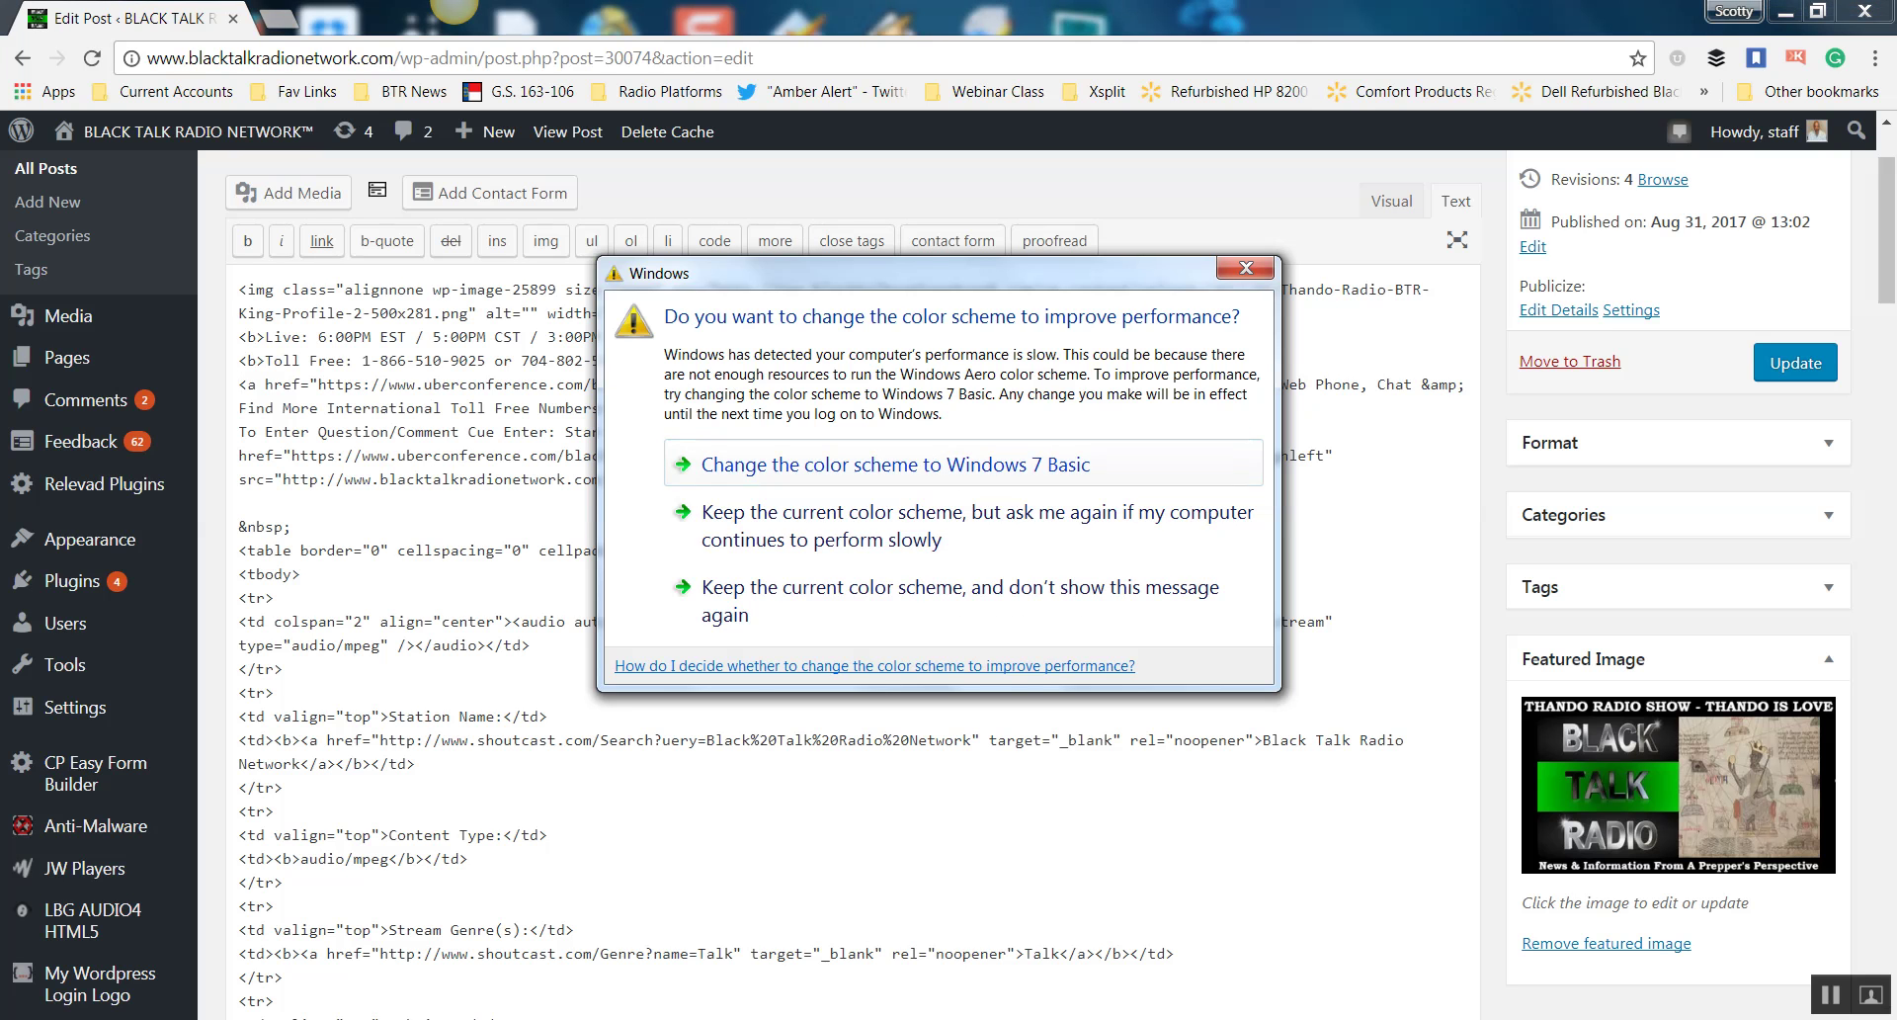
pyautogui.click(820, 524)
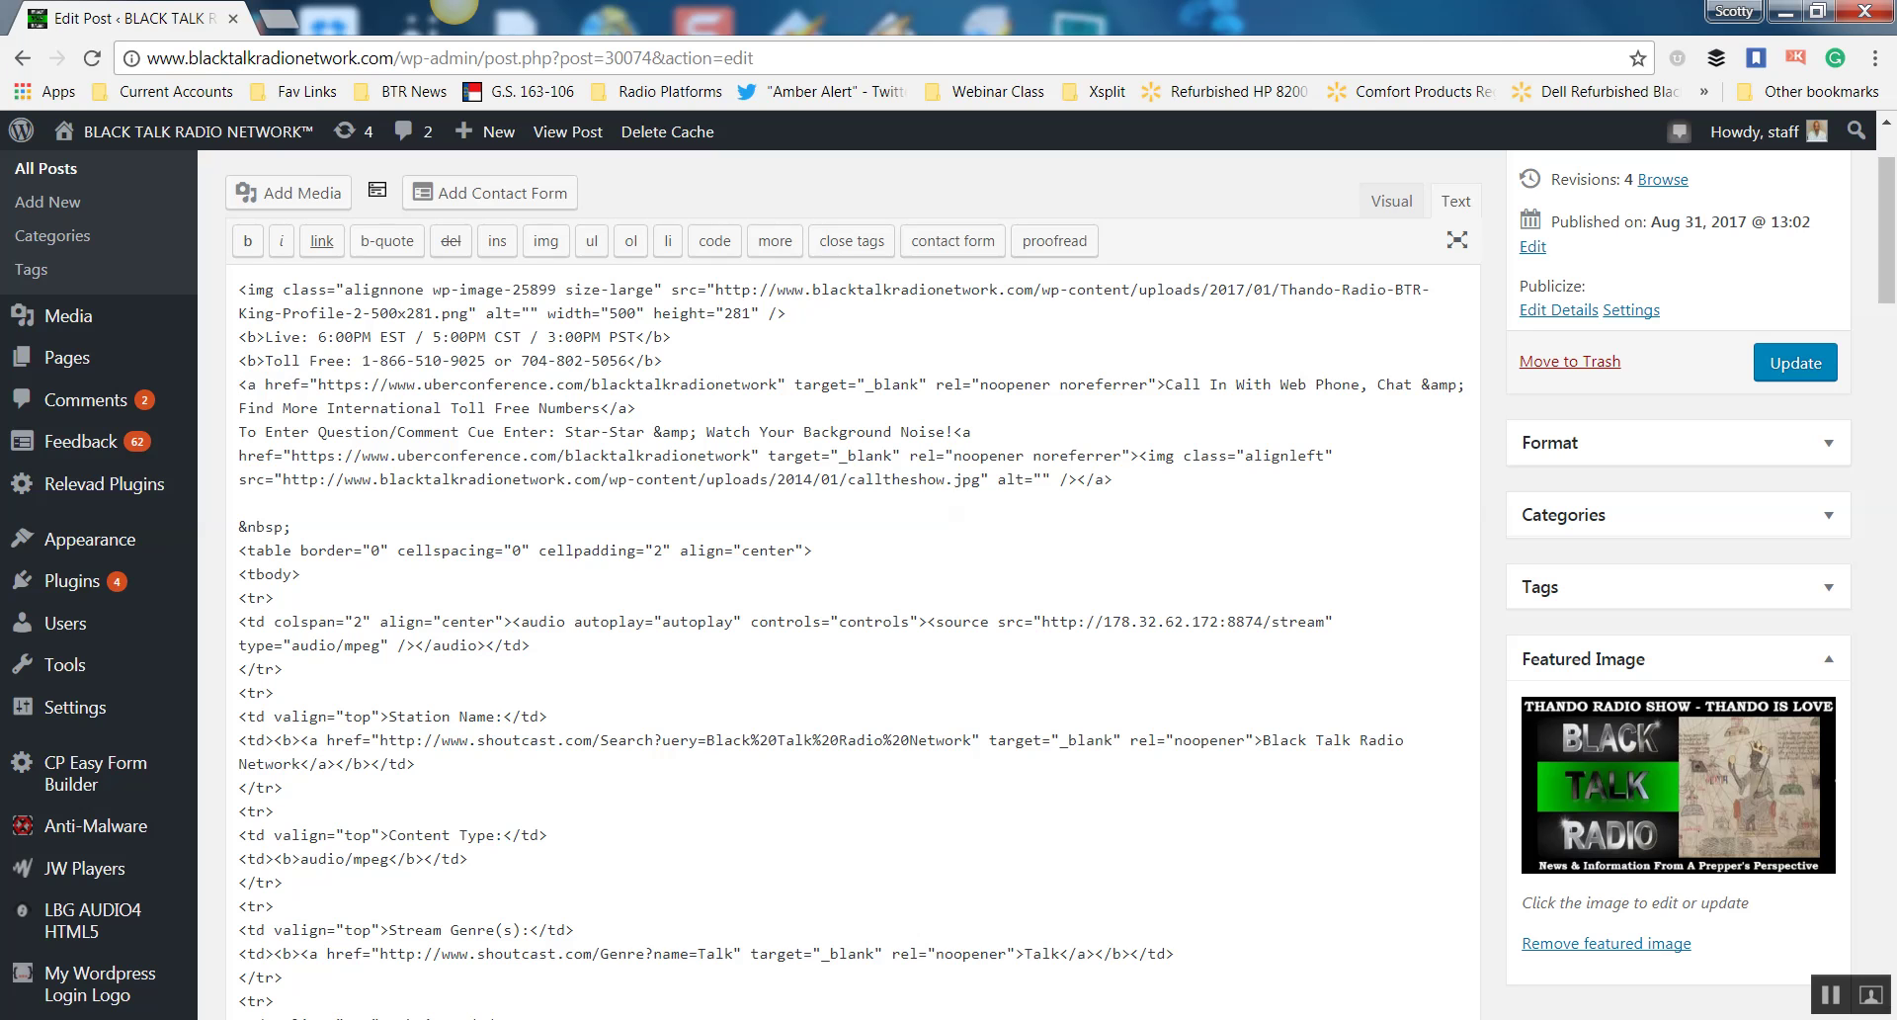
# Delete the post code from the web phone call-in link through the Additional Players block, including the leftover blank line.
pyautogui.moveTo(239, 384); pyautogui.dragTo(1404, 676)
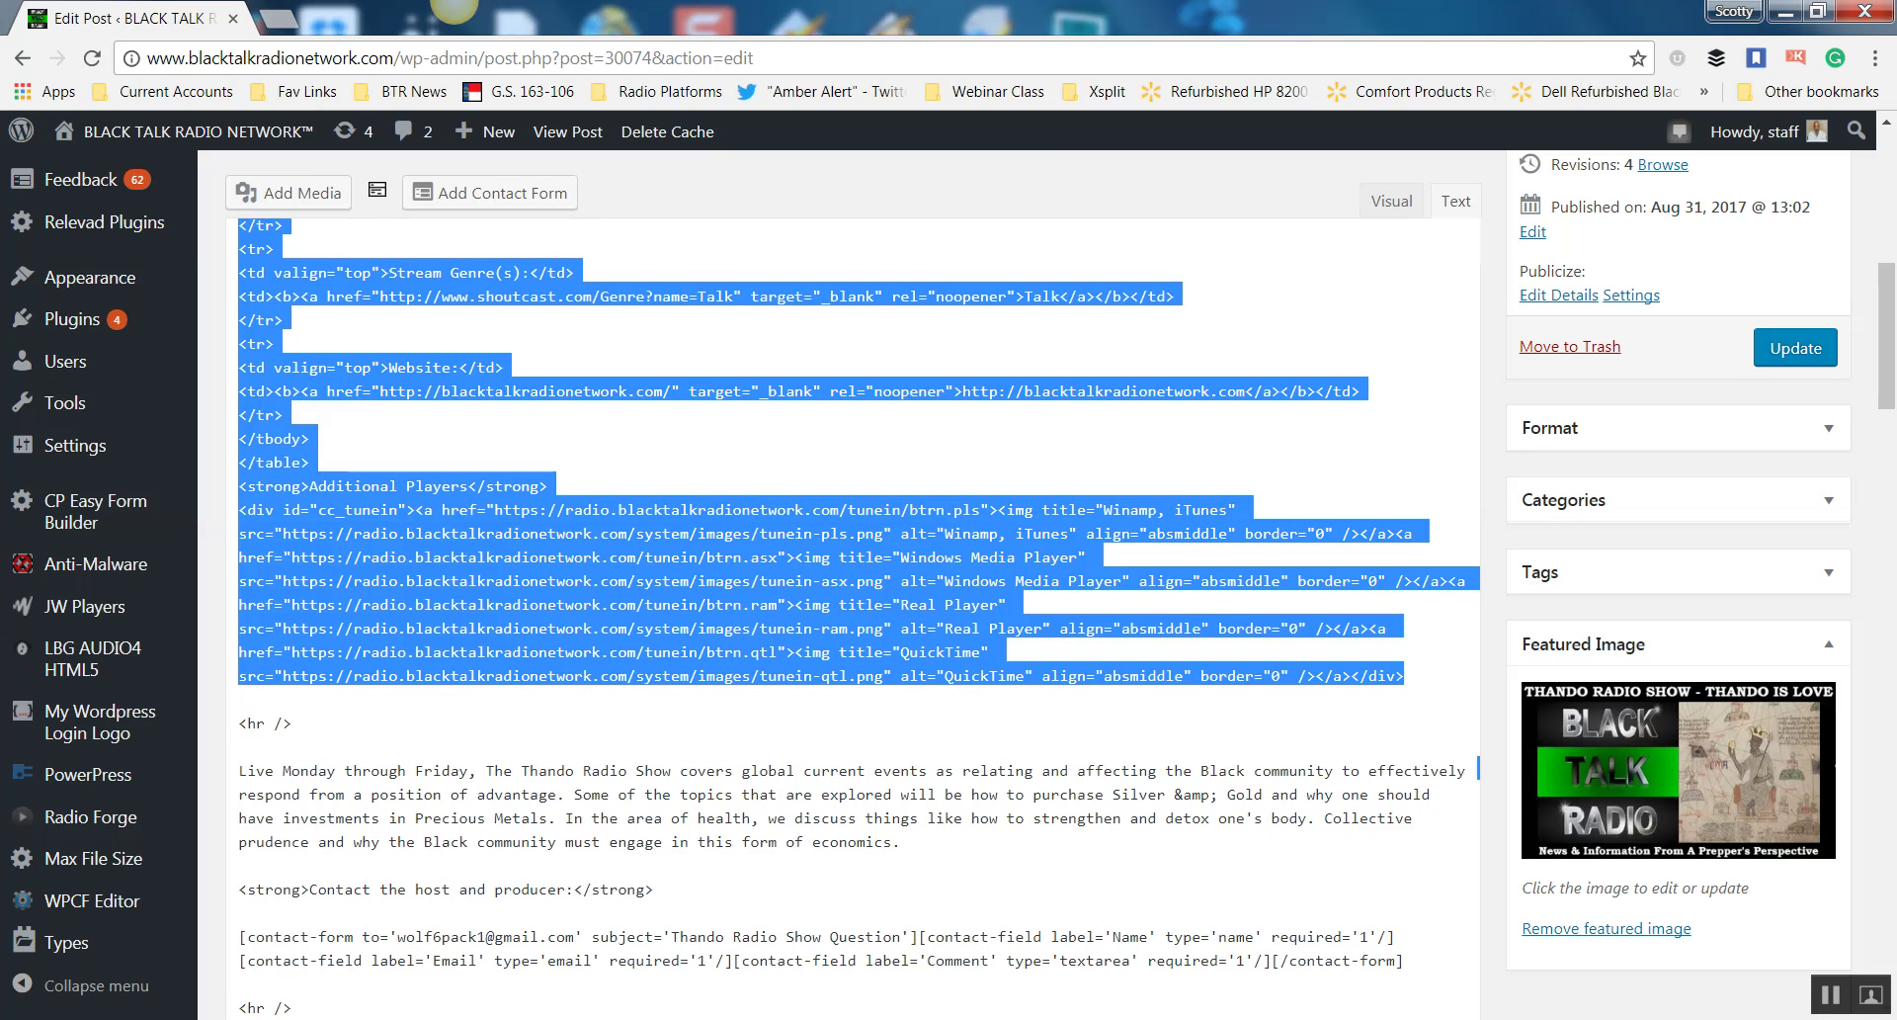
pyautogui.press('Delete')
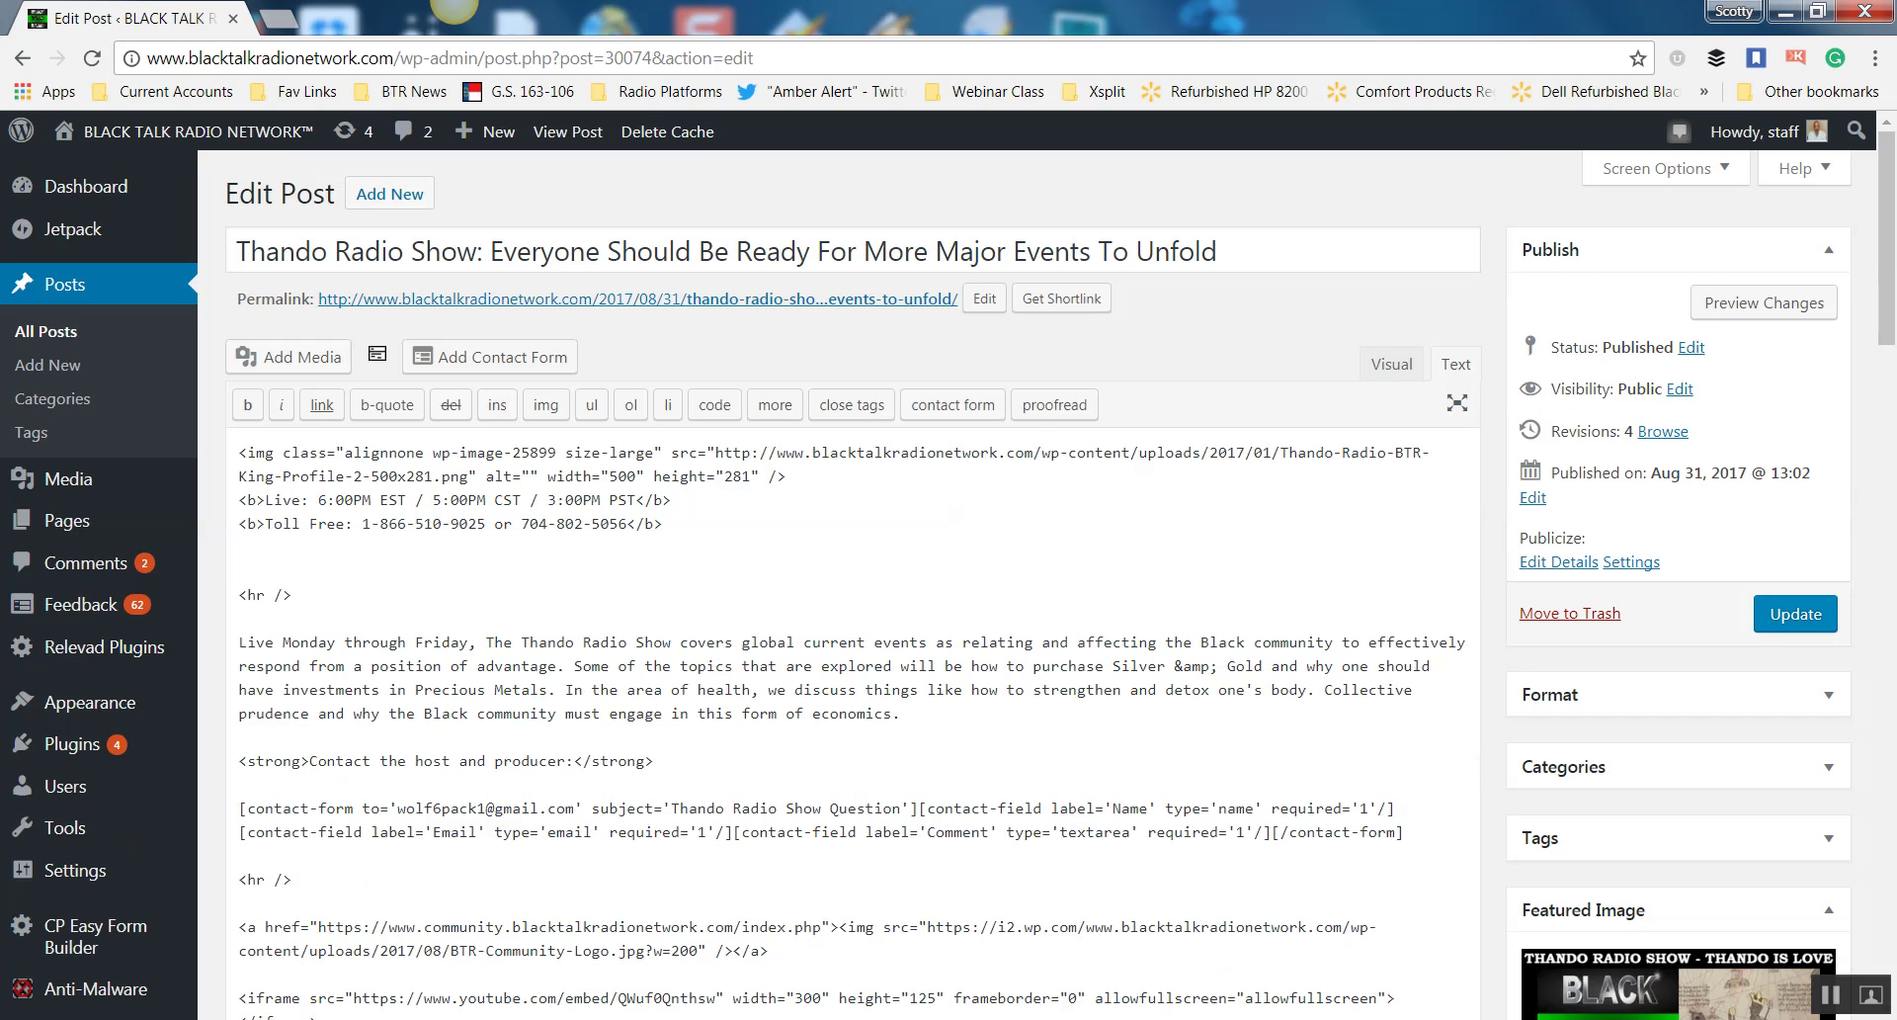
pyautogui.press('BackSpace')
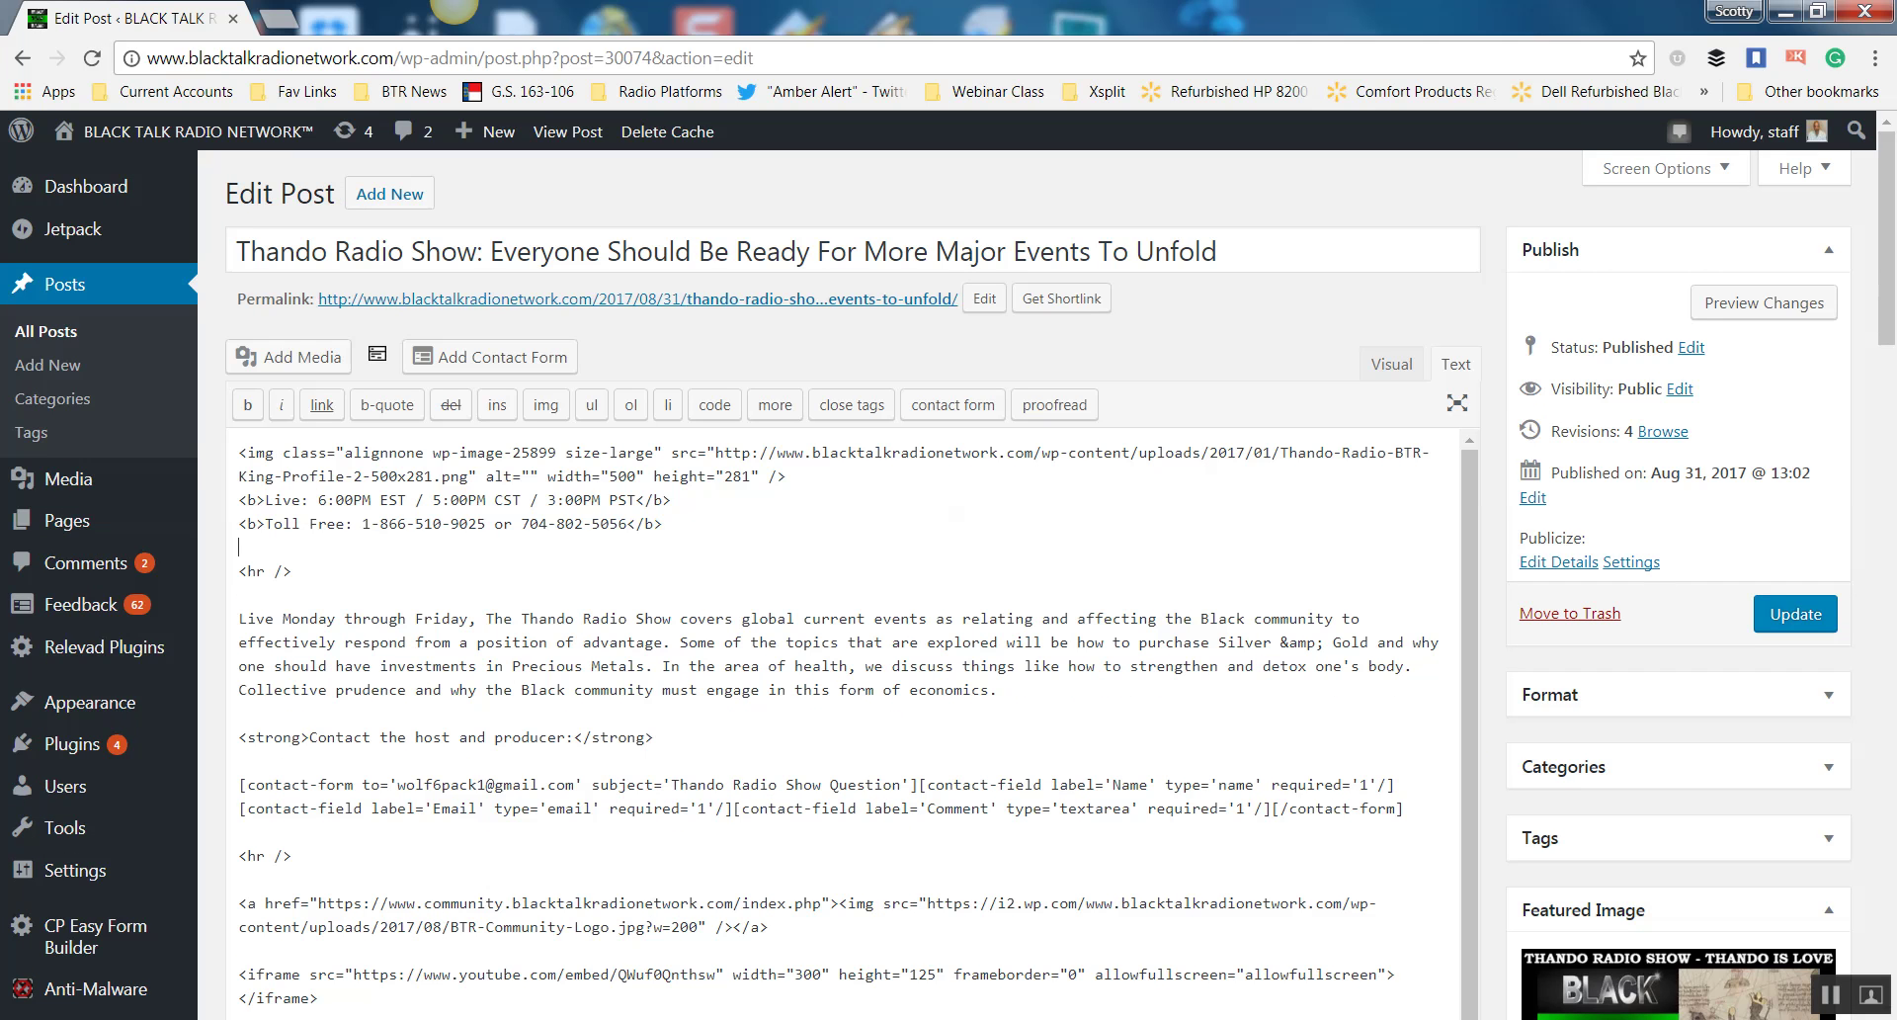
# Start a file upload from the post's media window and browse to the Thando Radio Show folder among the recent places.
pyautogui.click(288, 357)
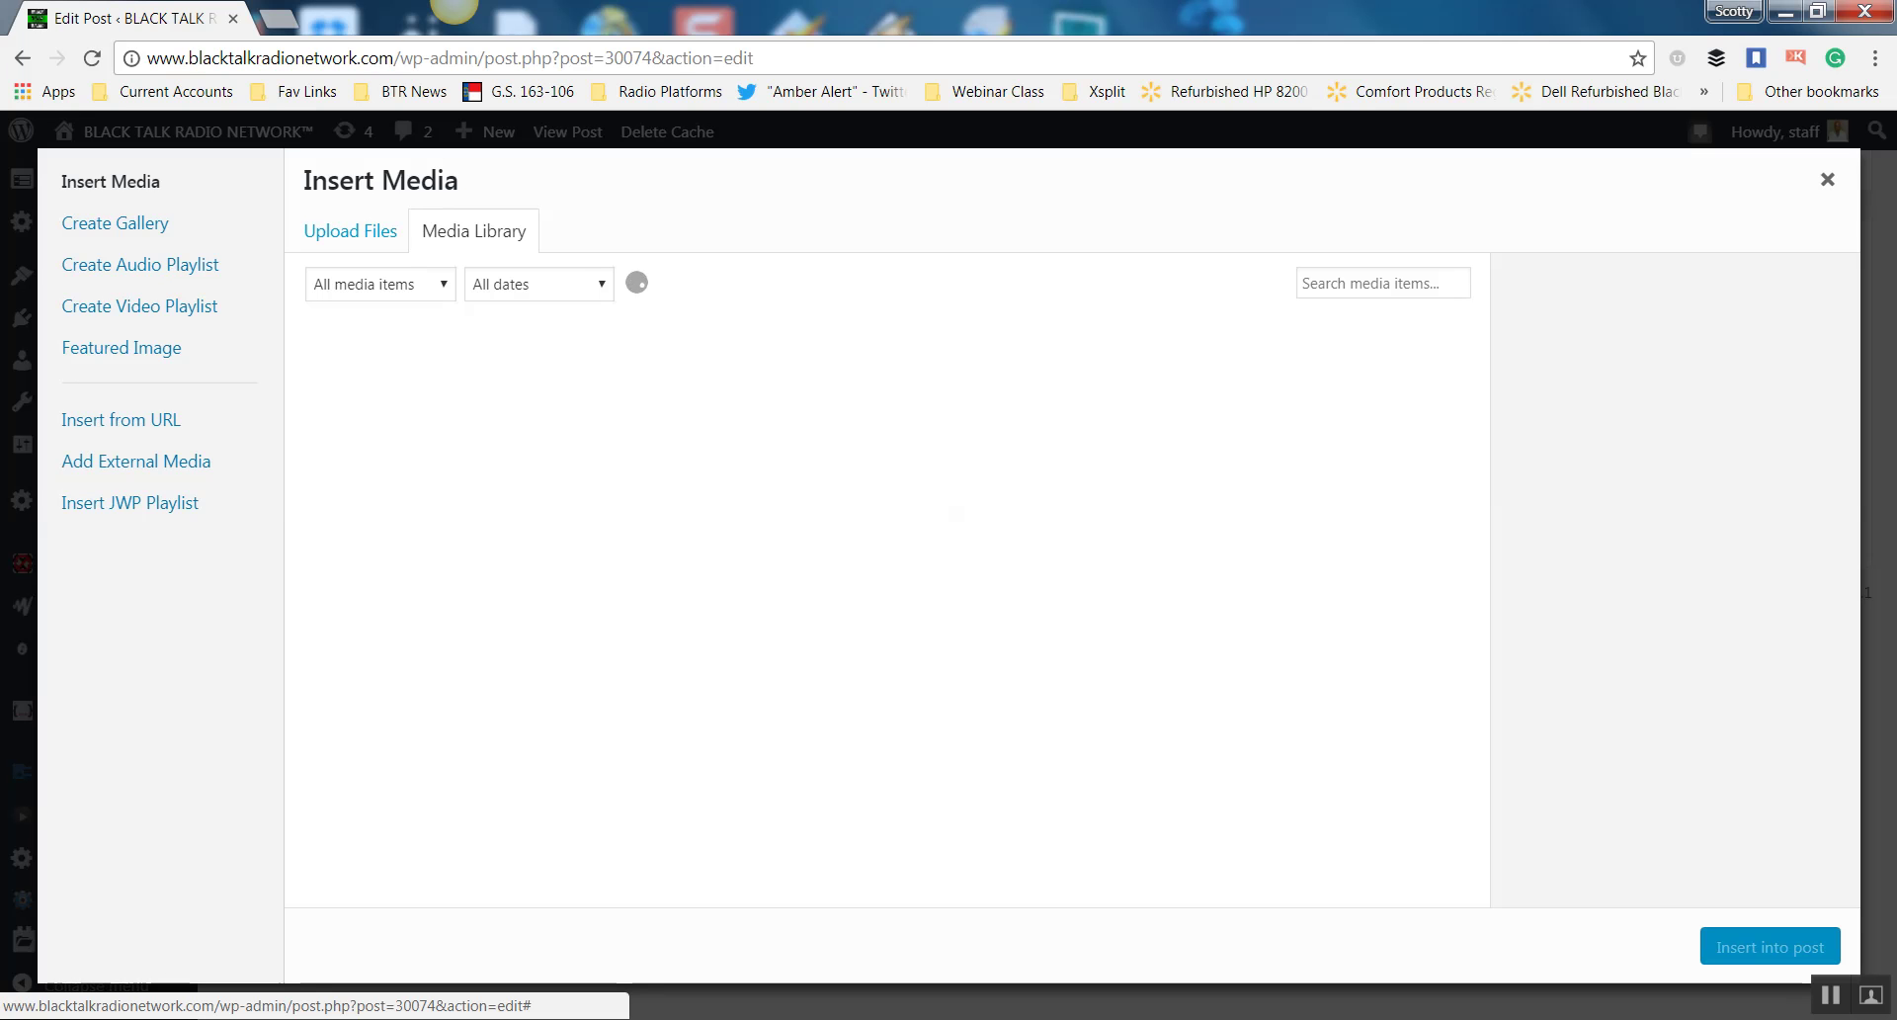
pyautogui.click(350, 230)
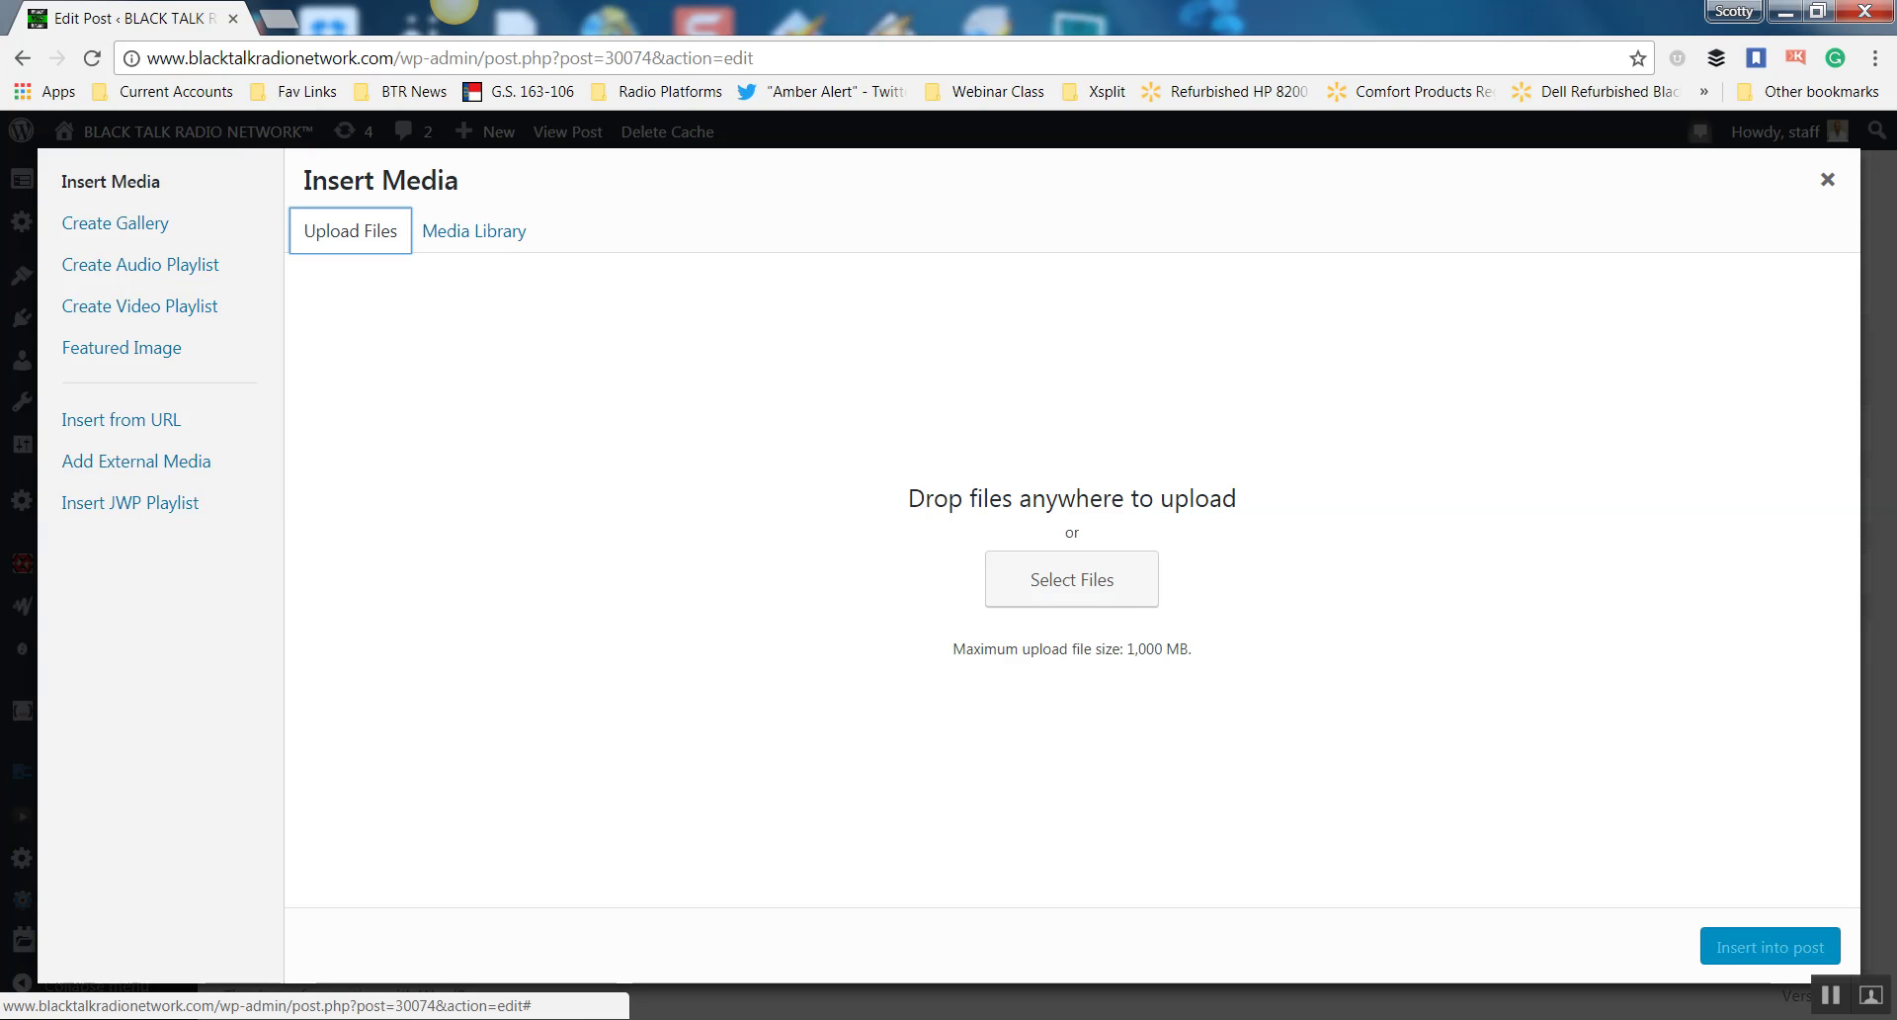
pyautogui.click(1072, 580)
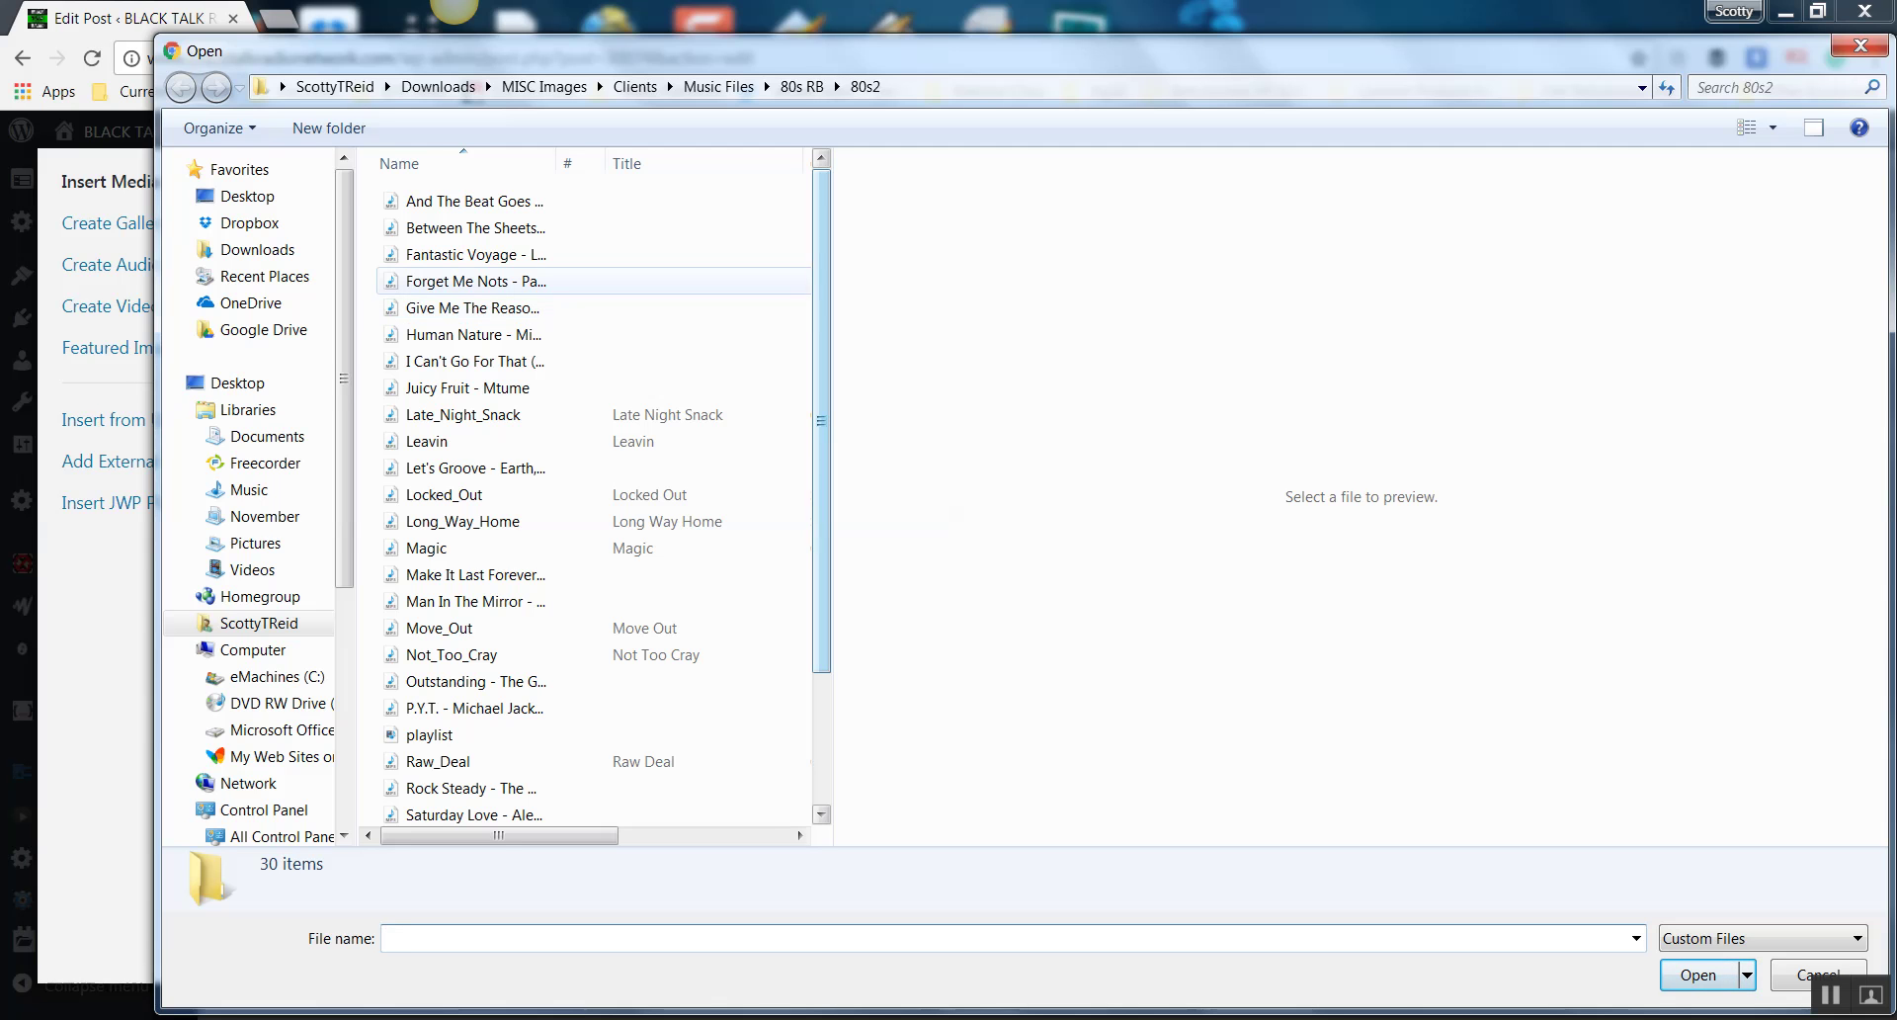
pyautogui.click(669, 87)
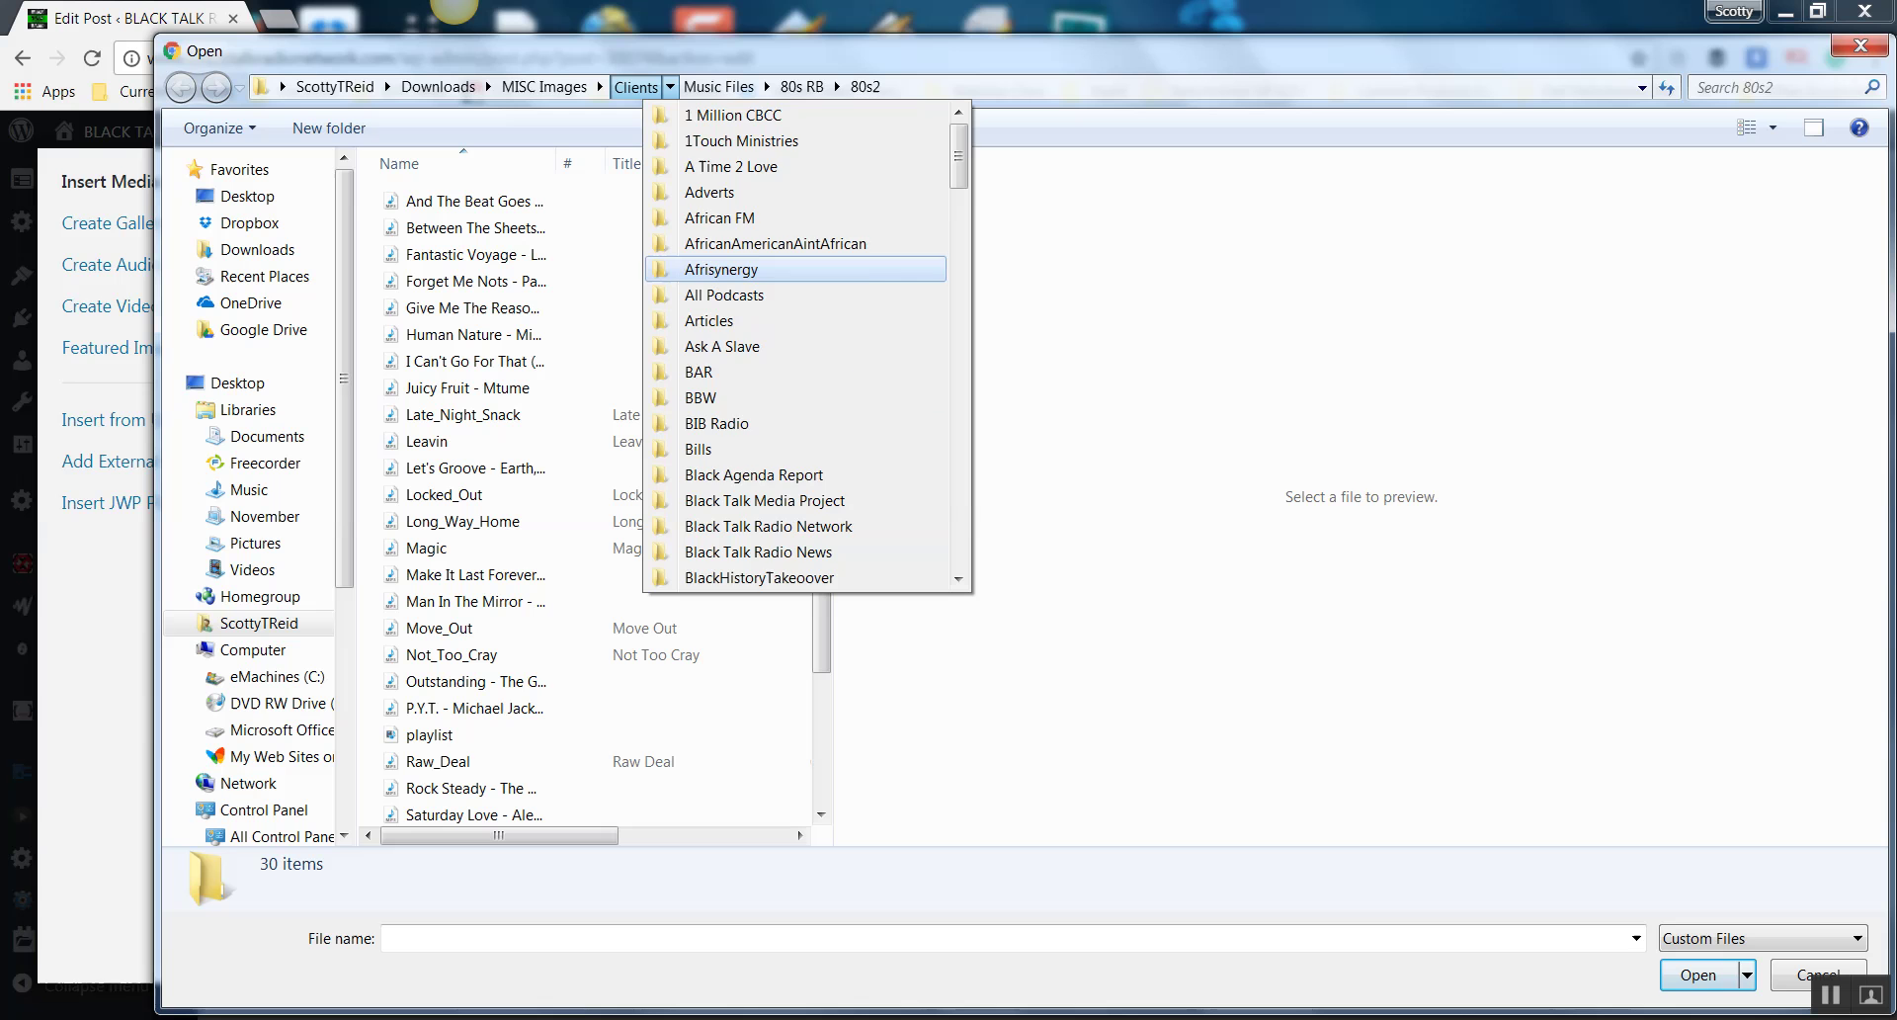
pyautogui.scroll(-20, 795, 401)
pyautogui.scroll(-7, 795, 400)
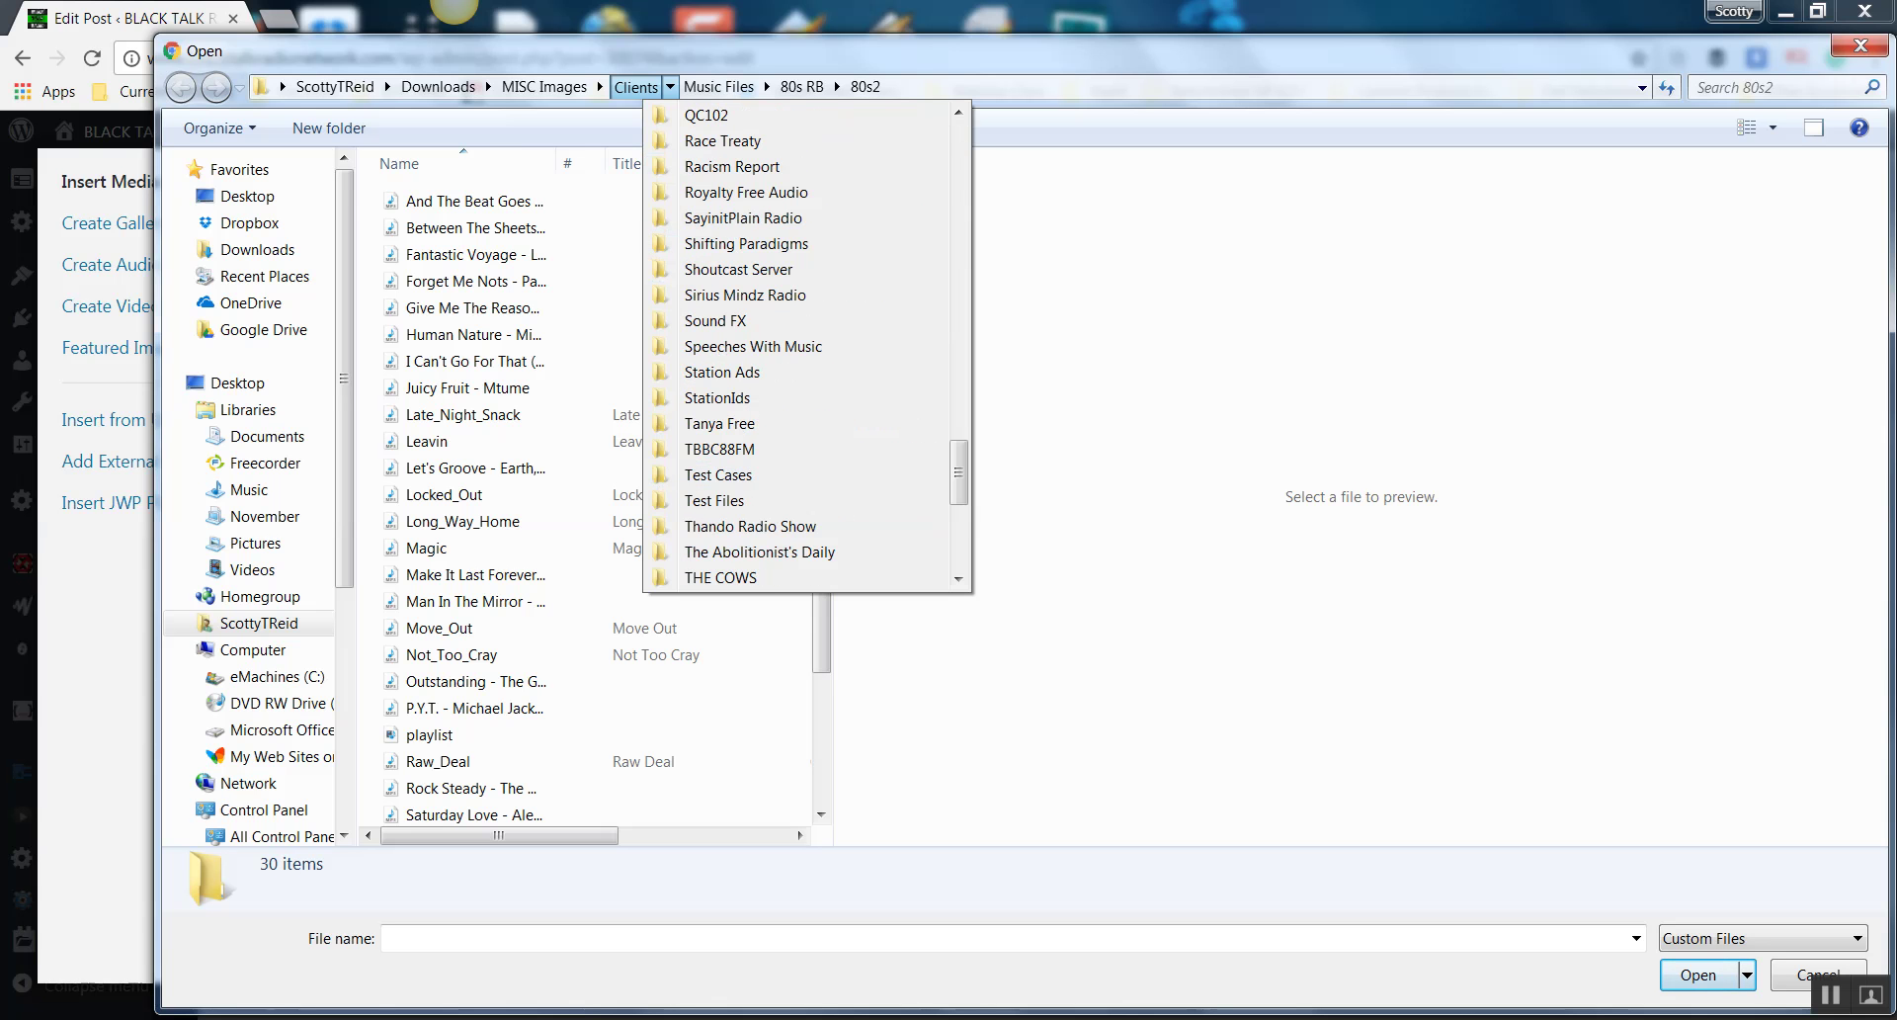
pyautogui.click(265, 275)
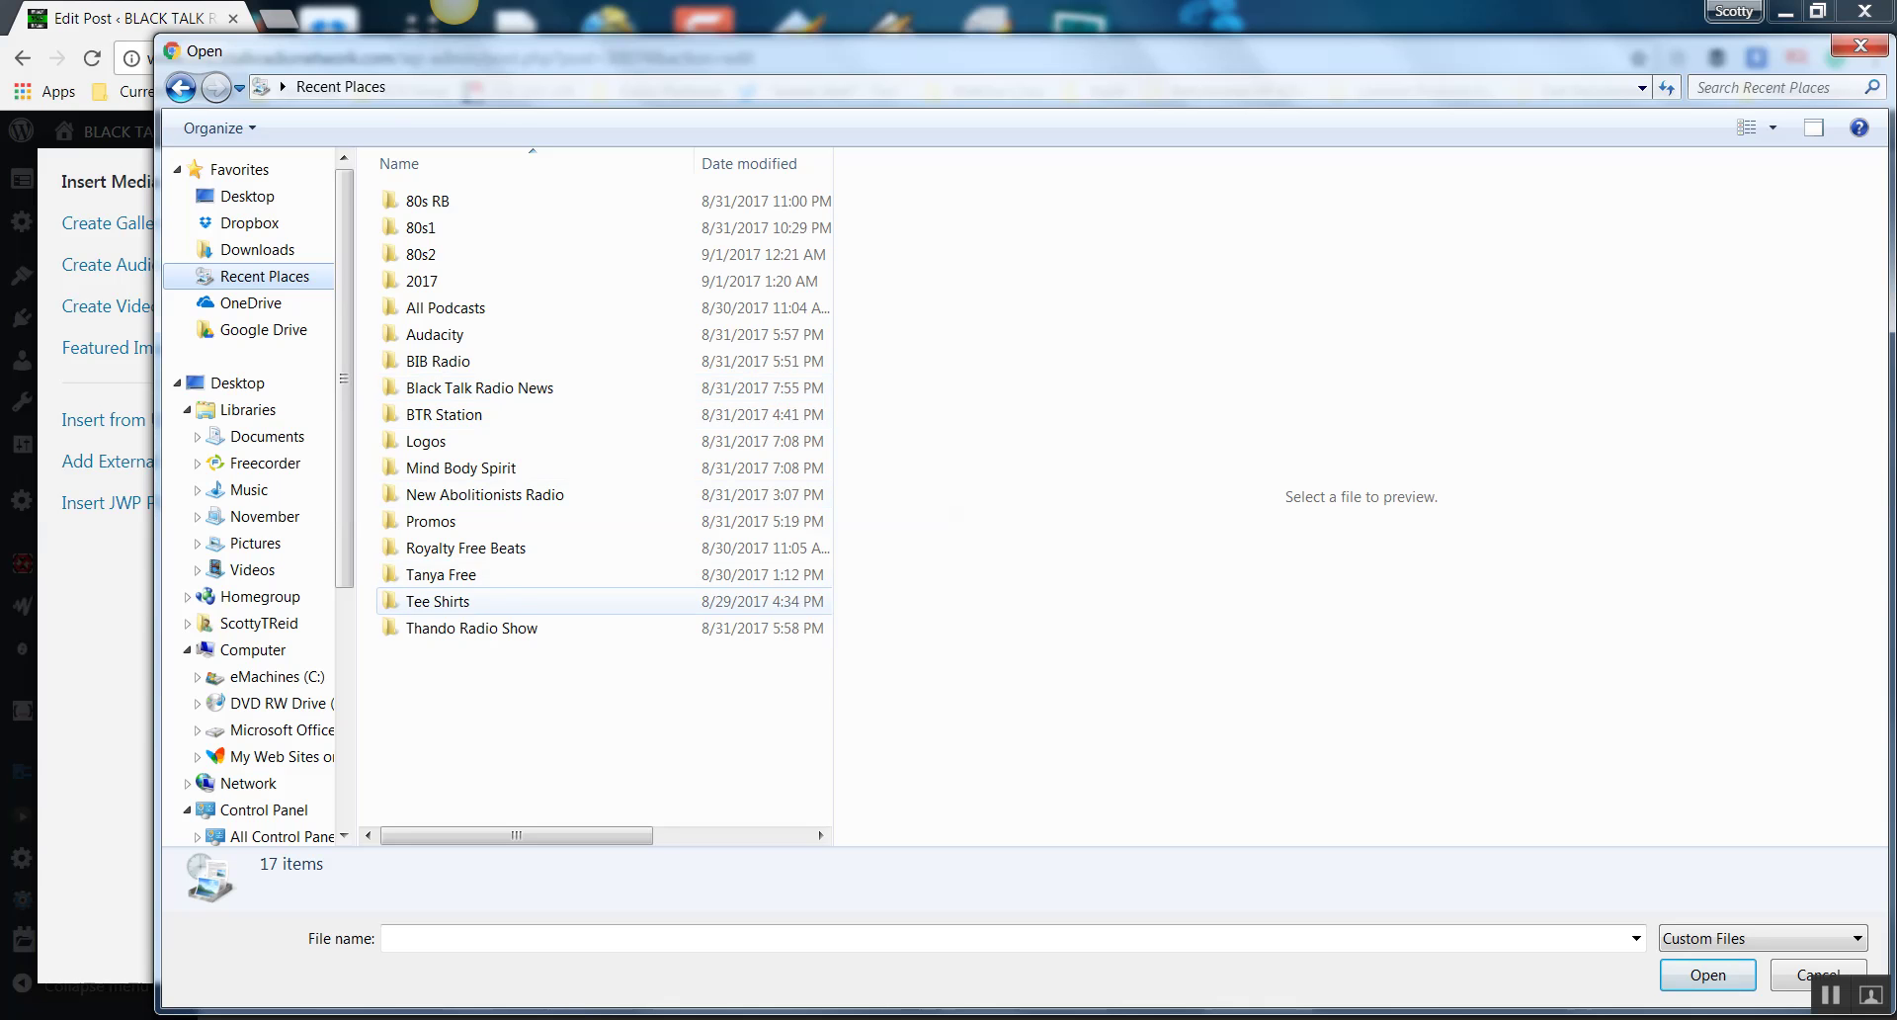
pyautogui.click(471, 680)
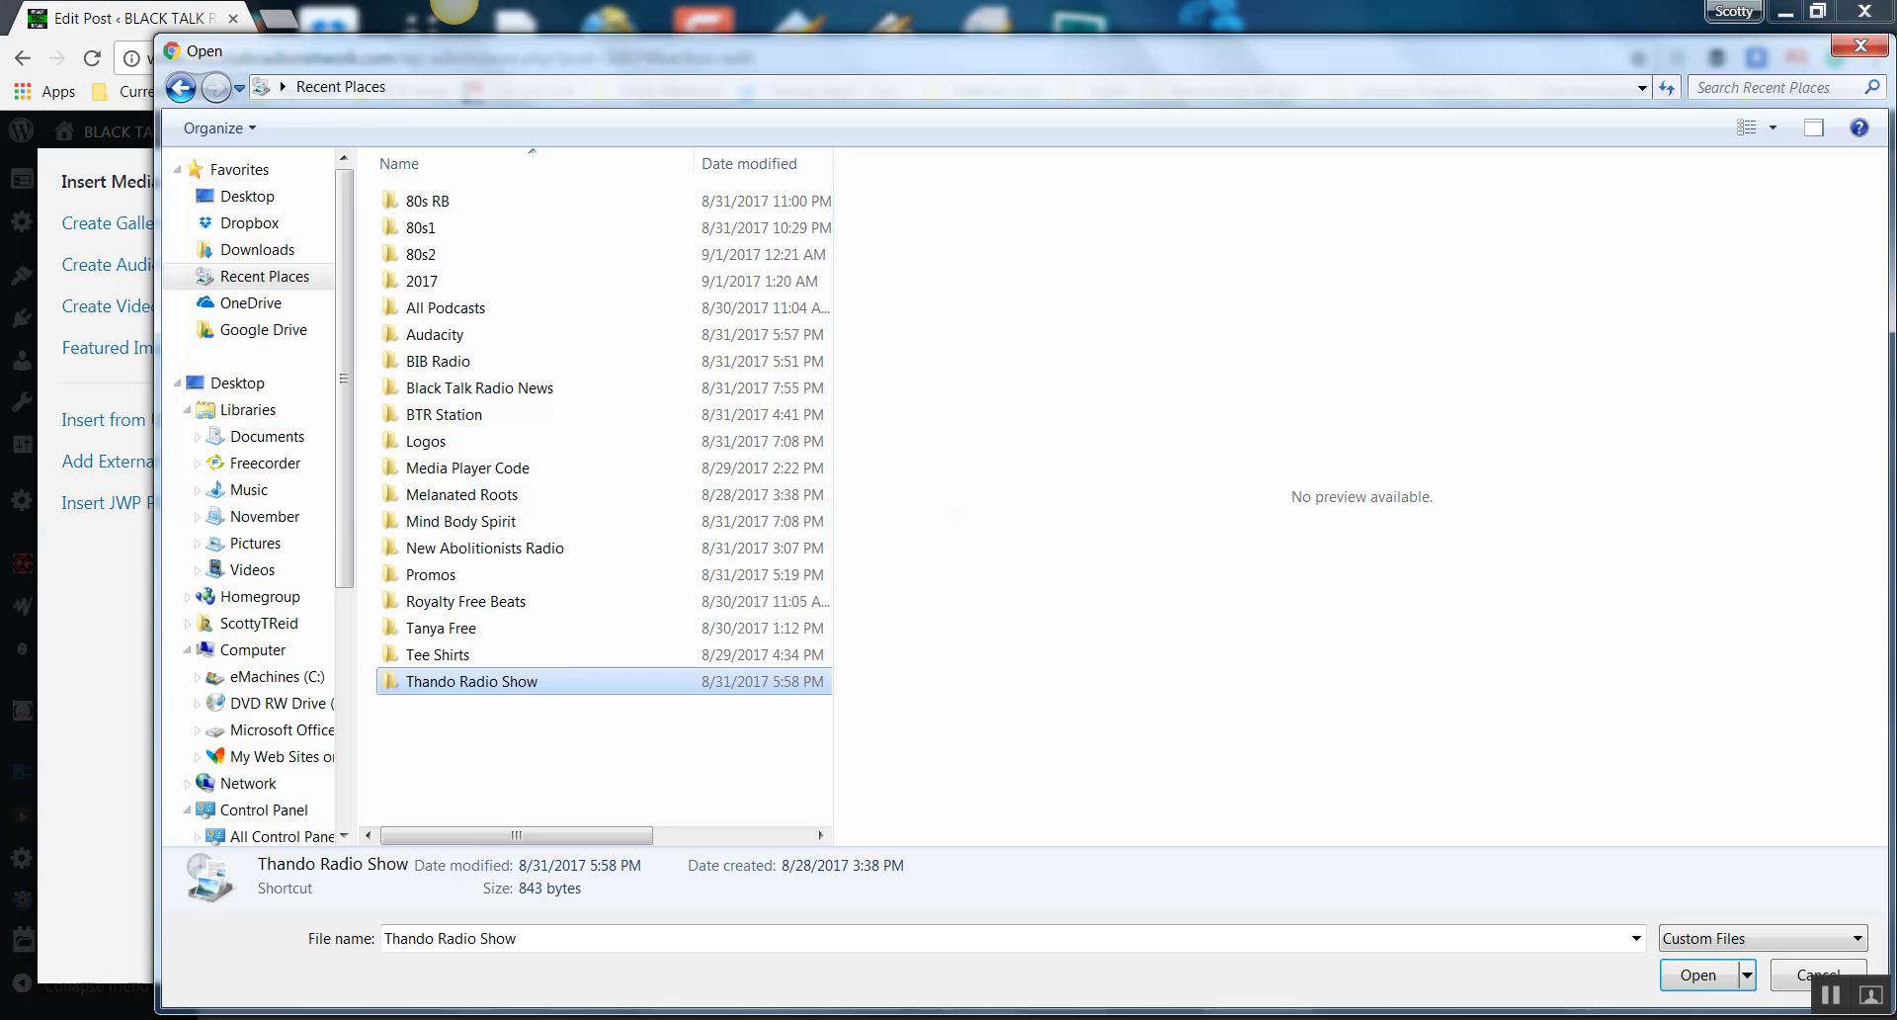
pyautogui.doubleClick(472, 681)
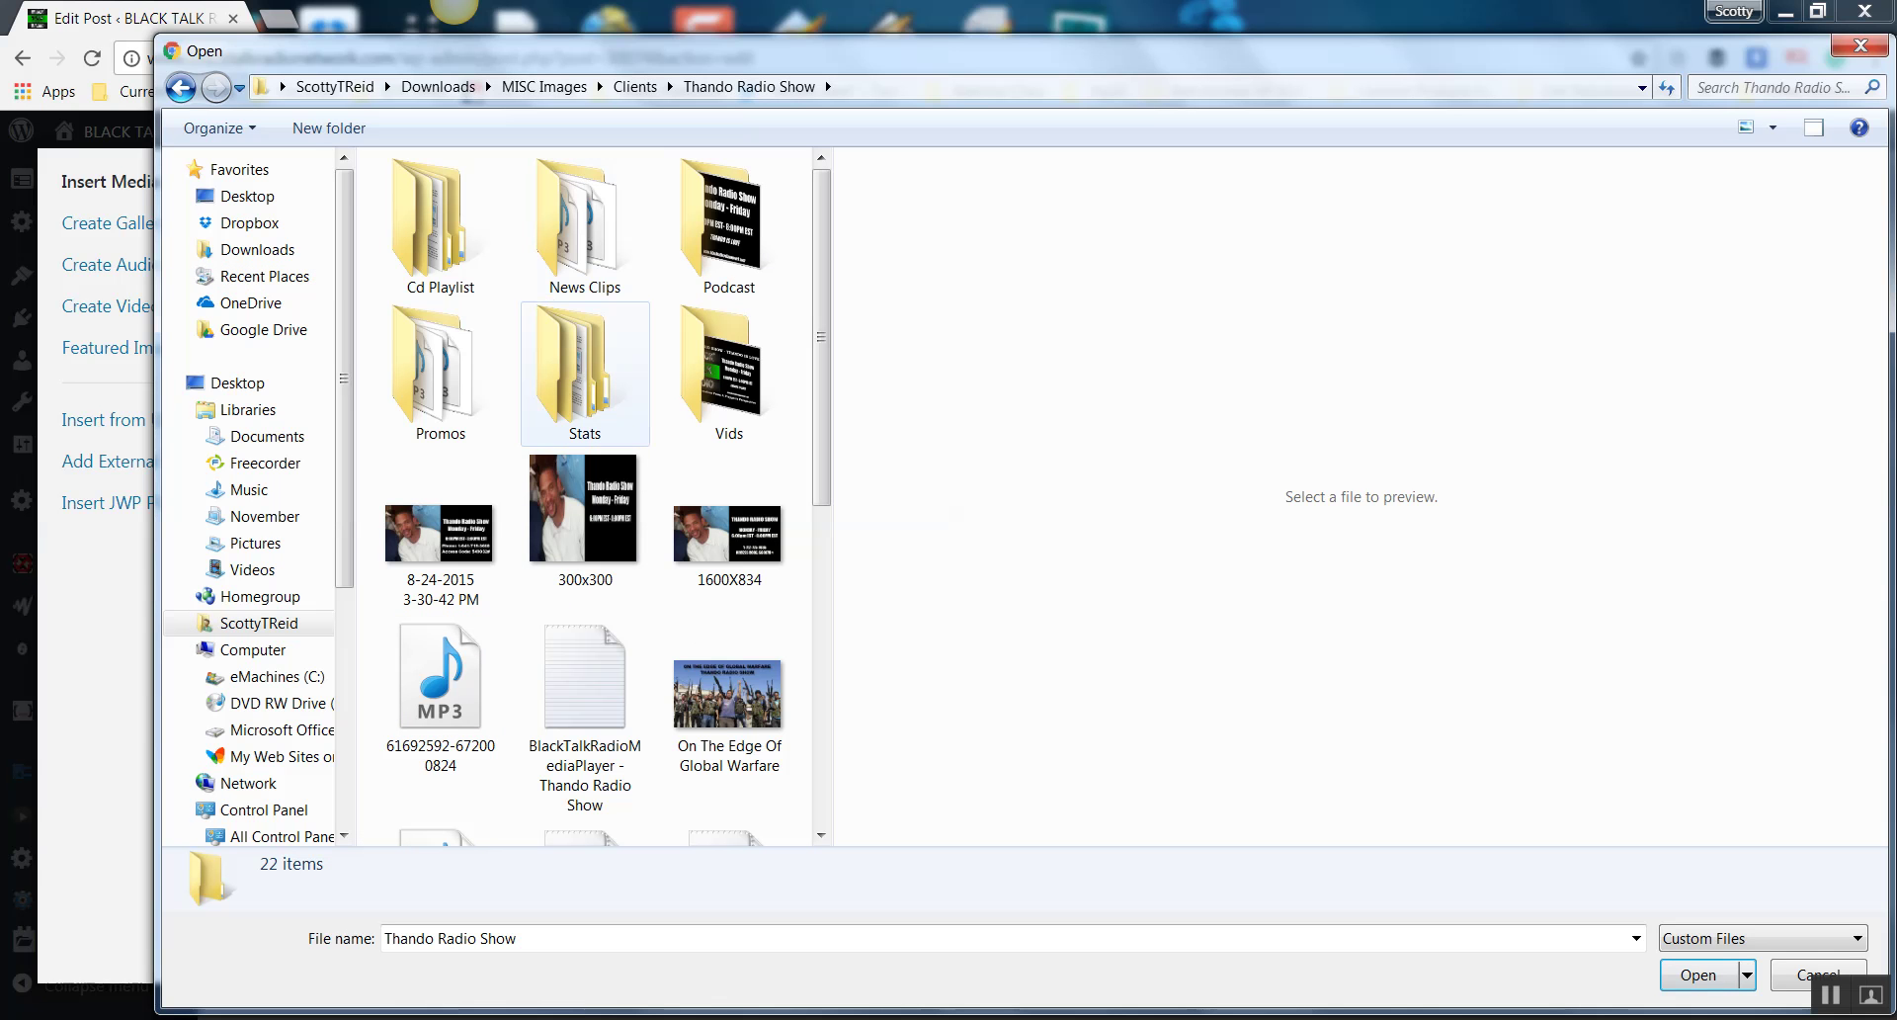
# Upload ThandoRadioShow8-31-2017 from the 2017 folder inside the Podcast folder to the media library.
pyautogui.doubleClick(724, 227)
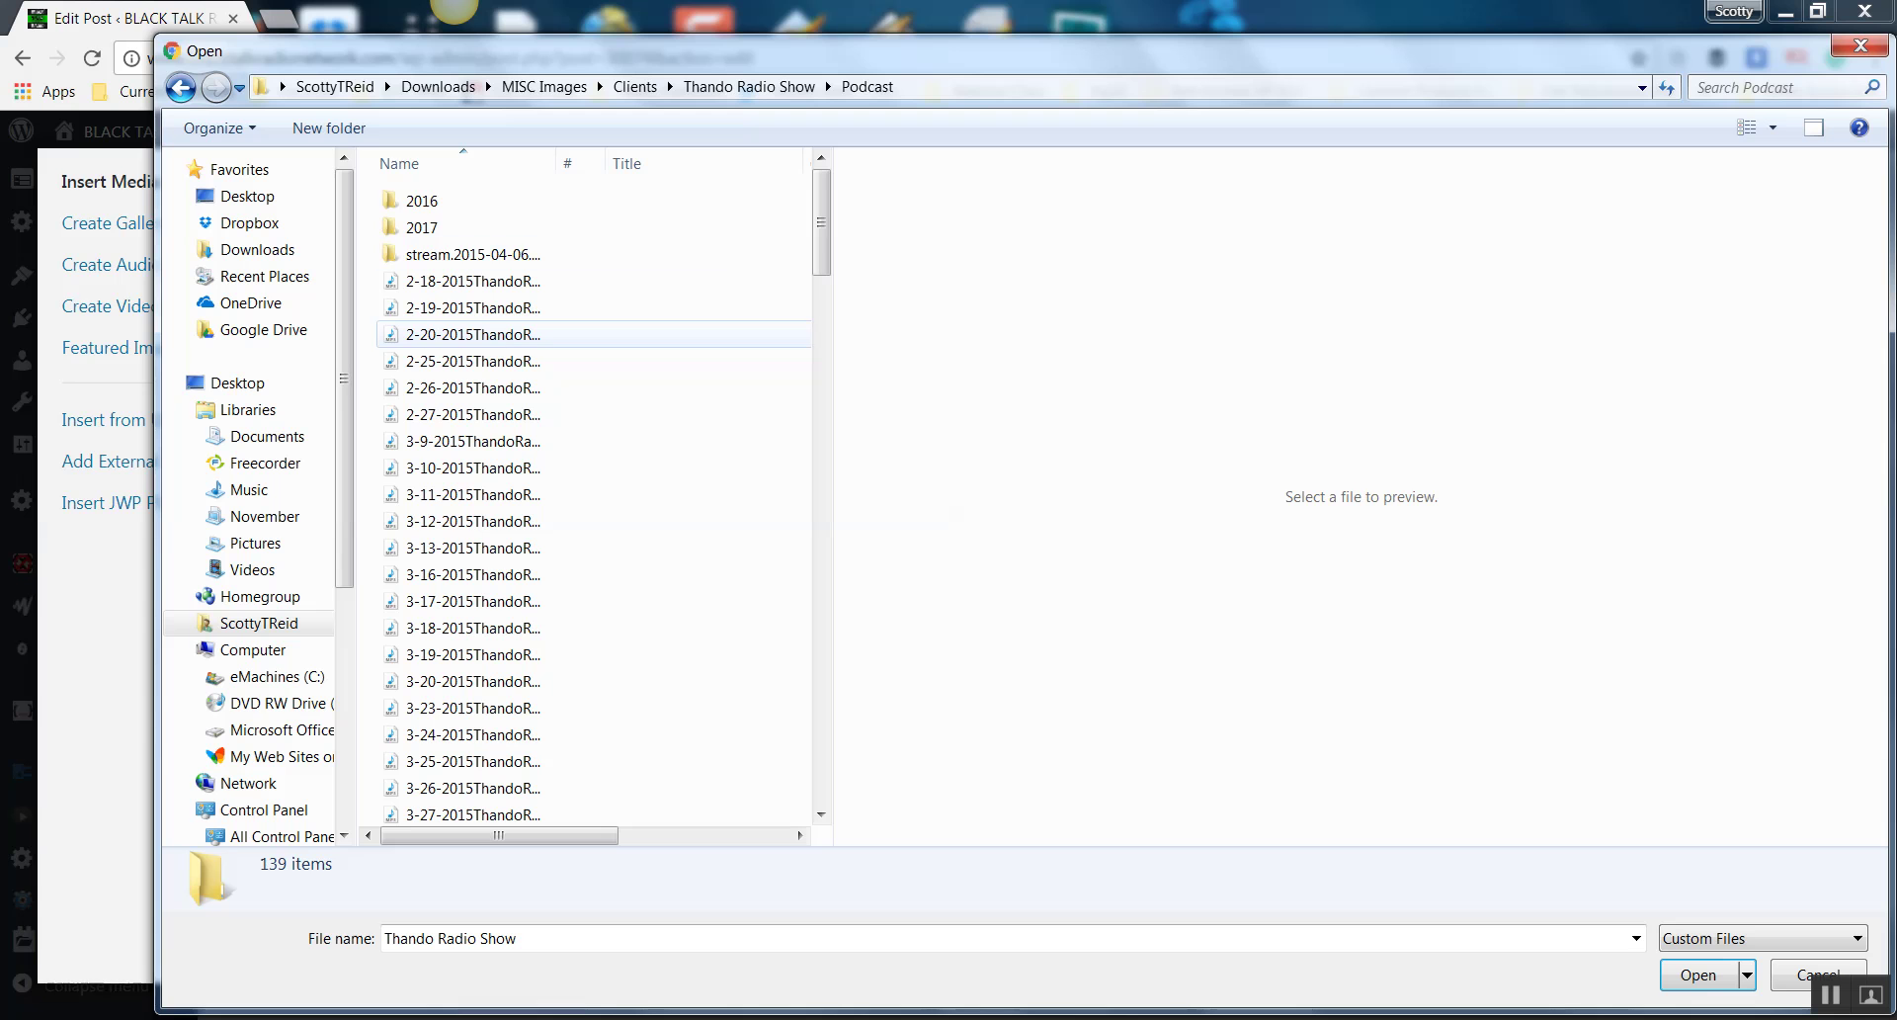
pyautogui.click(422, 227)
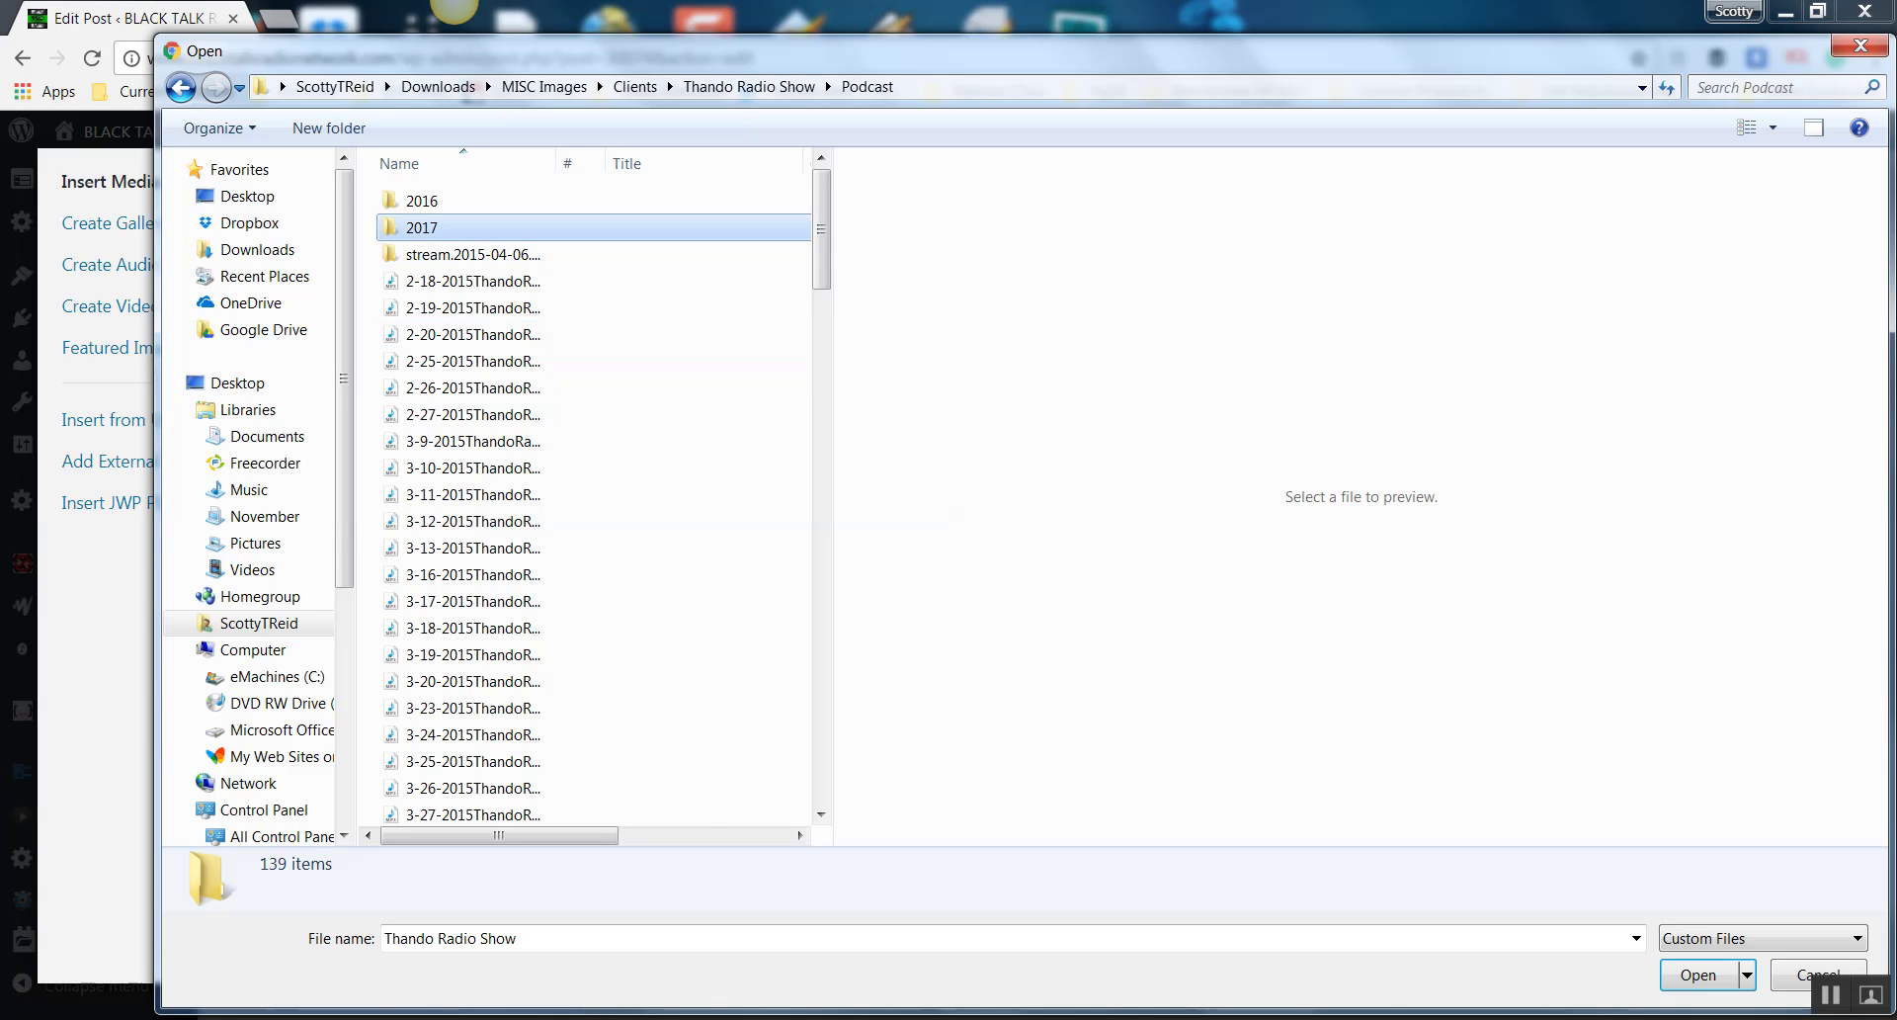
pyautogui.doubleClick(422, 228)
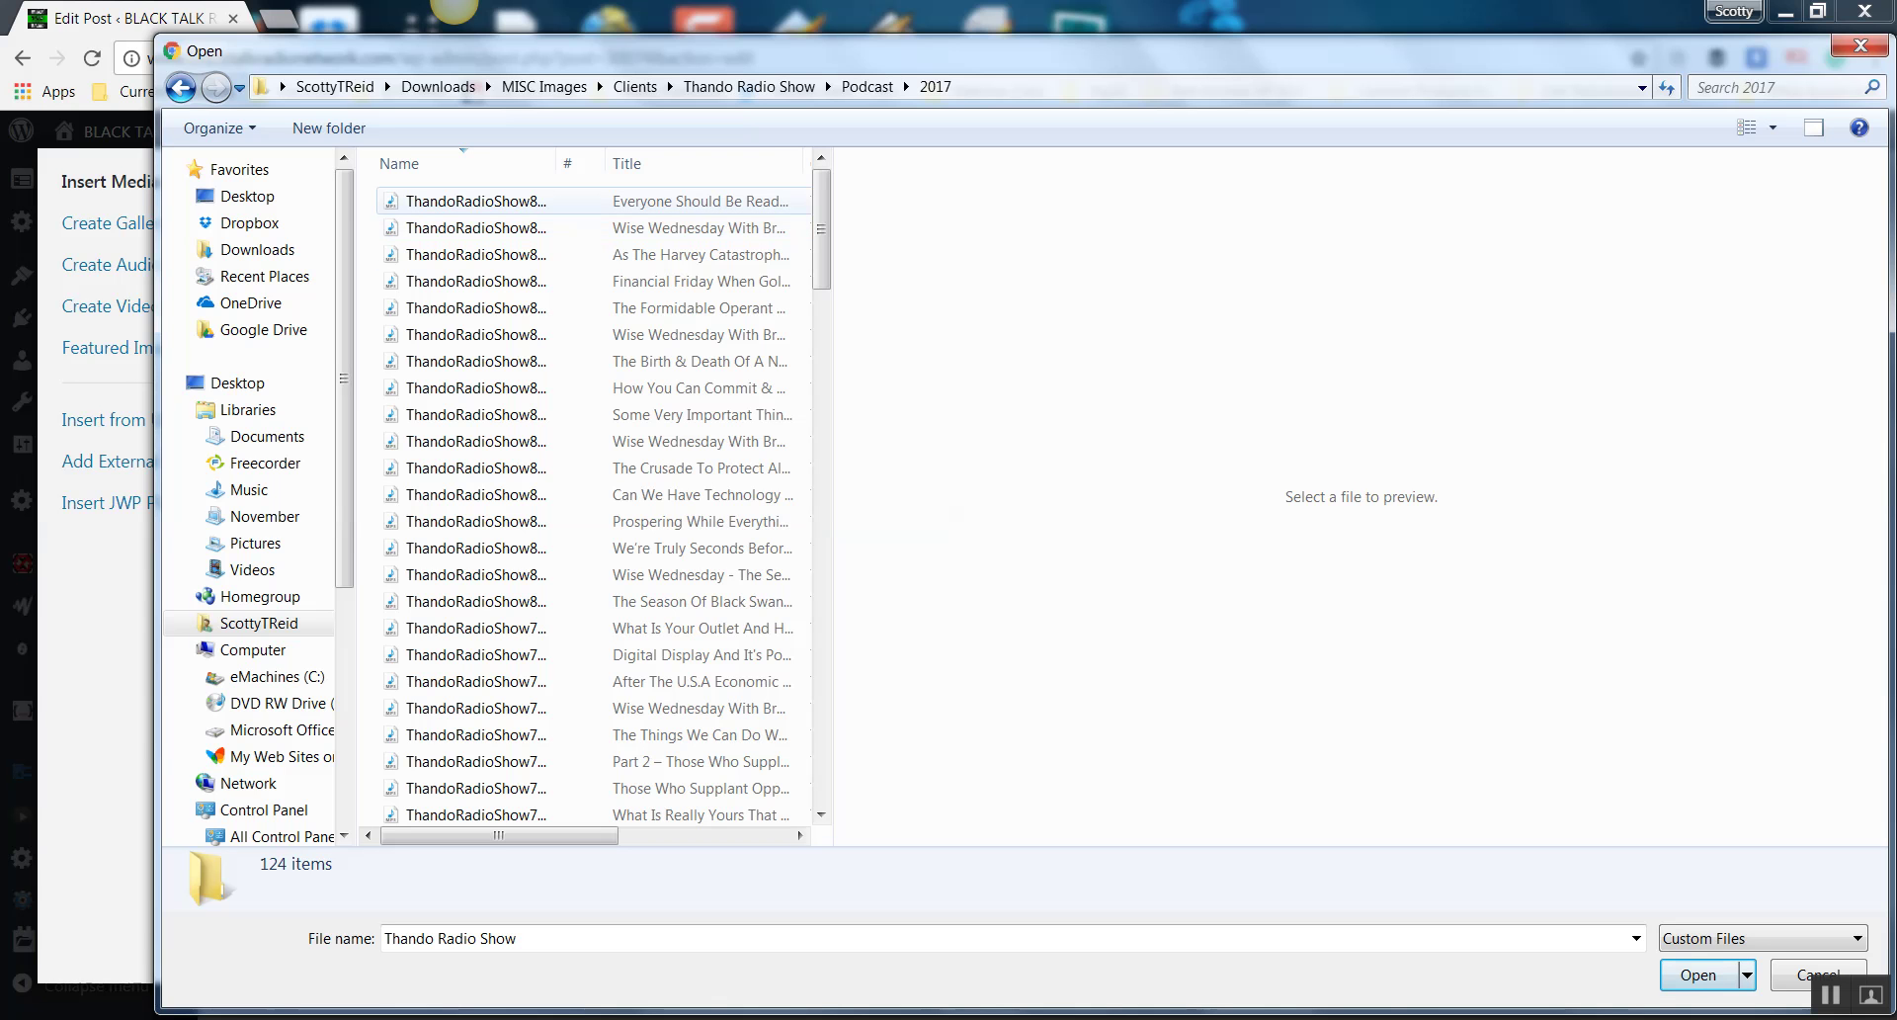
pyautogui.click(476, 201)
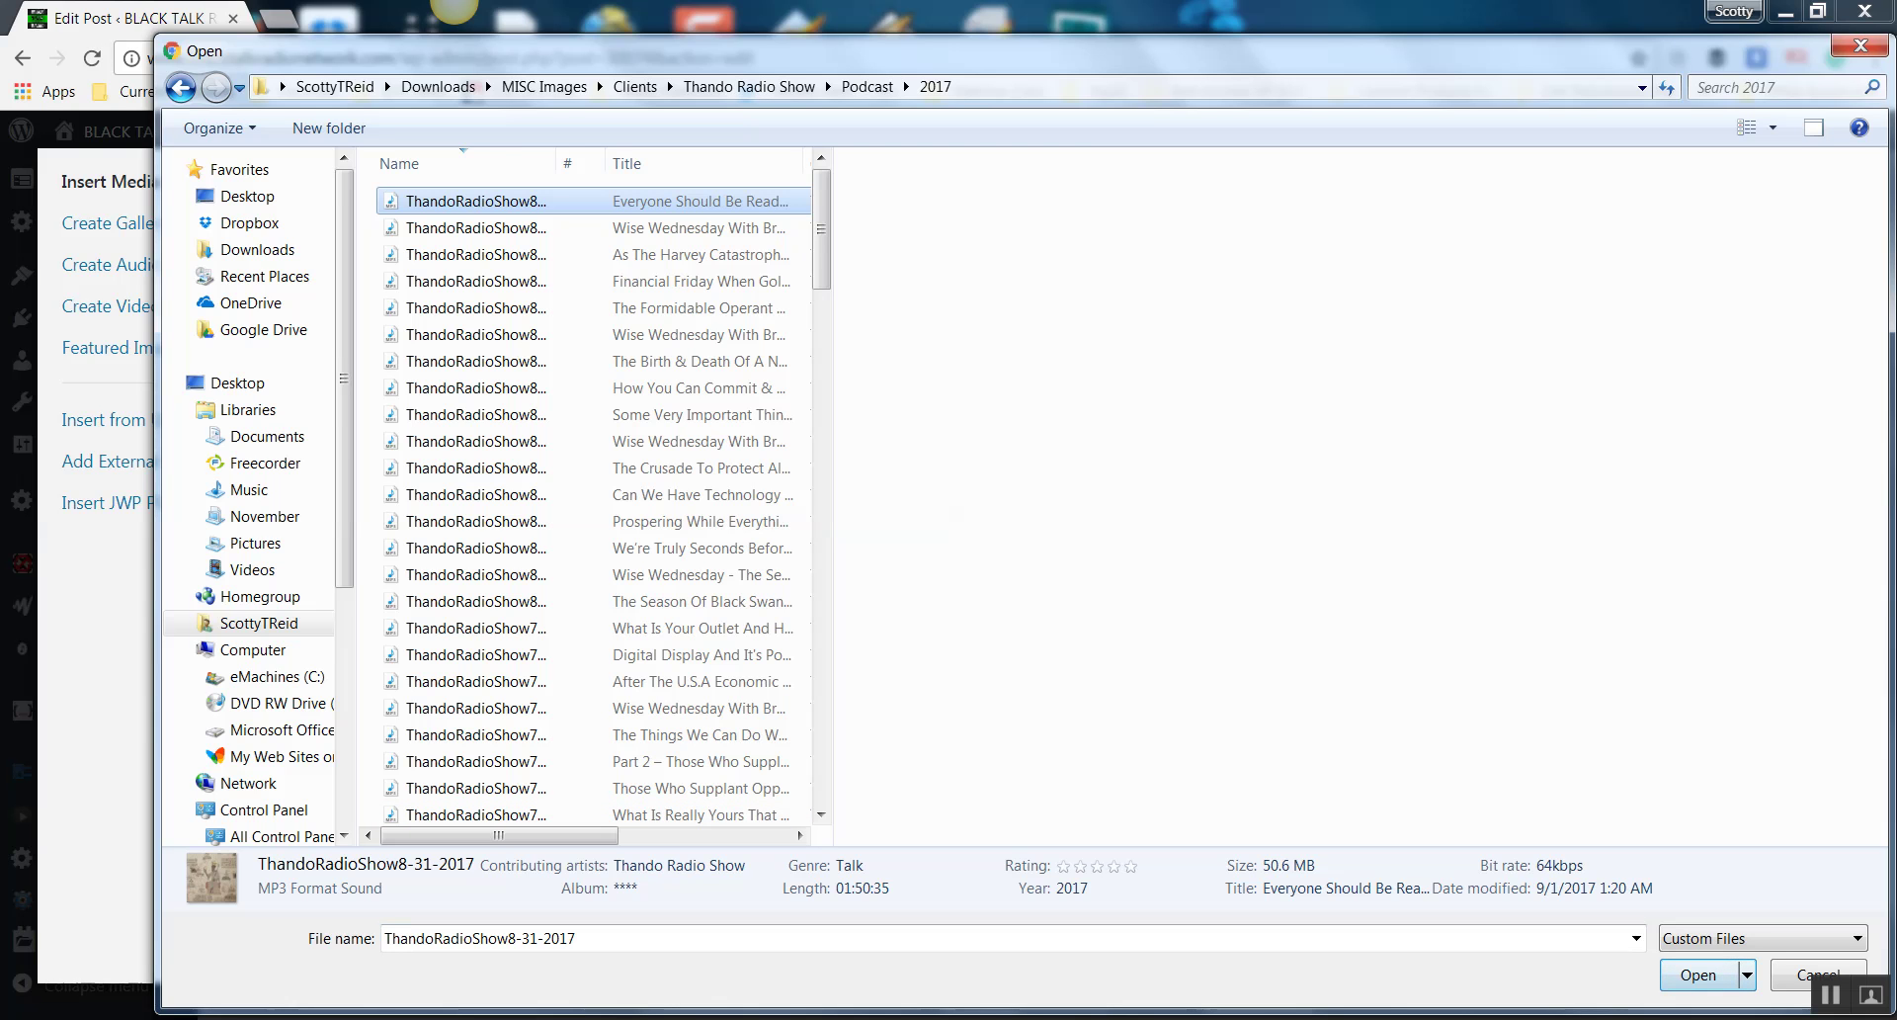
pyautogui.click(1699, 976)
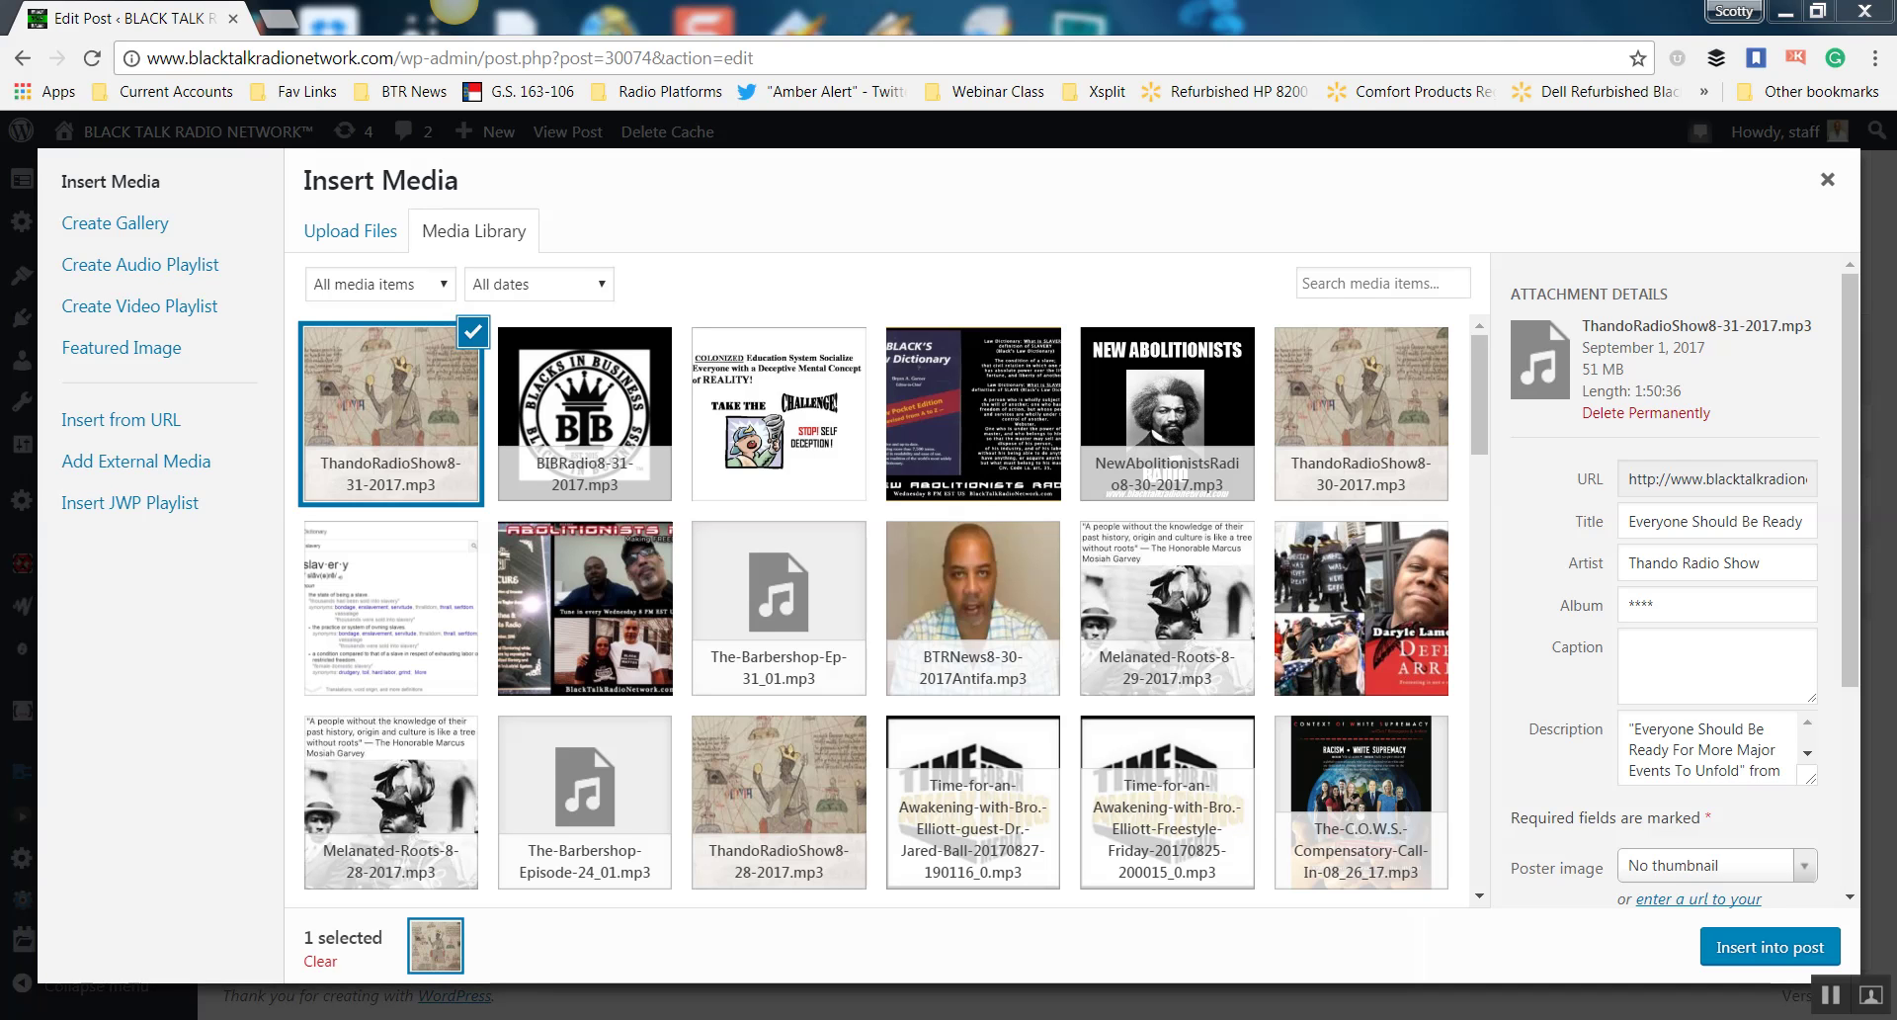
# Copy the full URL of the uploaded ThandoRadioShow8-31-2017.mp3 and close the media window without inserting the file.
pyautogui.click(1718, 479)
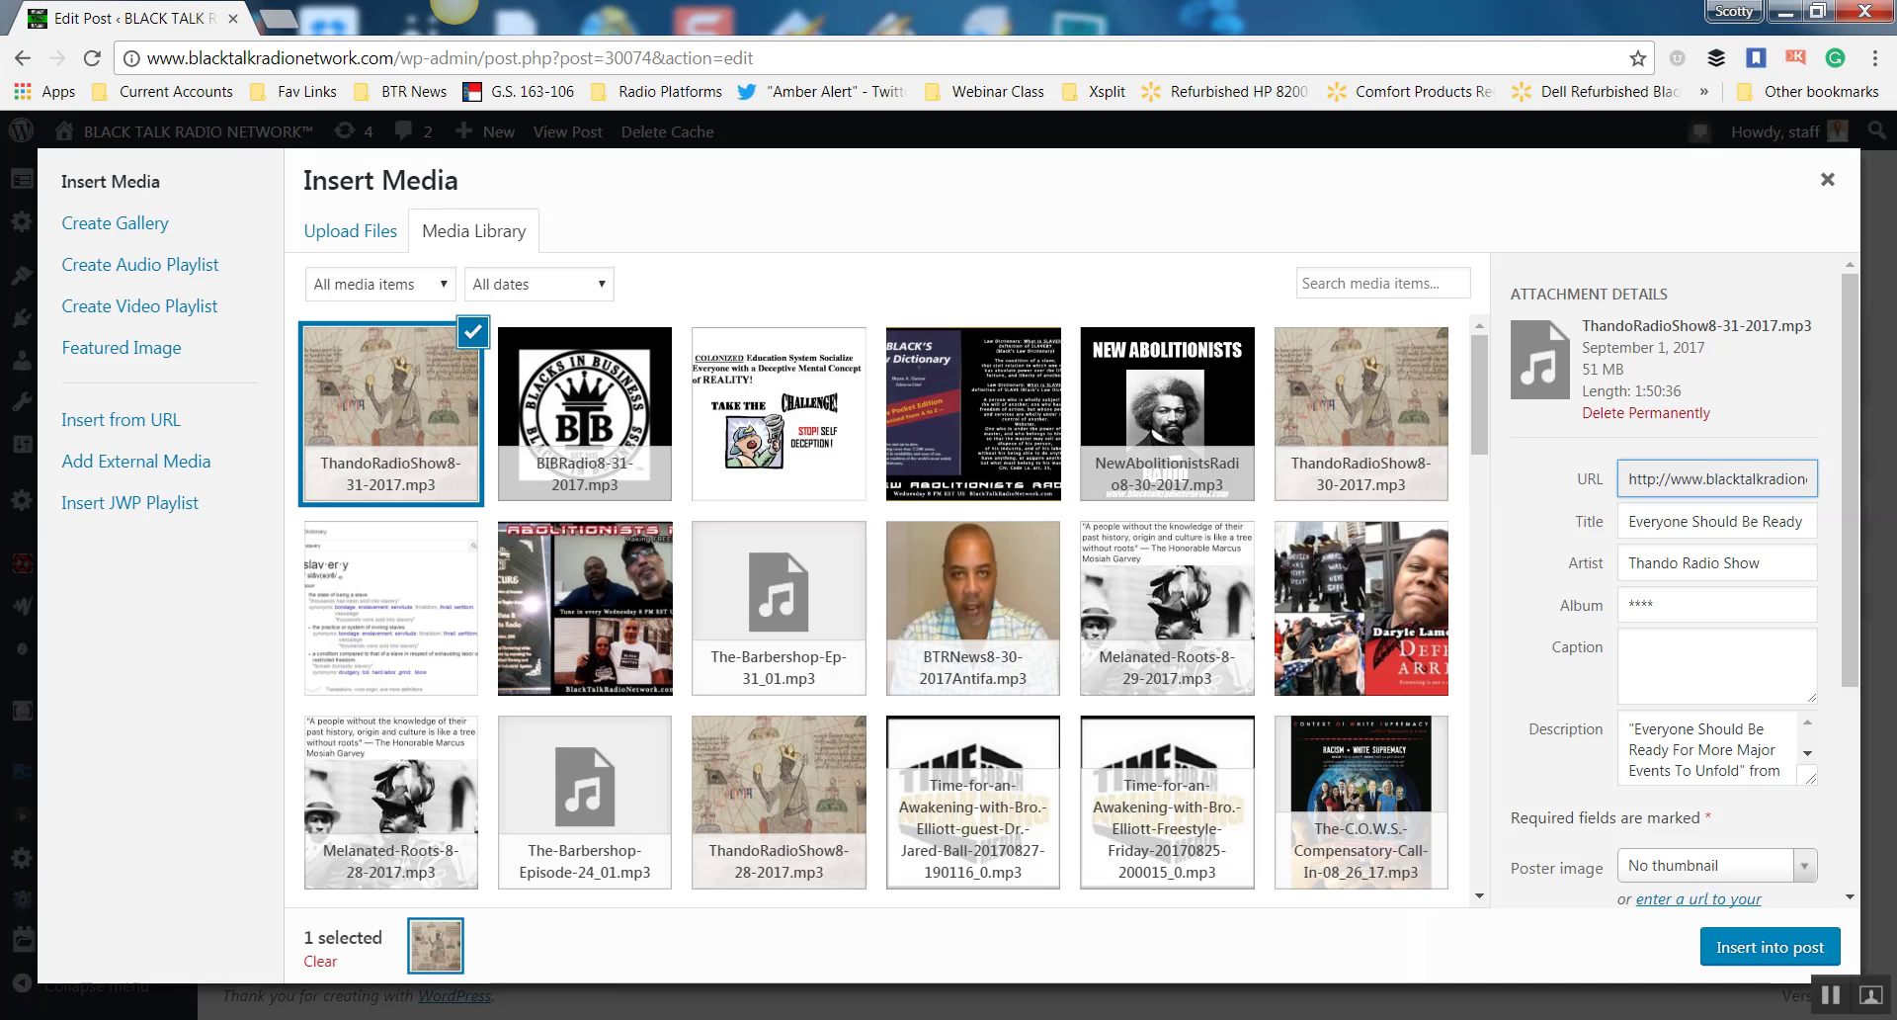
pyautogui.moveTo(1628, 480); pyautogui.dragTo(1811, 480)
pyautogui.rightClick(1810, 479)
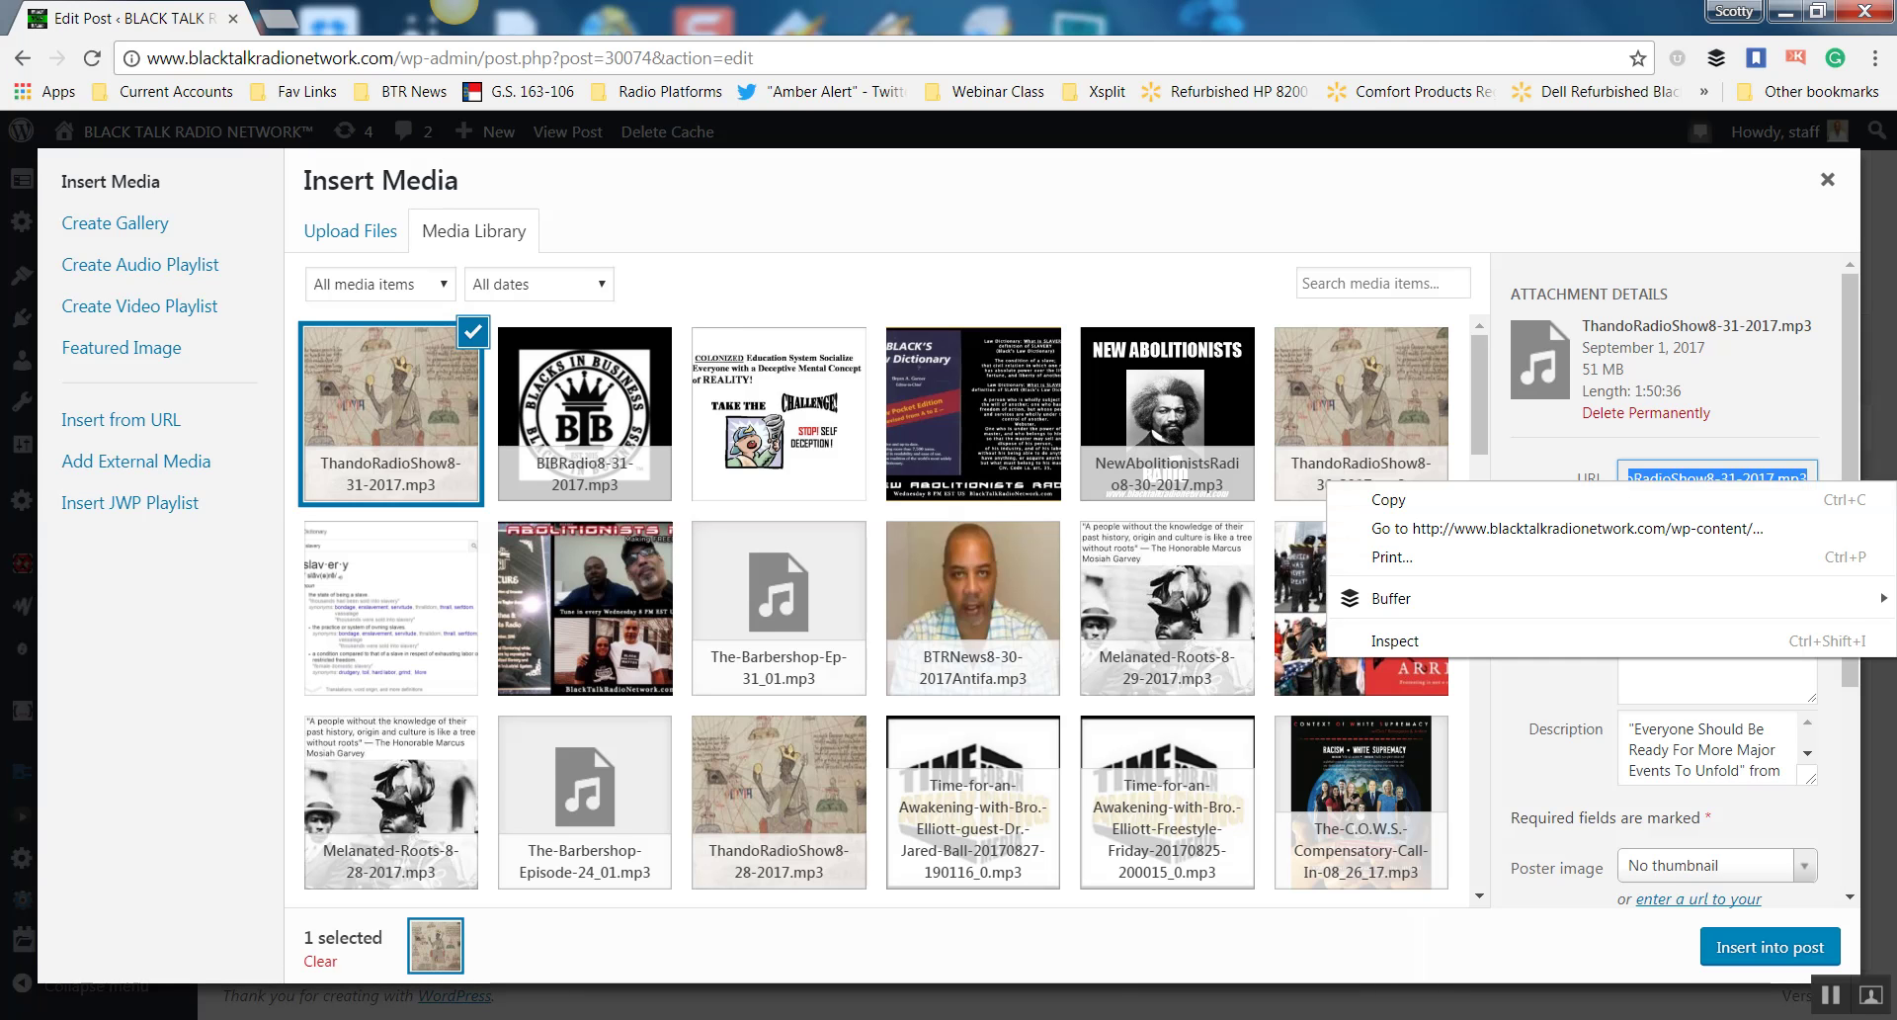
pyautogui.click(1769, 497)
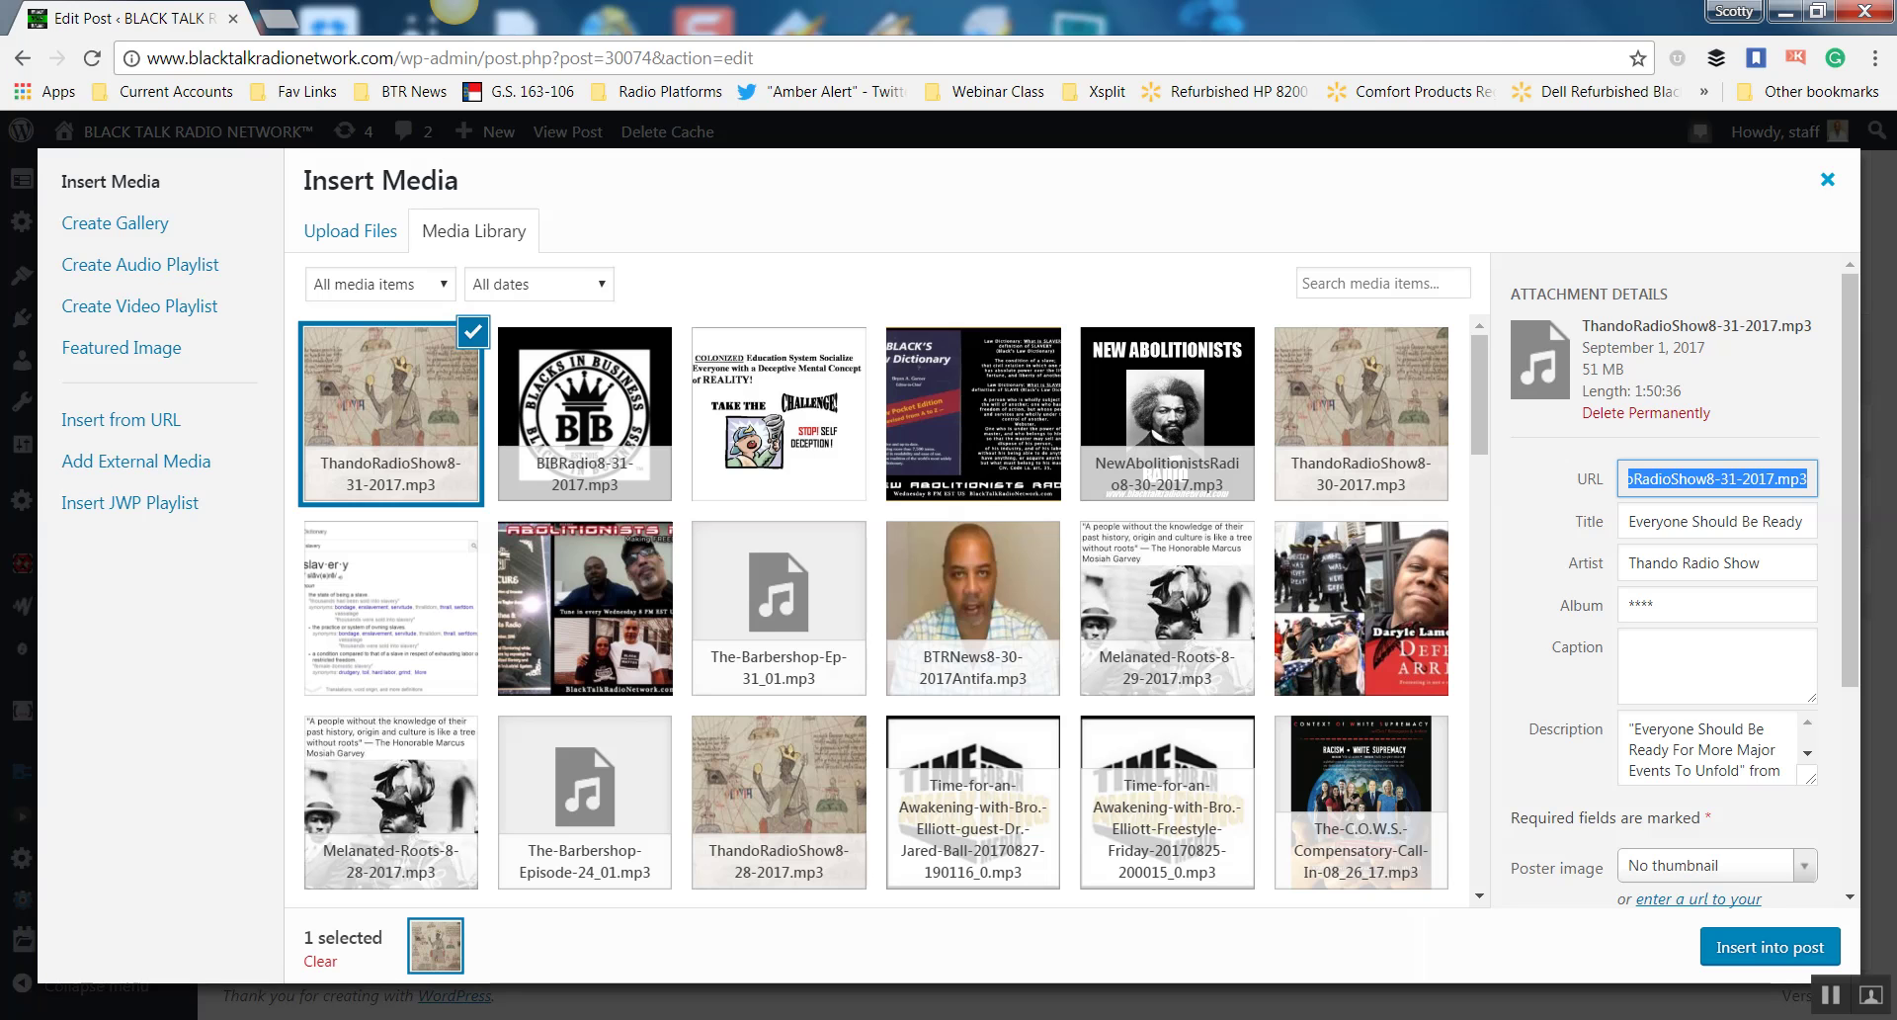
pyautogui.click(1765, 819)
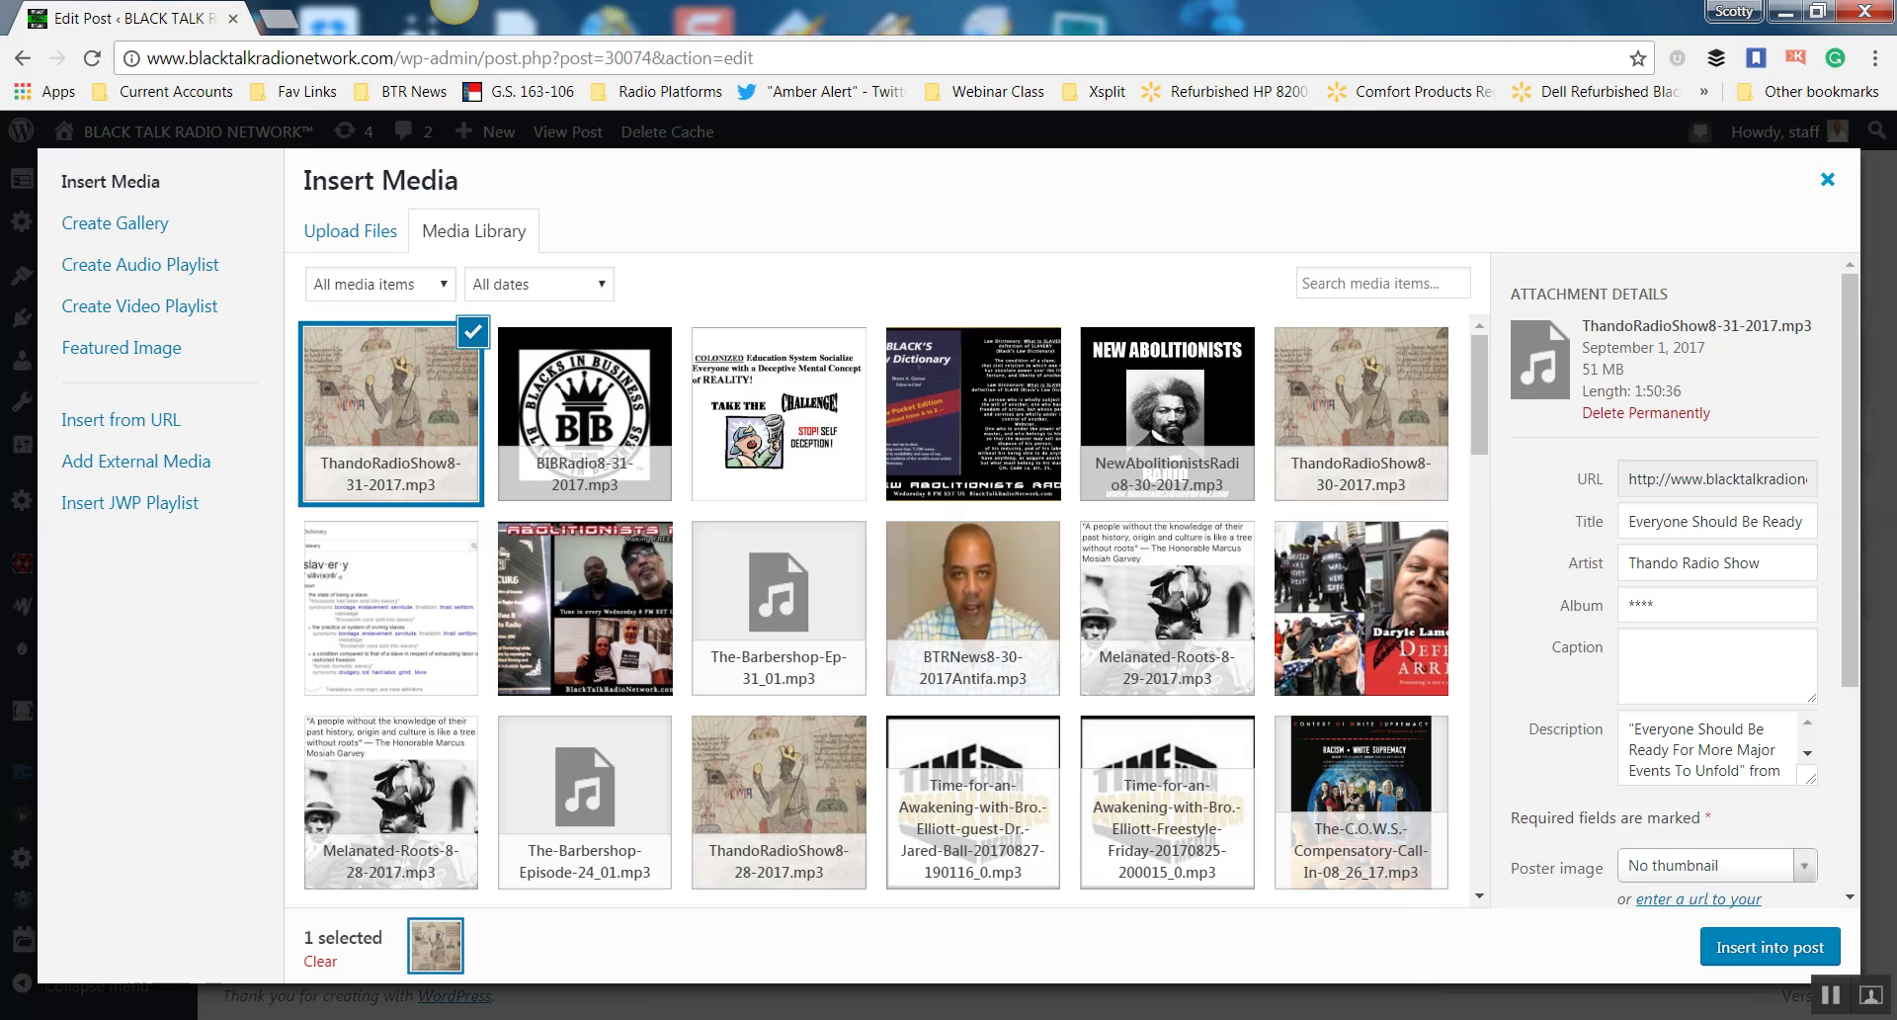
pyautogui.click(1828, 179)
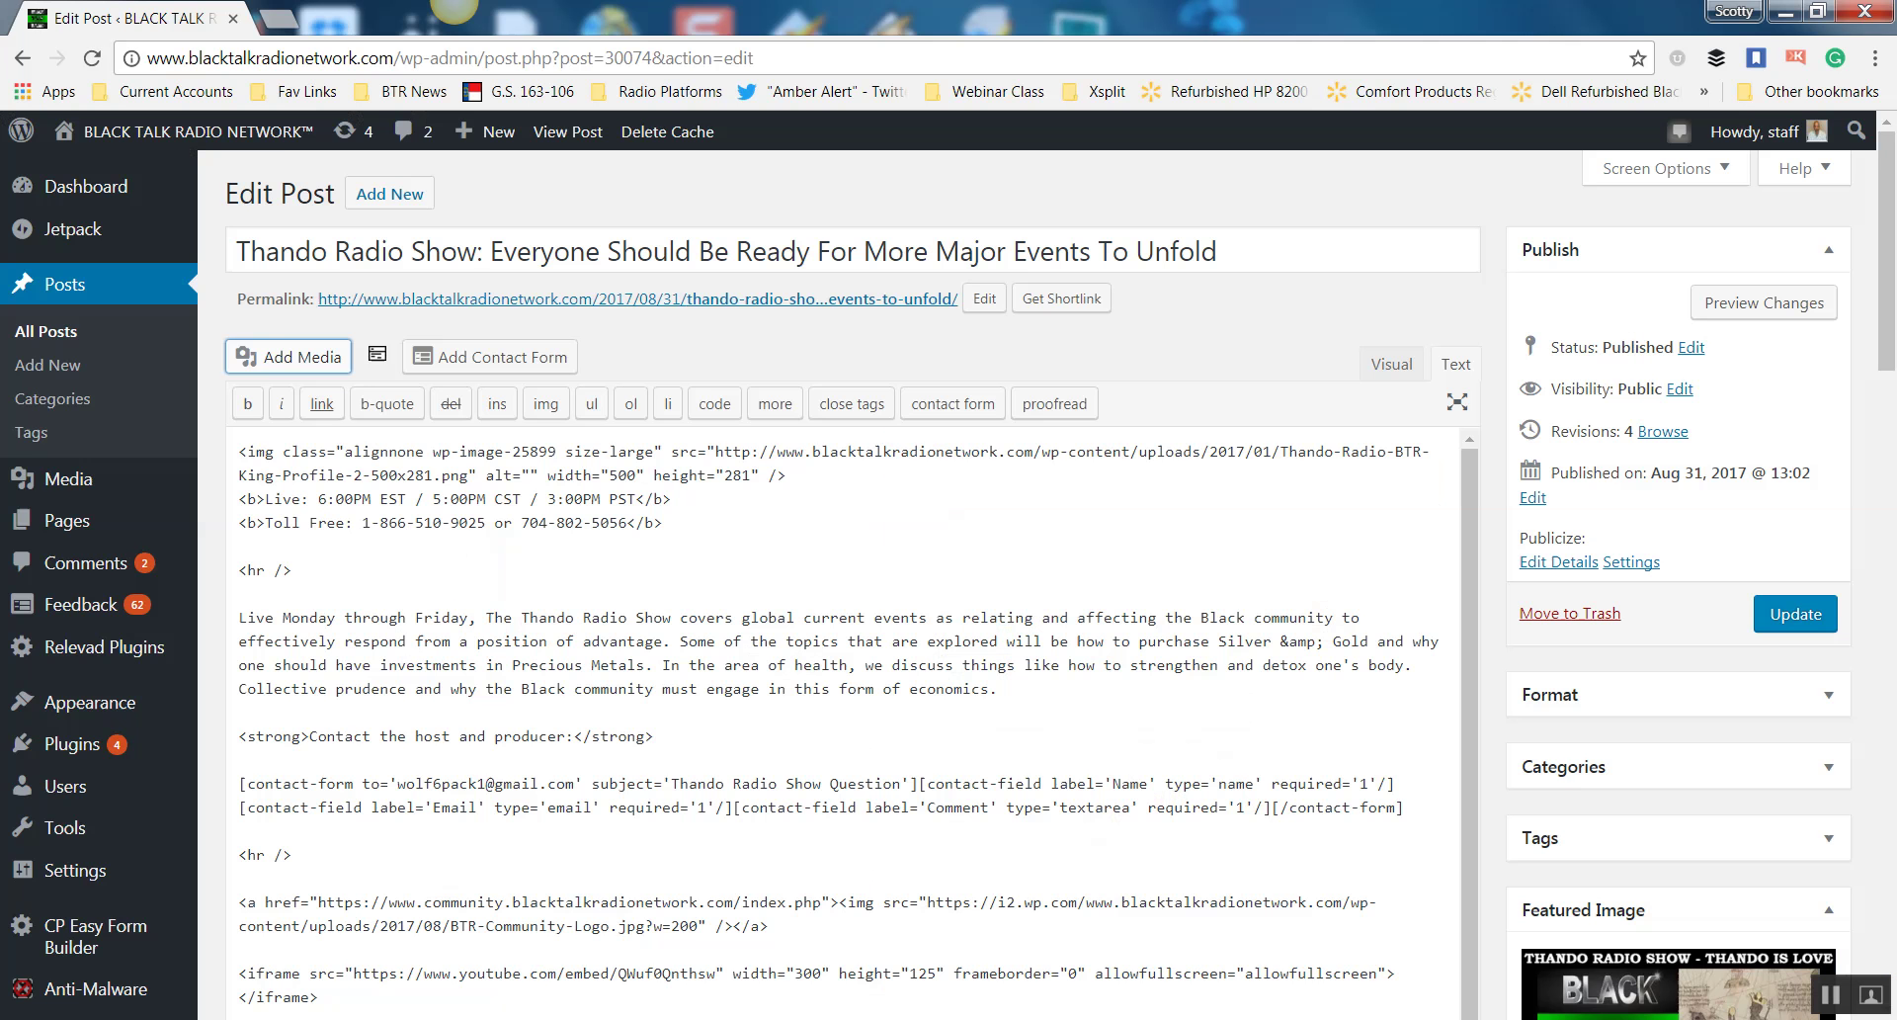
# Paste the copied MP3 address as the Media URL of the default Podcast Episode and verify it.
pyautogui.scroll(-15, 850, 593)
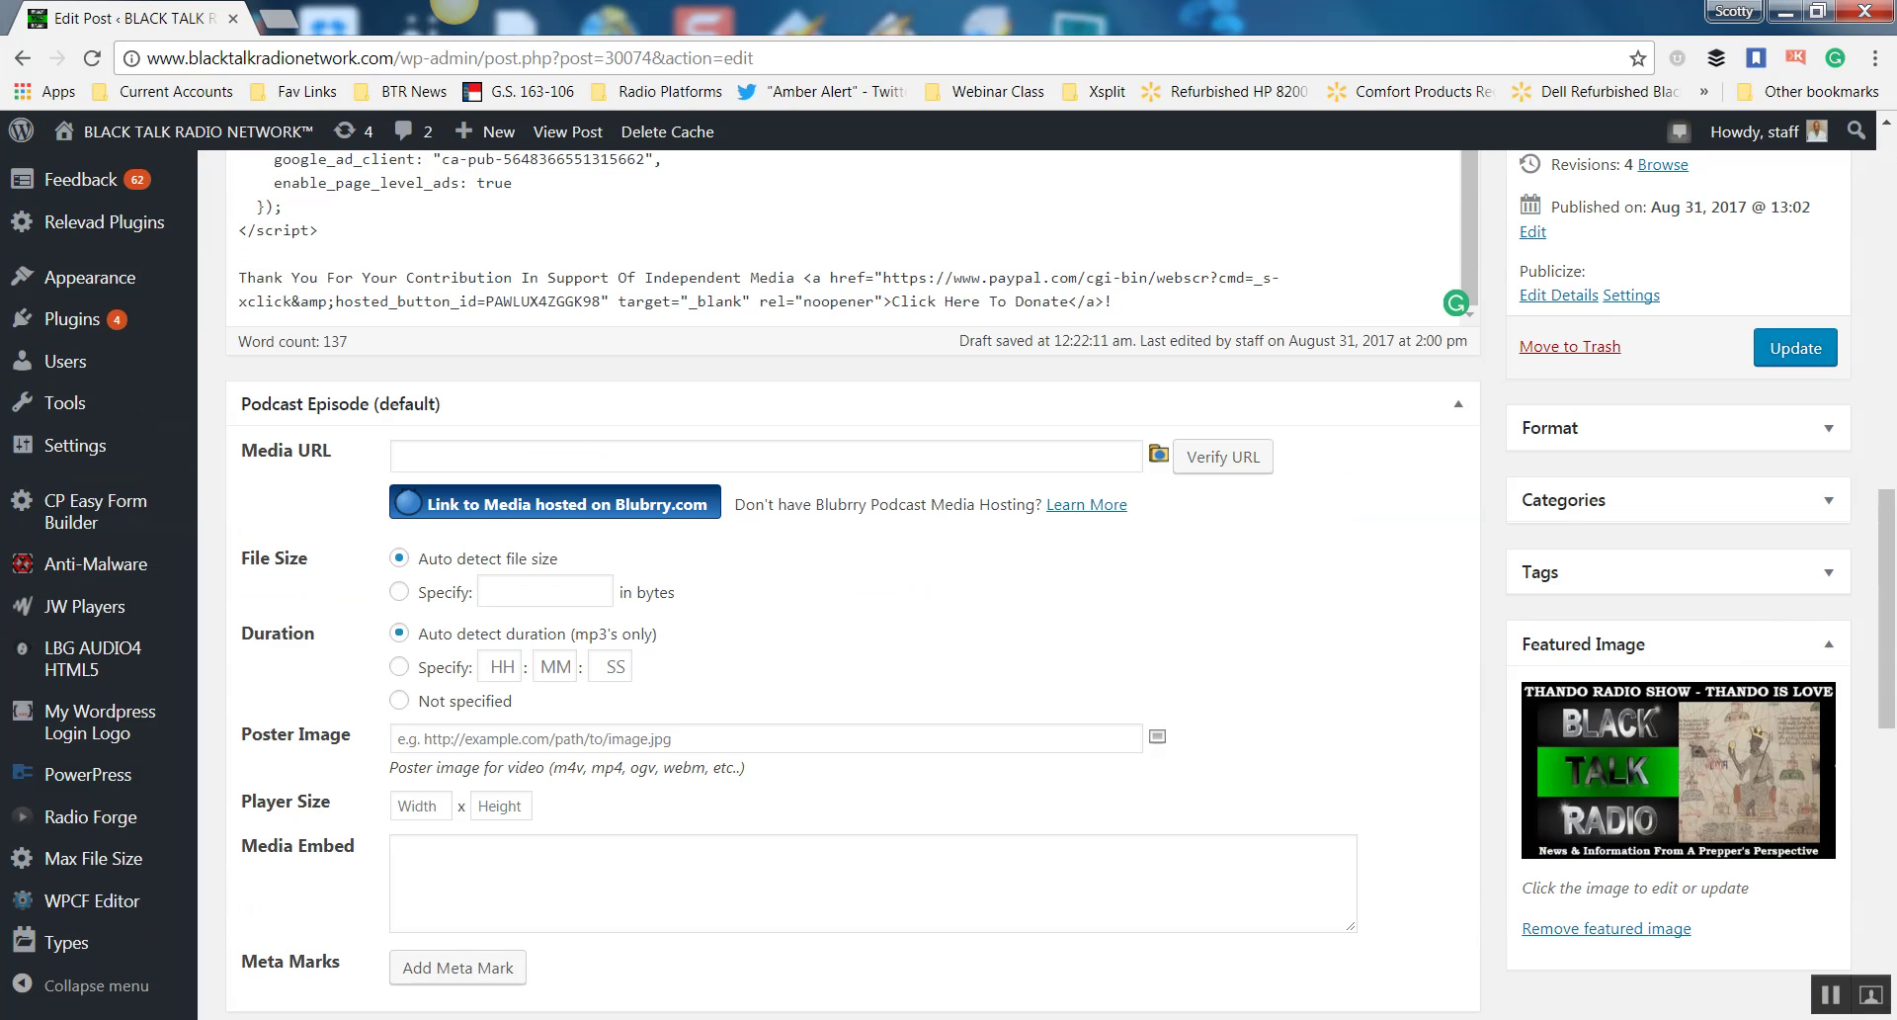
pyautogui.click(766, 457)
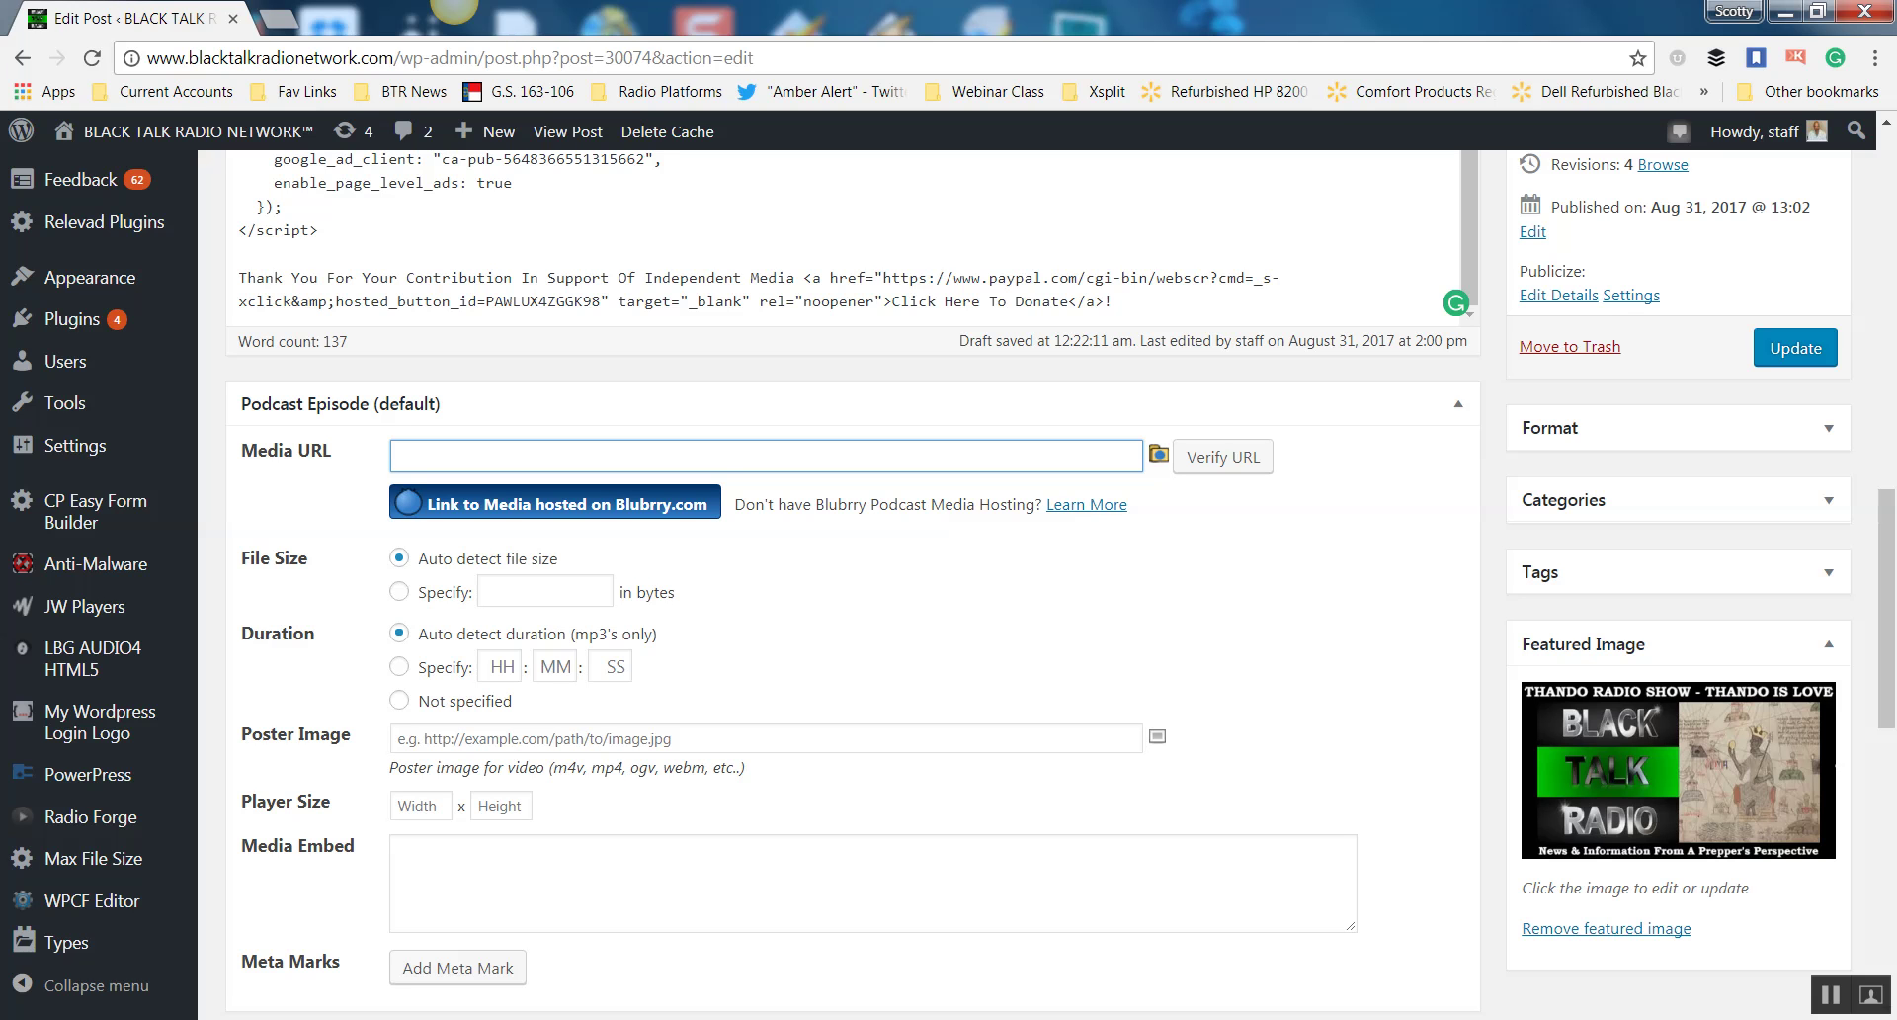
pyautogui.rightClick(444, 458)
pyautogui.click(514, 611)
pyautogui.click(1222, 456)
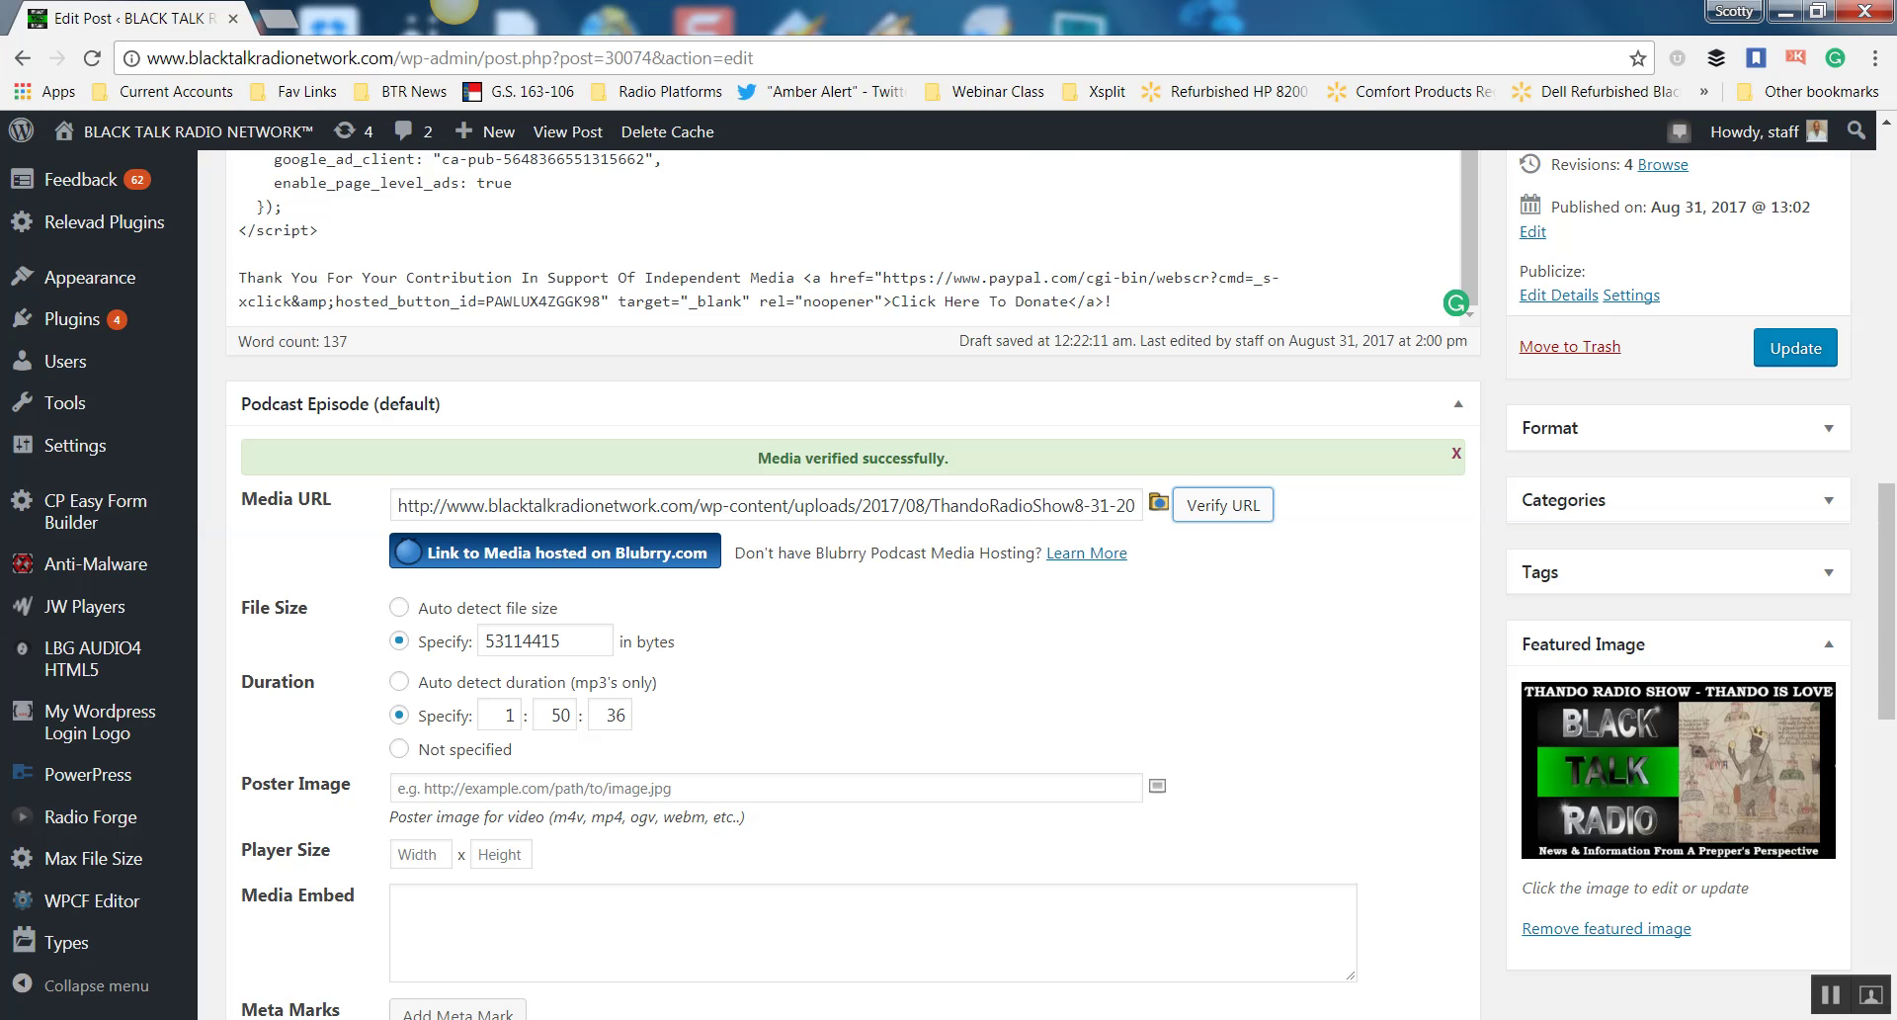
# Keep the current Windows color scheme with the ask-again option and place the cursor in the episode's Media URL.
pyautogui.scroll(-3, 852, 583)
pyautogui.scroll(4, 852, 583)
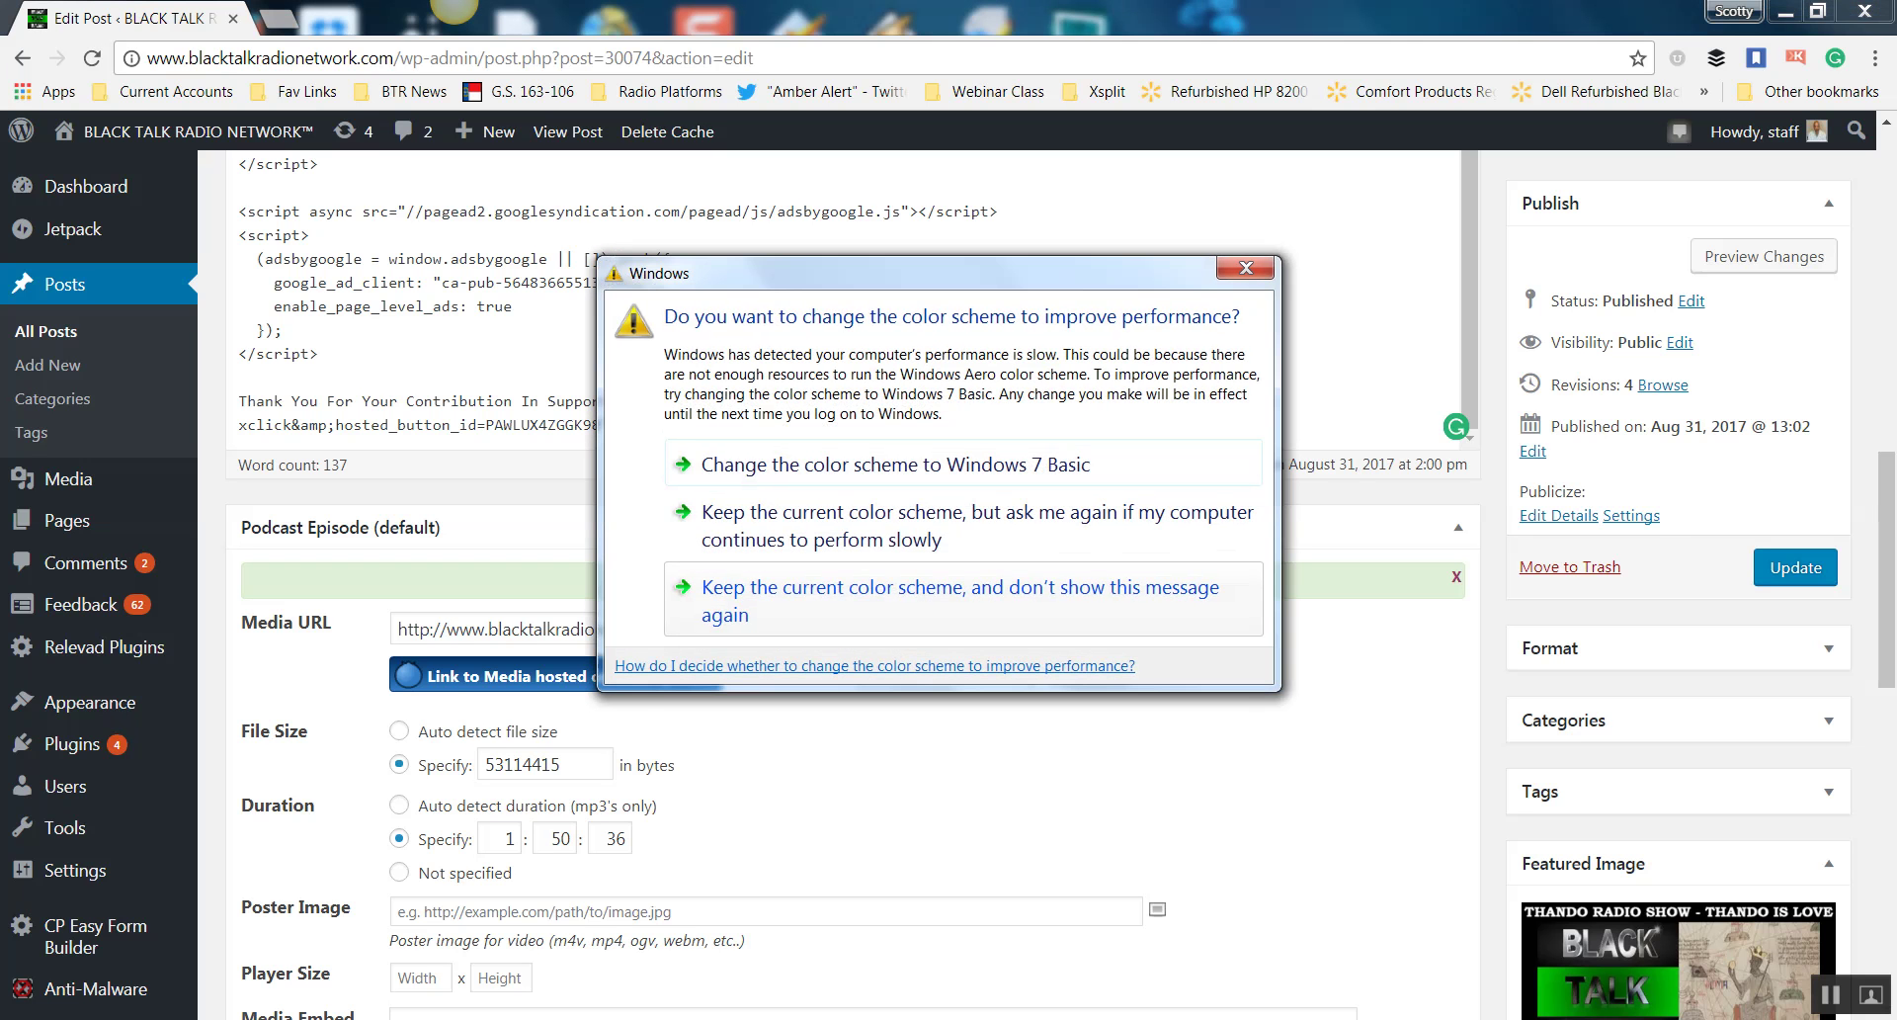
pyautogui.click(963, 525)
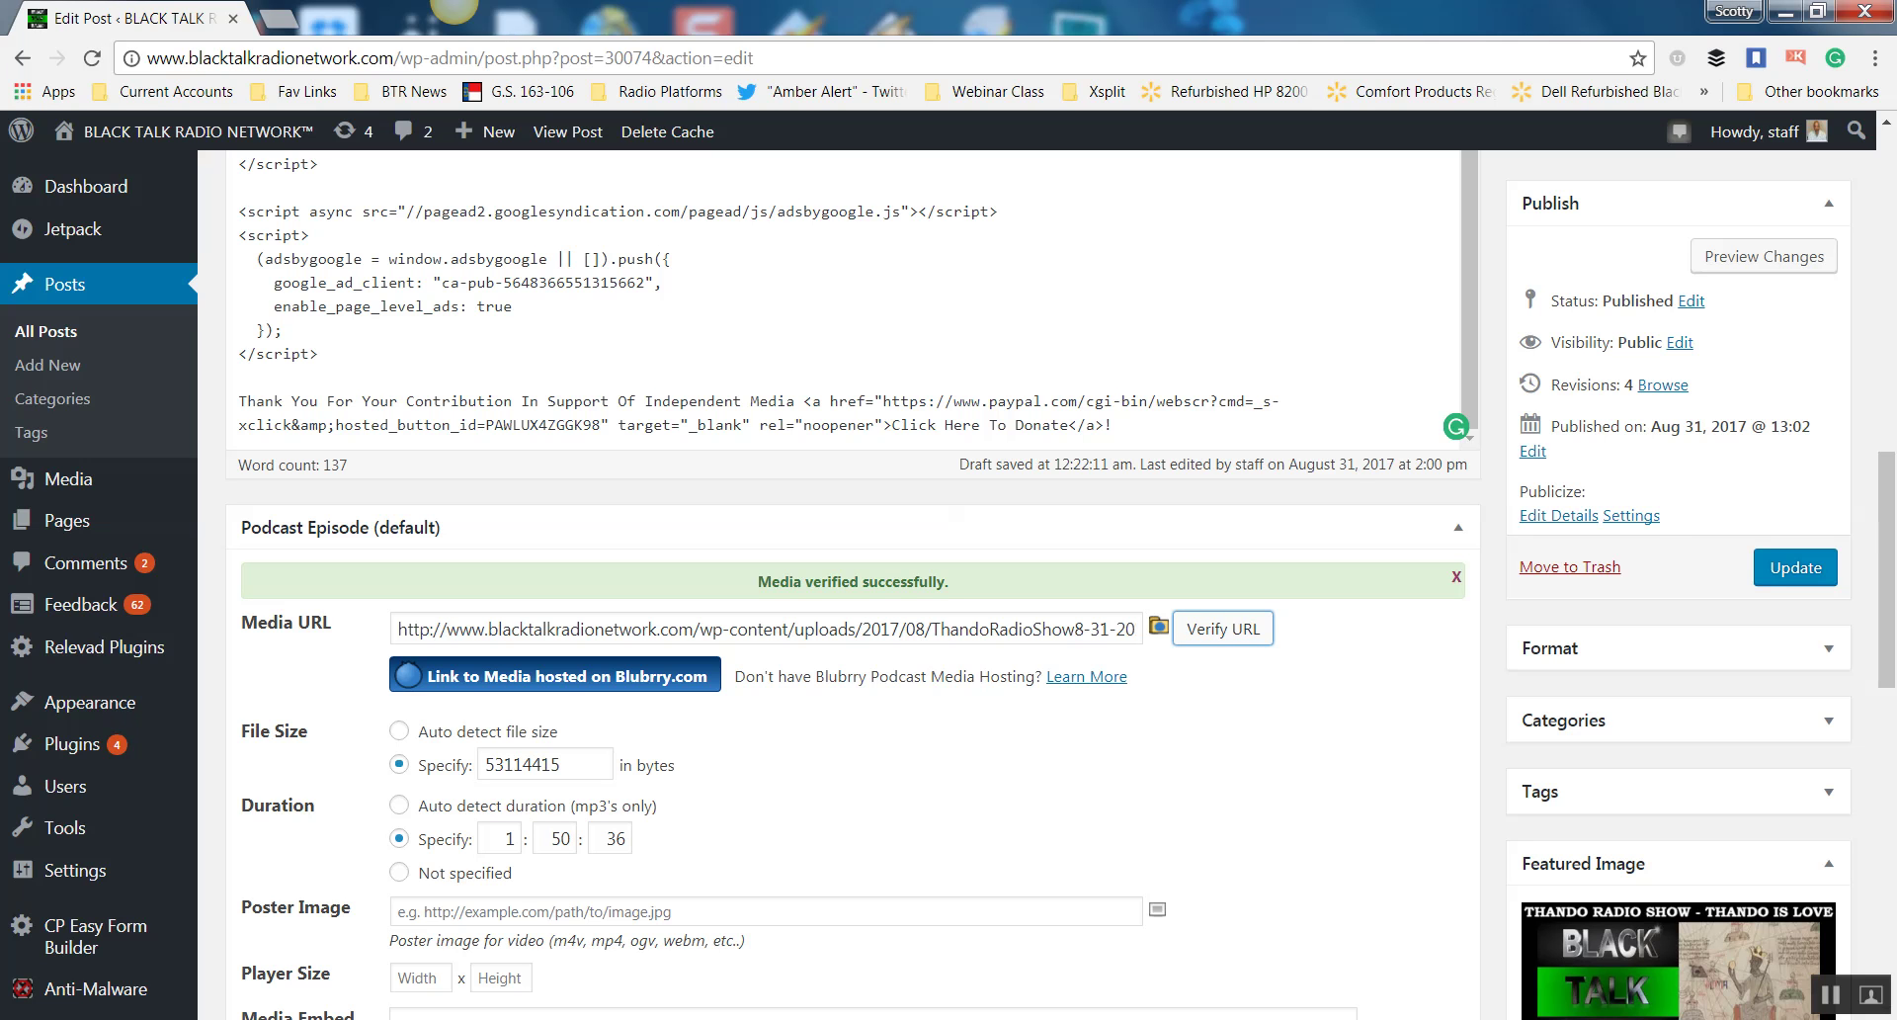
pyautogui.click(560, 629)
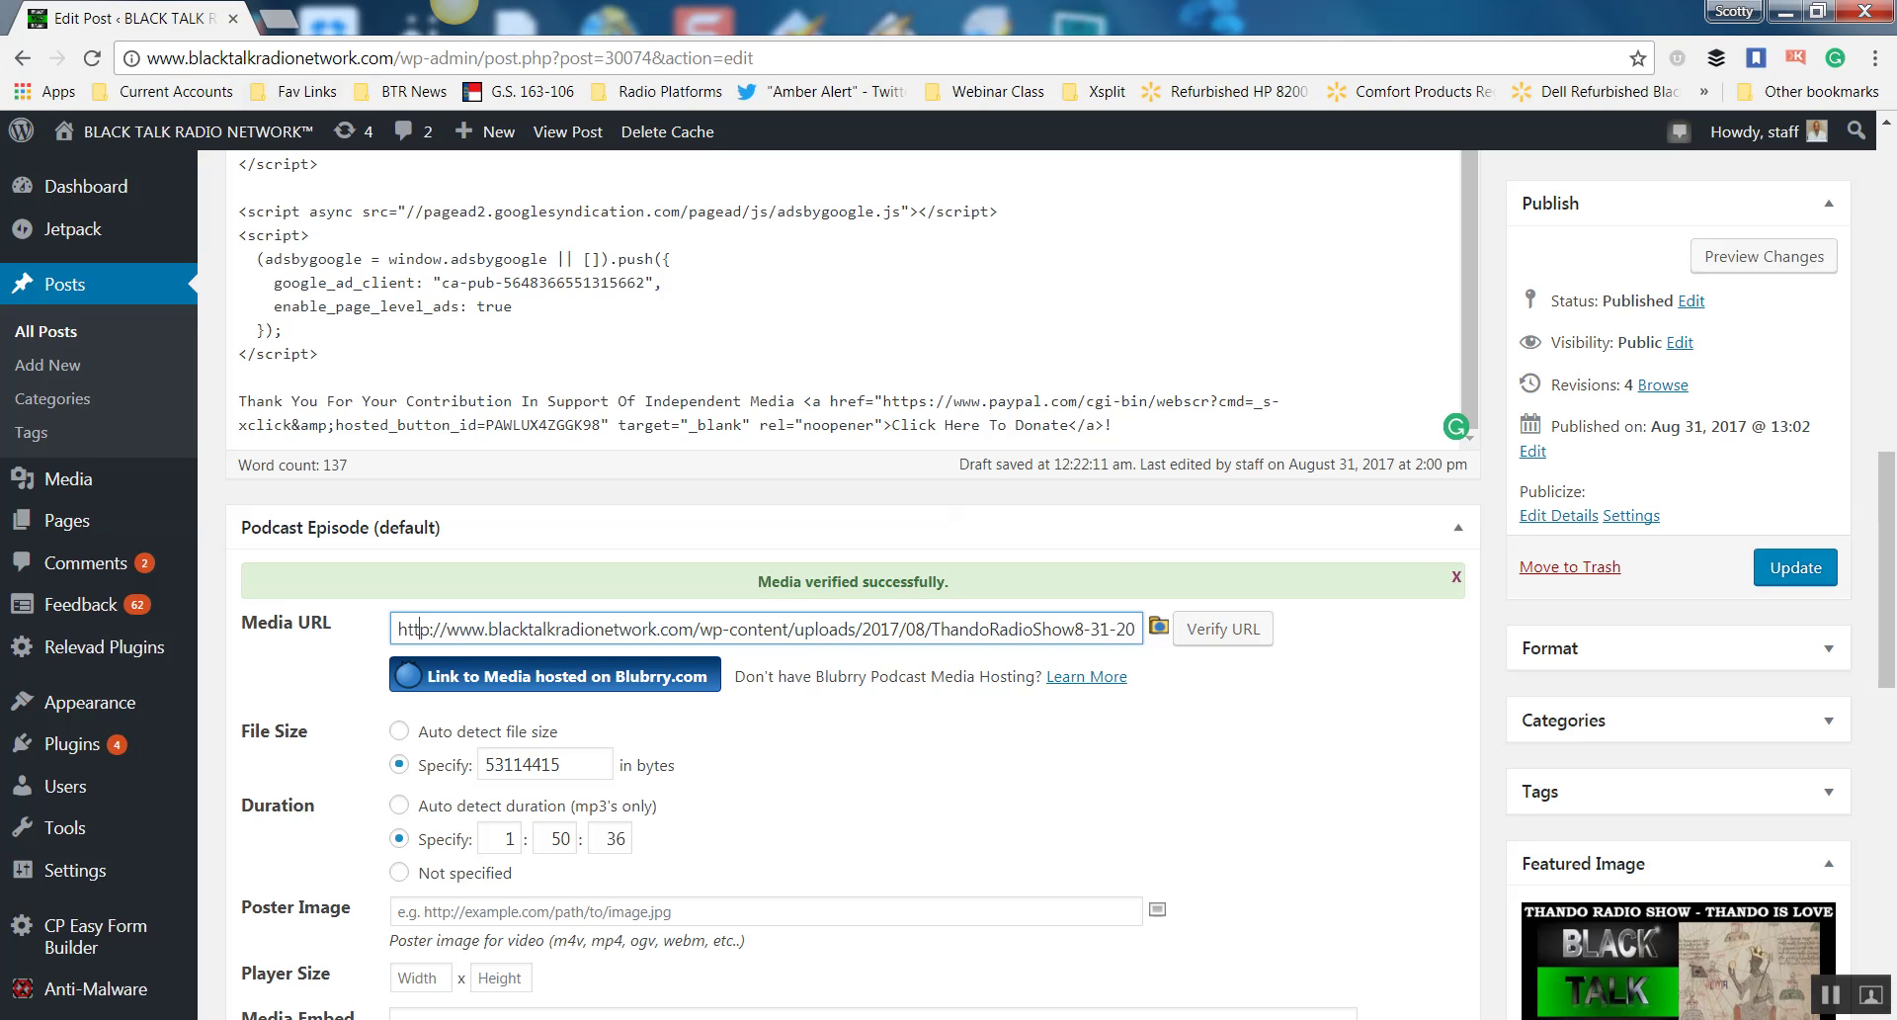
# Open blogtalkradio.com in a new browser tab.
pyautogui.hotkey('ctrl', 't')
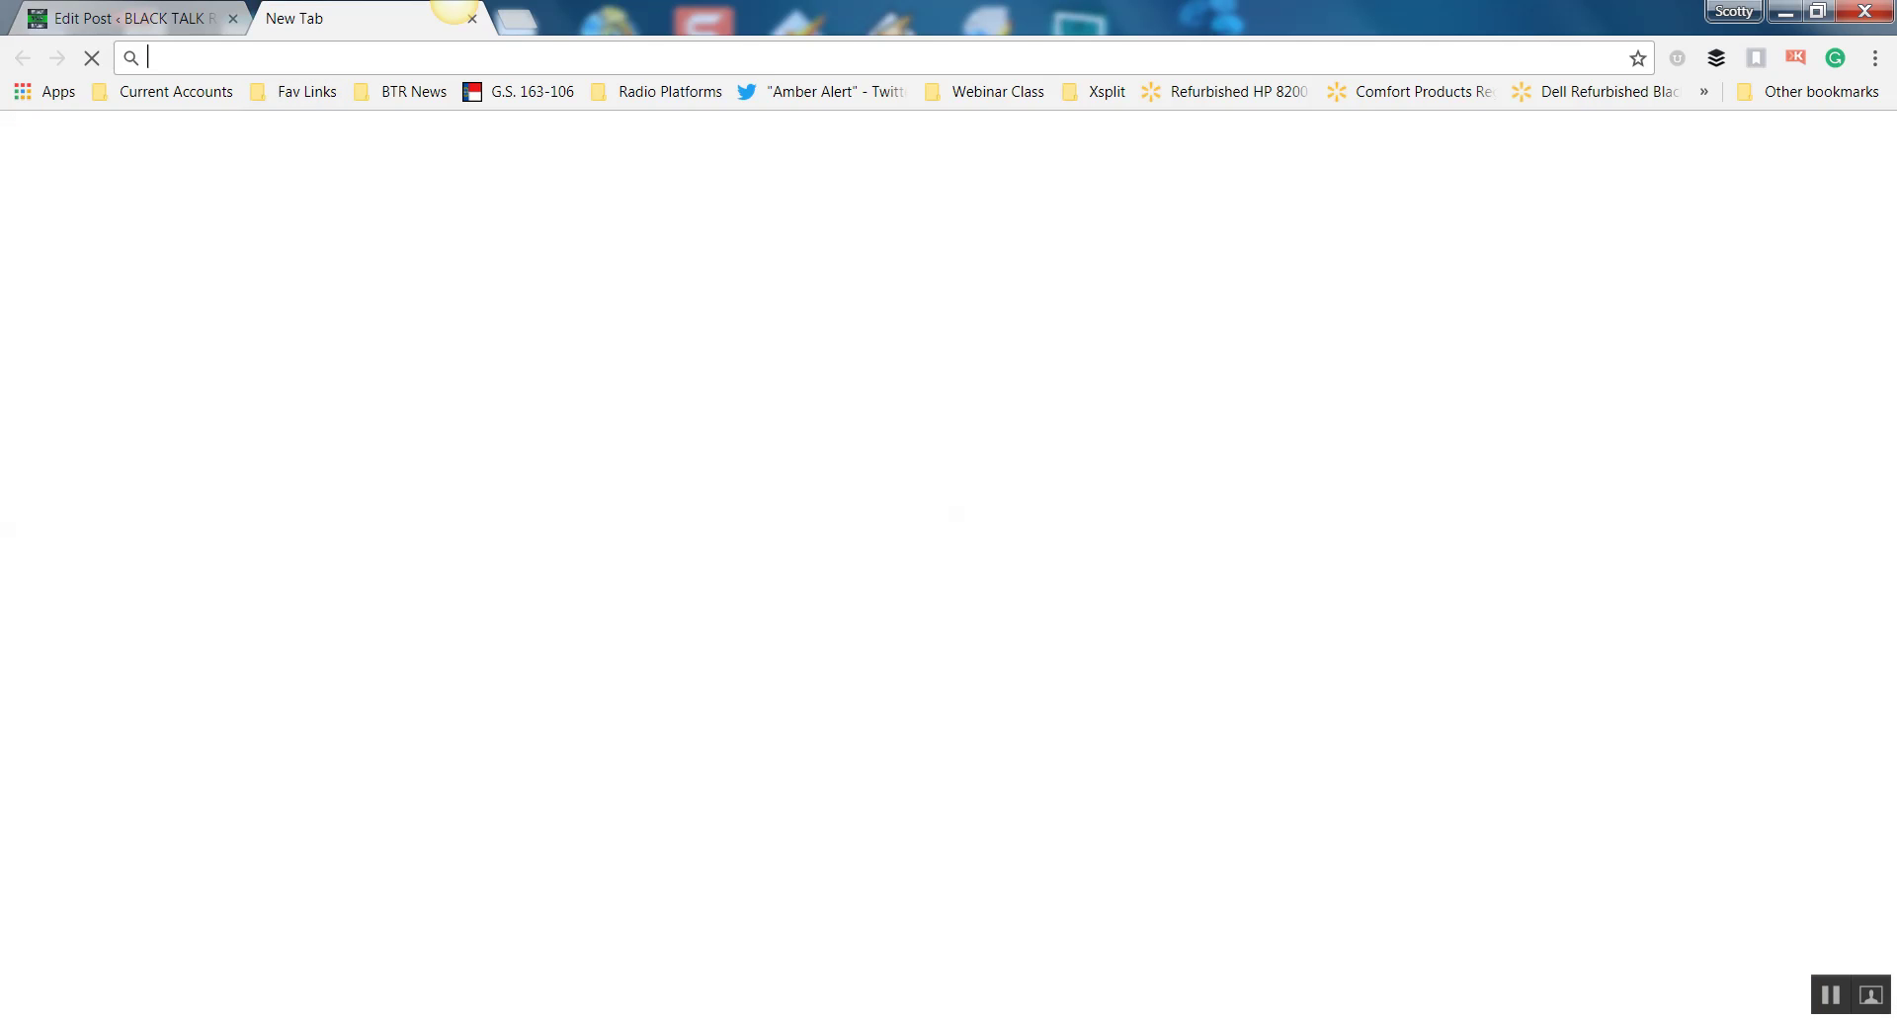
pyautogui.write('blogtas')
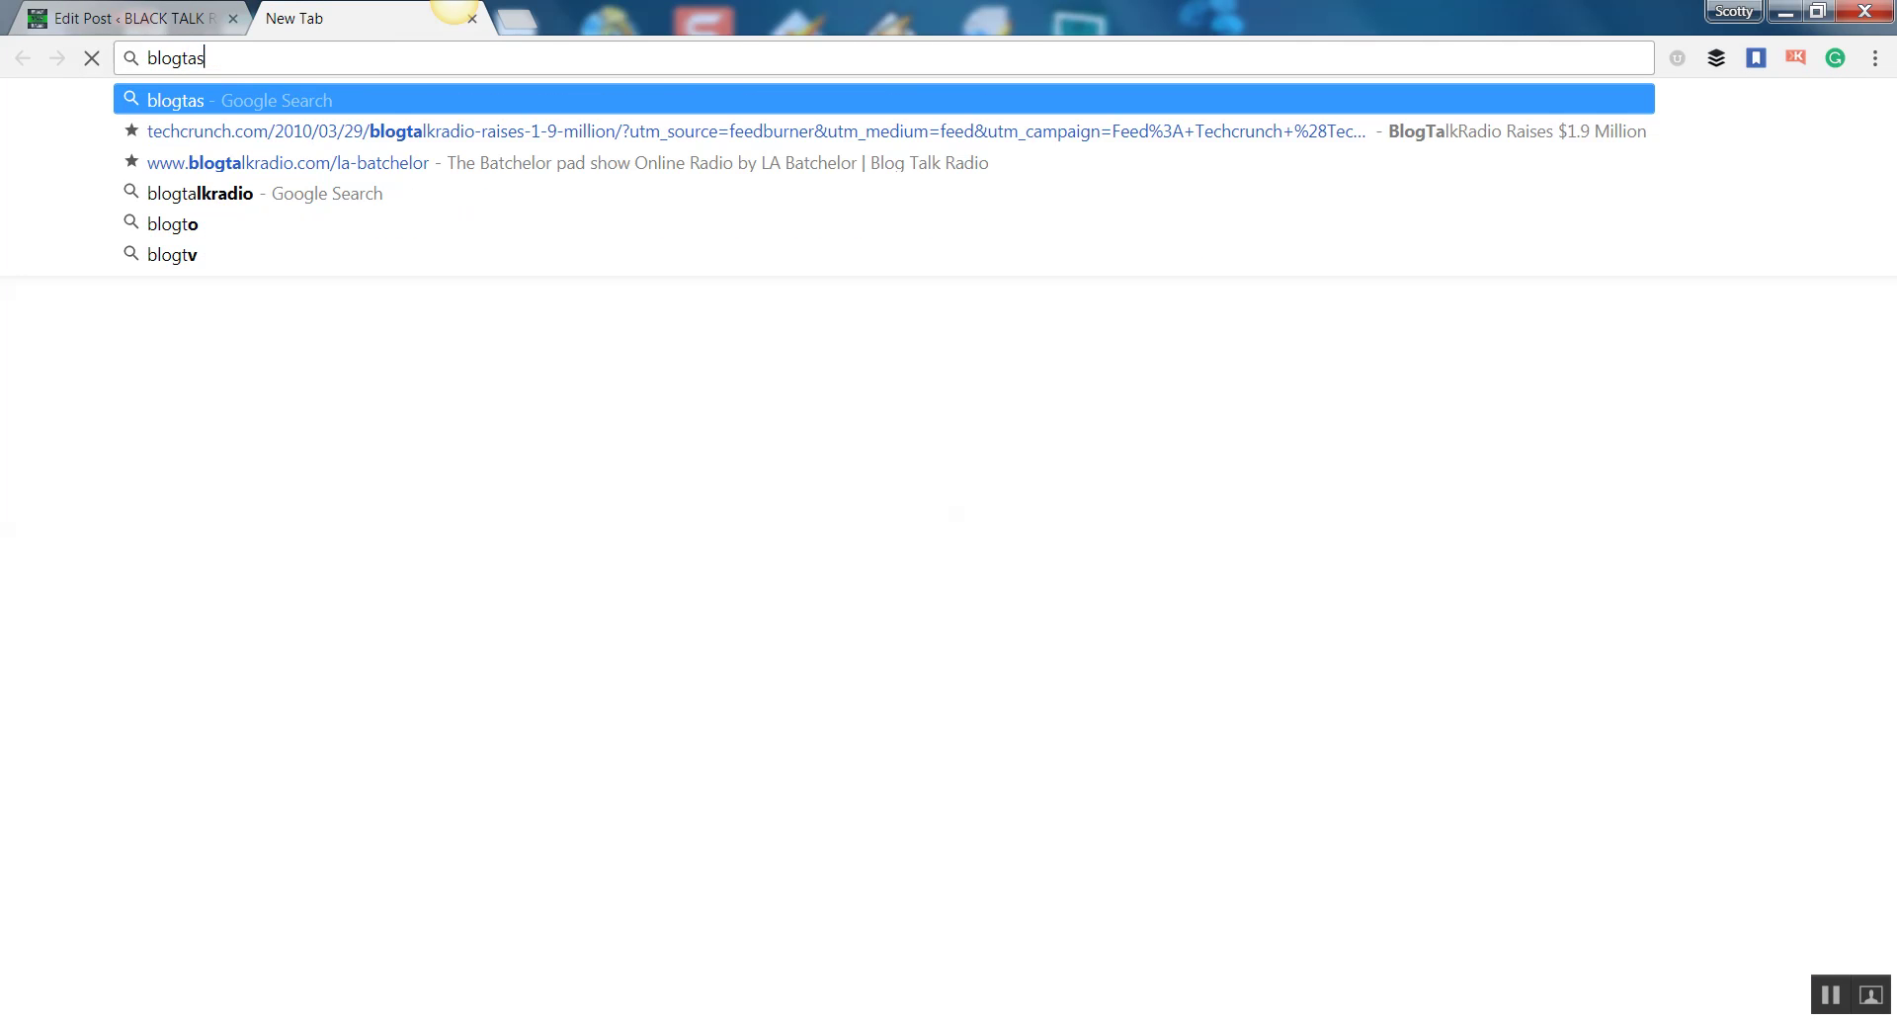
pyautogui.press('BackSpace')
pyautogui.write('l')
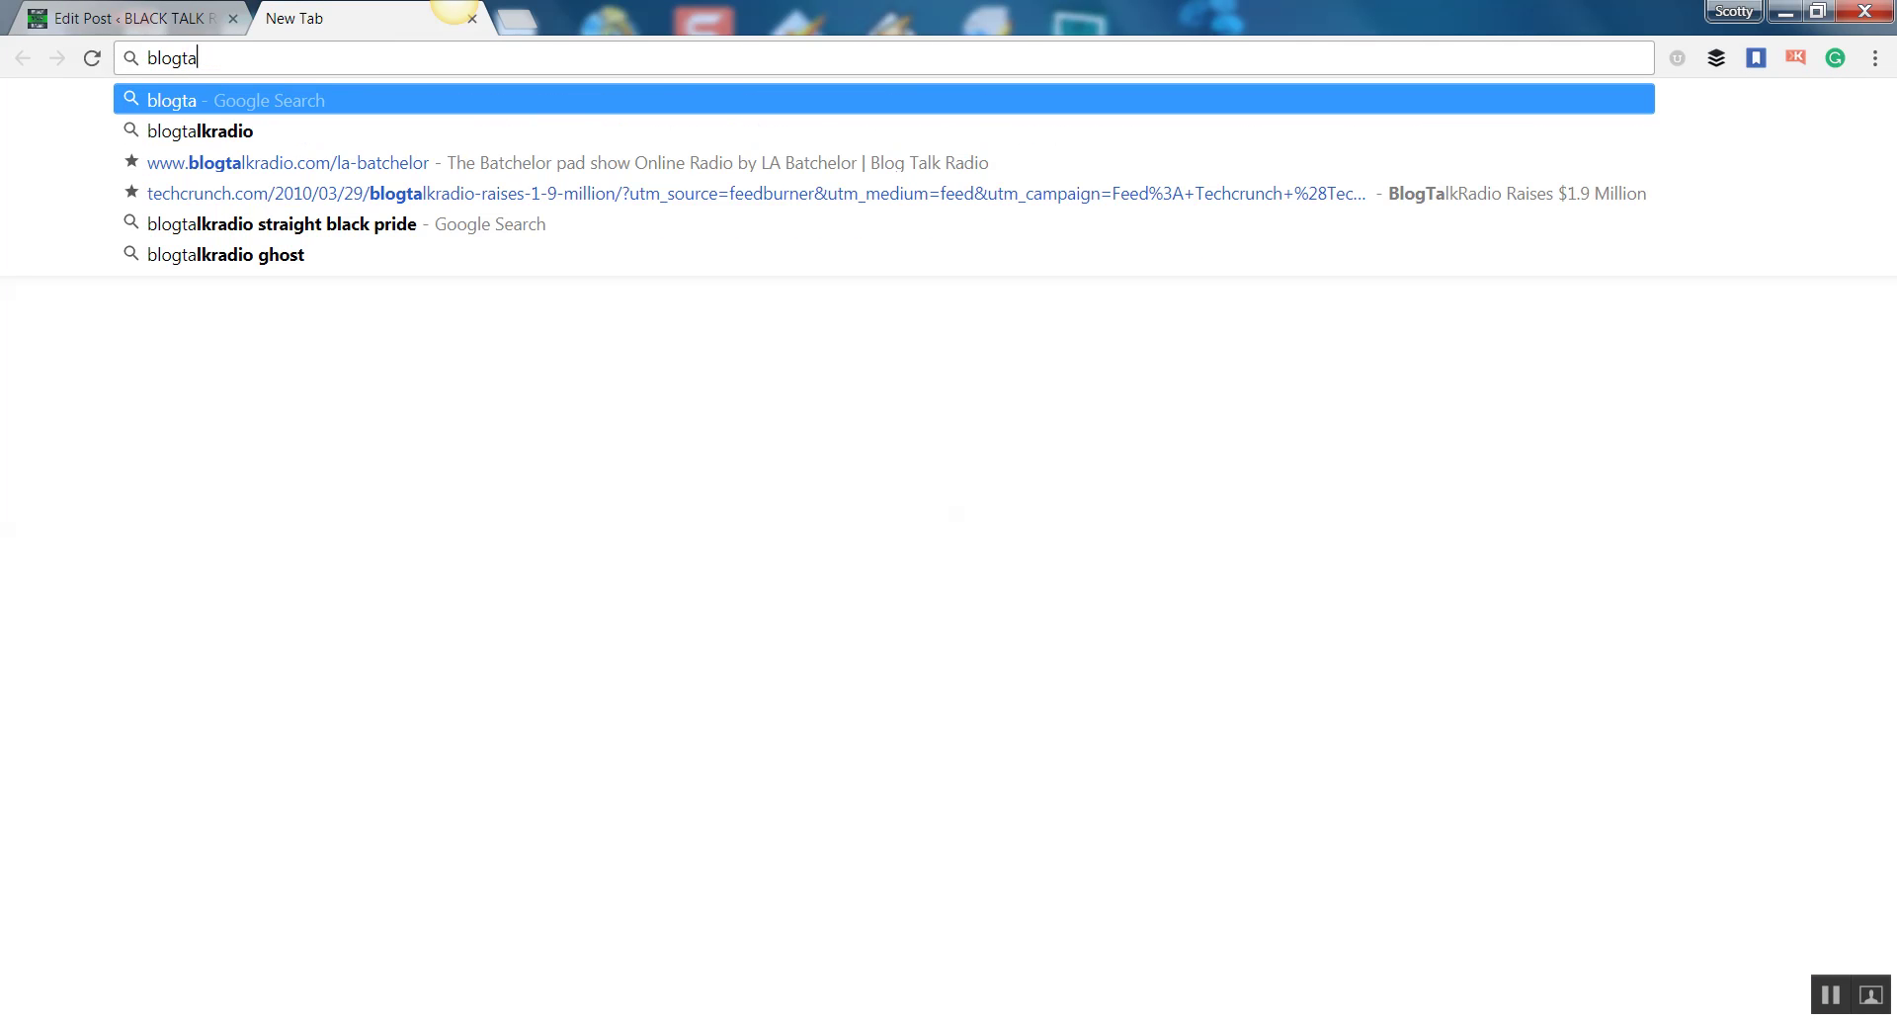
pyautogui.write('kradio')
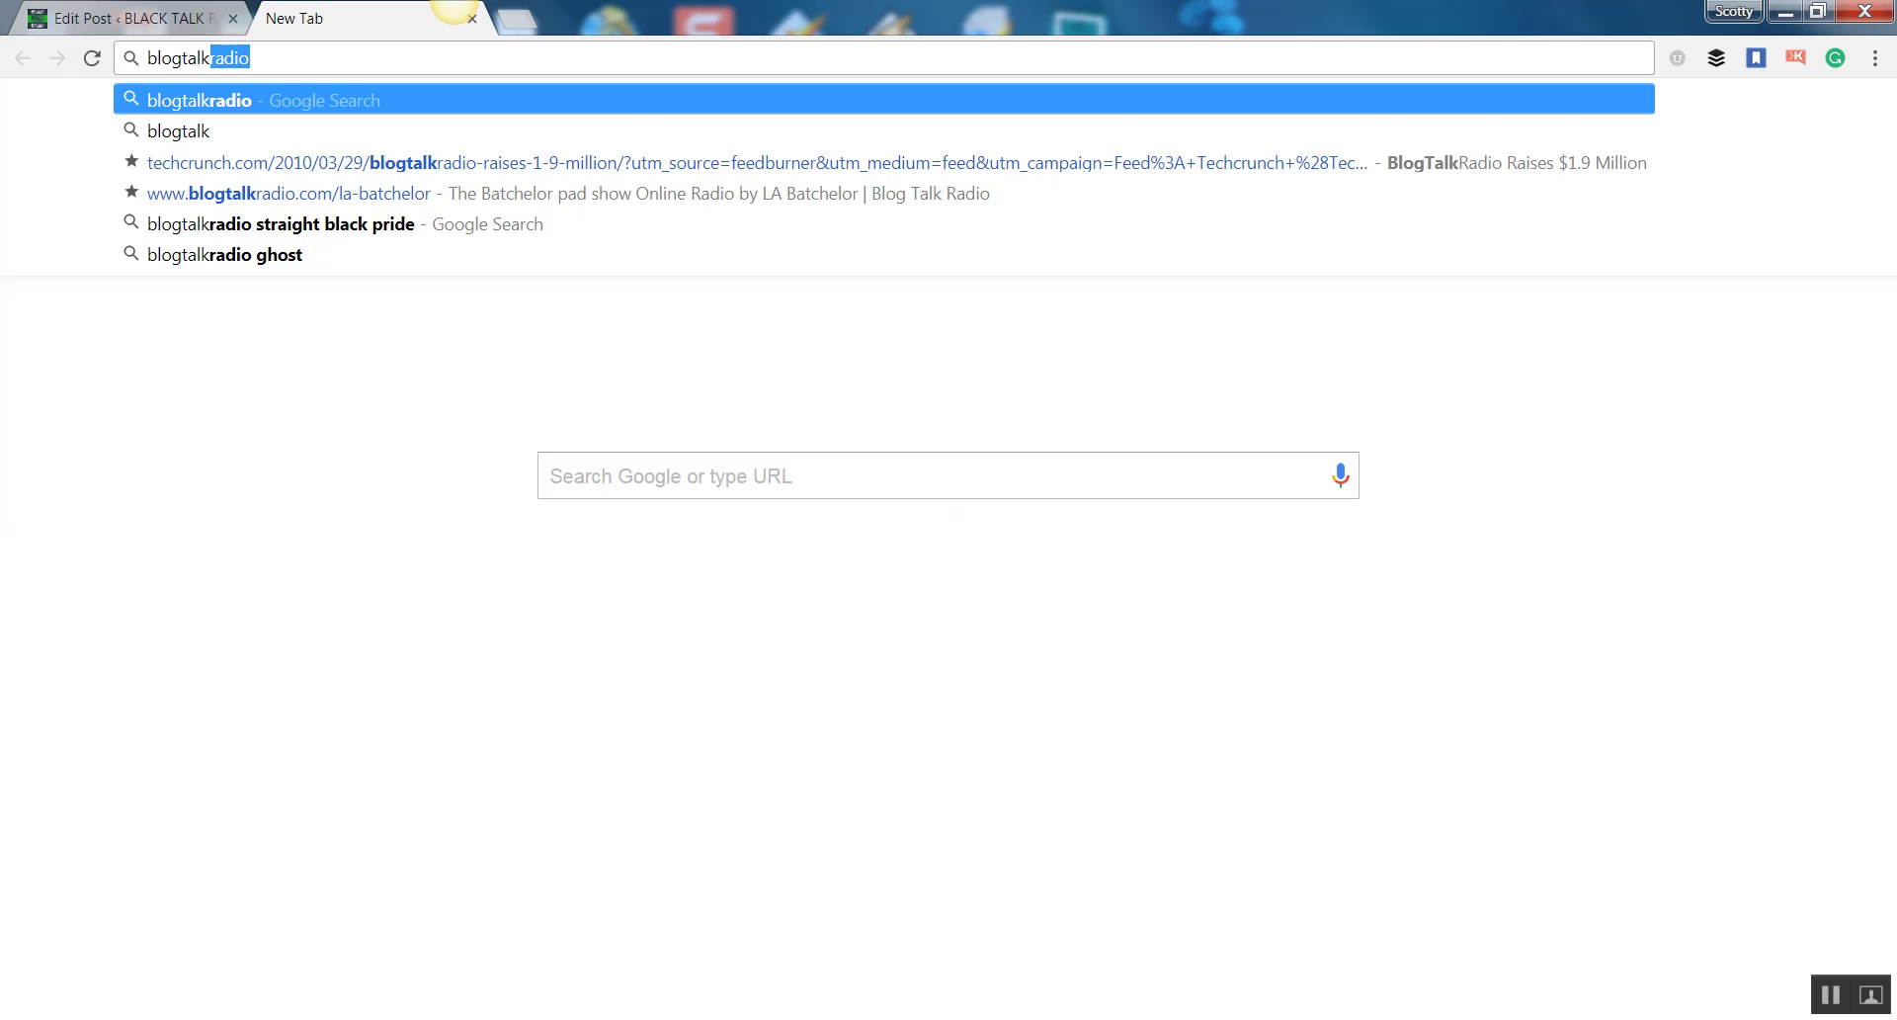
pyautogui.press('Right')
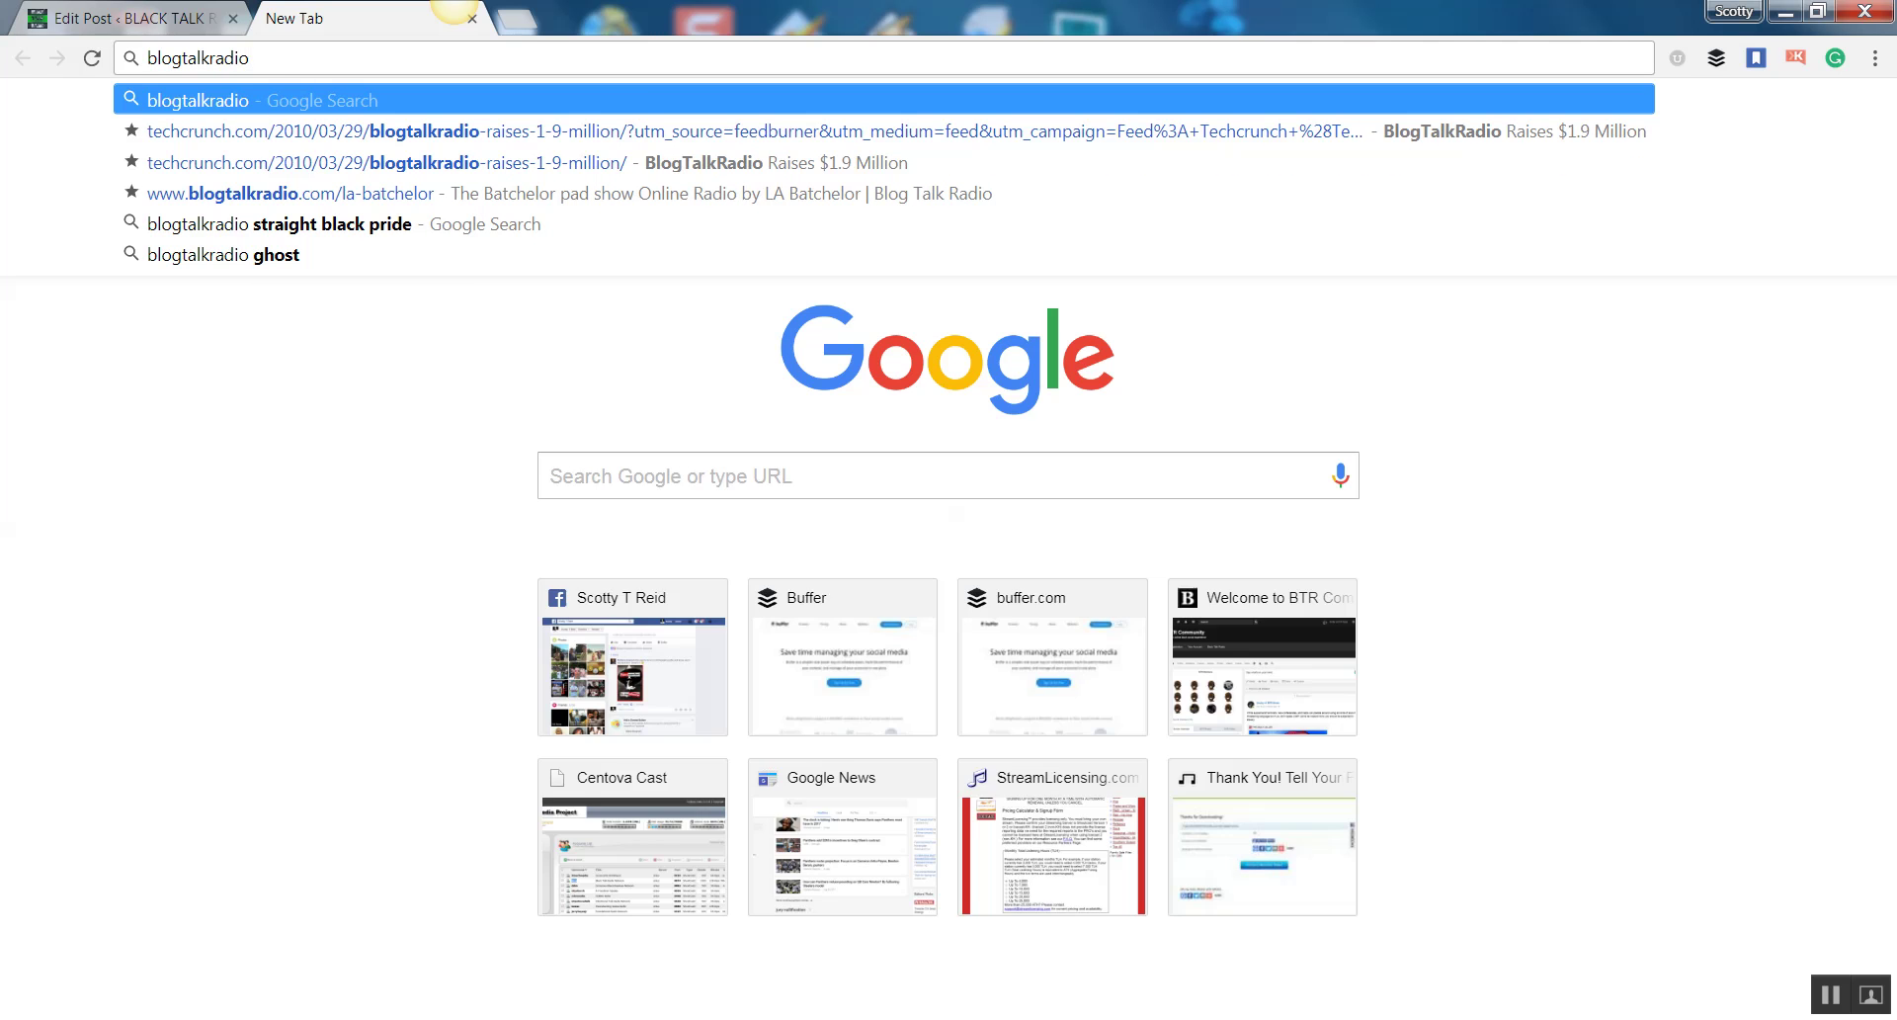
pyautogui.write('.com')
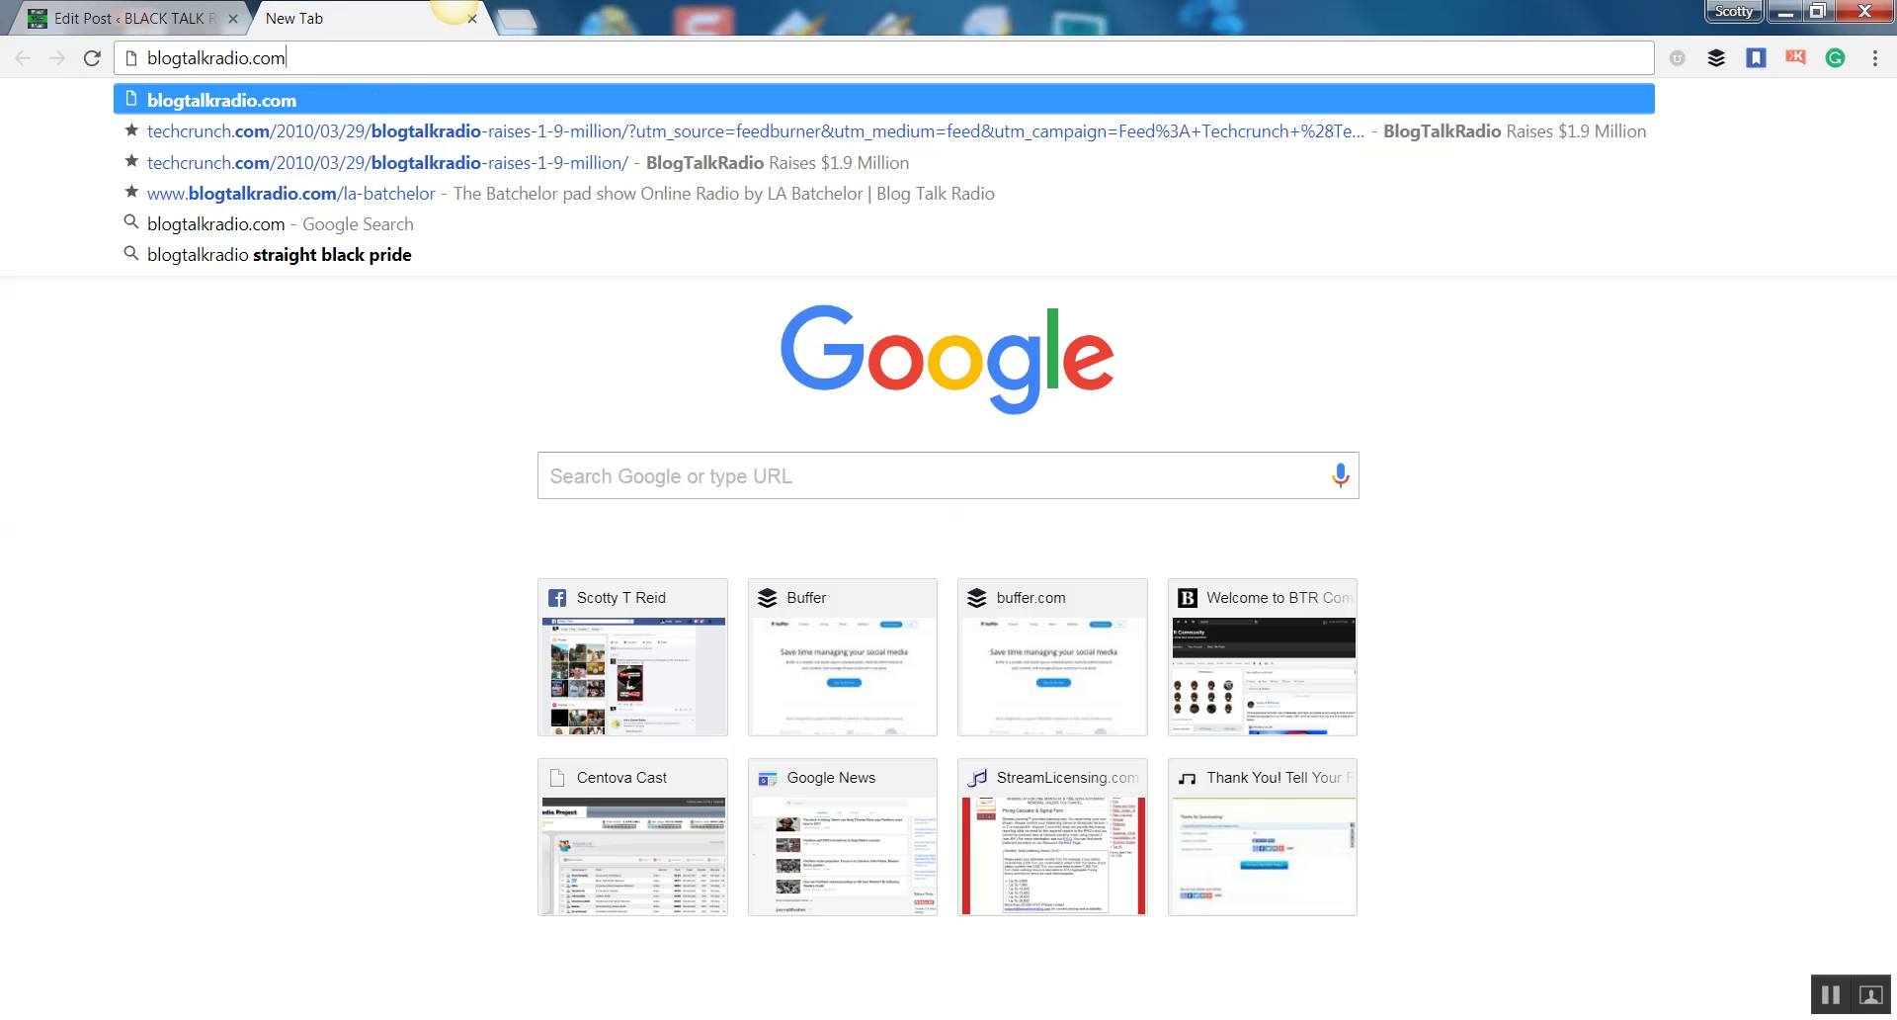
pyautogui.press('Return')
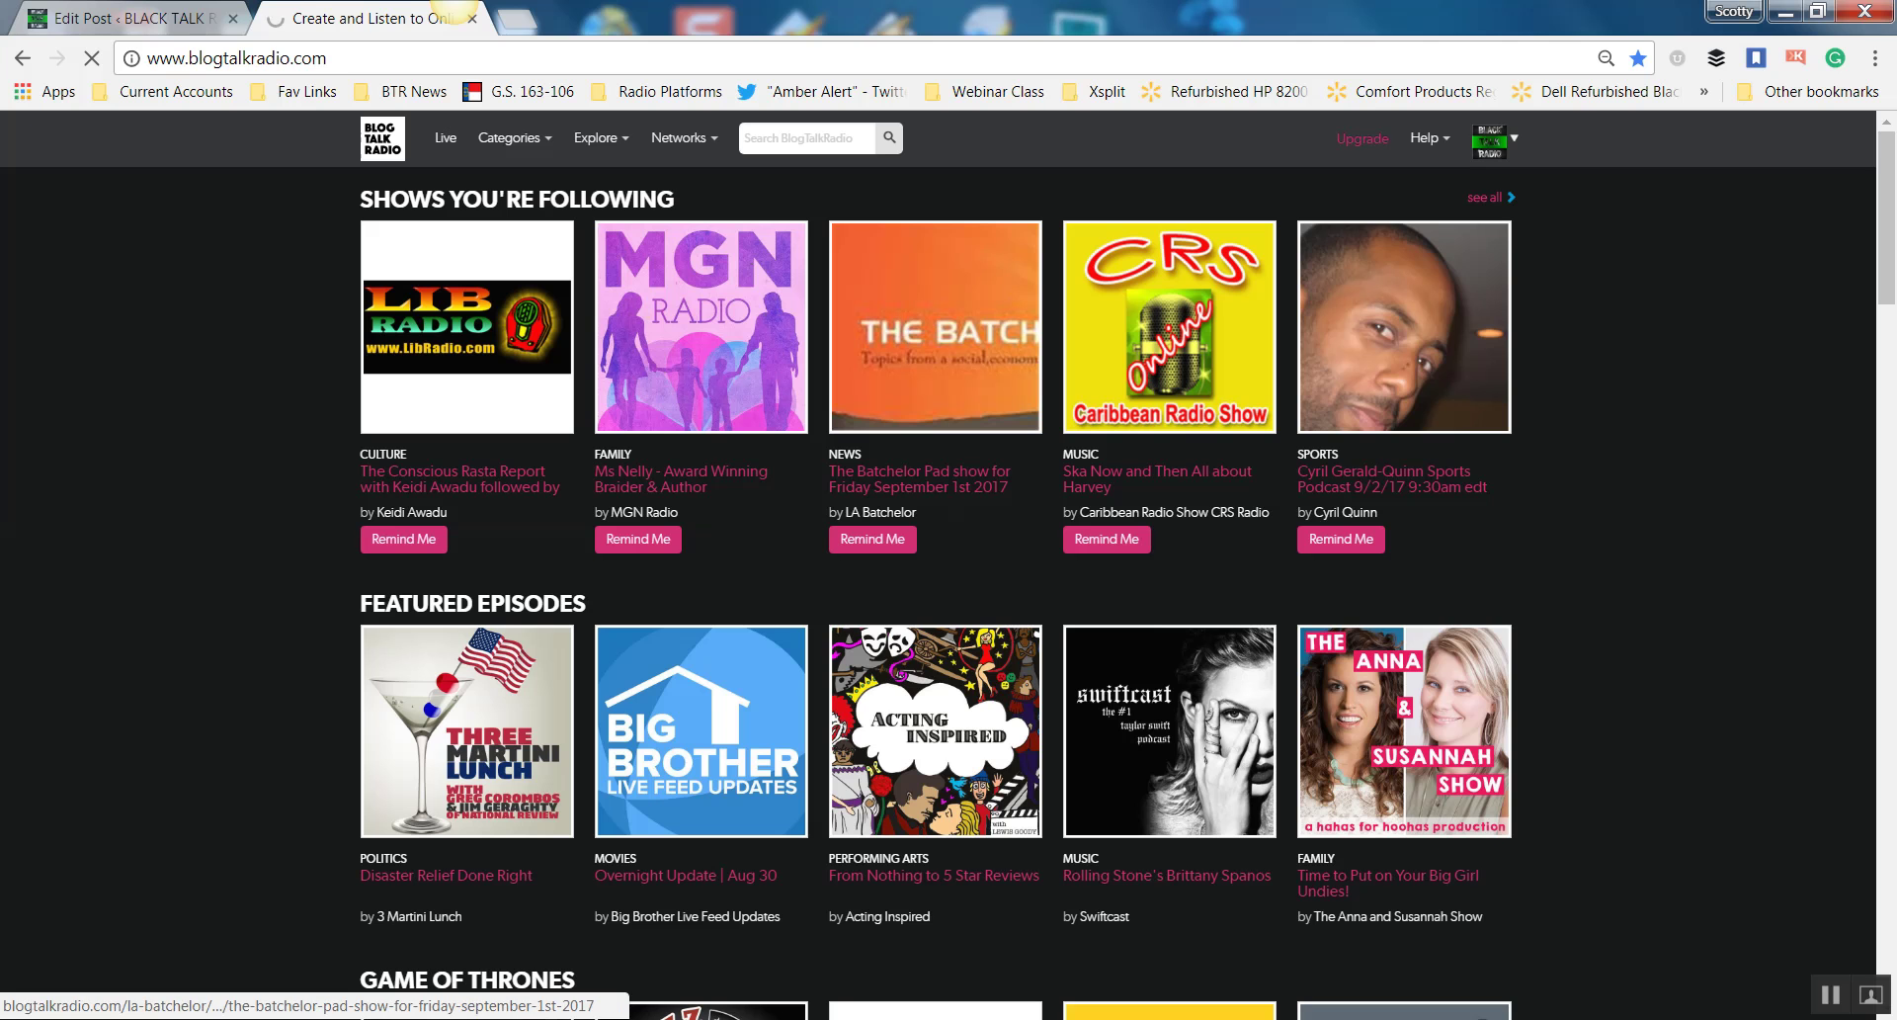
# Go to LIBRadio's channel page on BlogTalkRadio and find its on-demand episodes.
pyautogui.click(453, 471)
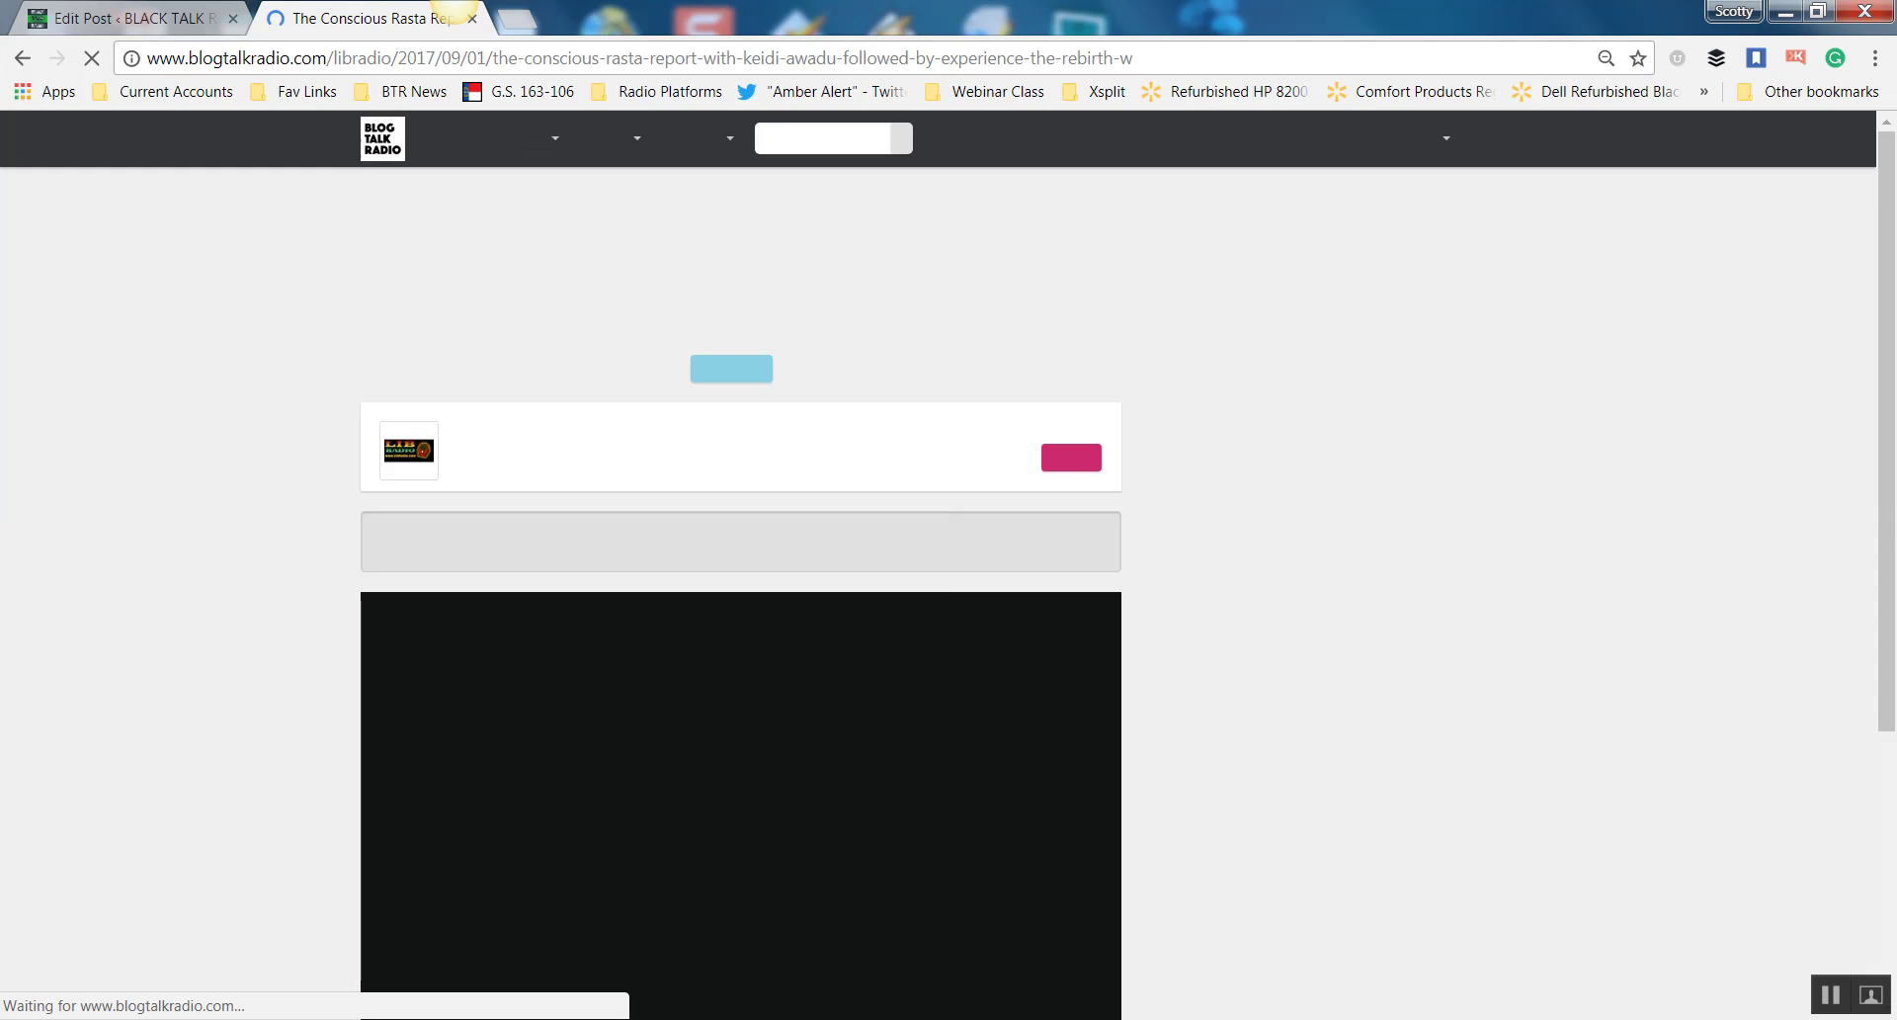
pyautogui.scroll(-5, 741, 563)
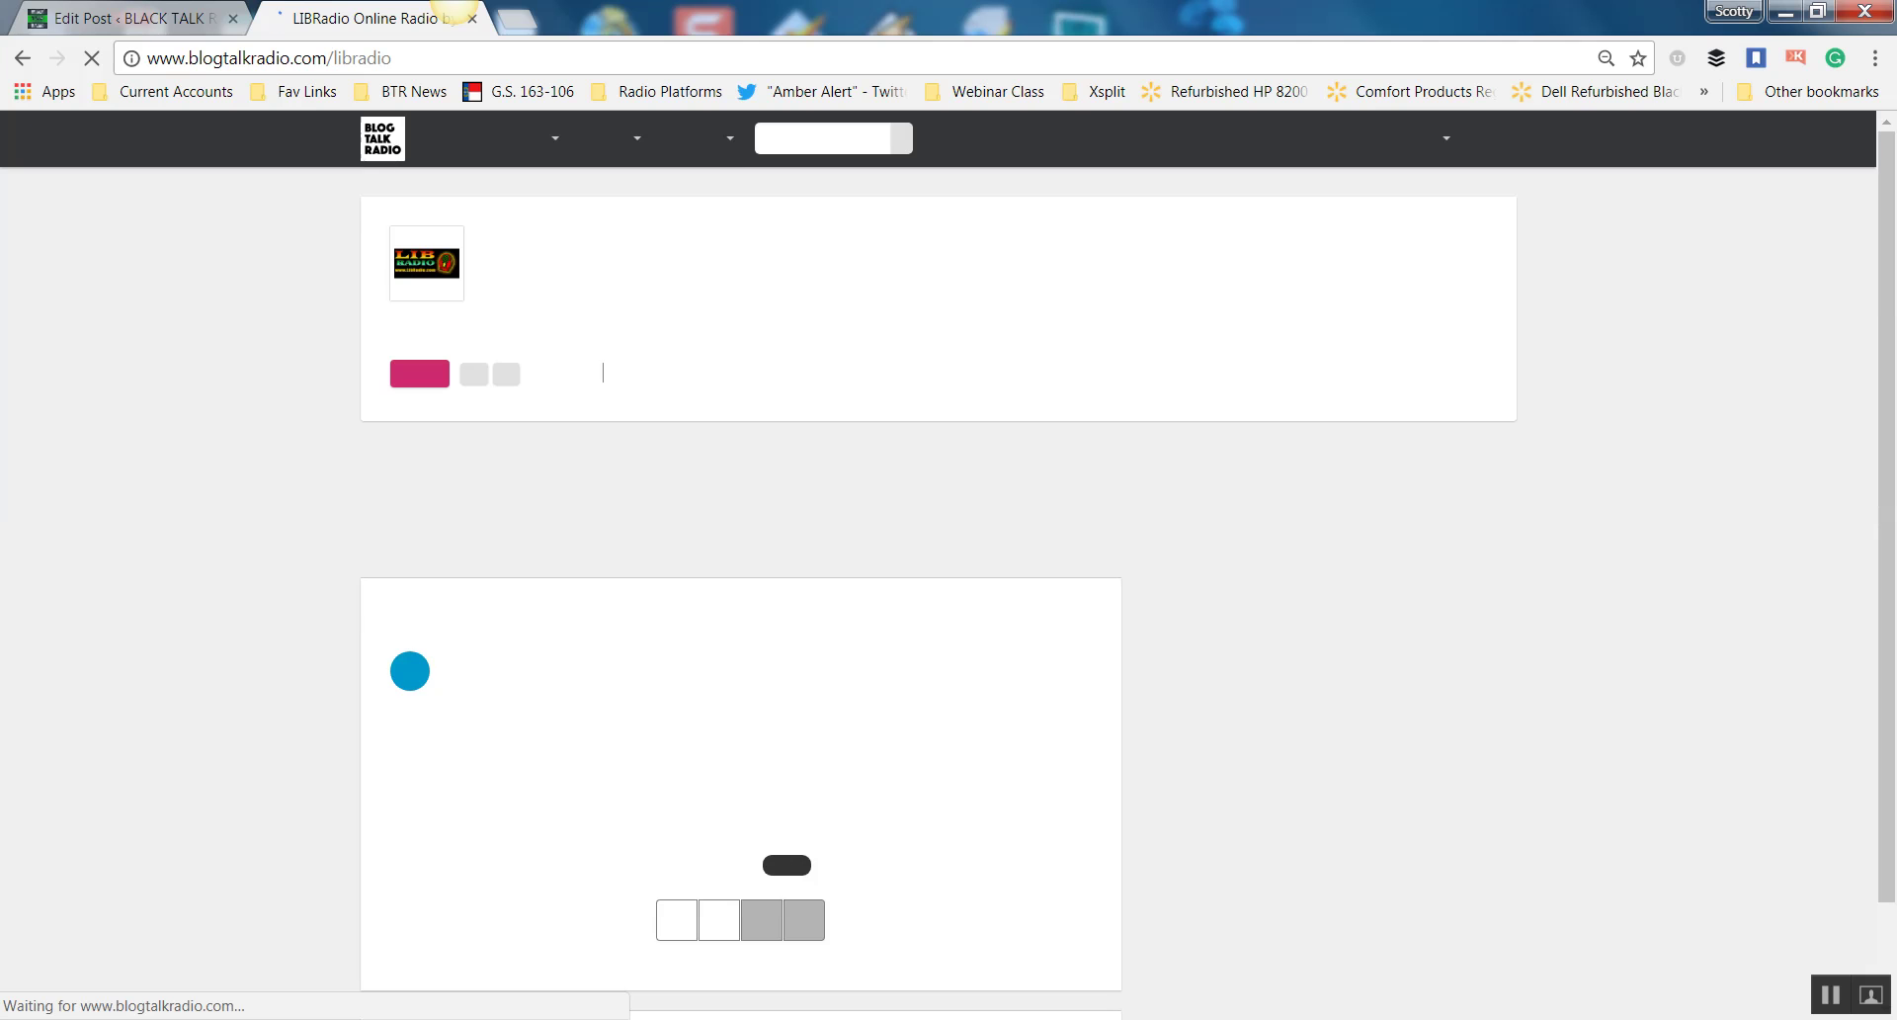
pyautogui.scroll(-5, 741, 554)
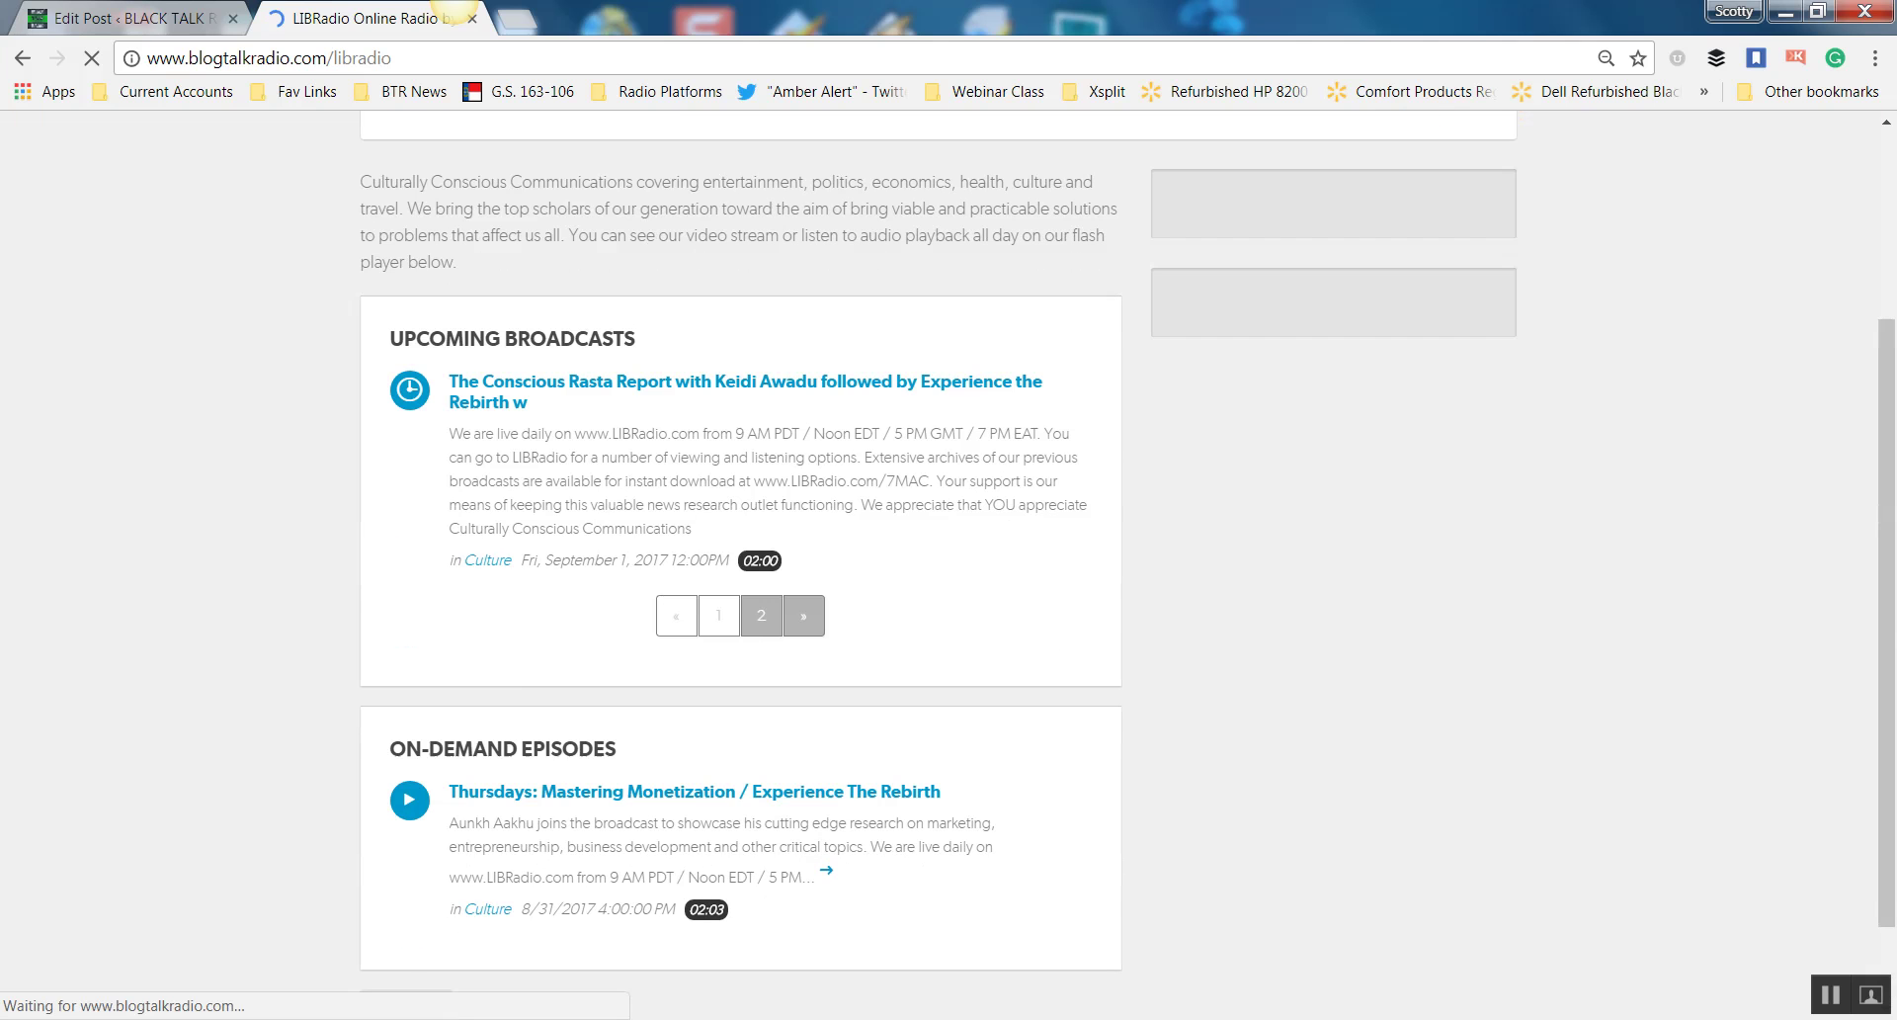
pyautogui.scroll(-4, 741, 553)
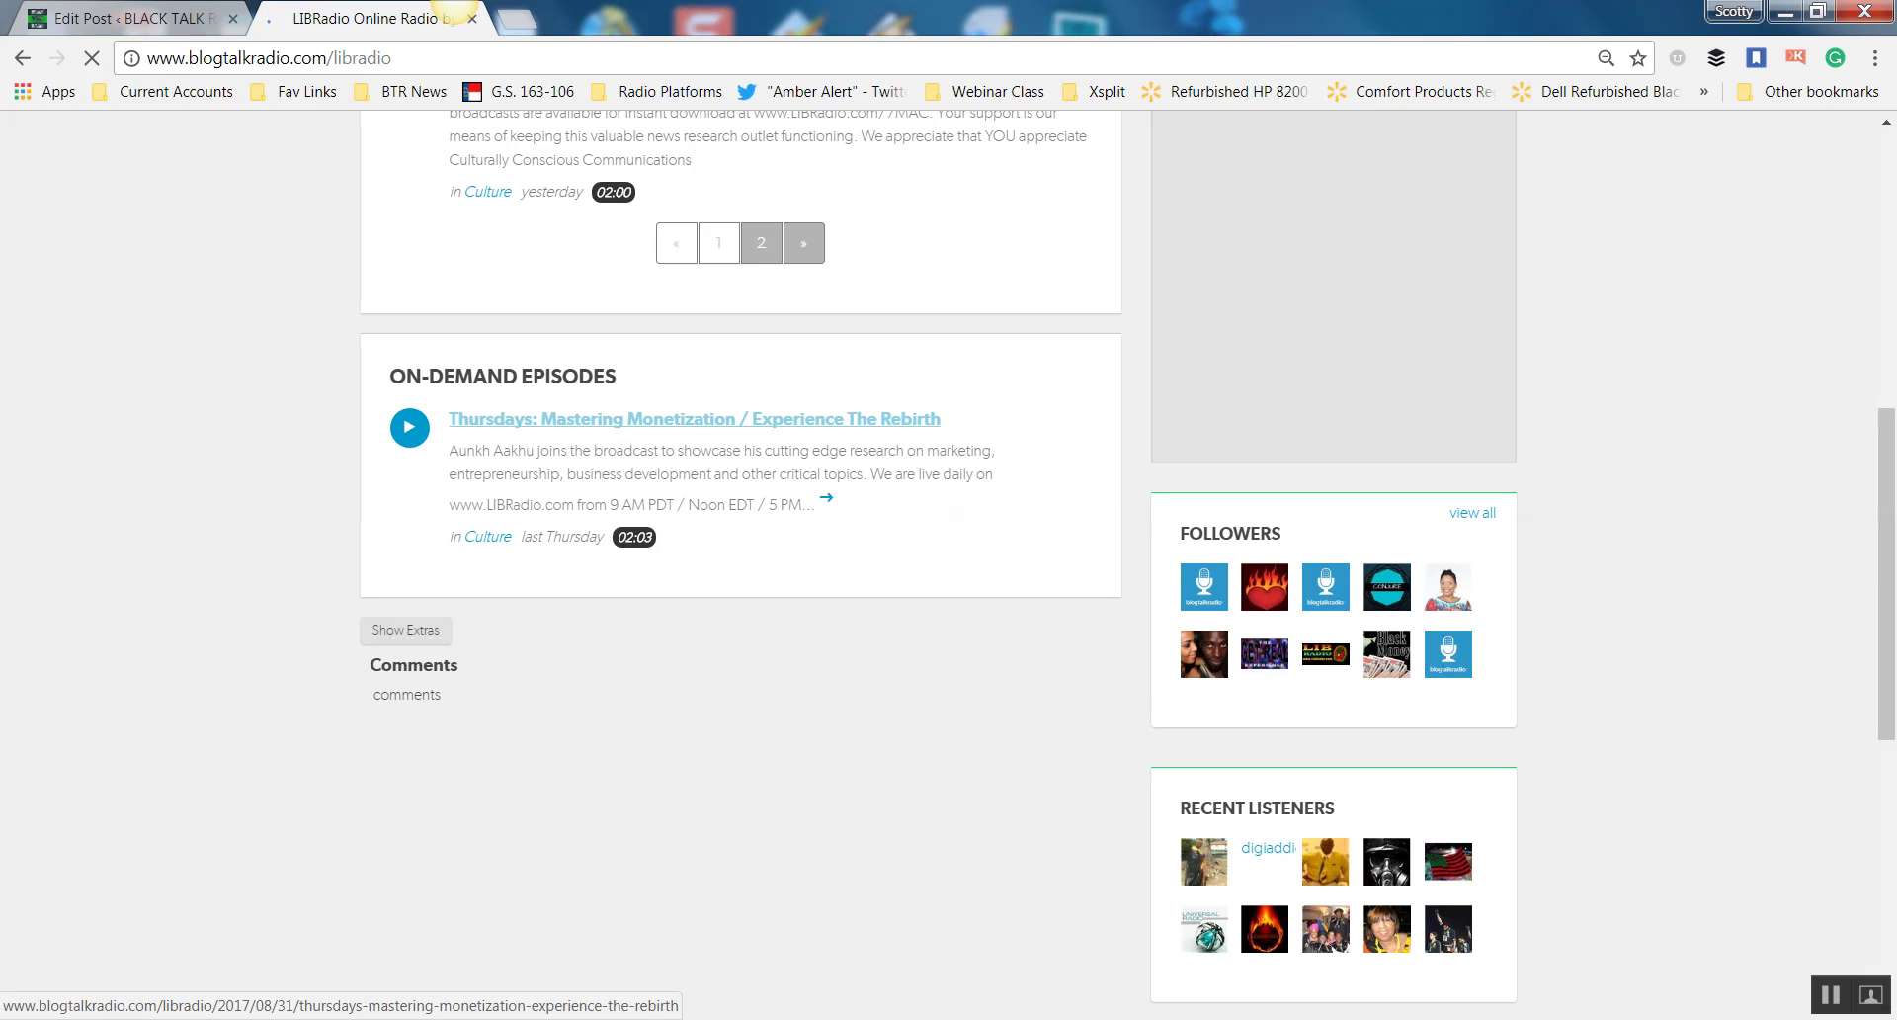
# Open the on-demand episode "Thursdays: Mastering Monetization / Experience The Rebirth" and copy its page address.
pyautogui.click(695, 418)
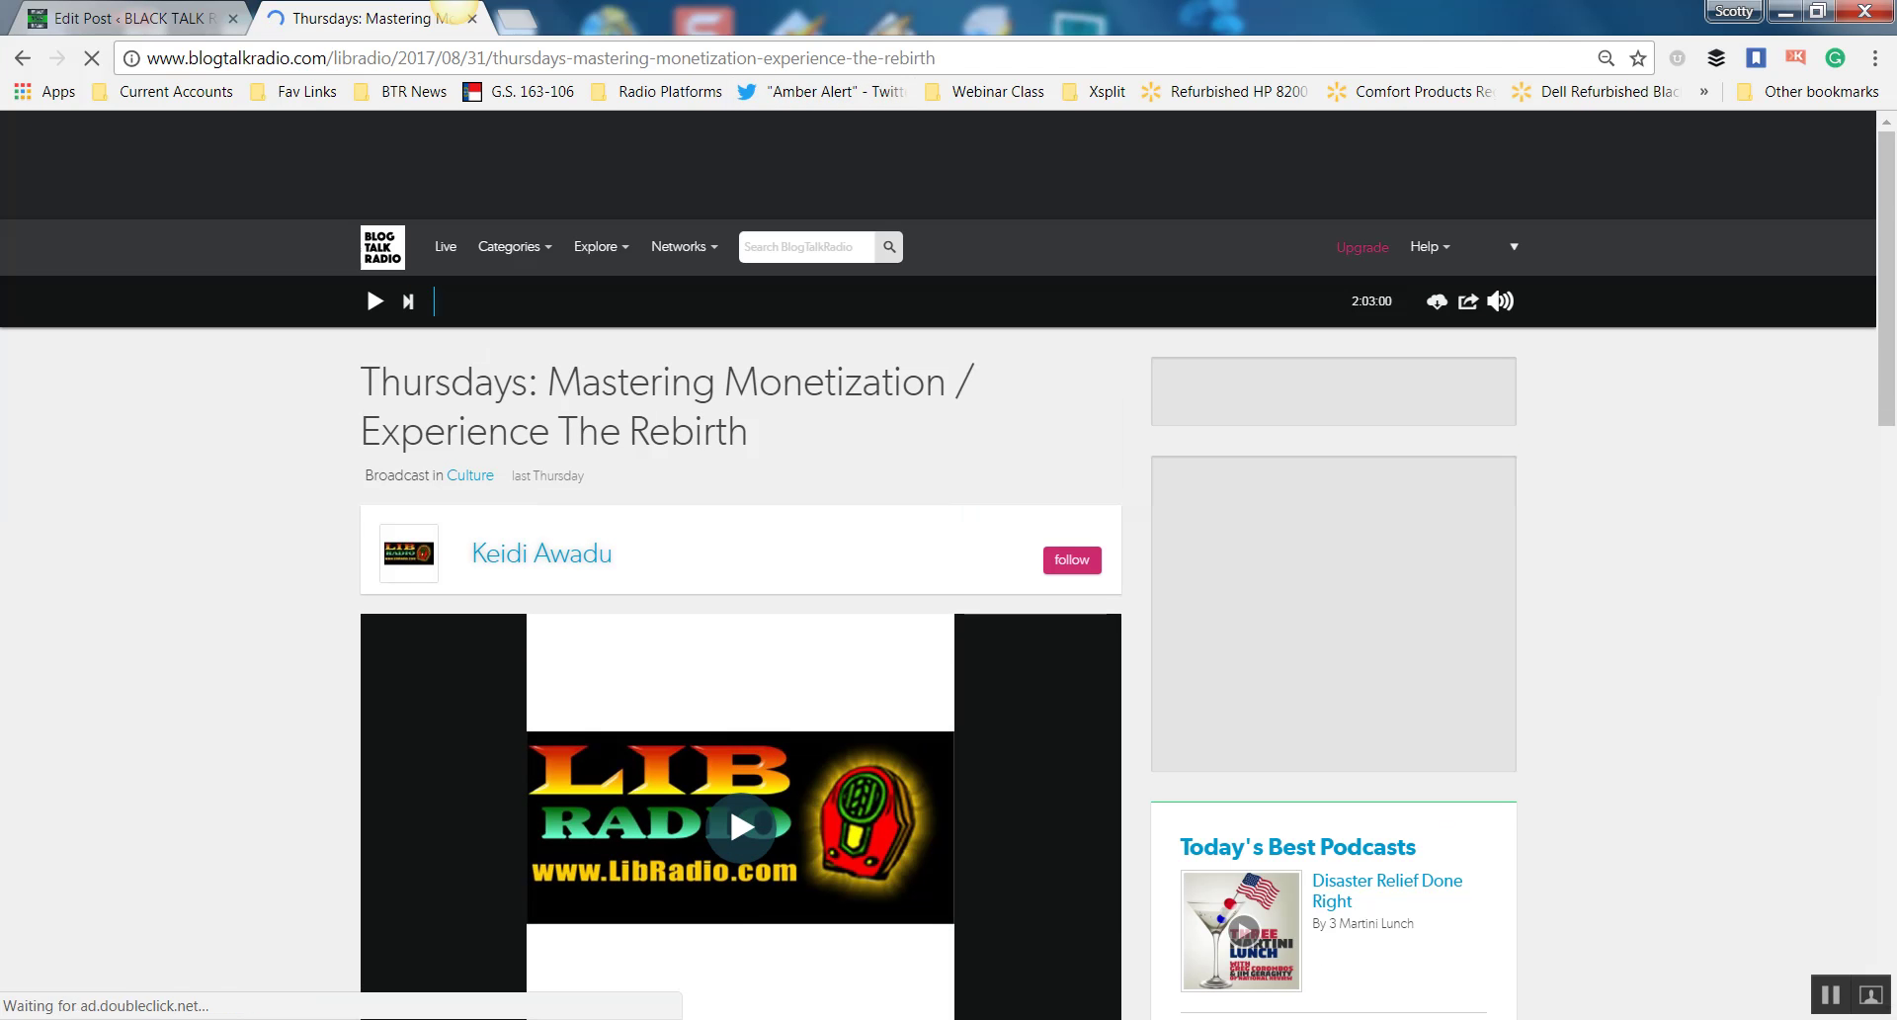
pyautogui.click(949, 57)
pyautogui.rightClick(949, 57)
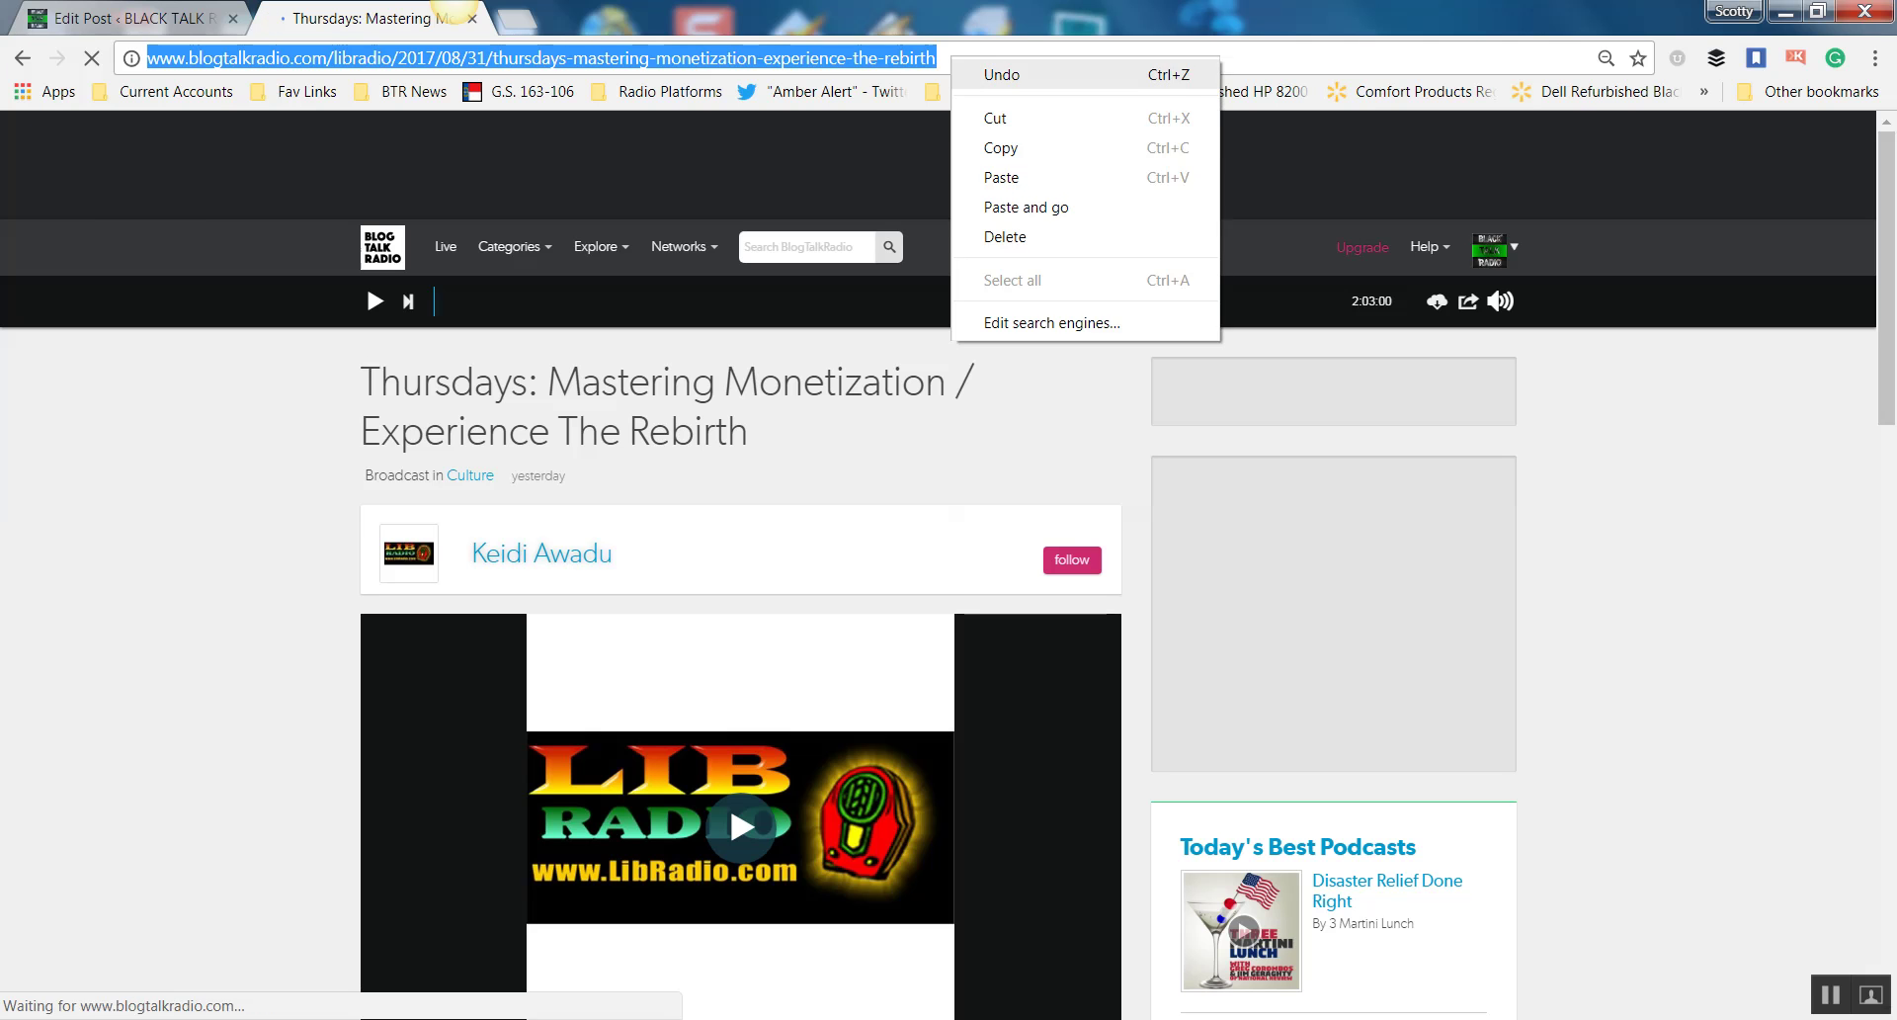
pyautogui.click(984, 149)
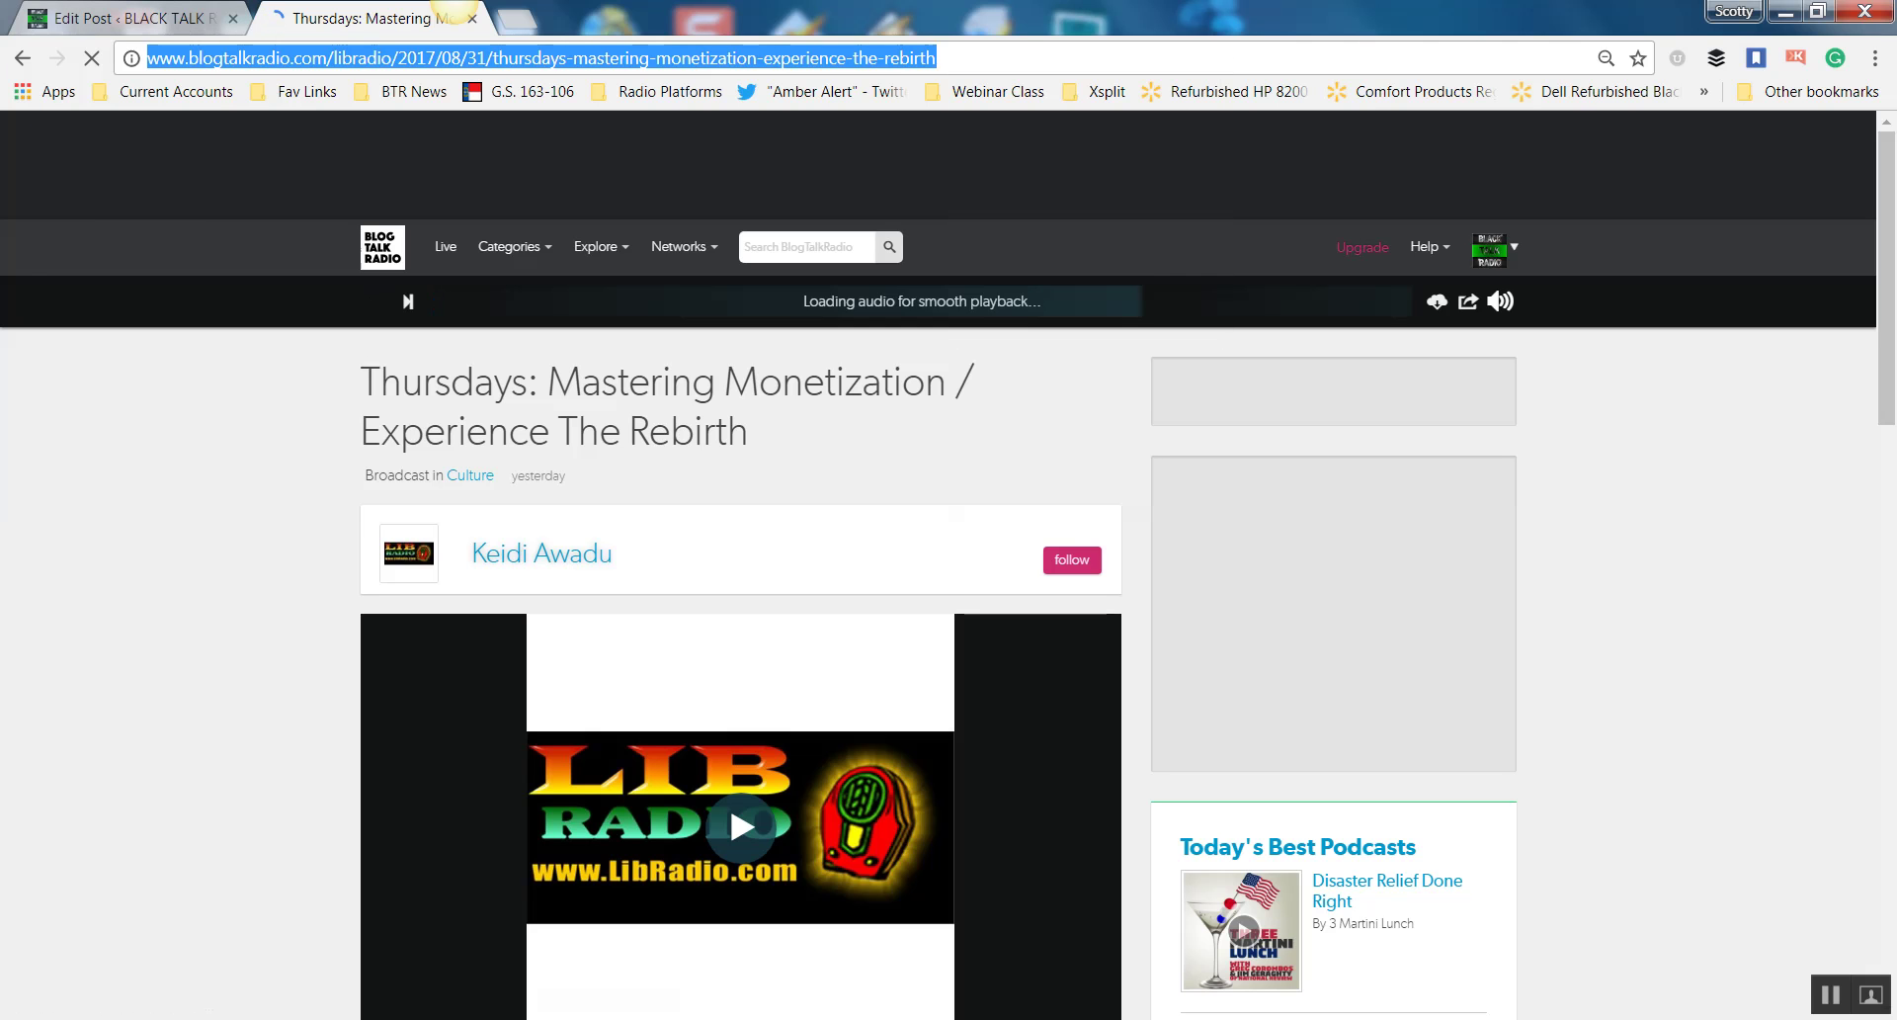
# Switch back to the WordPress post, replace the episode's Media URL with the copied address ending in .mp3, and verify it.
pyautogui.hotkey('ctrl', 'shift', 'Tab')
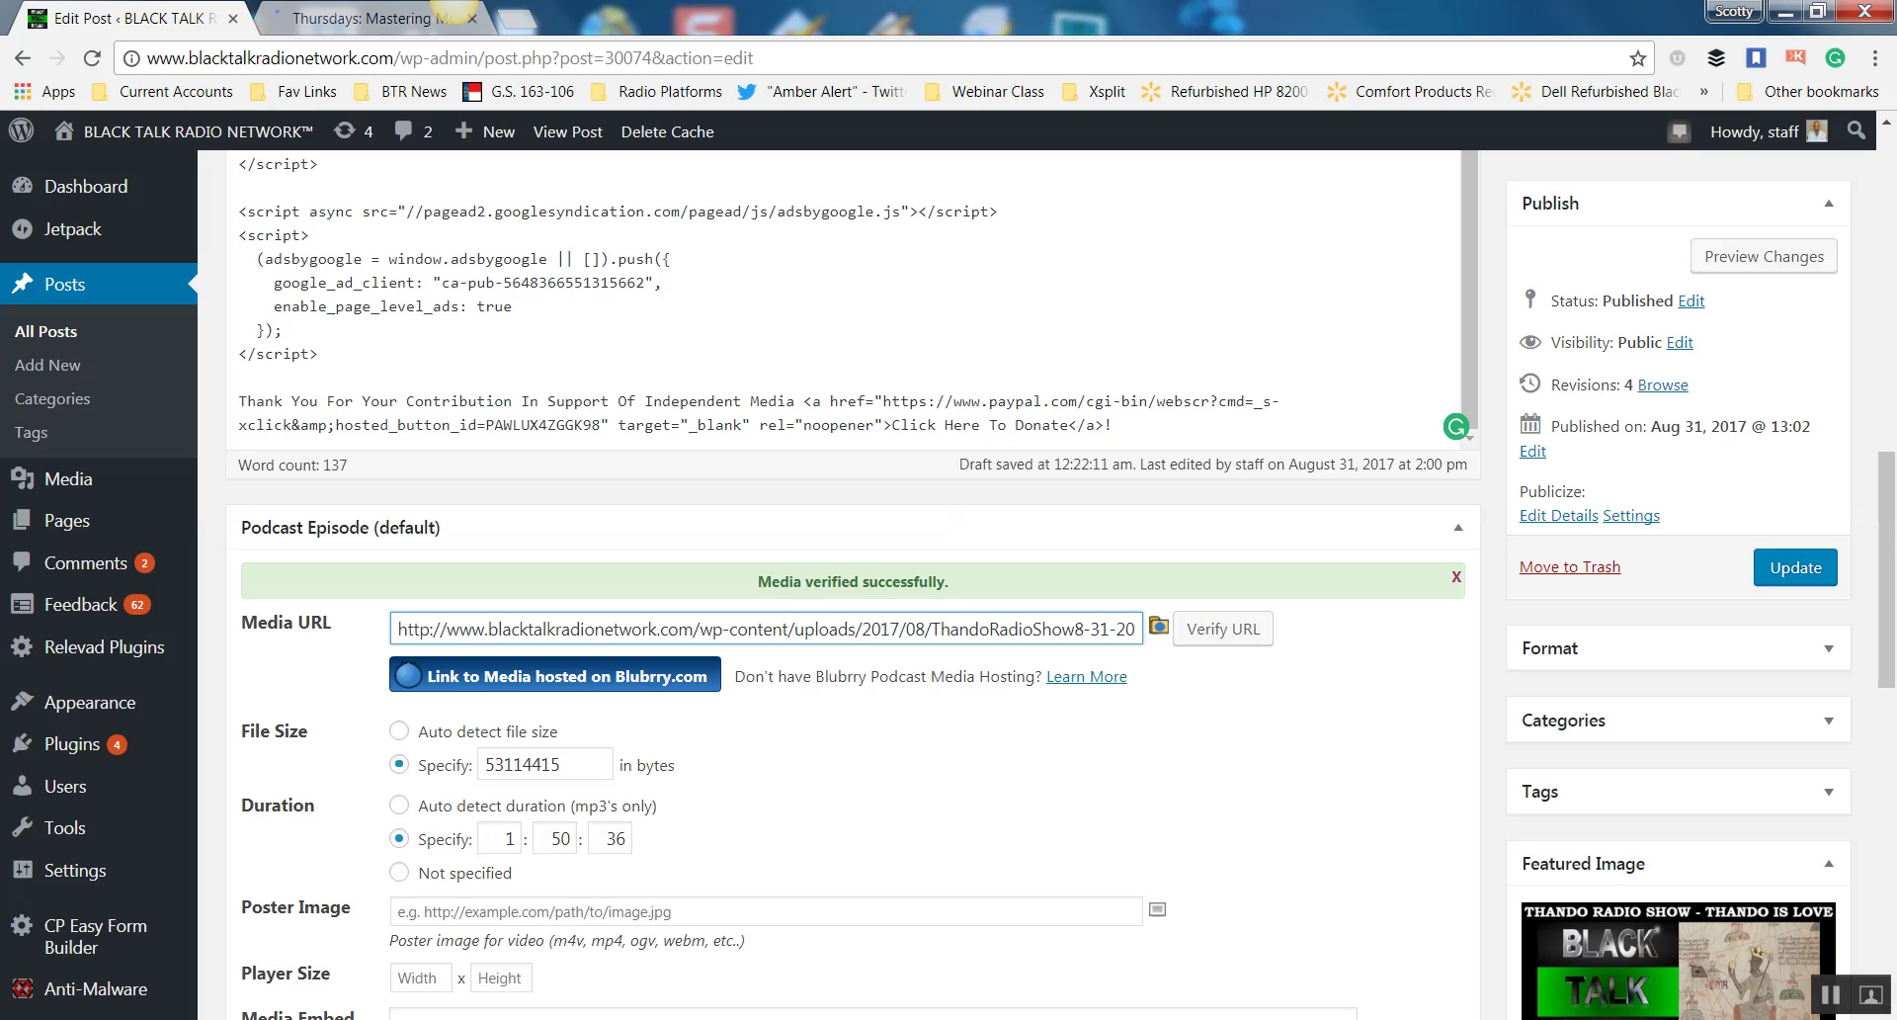
pyautogui.moveTo(398, 628); pyautogui.dragTo(1136, 628)
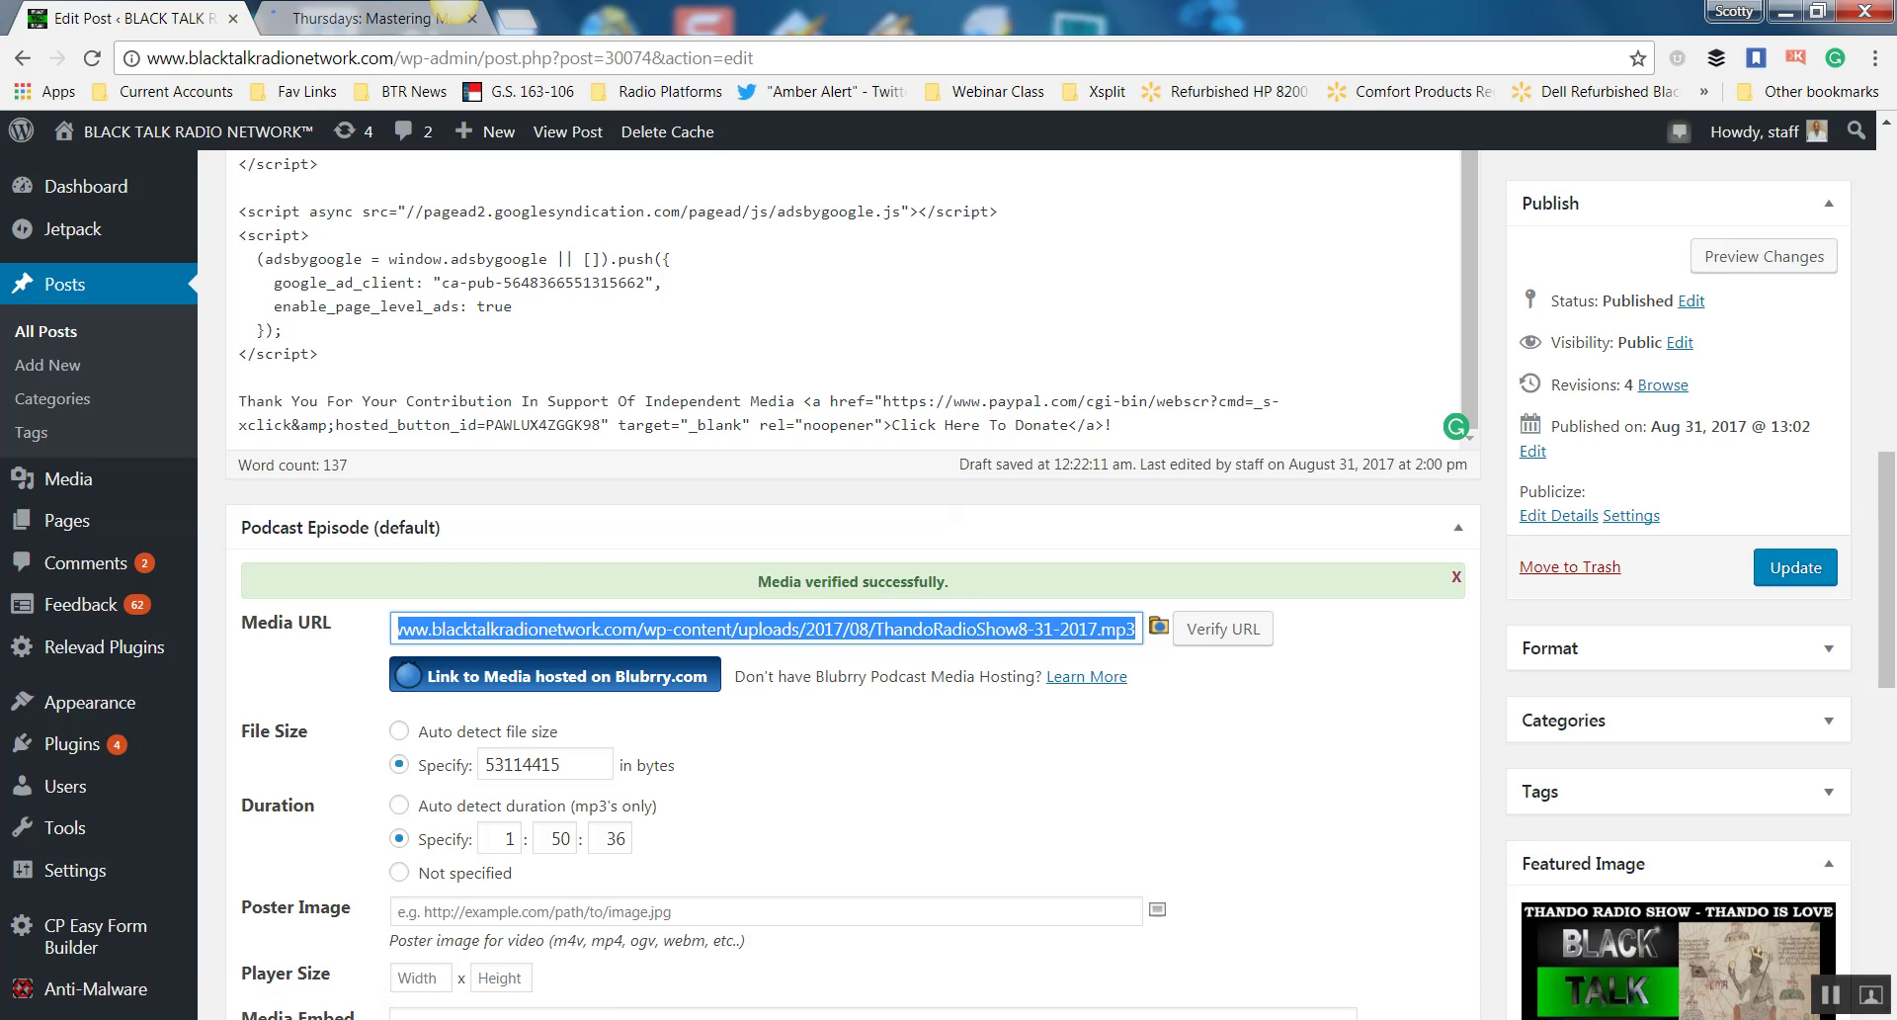
pyautogui.hotkey('ctrl', 'v')
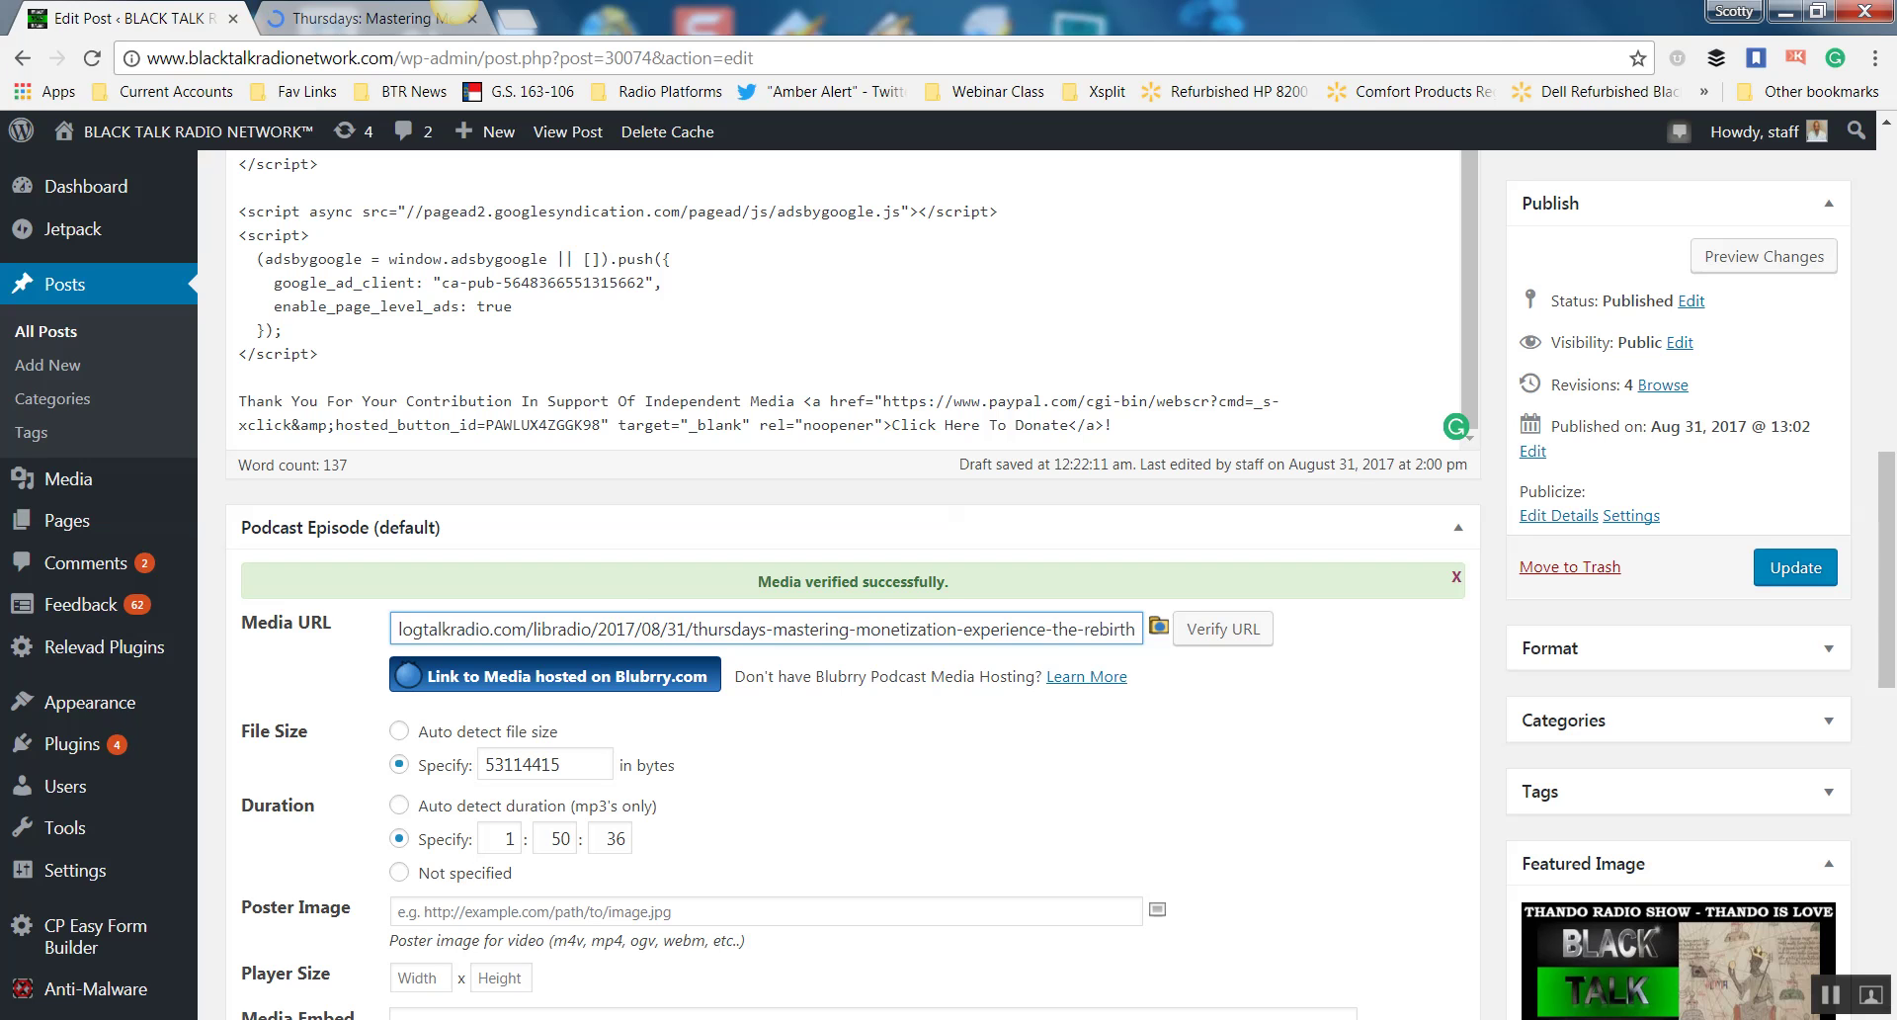
pyautogui.write('.')
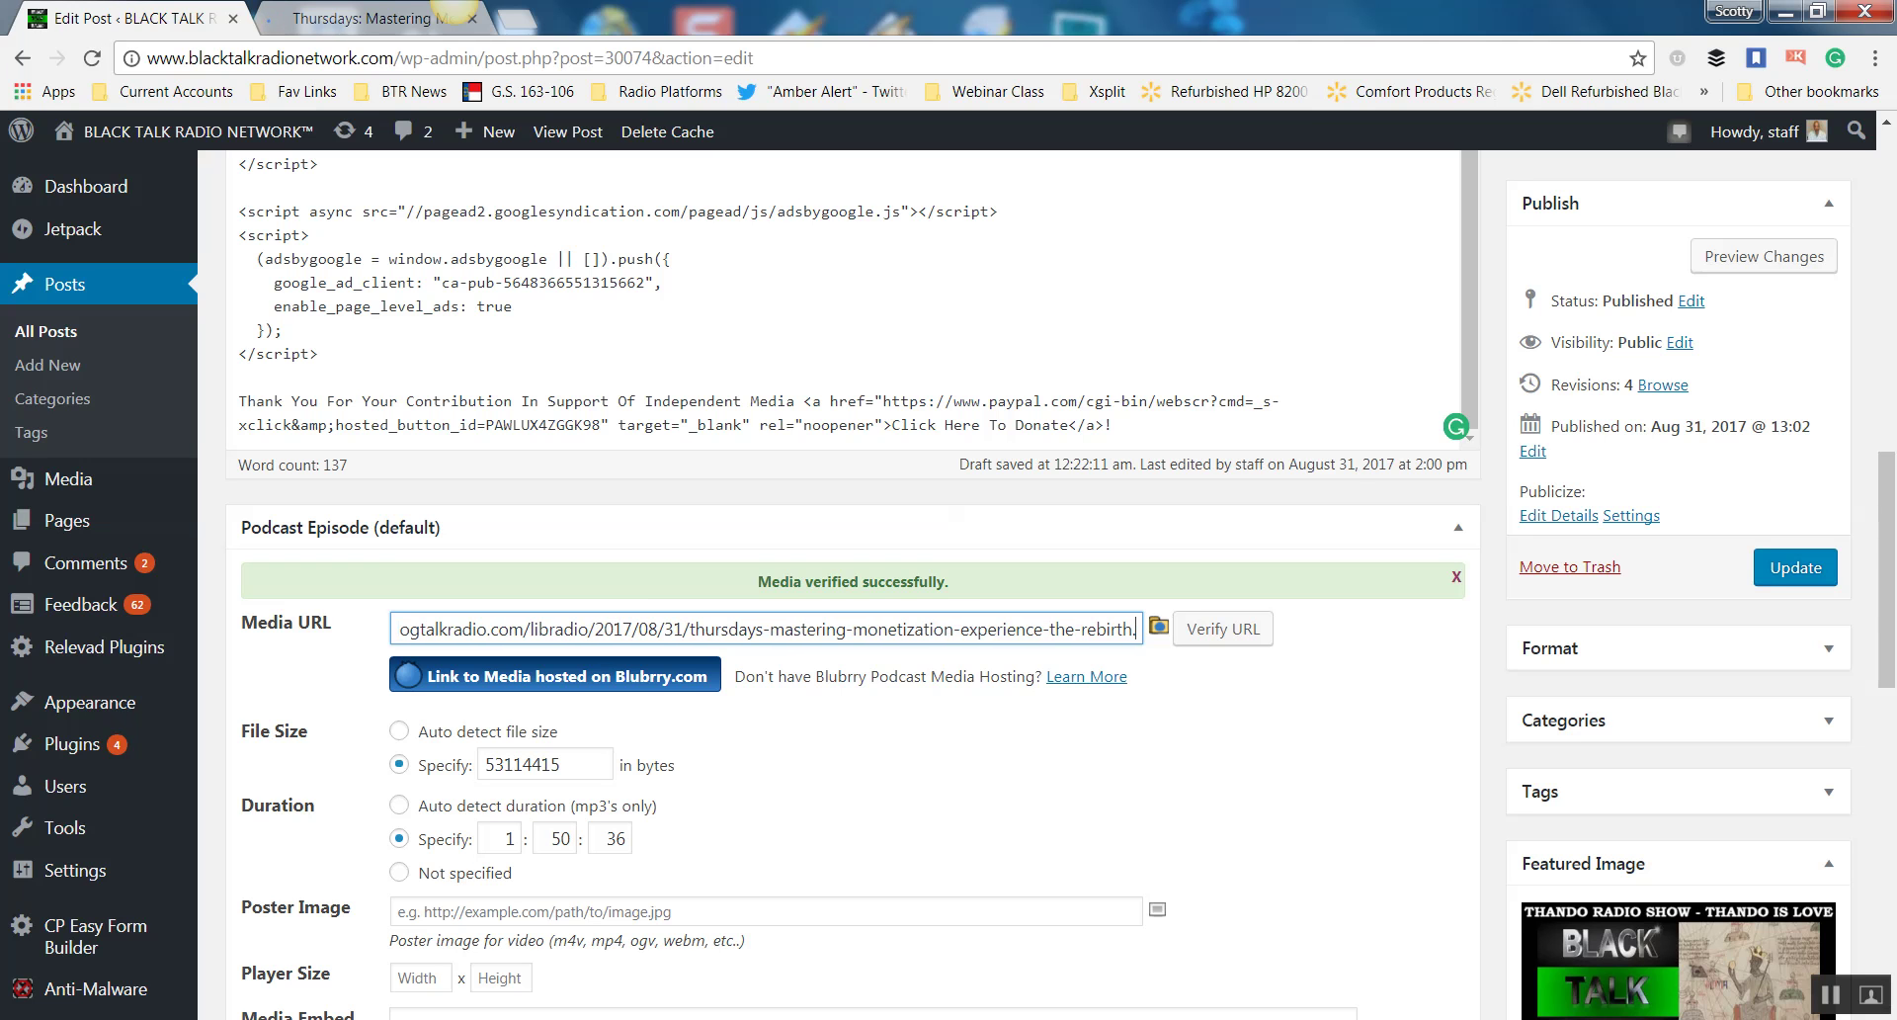
pyautogui.write('mp3')
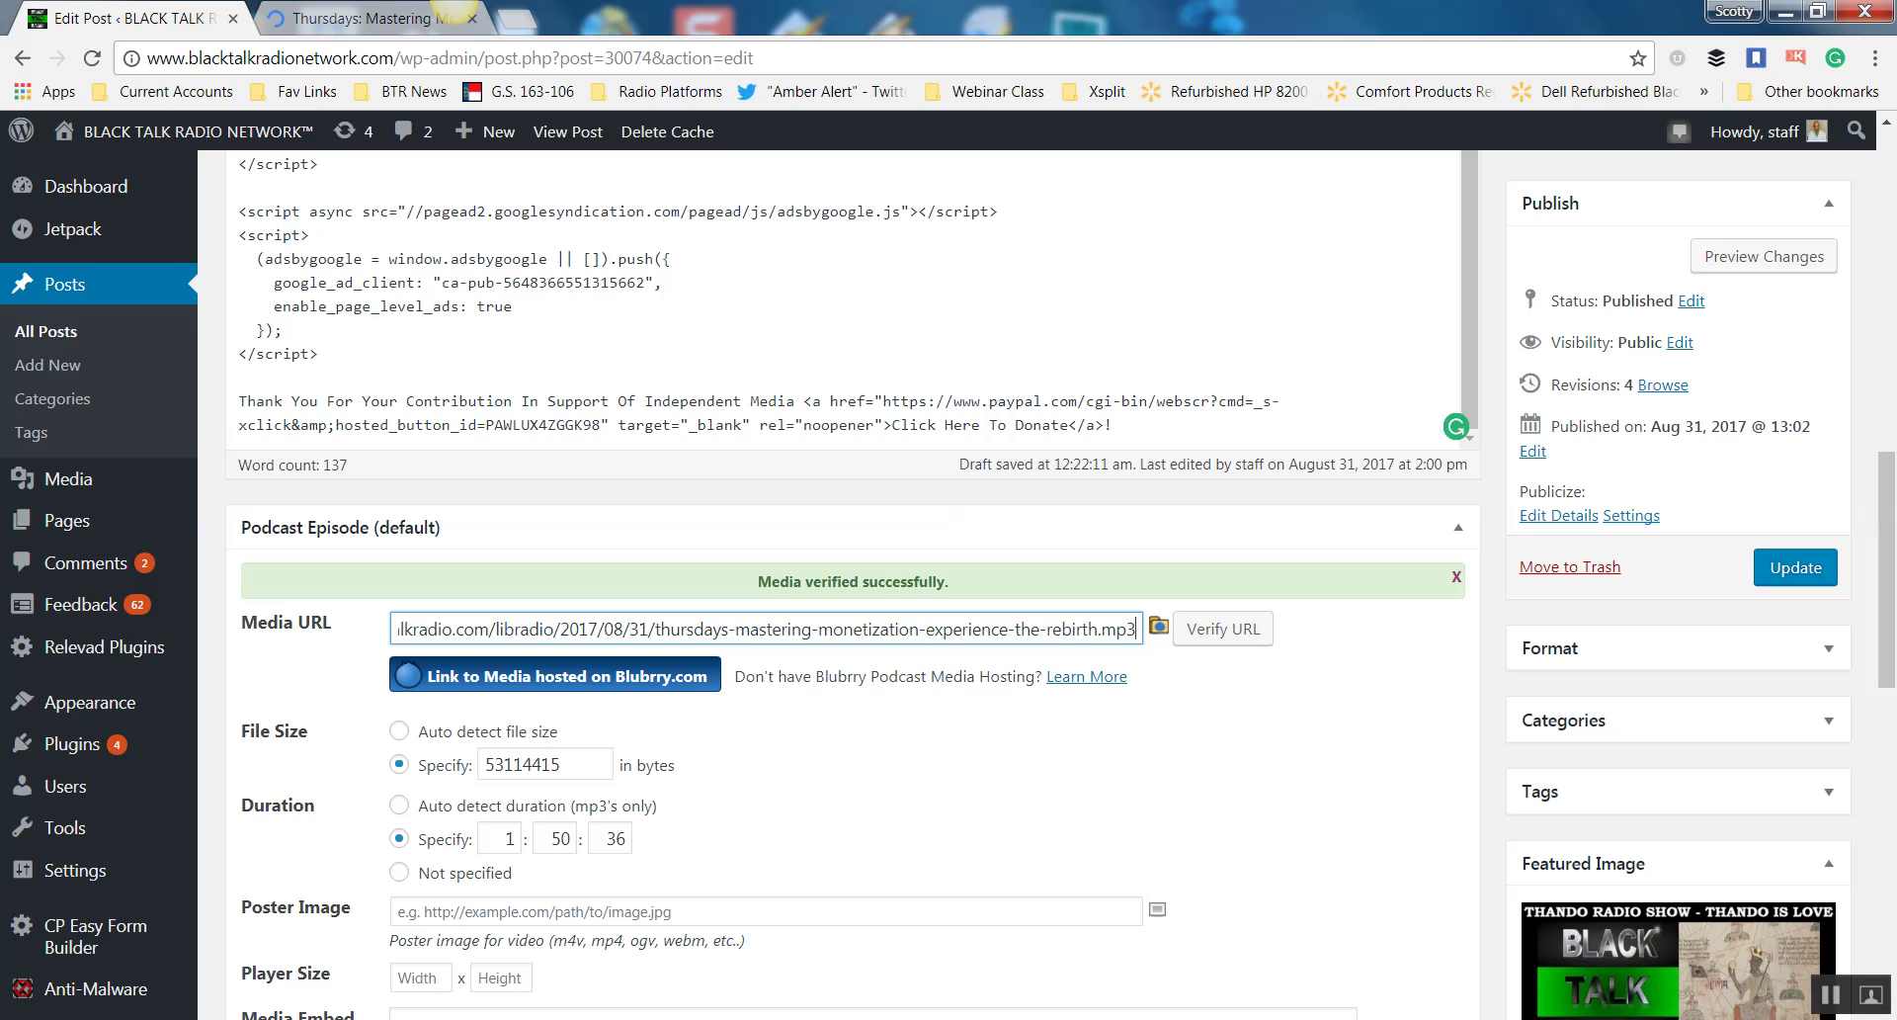
pyautogui.click(1224, 629)
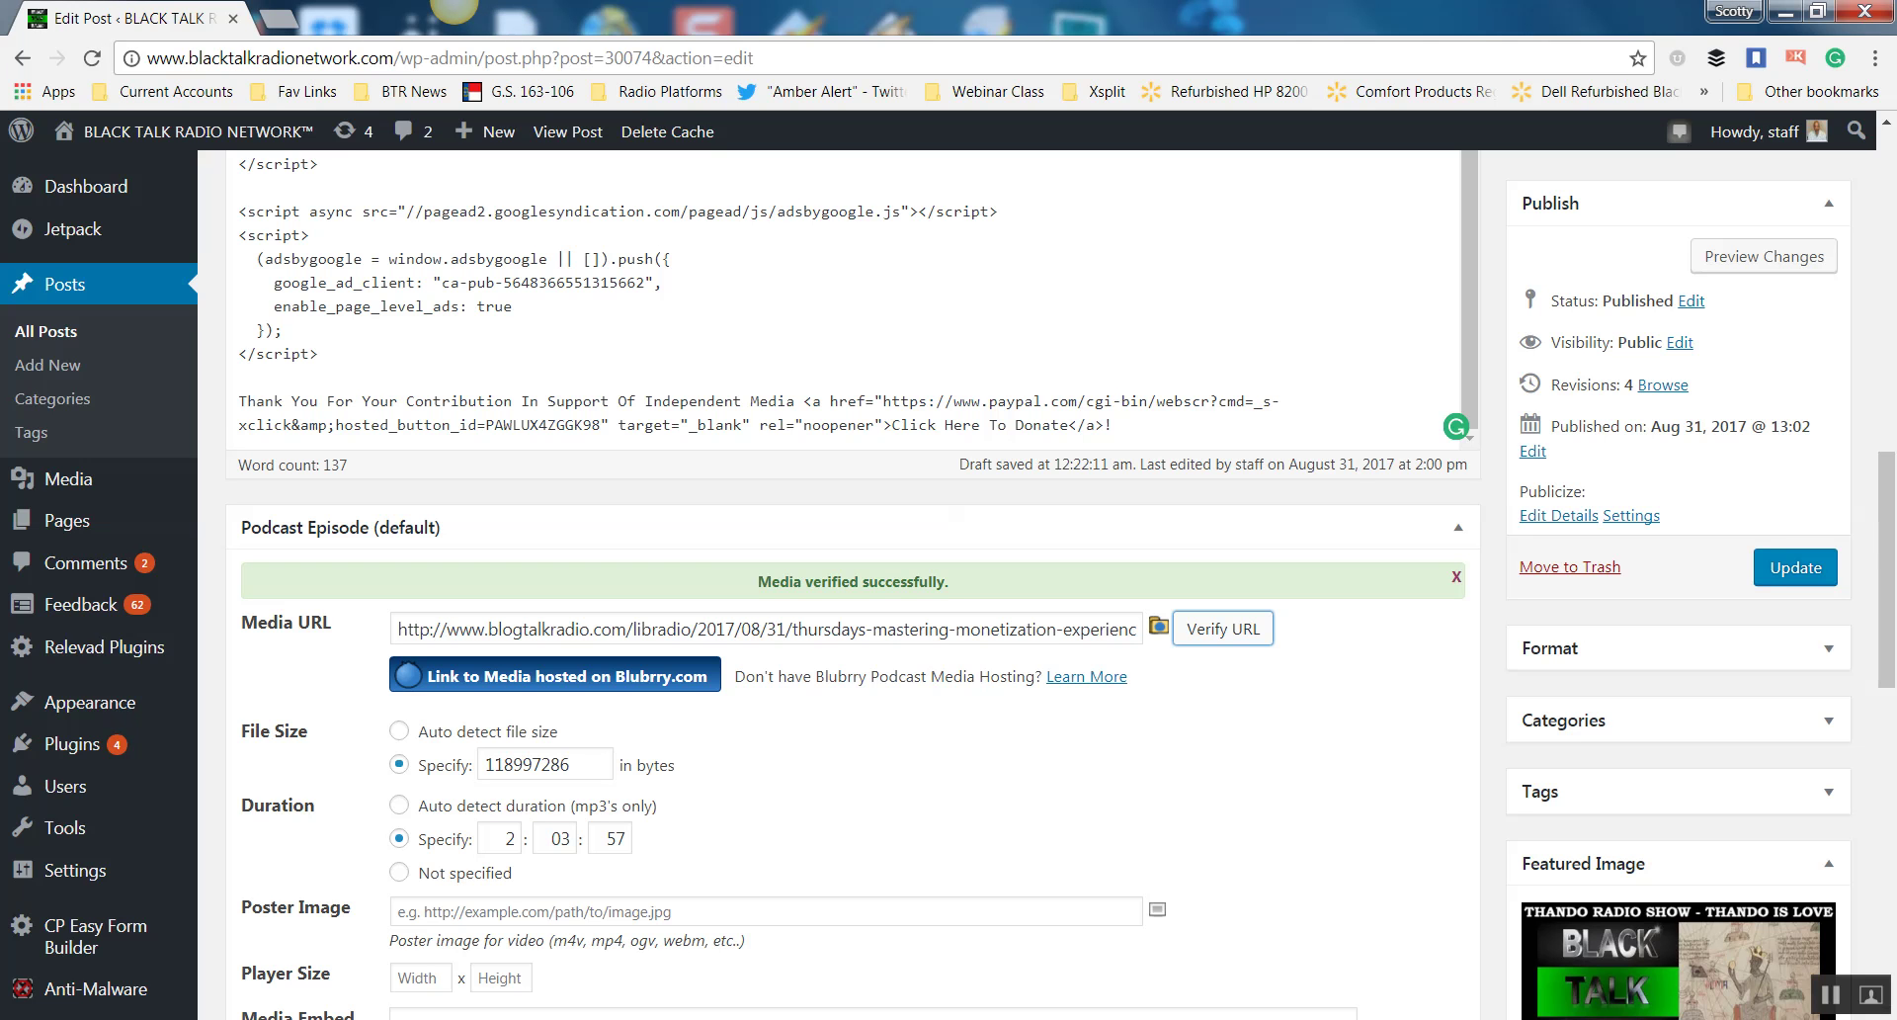
# Copy the URL of ThandoRadioShow8-31-2017.mp3 from the media library and close the media window without inserting the file.
pyautogui.scroll(15, 850, 593)
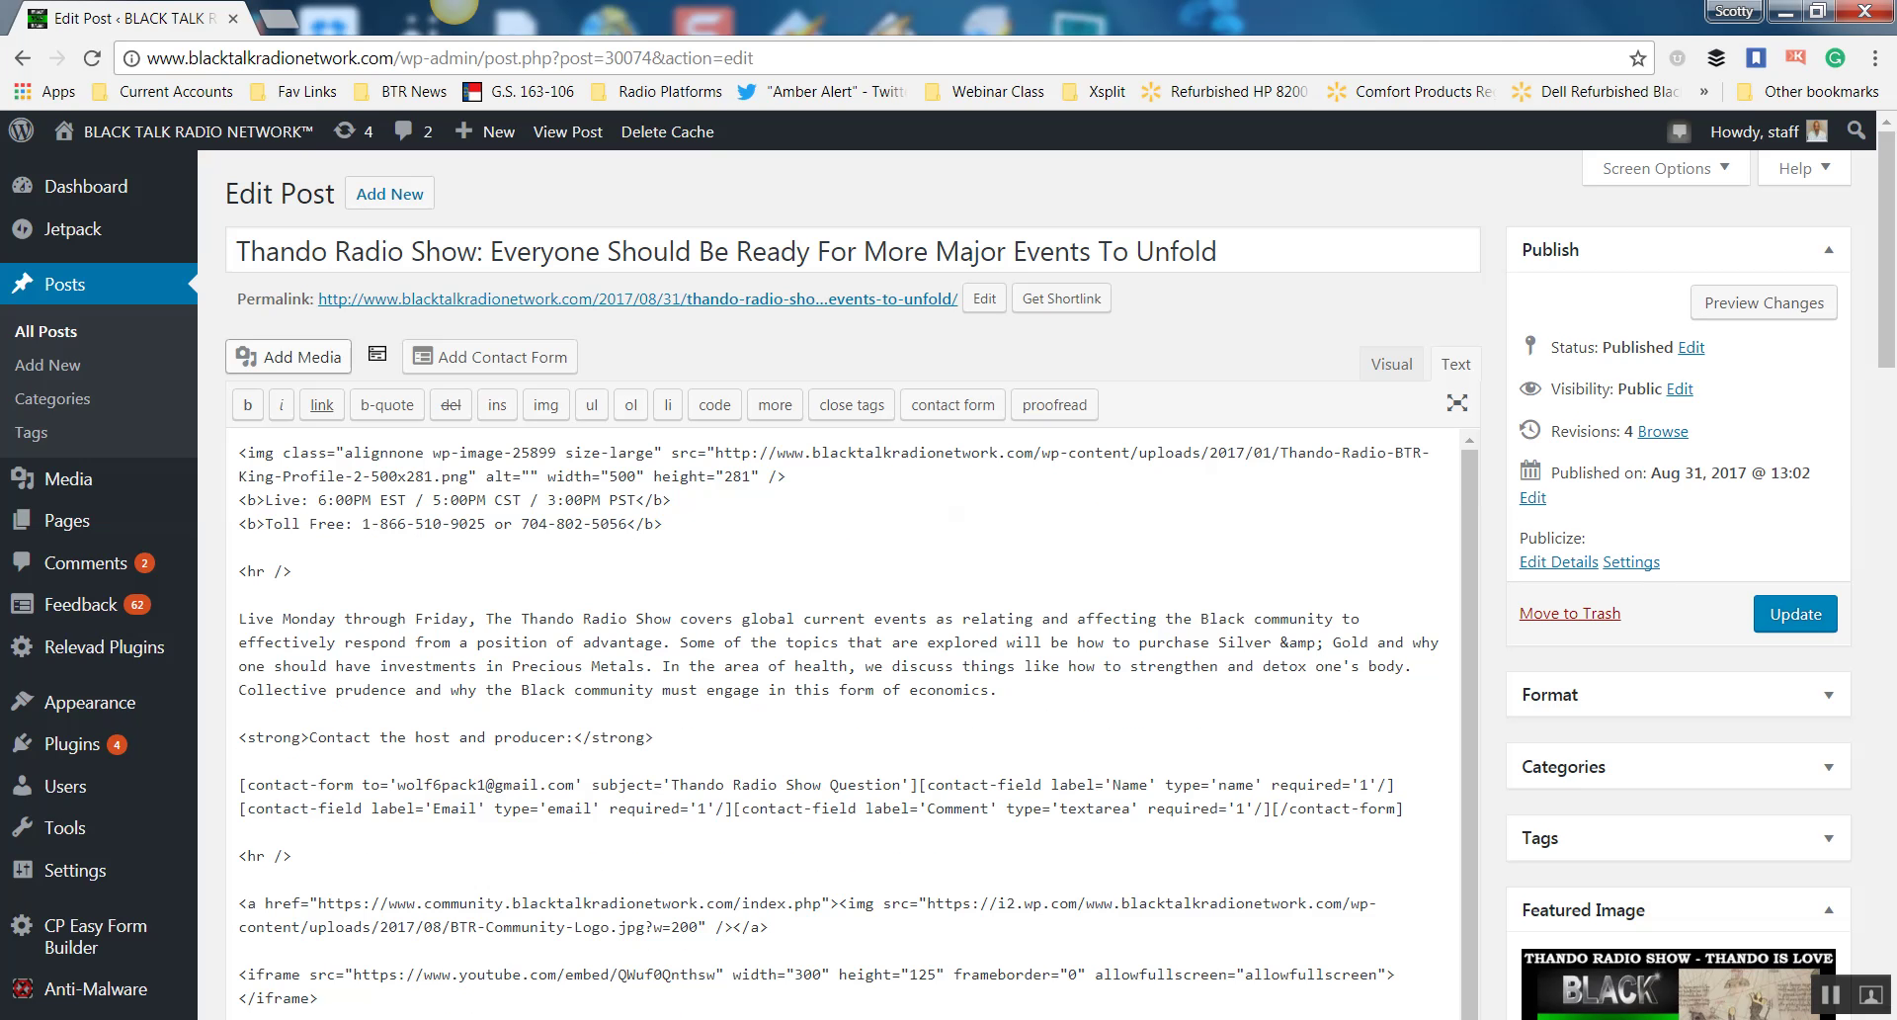
pyautogui.click(290, 357)
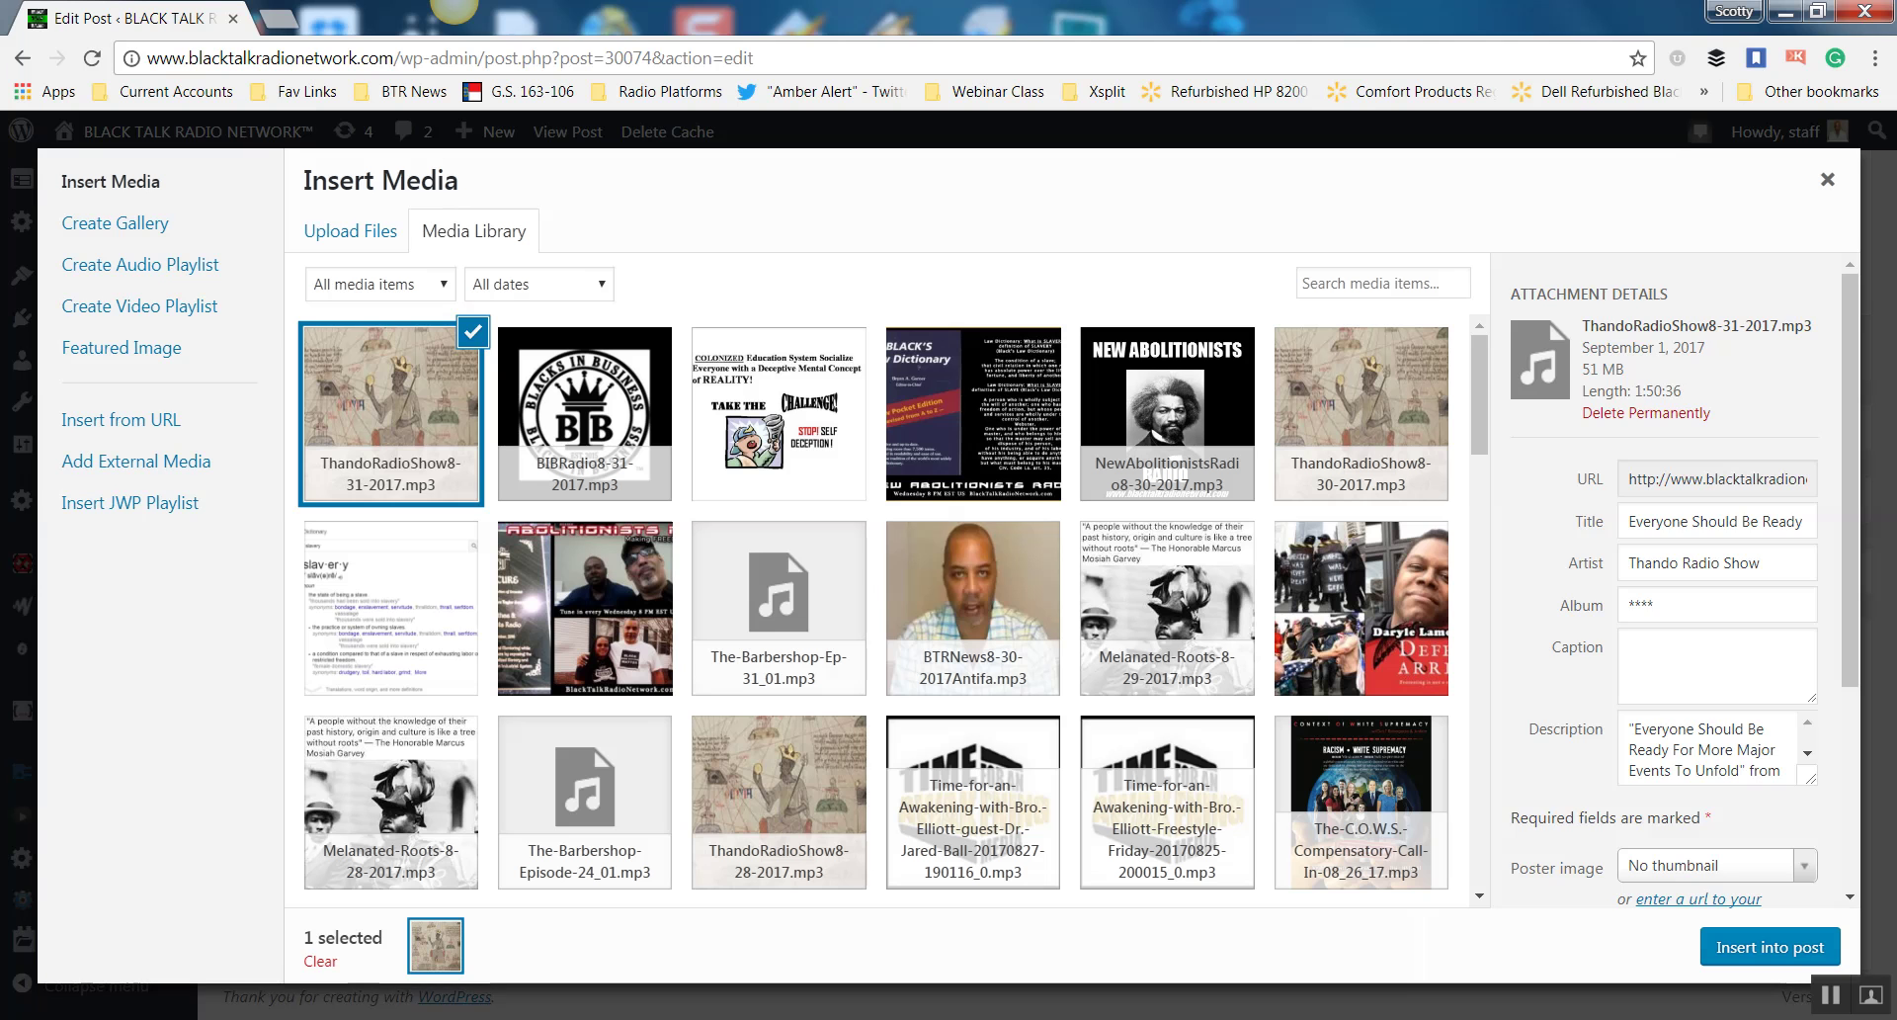
pyautogui.click(473, 332)
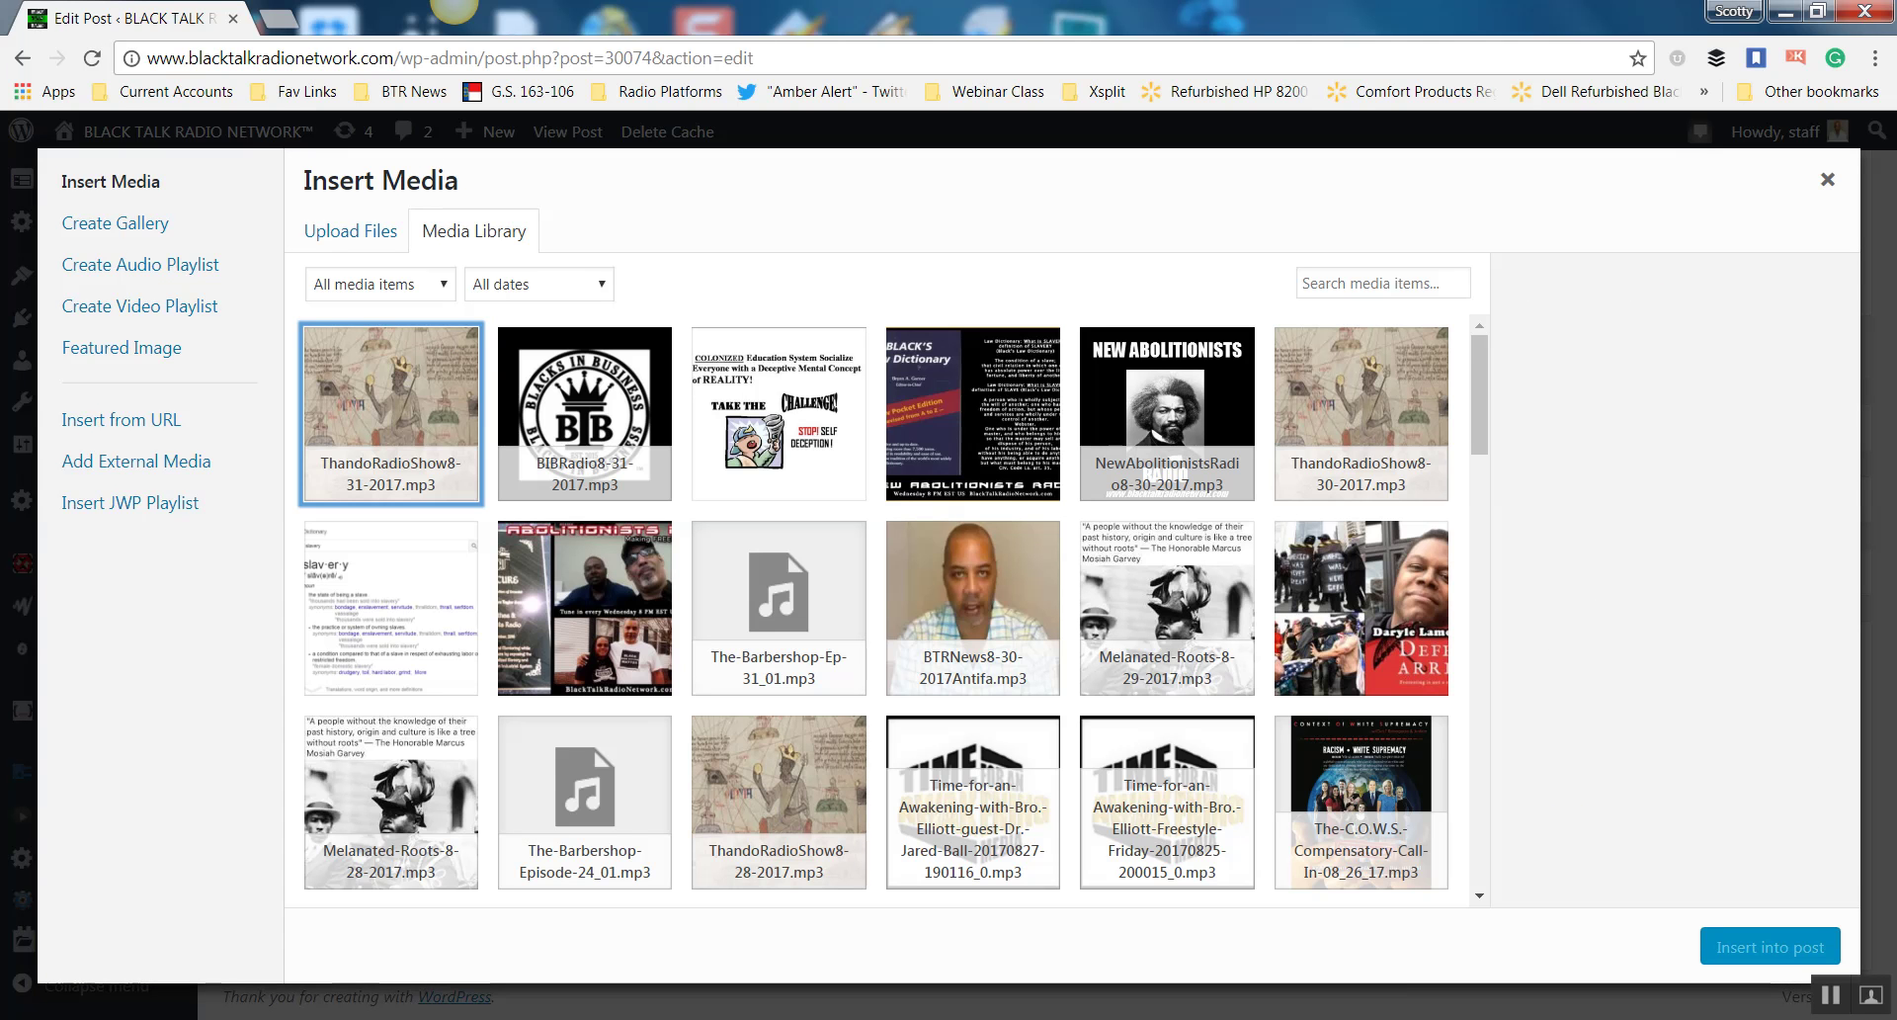
pyautogui.click(391, 413)
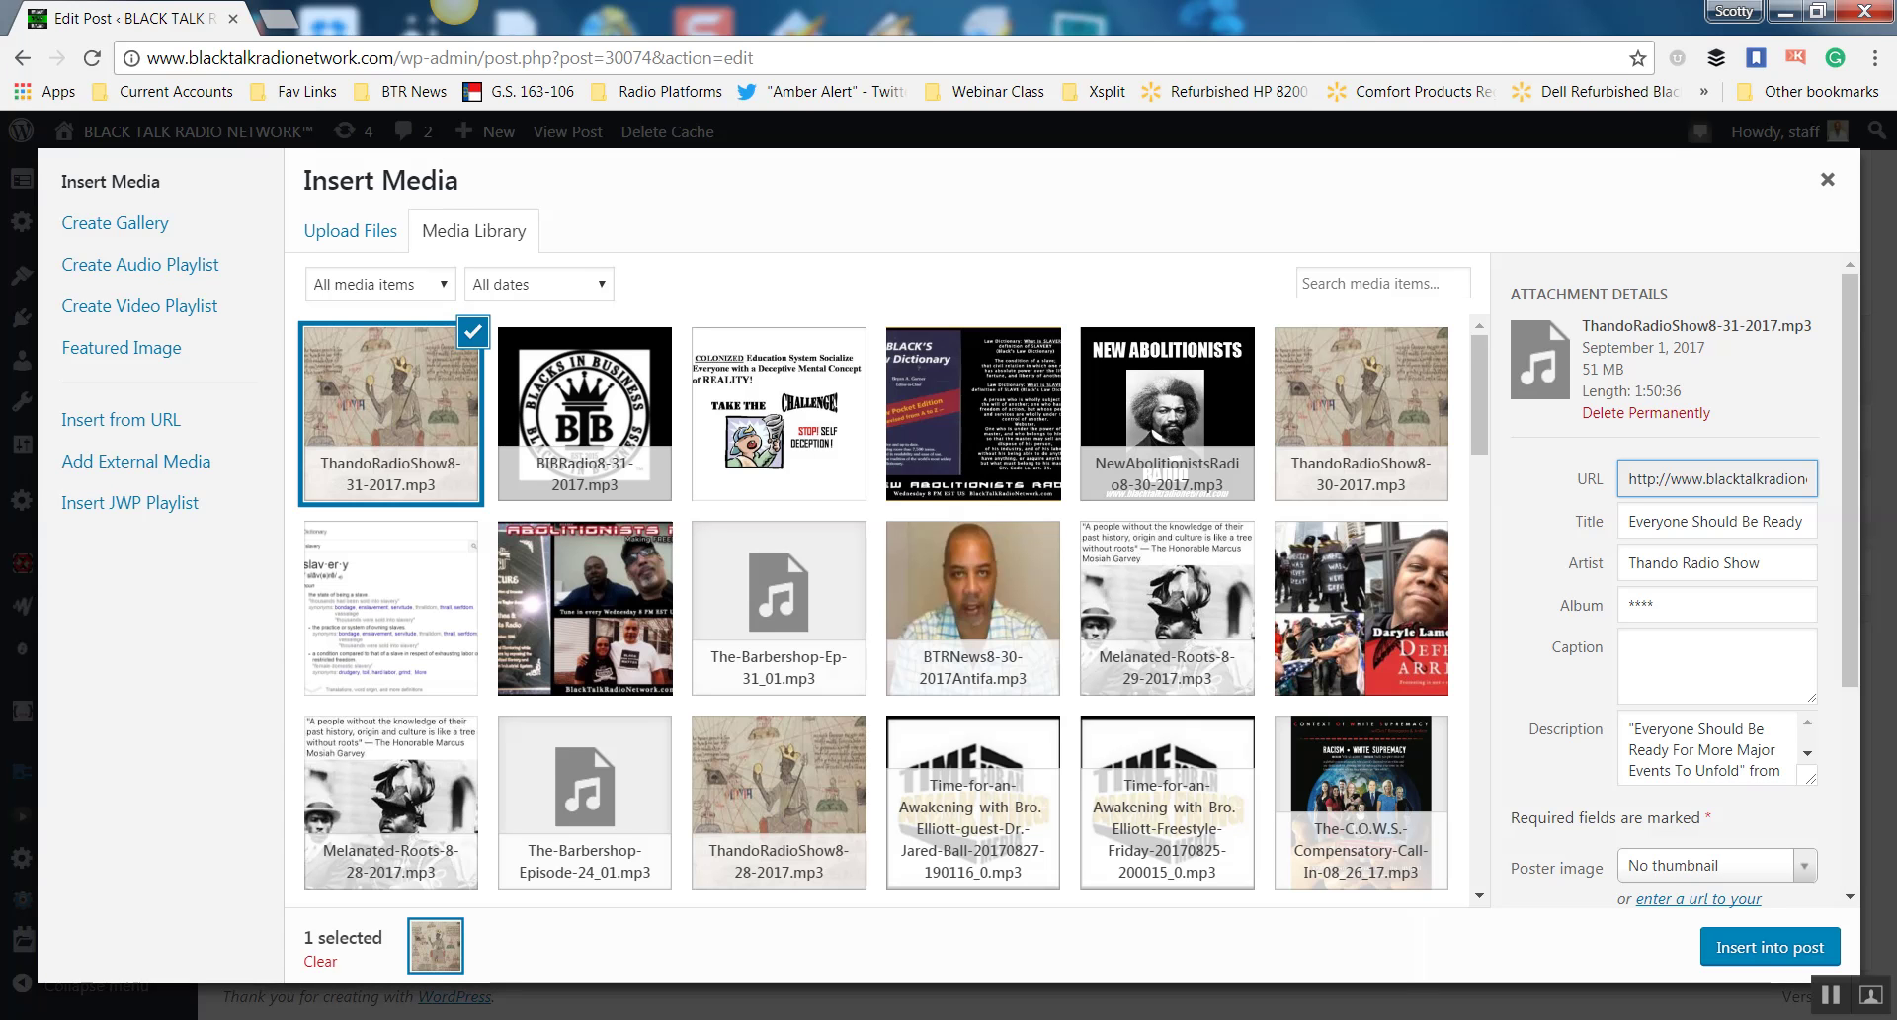
pyautogui.moveTo(1629, 479)
pyautogui.mouseDown()
pyautogui.moveTo(1840, 480)
pyautogui.moveTo(1608, 482)
pyautogui.mouseUp()
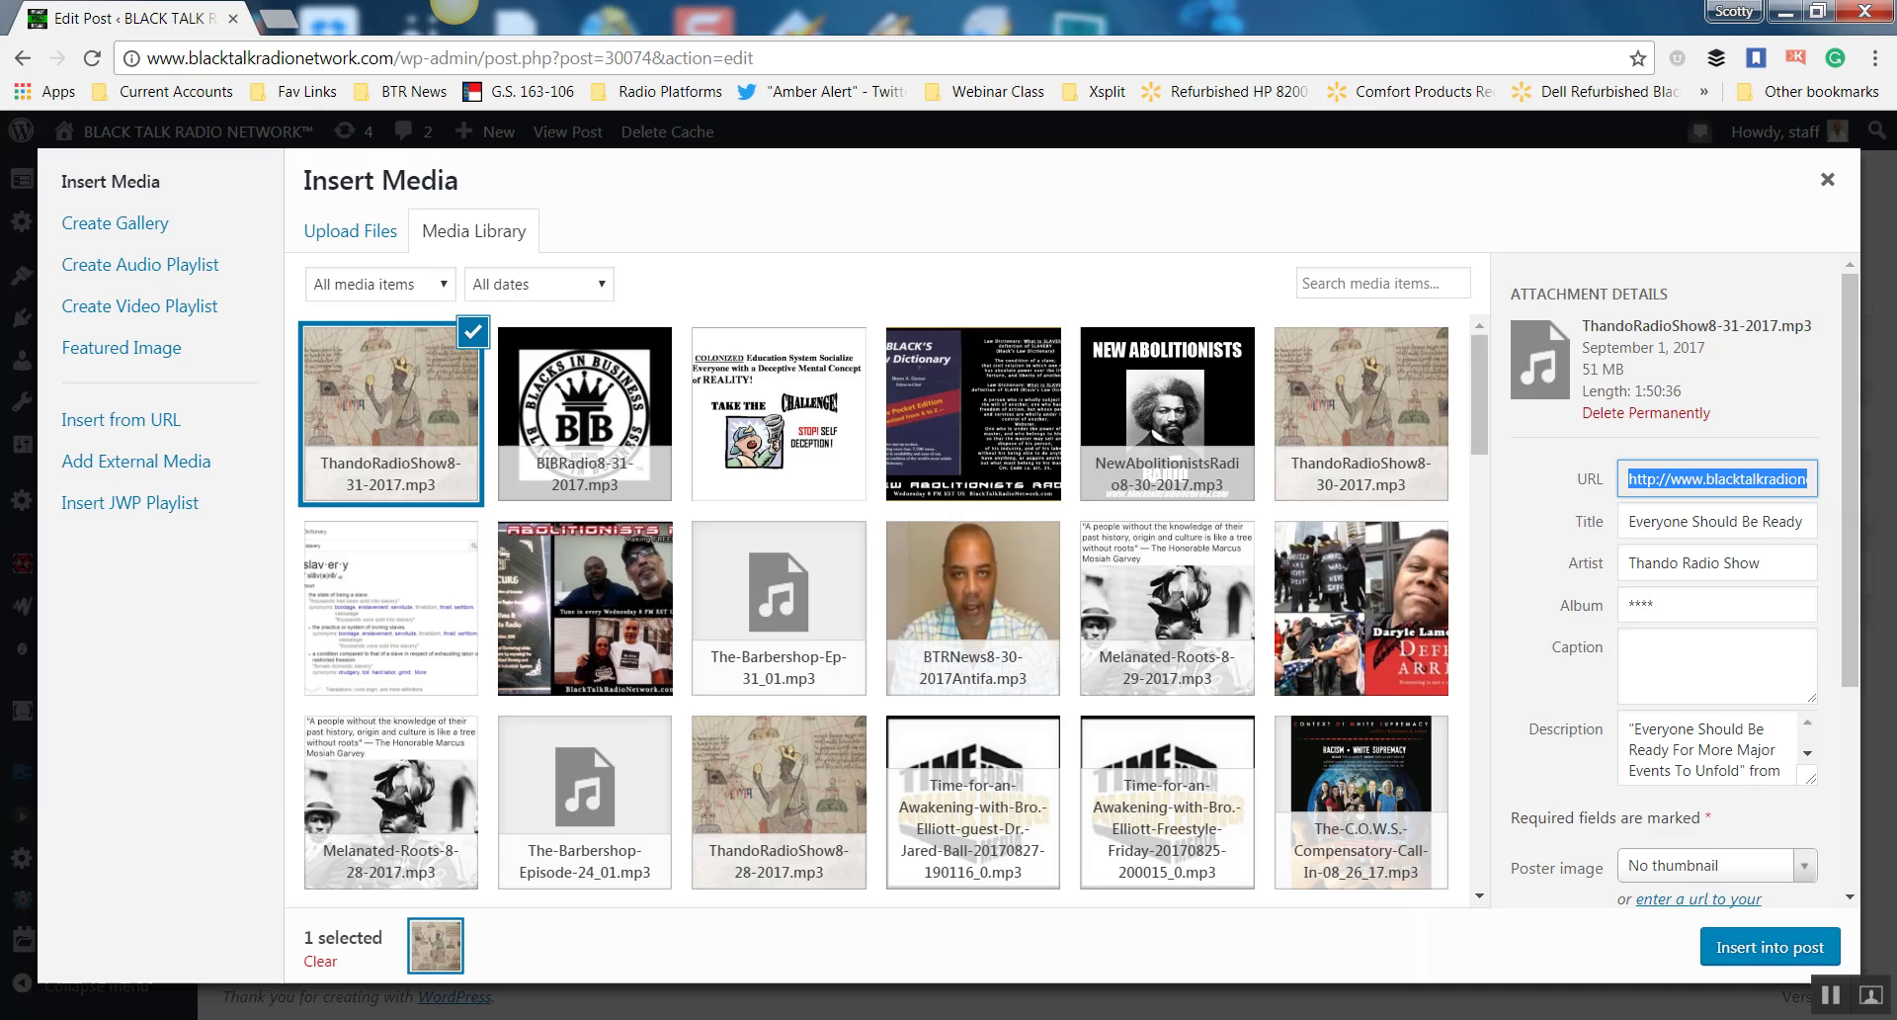
pyautogui.rightClick(1683, 484)
pyautogui.click(1630, 504)
pyautogui.press('Escape')
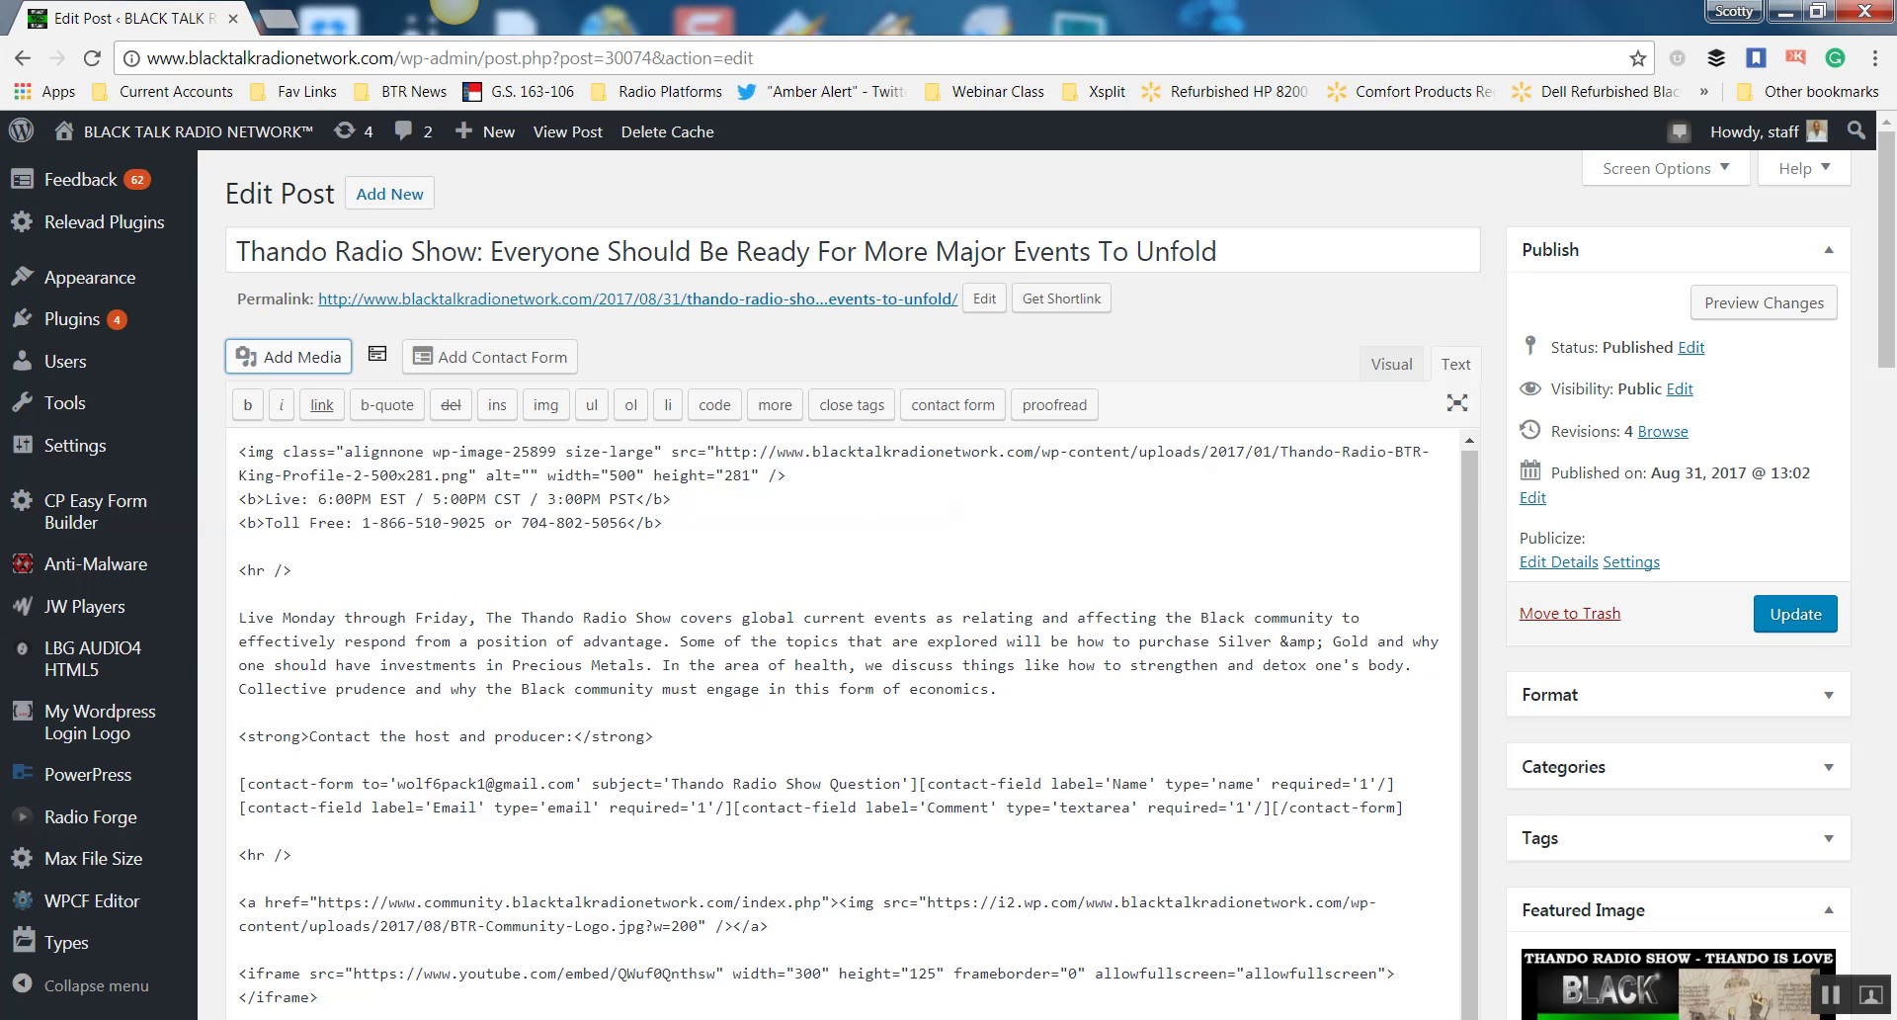
# Replace the BlogTalkRadio address in the podcast episode's Media URL with the copied ThandoRadioShow8-31-2017.mp3 address and verify it.
pyautogui.scroll(-10, 850, 692)
pyautogui.scroll(-3, 849, 593)
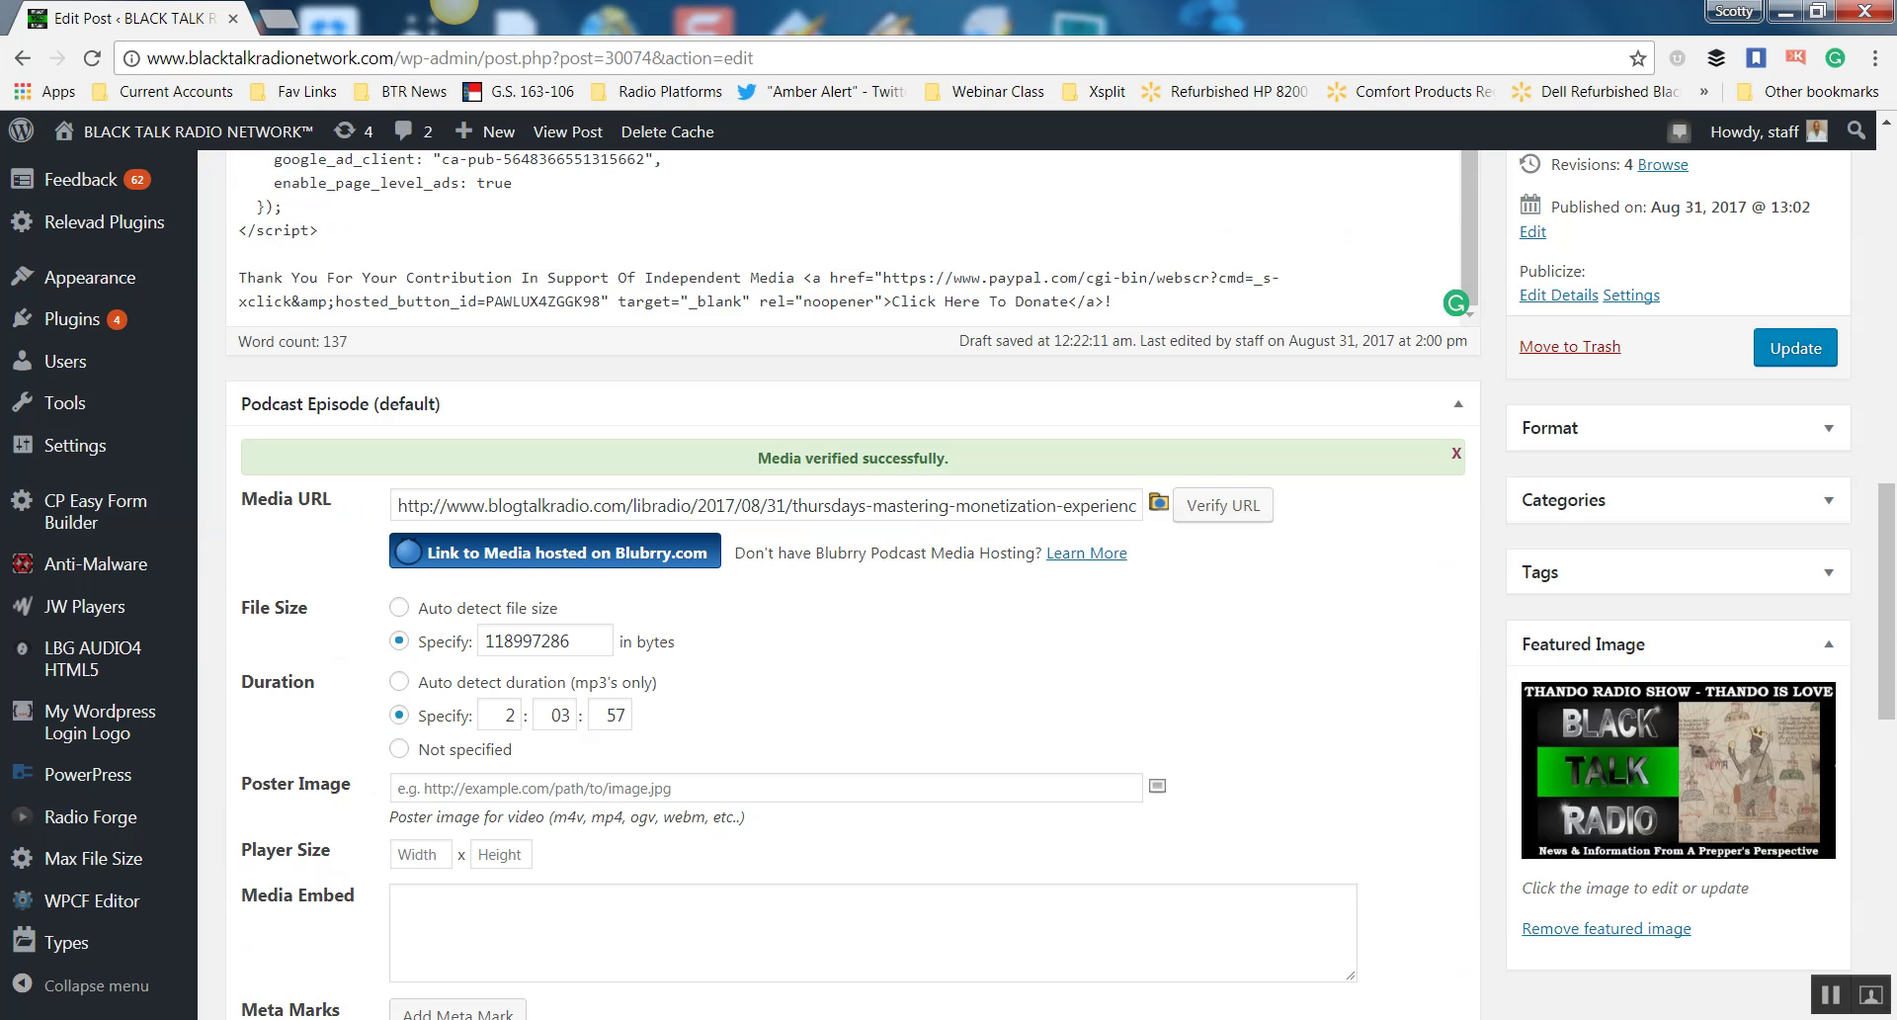
pyautogui.moveTo(398, 505); pyautogui.dragTo(1138, 505)
pyautogui.rightClick(1075, 499)
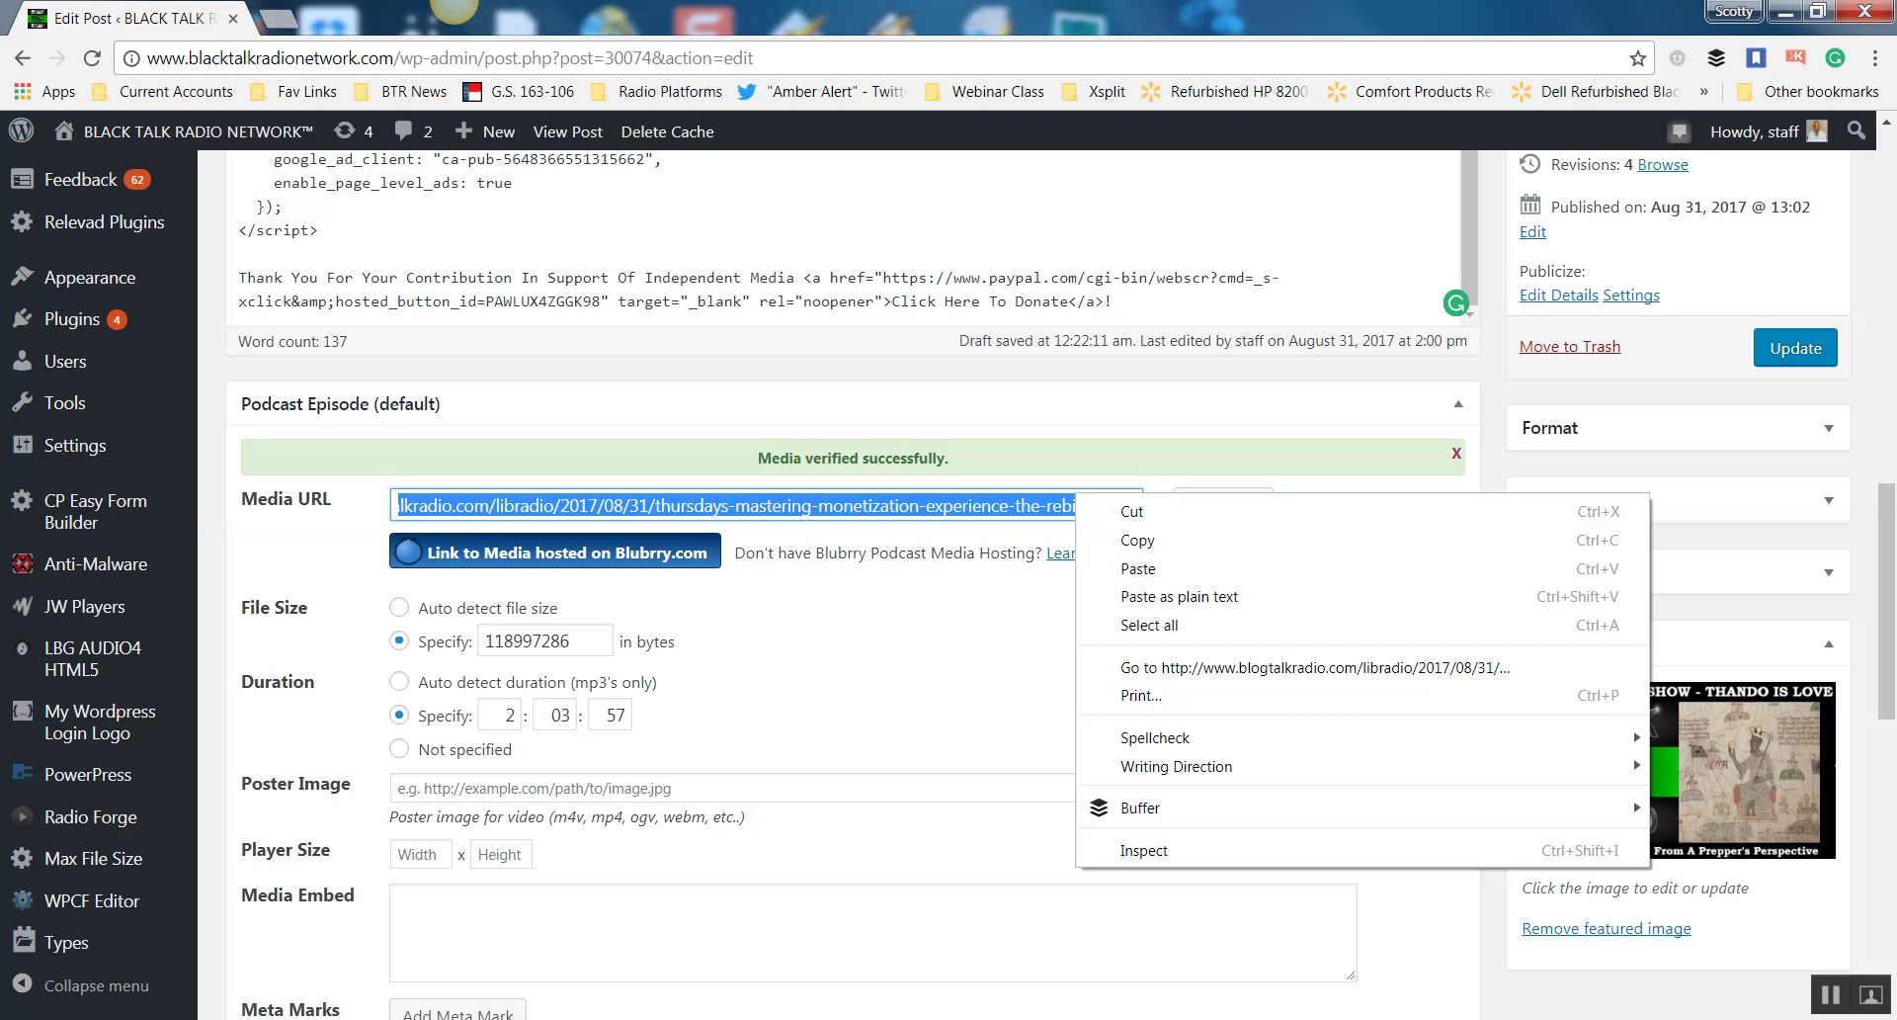
pyautogui.click(1117, 569)
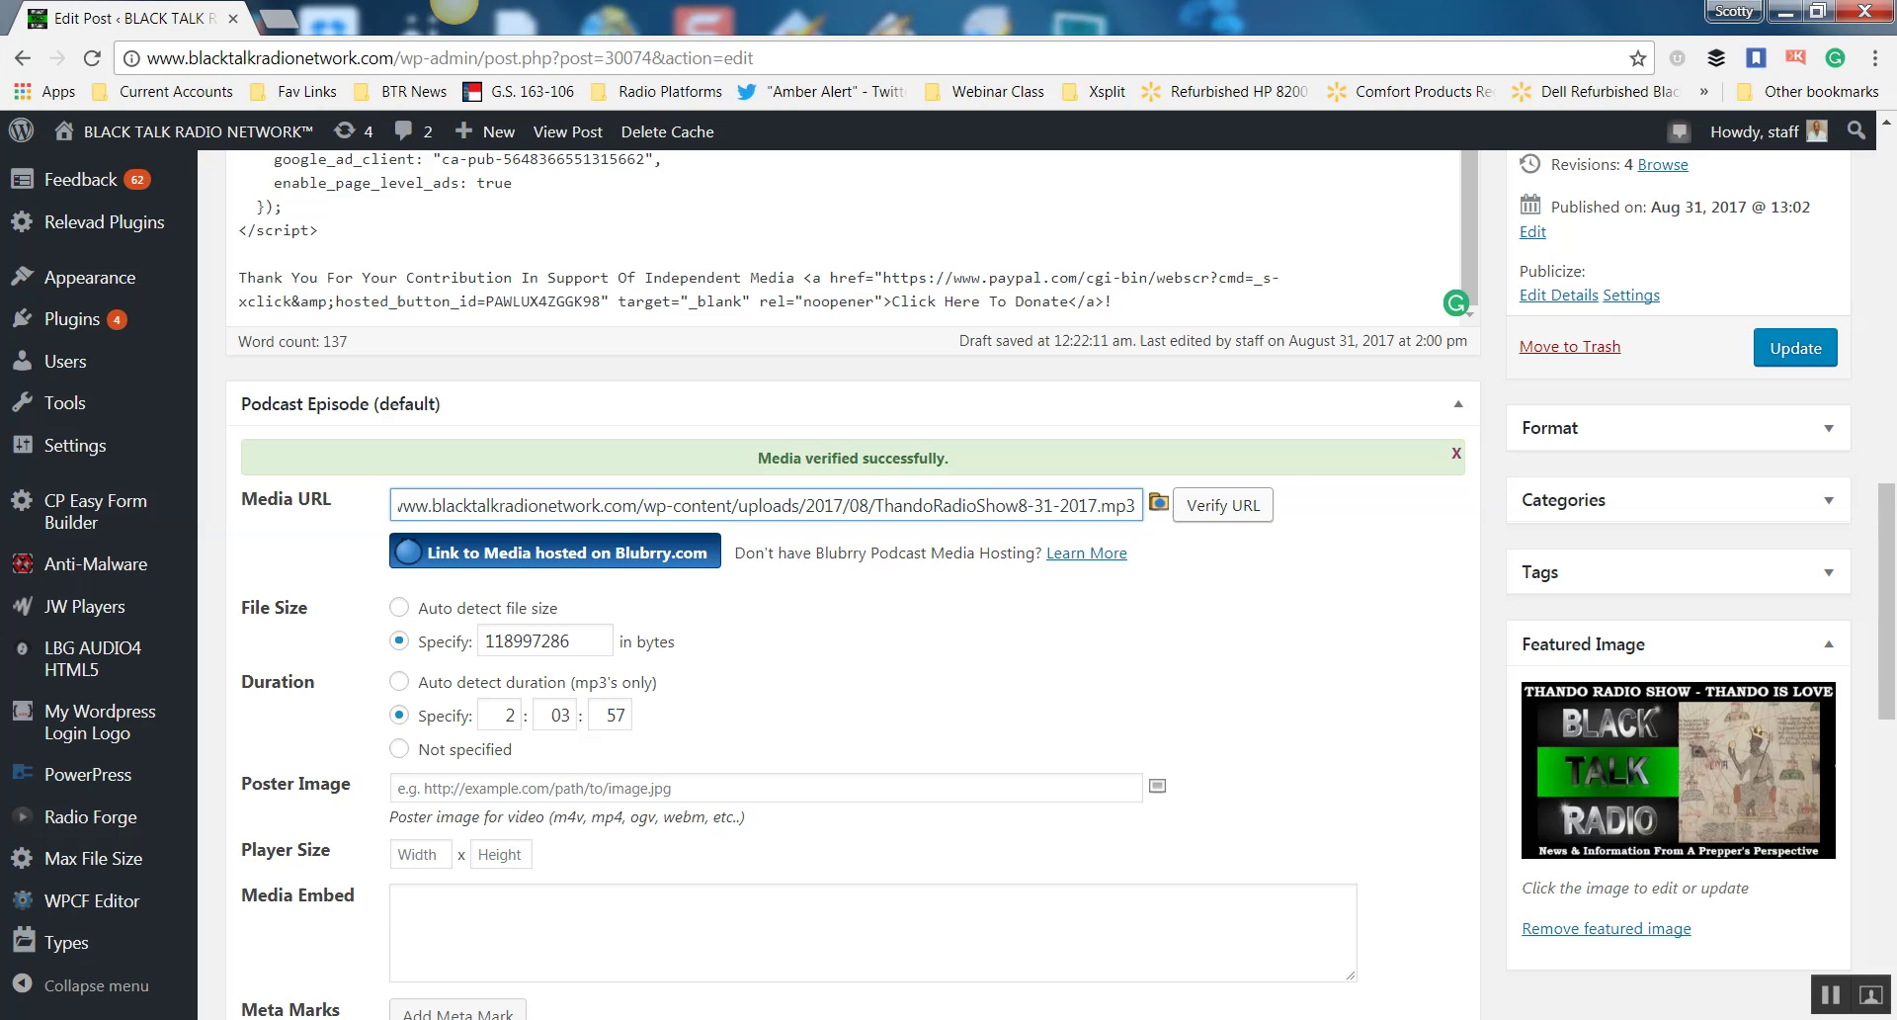
pyautogui.click(1222, 505)
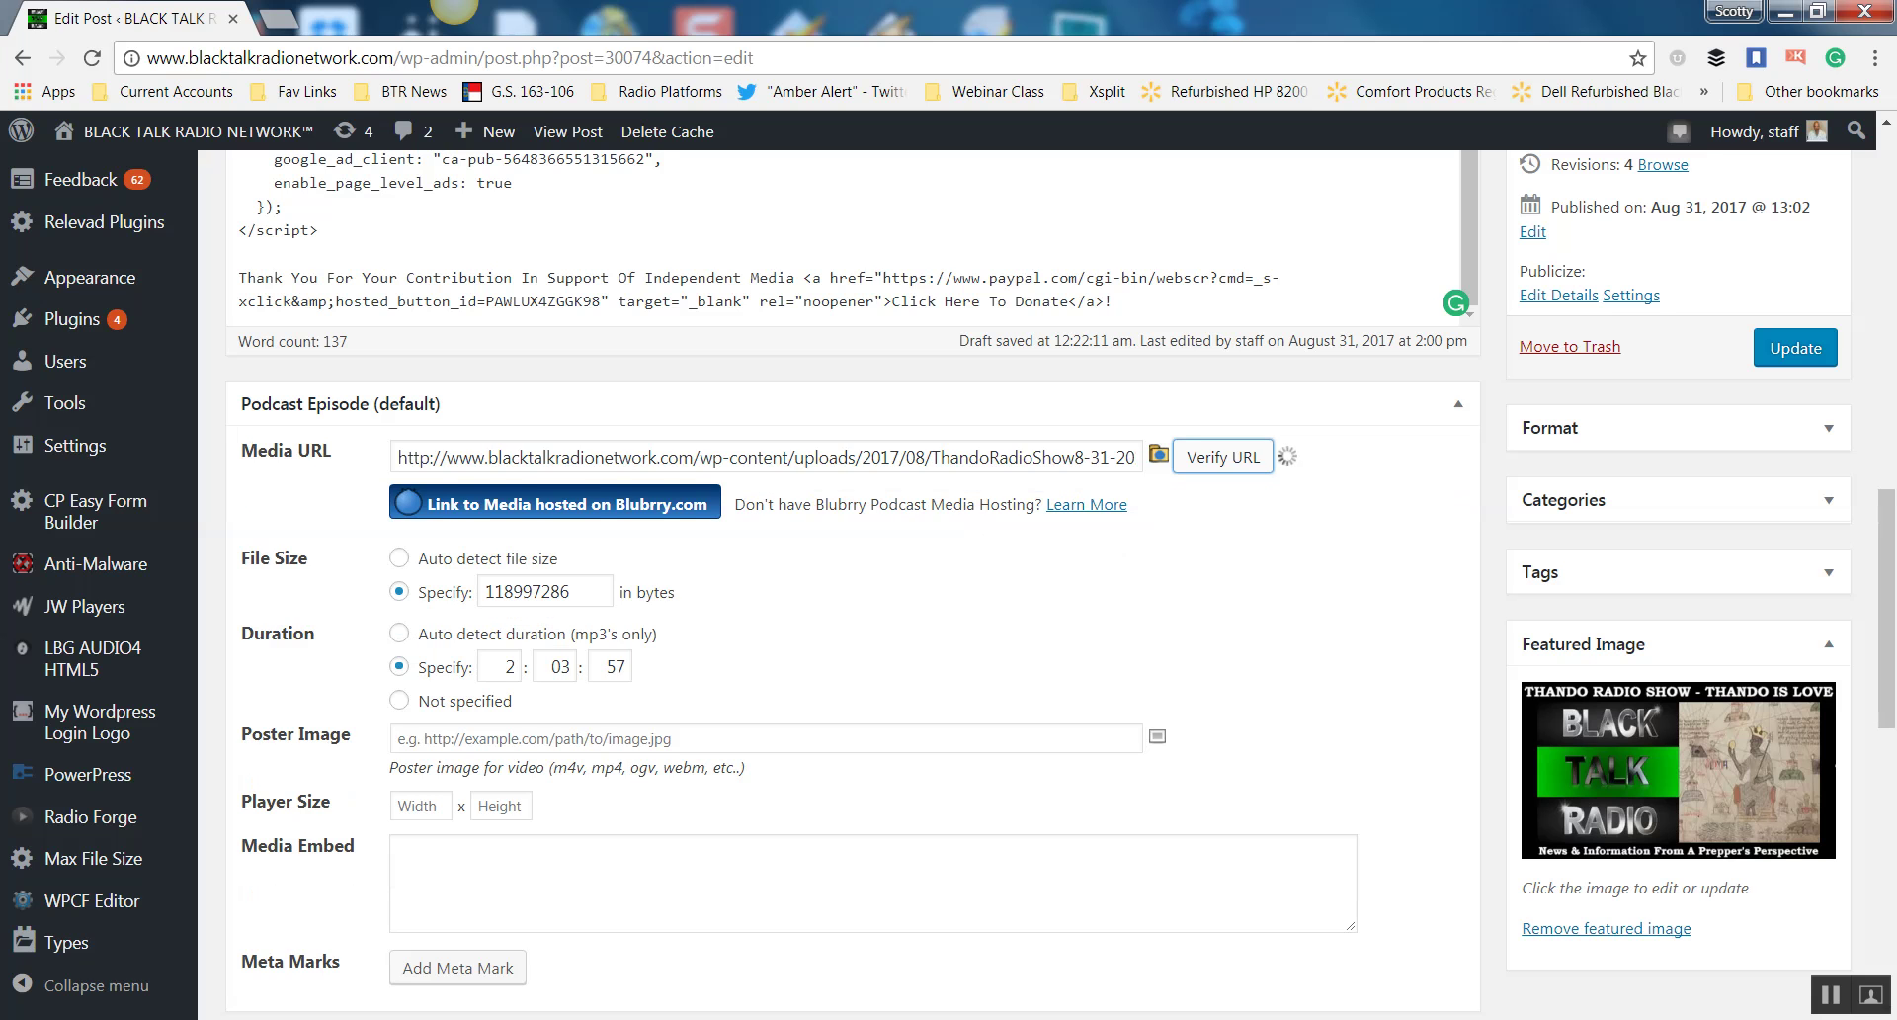
# Review the whole post, including the podcast file size and duration, revisions, sidebar layout options, body code and title.
pyautogui.scroll(-10, 853, 583)
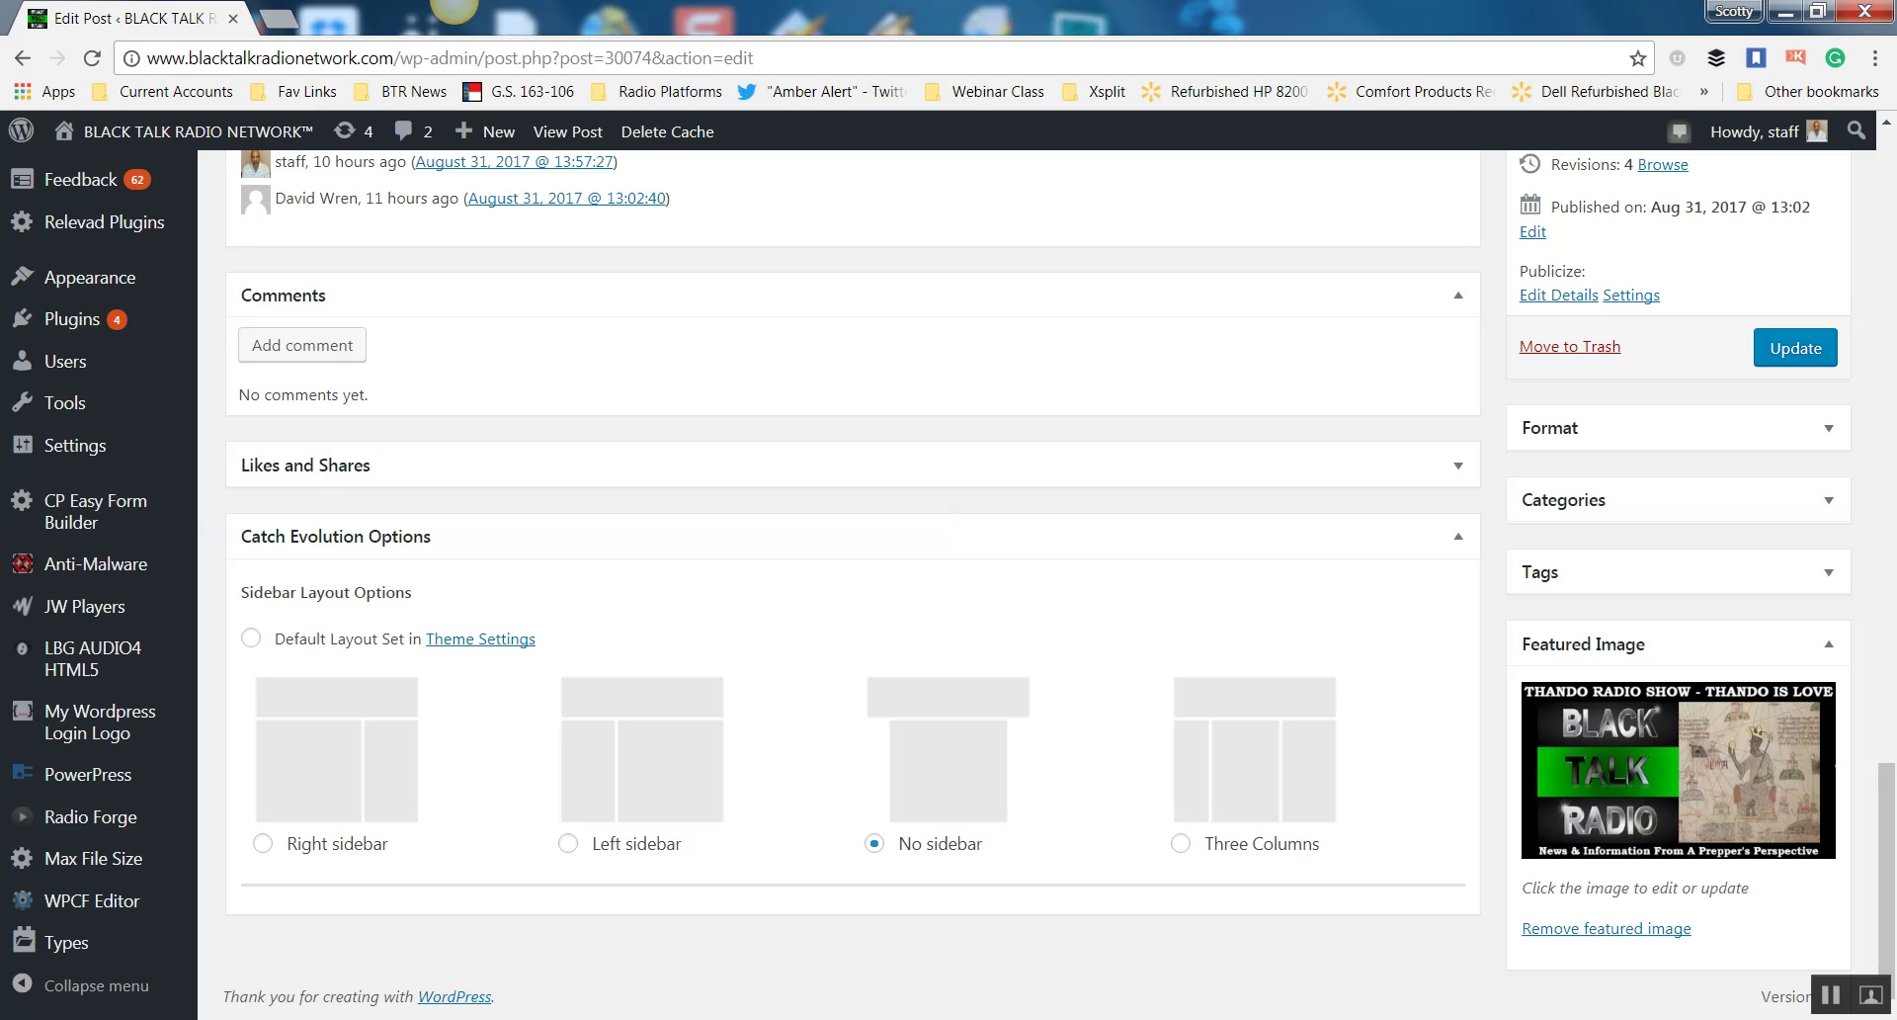
pyautogui.scroll(5, 852, 583)
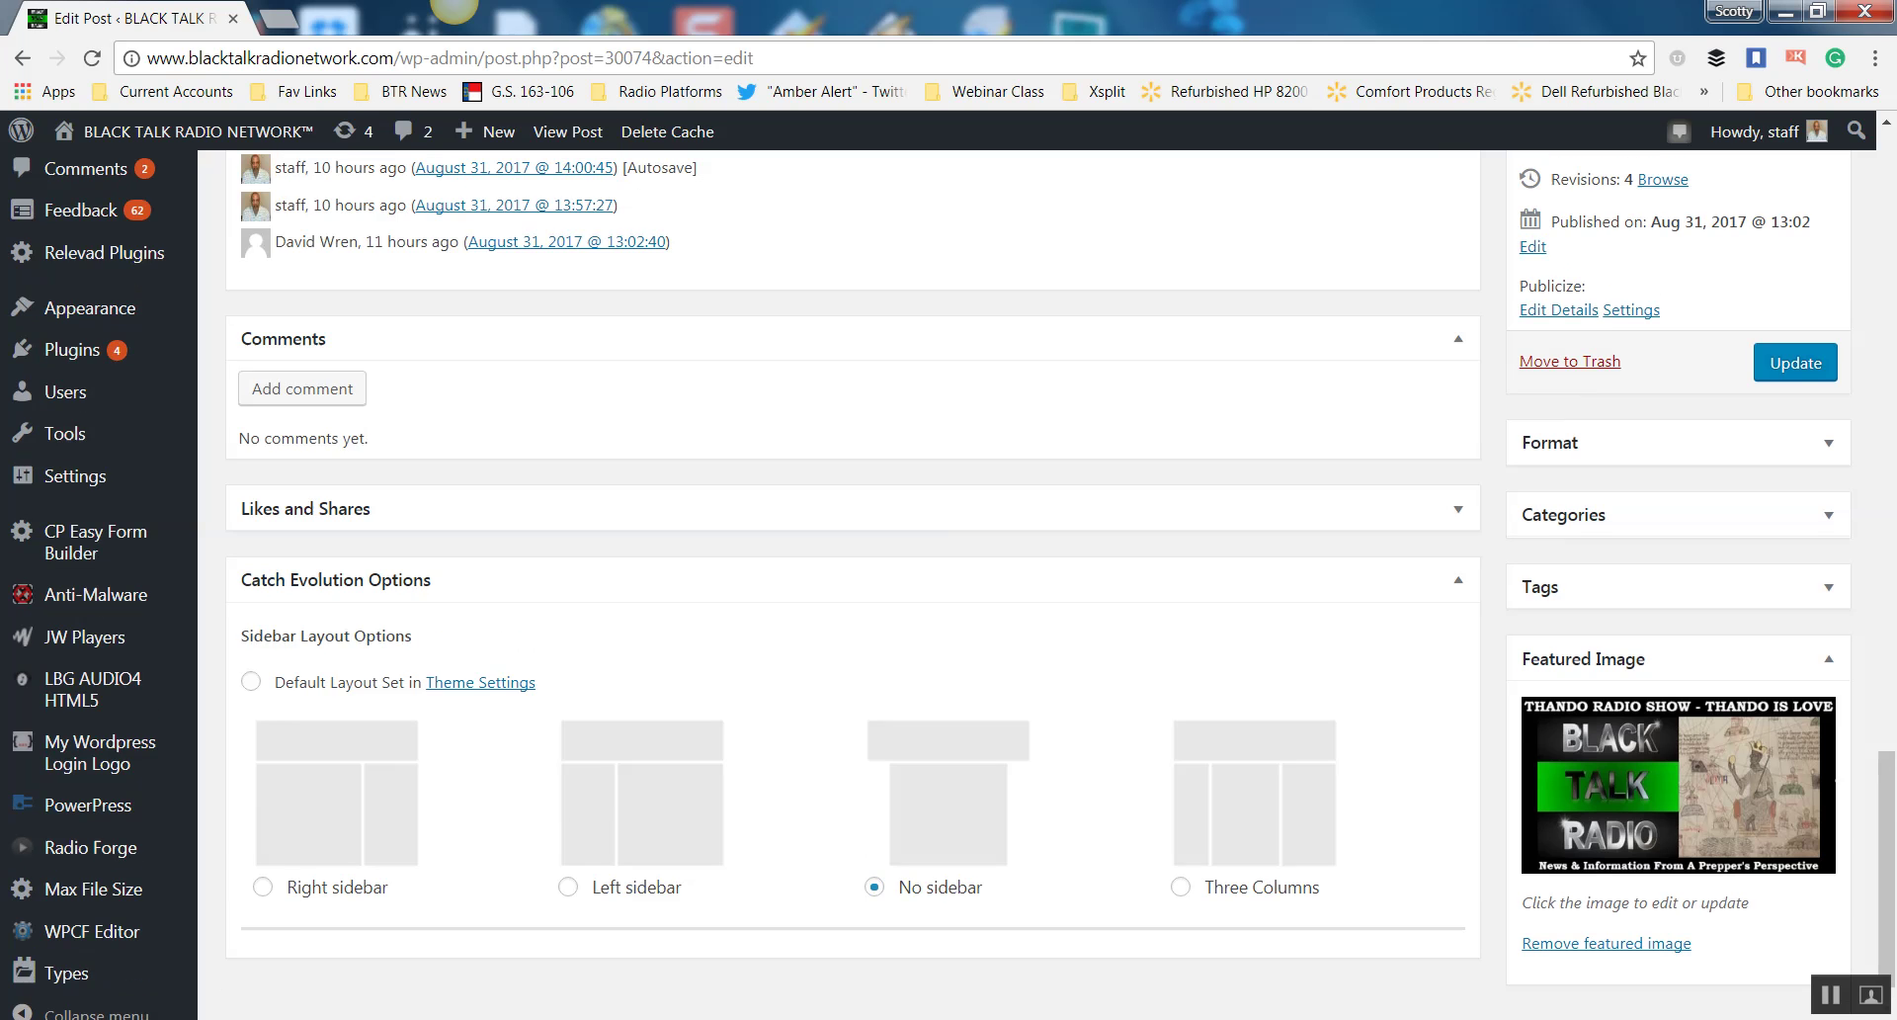
pyautogui.scroll(1, 851, 583)
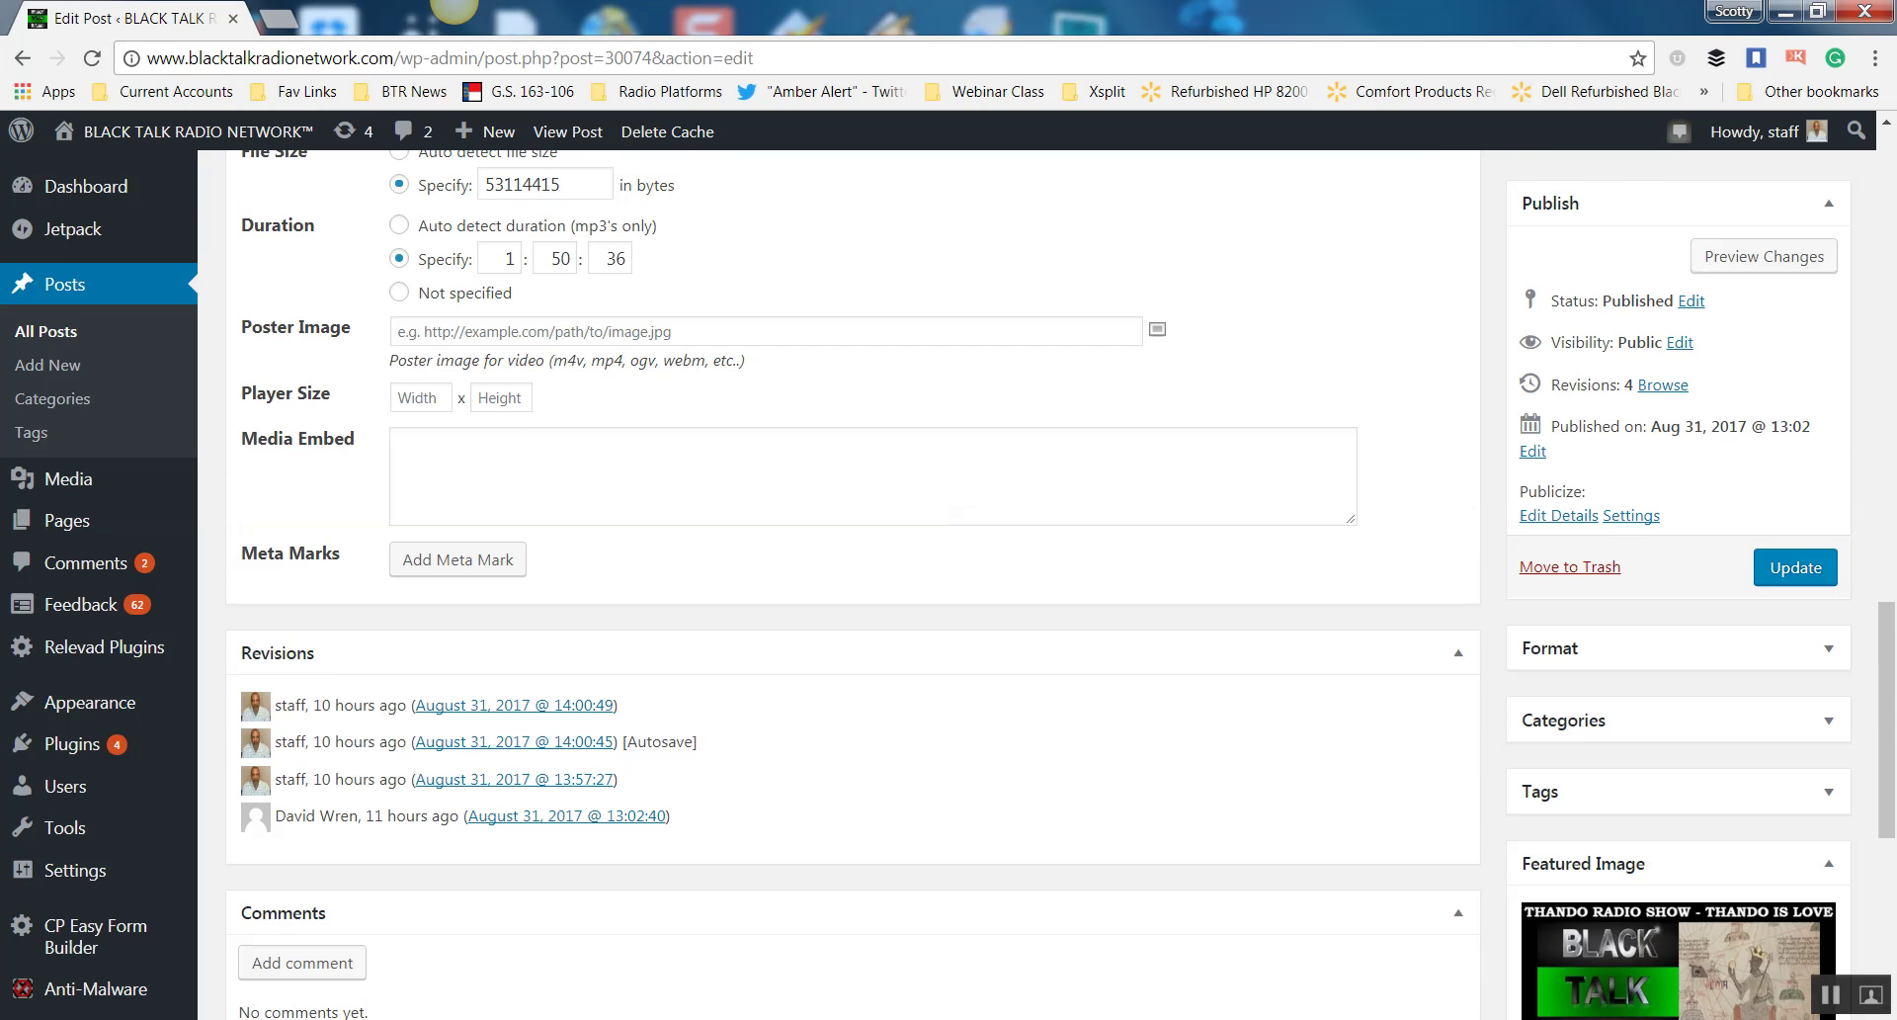
pyautogui.scroll(-5, 852, 583)
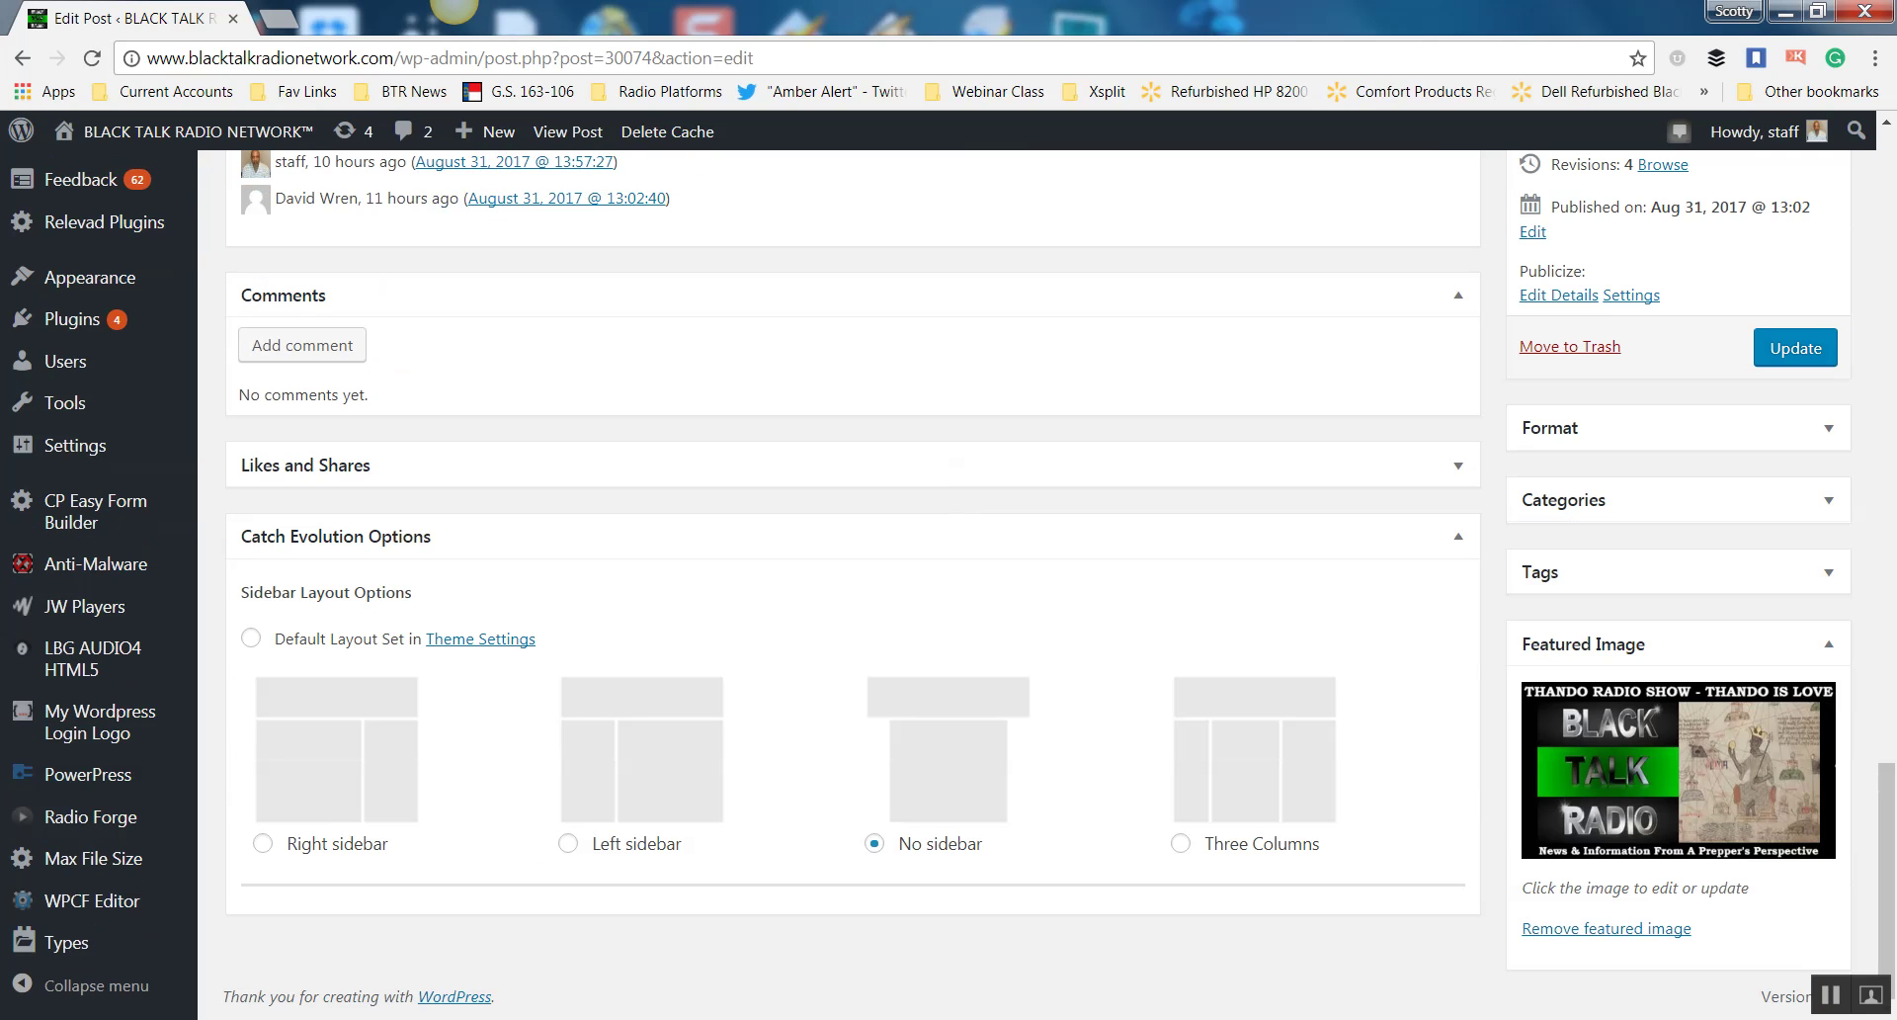
pyautogui.scroll(17, 851, 583)
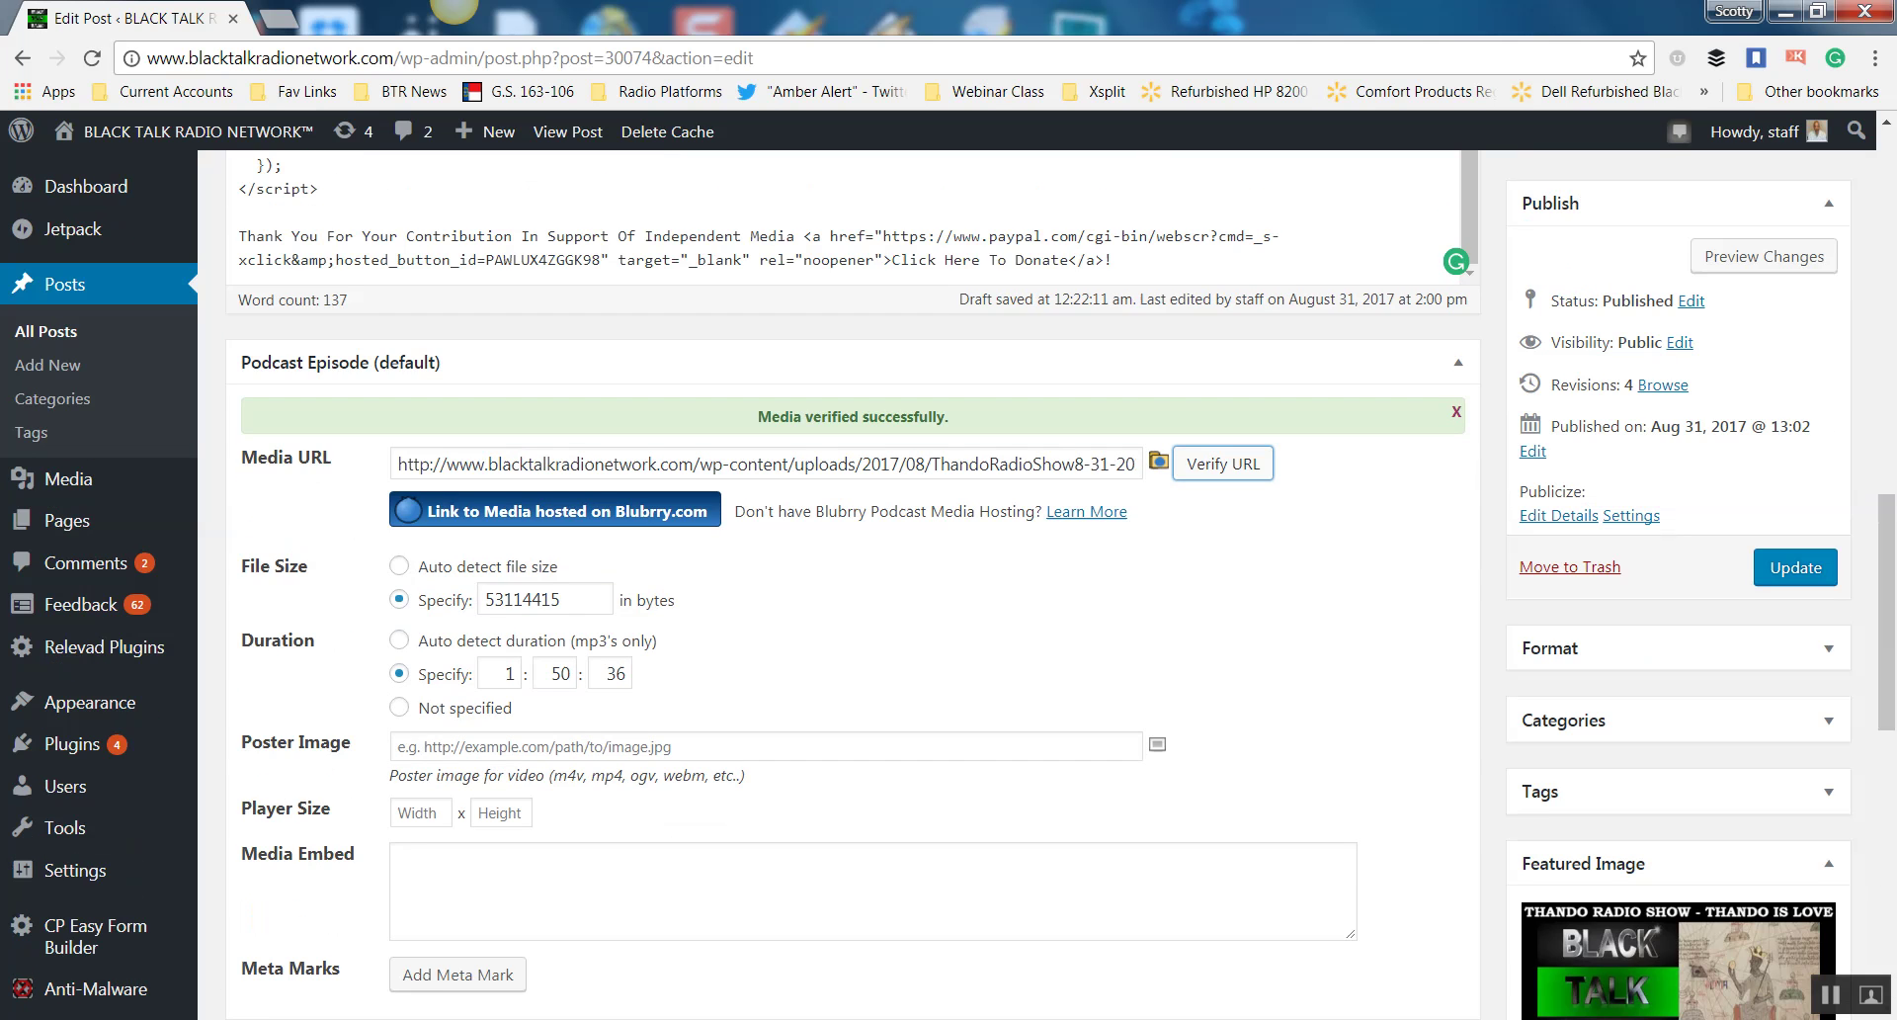
pyautogui.scroll(8, 852, 583)
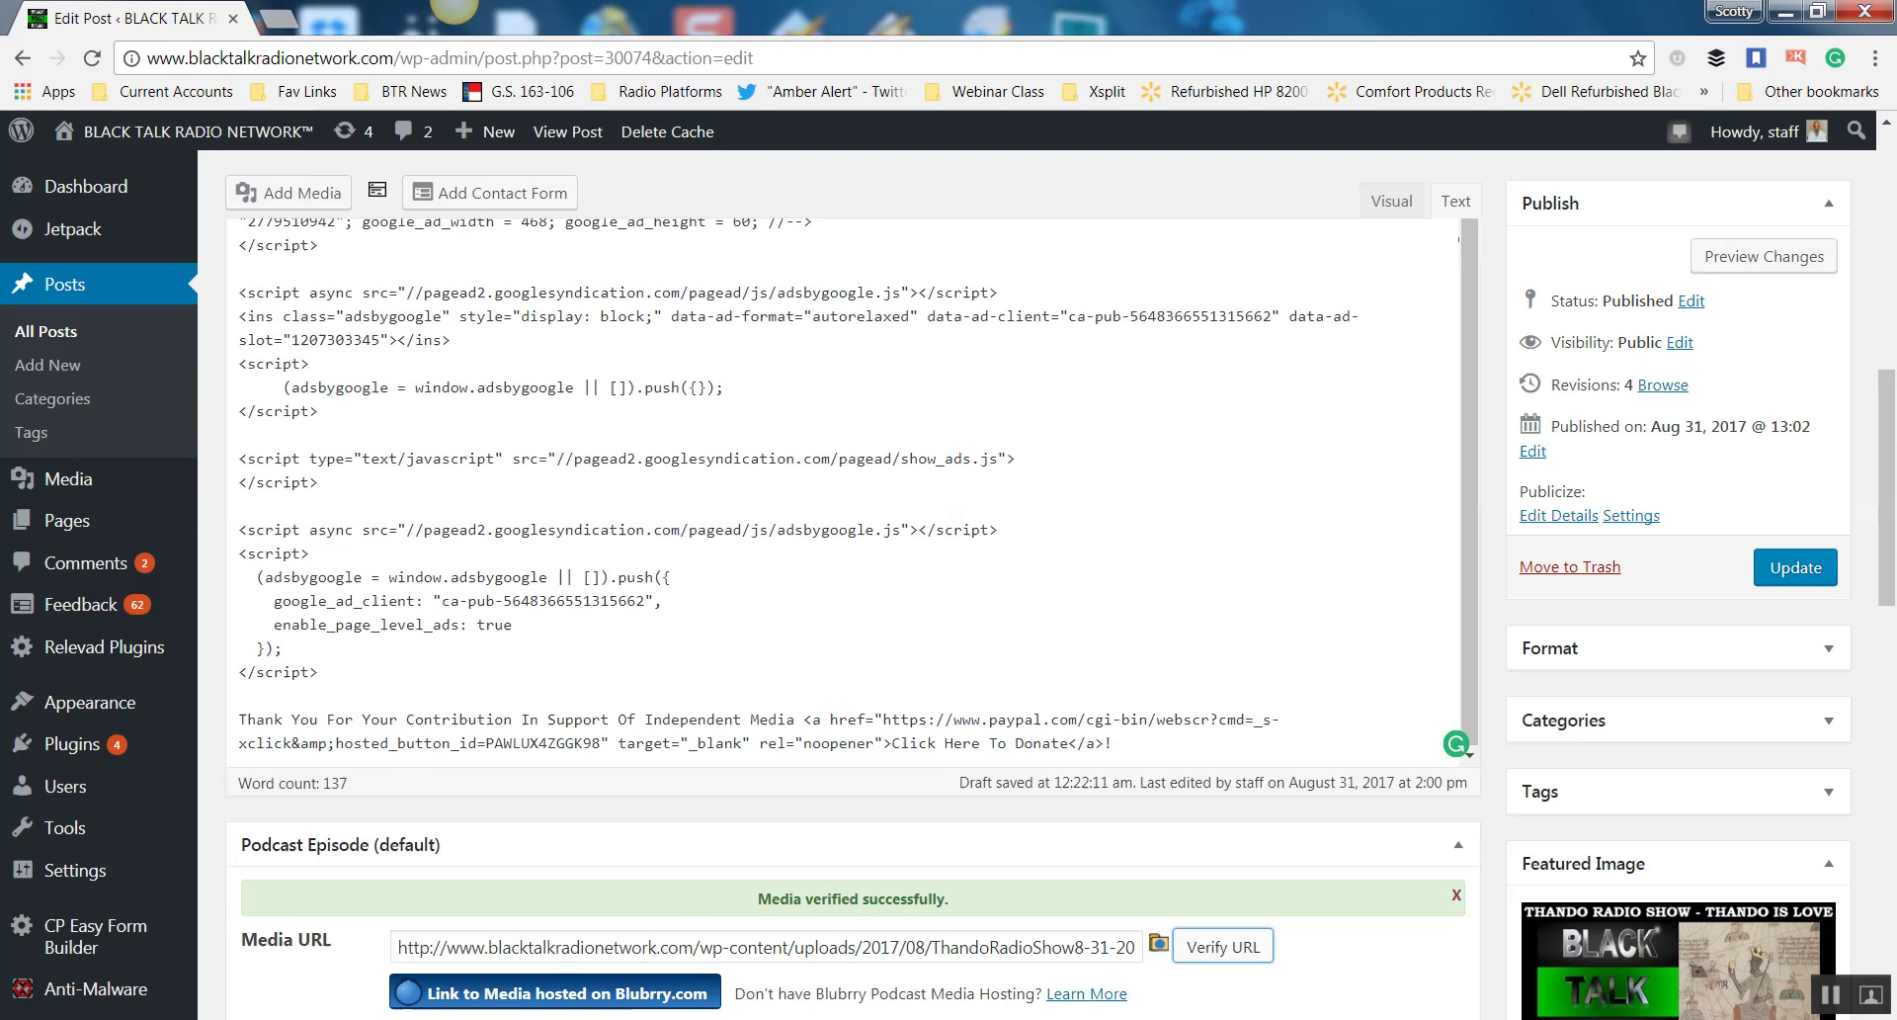
pyautogui.scroll(2, 852, 584)
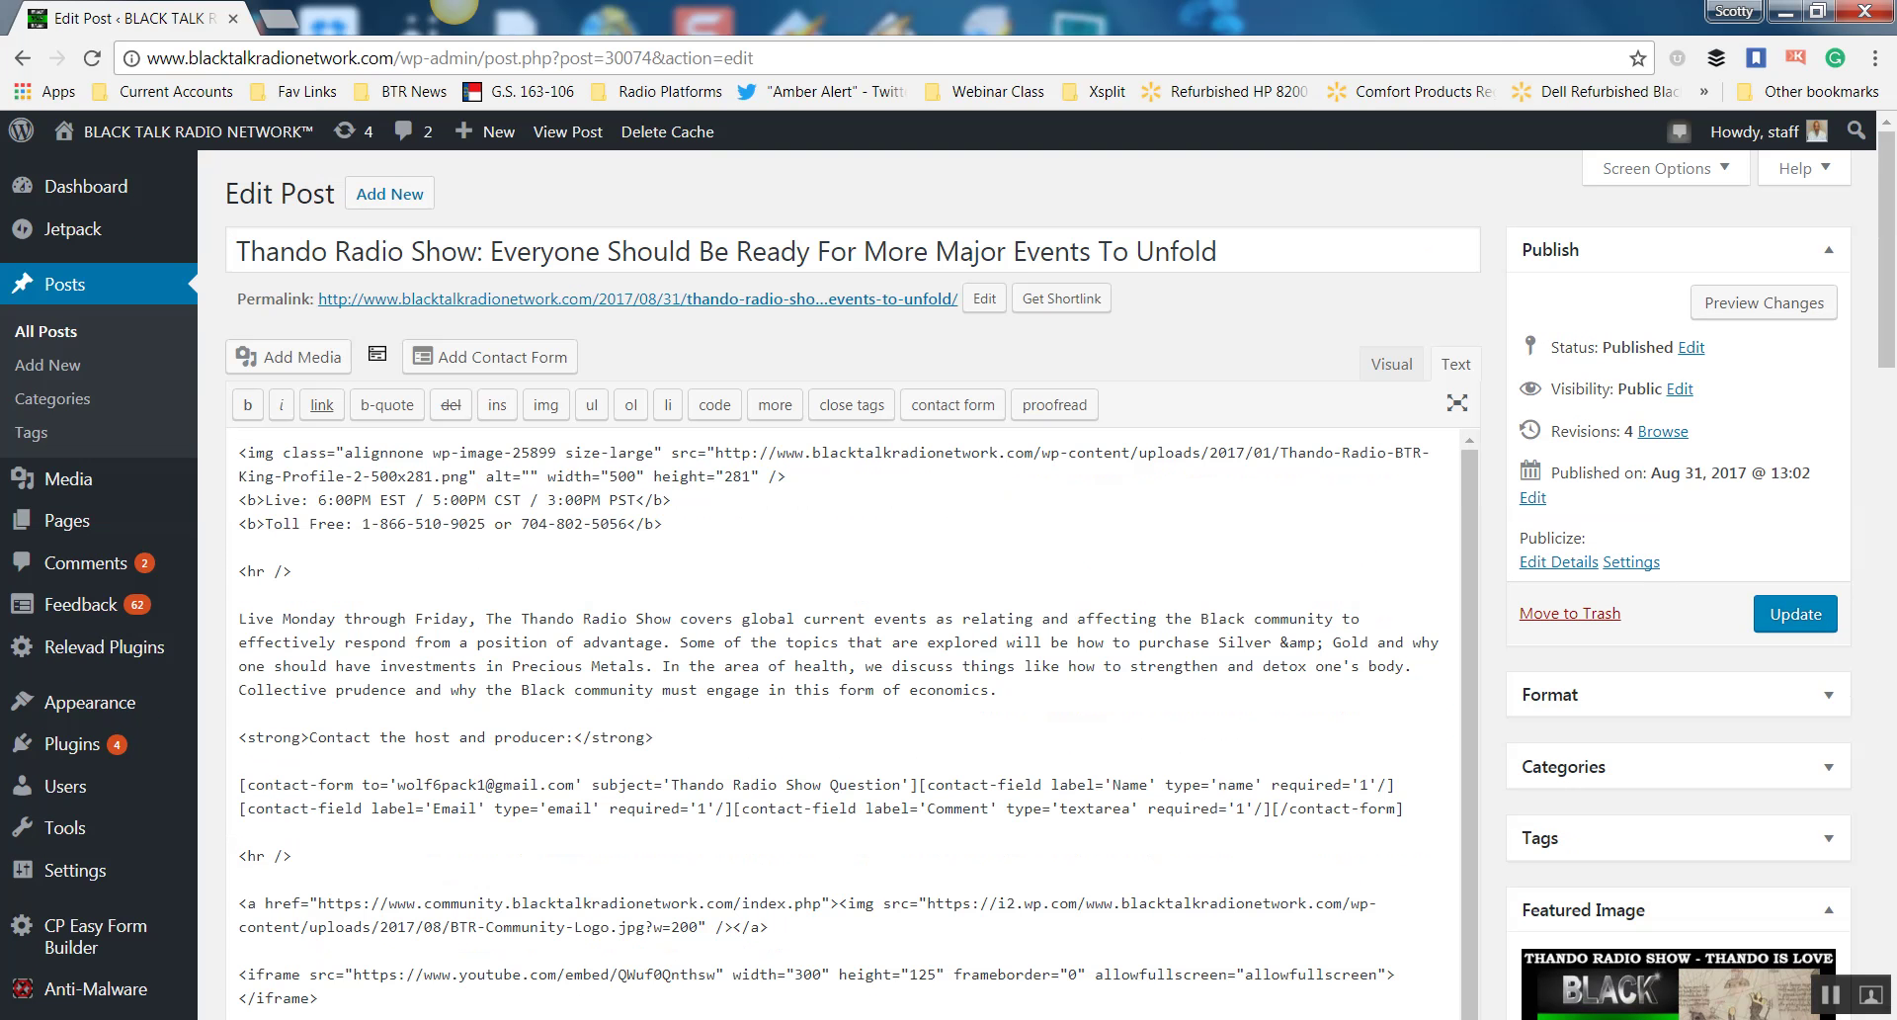
pyautogui.scroll(-3, 851, 583)
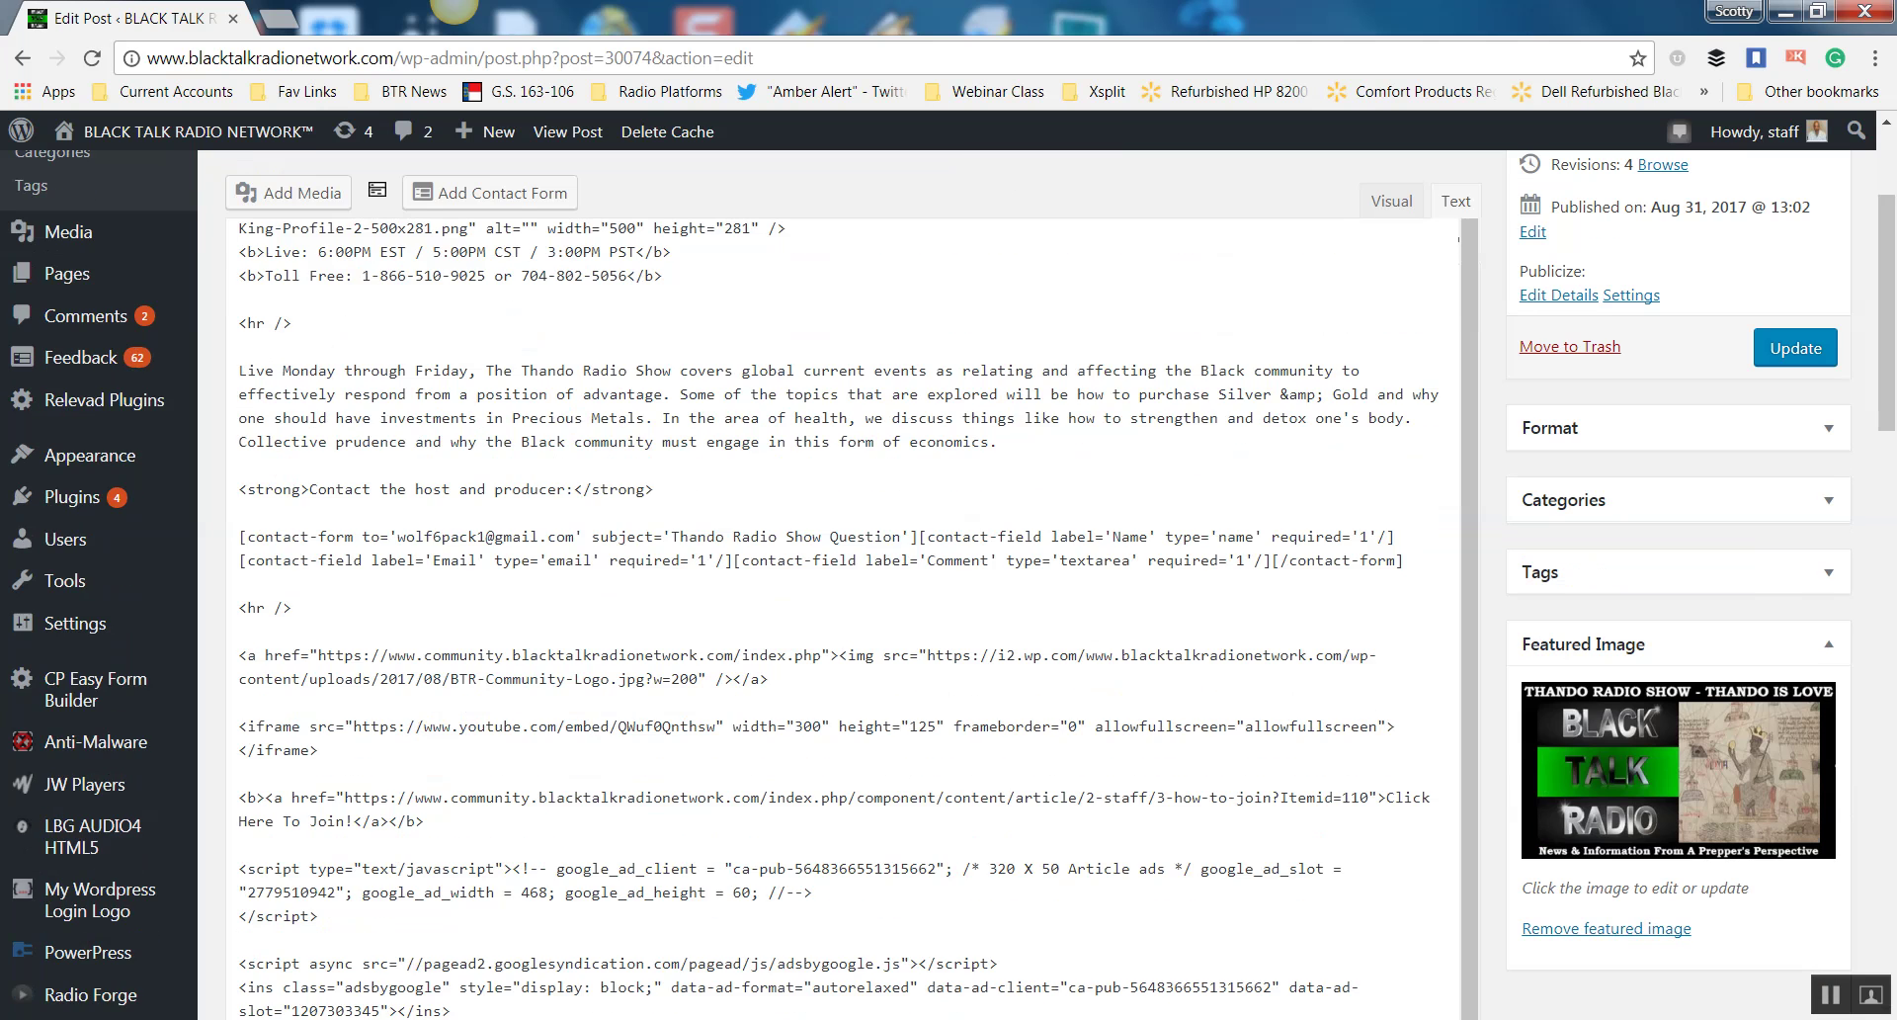
pyautogui.scroll(-5, 852, 583)
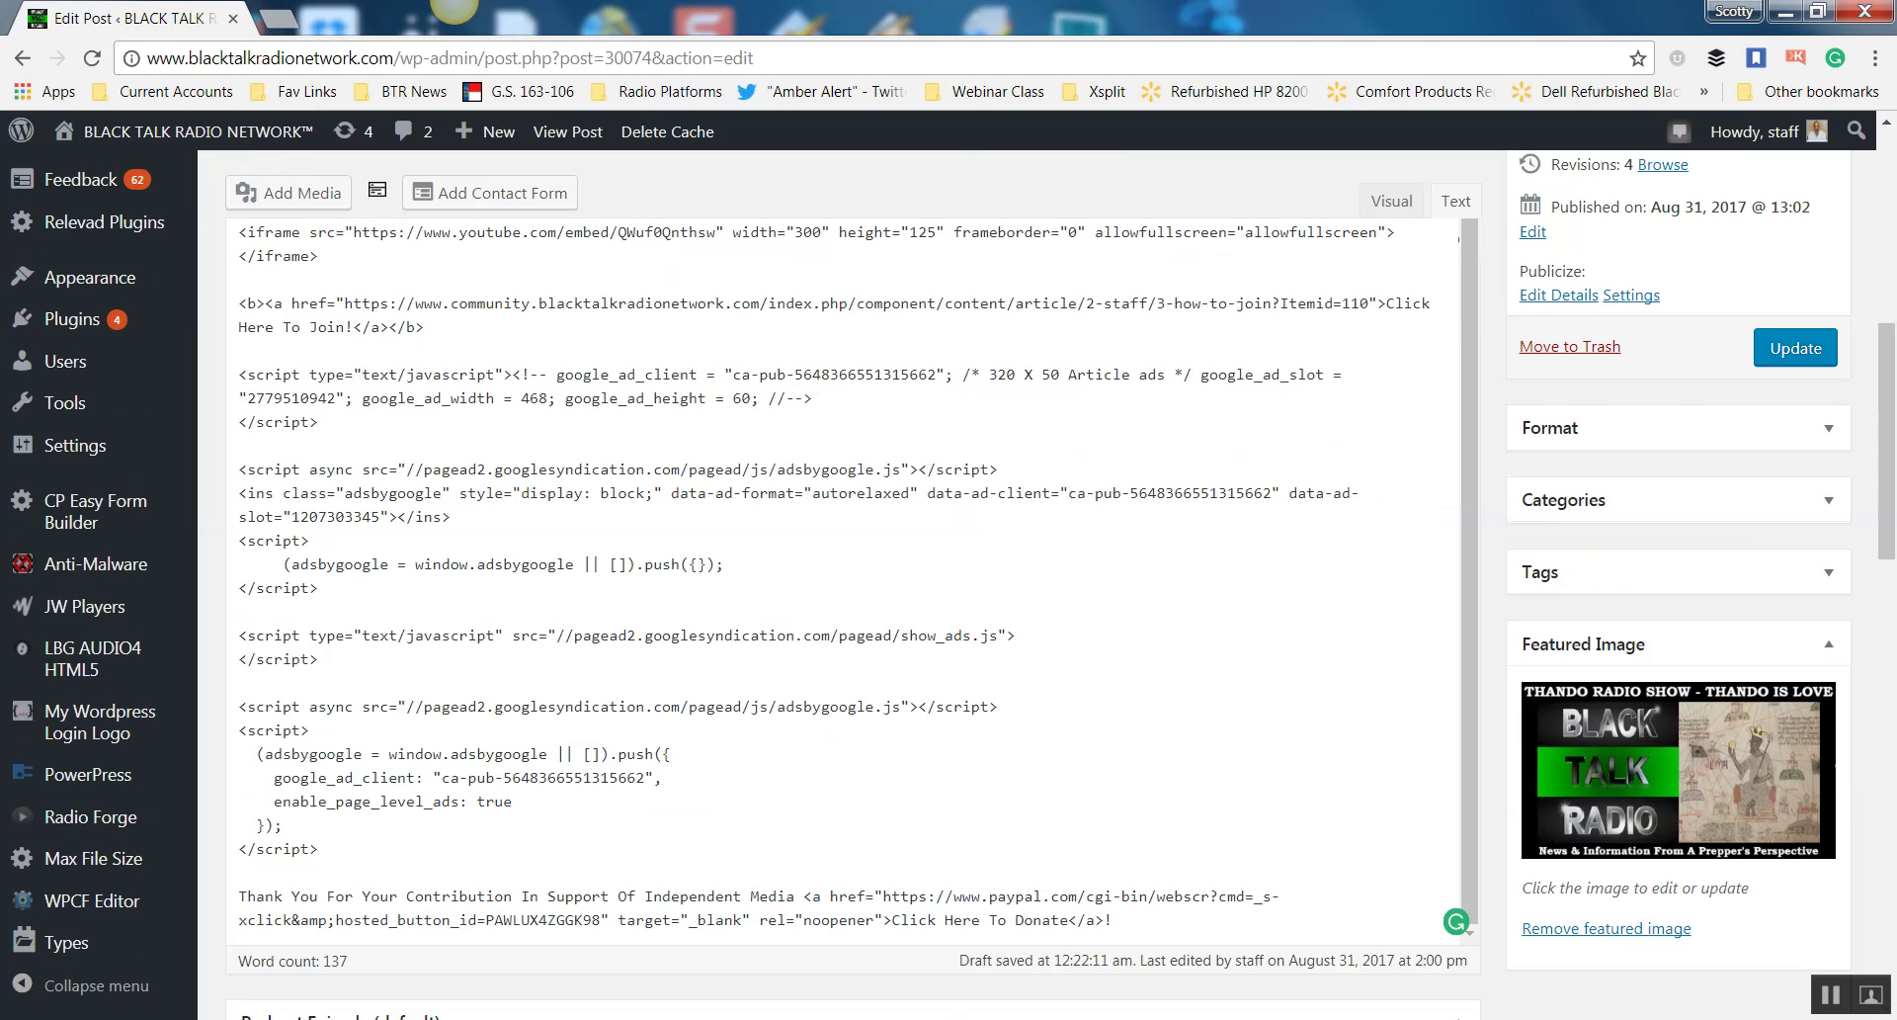
pyautogui.scroll(1, 852, 583)
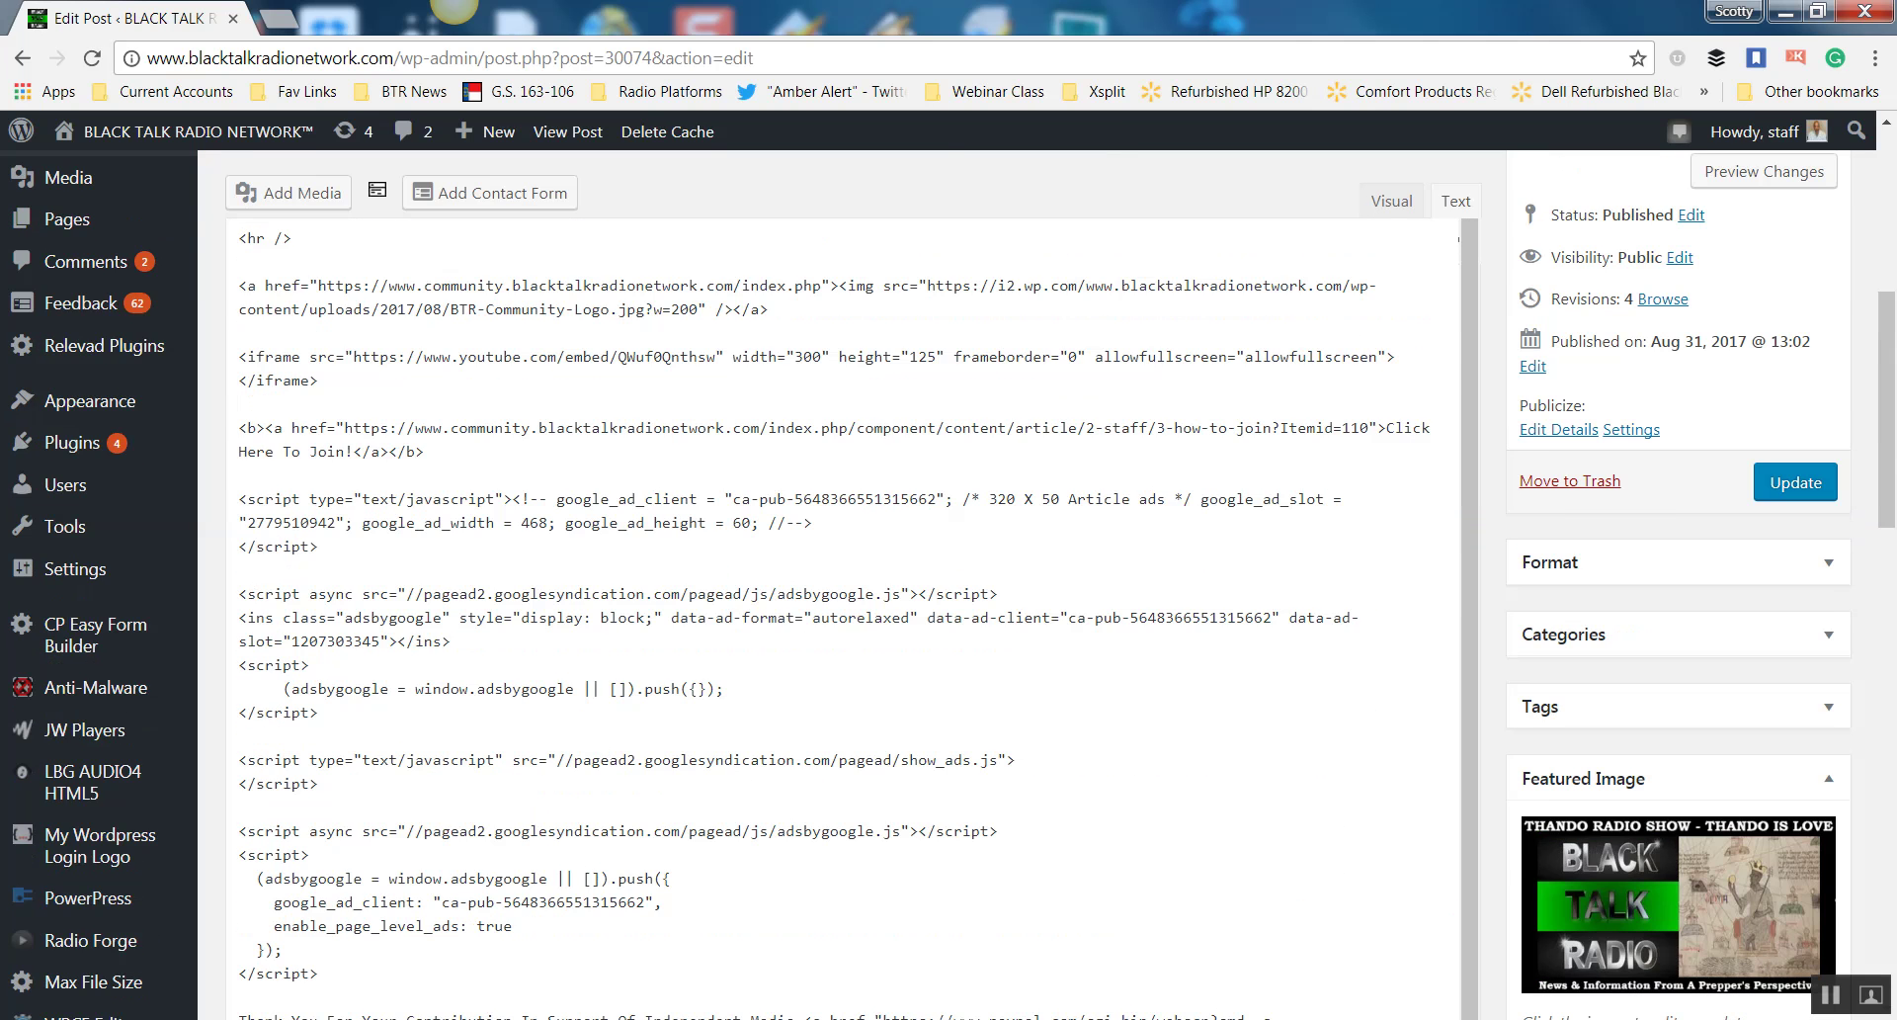
pyautogui.scroll(4, 852, 583)
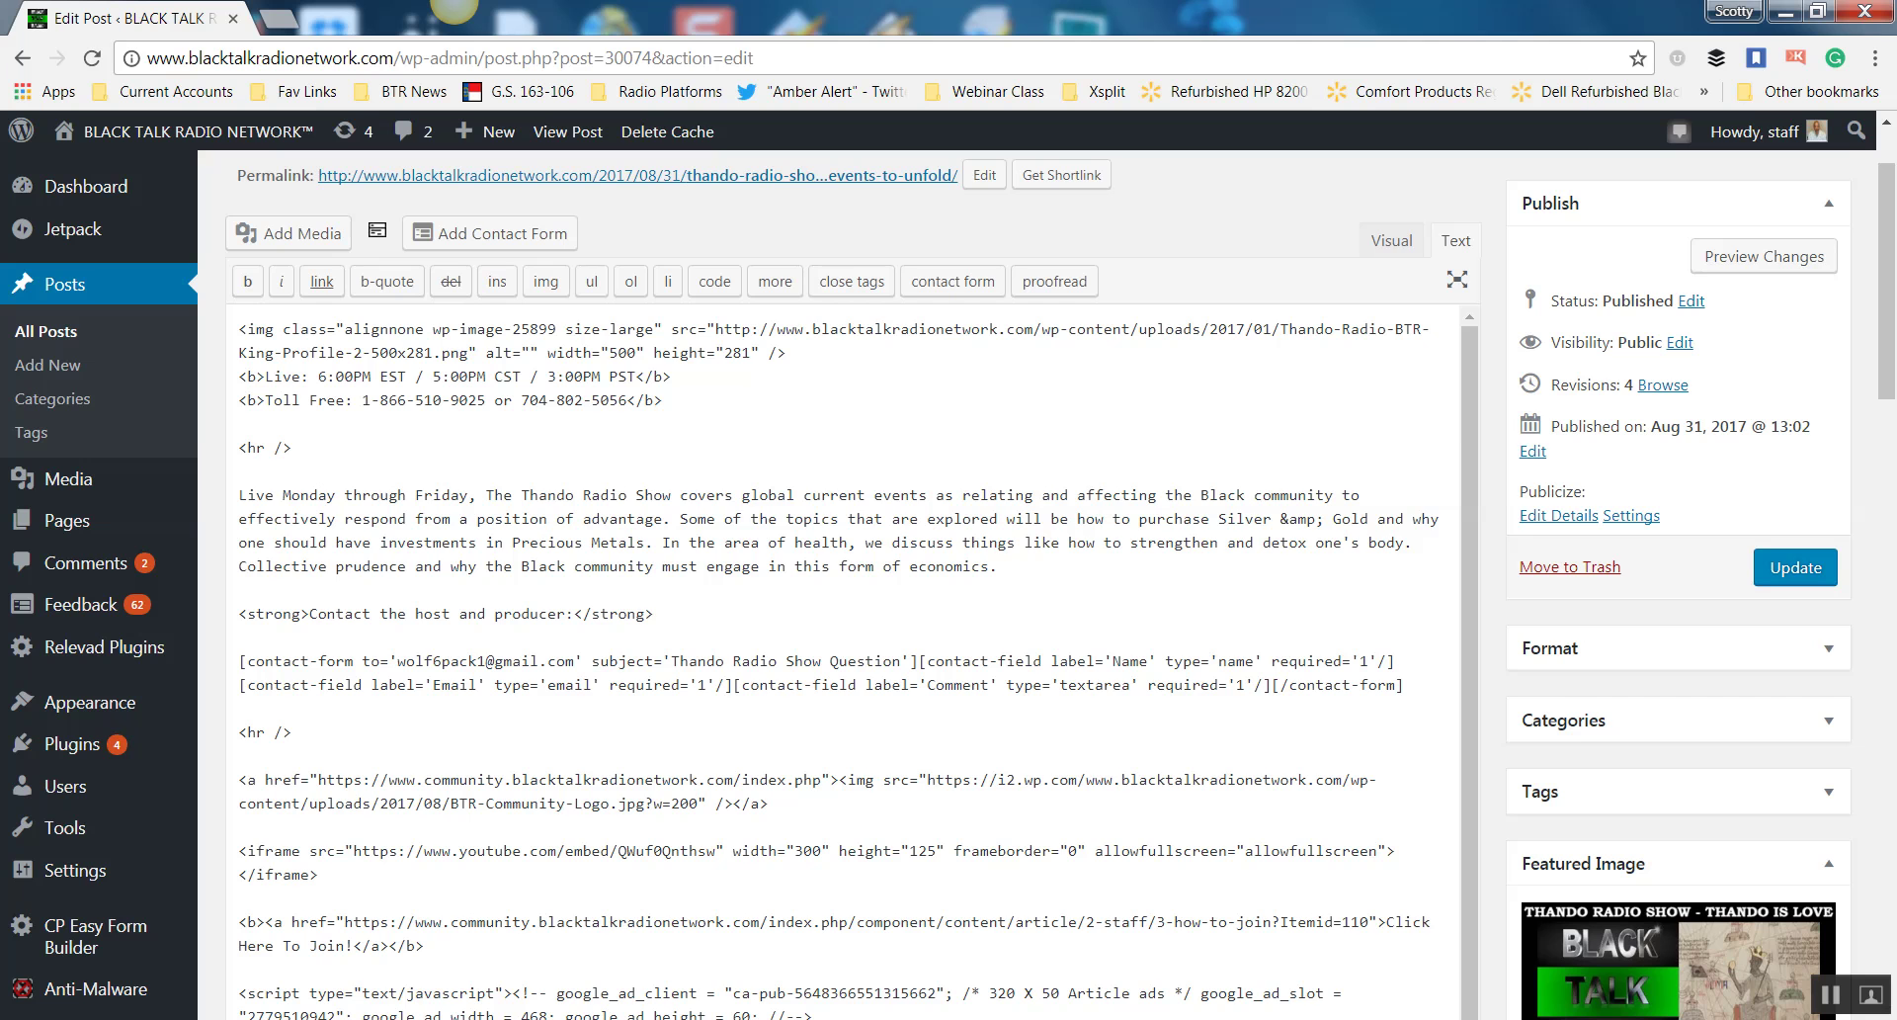
pyautogui.scroll(1, 852, 583)
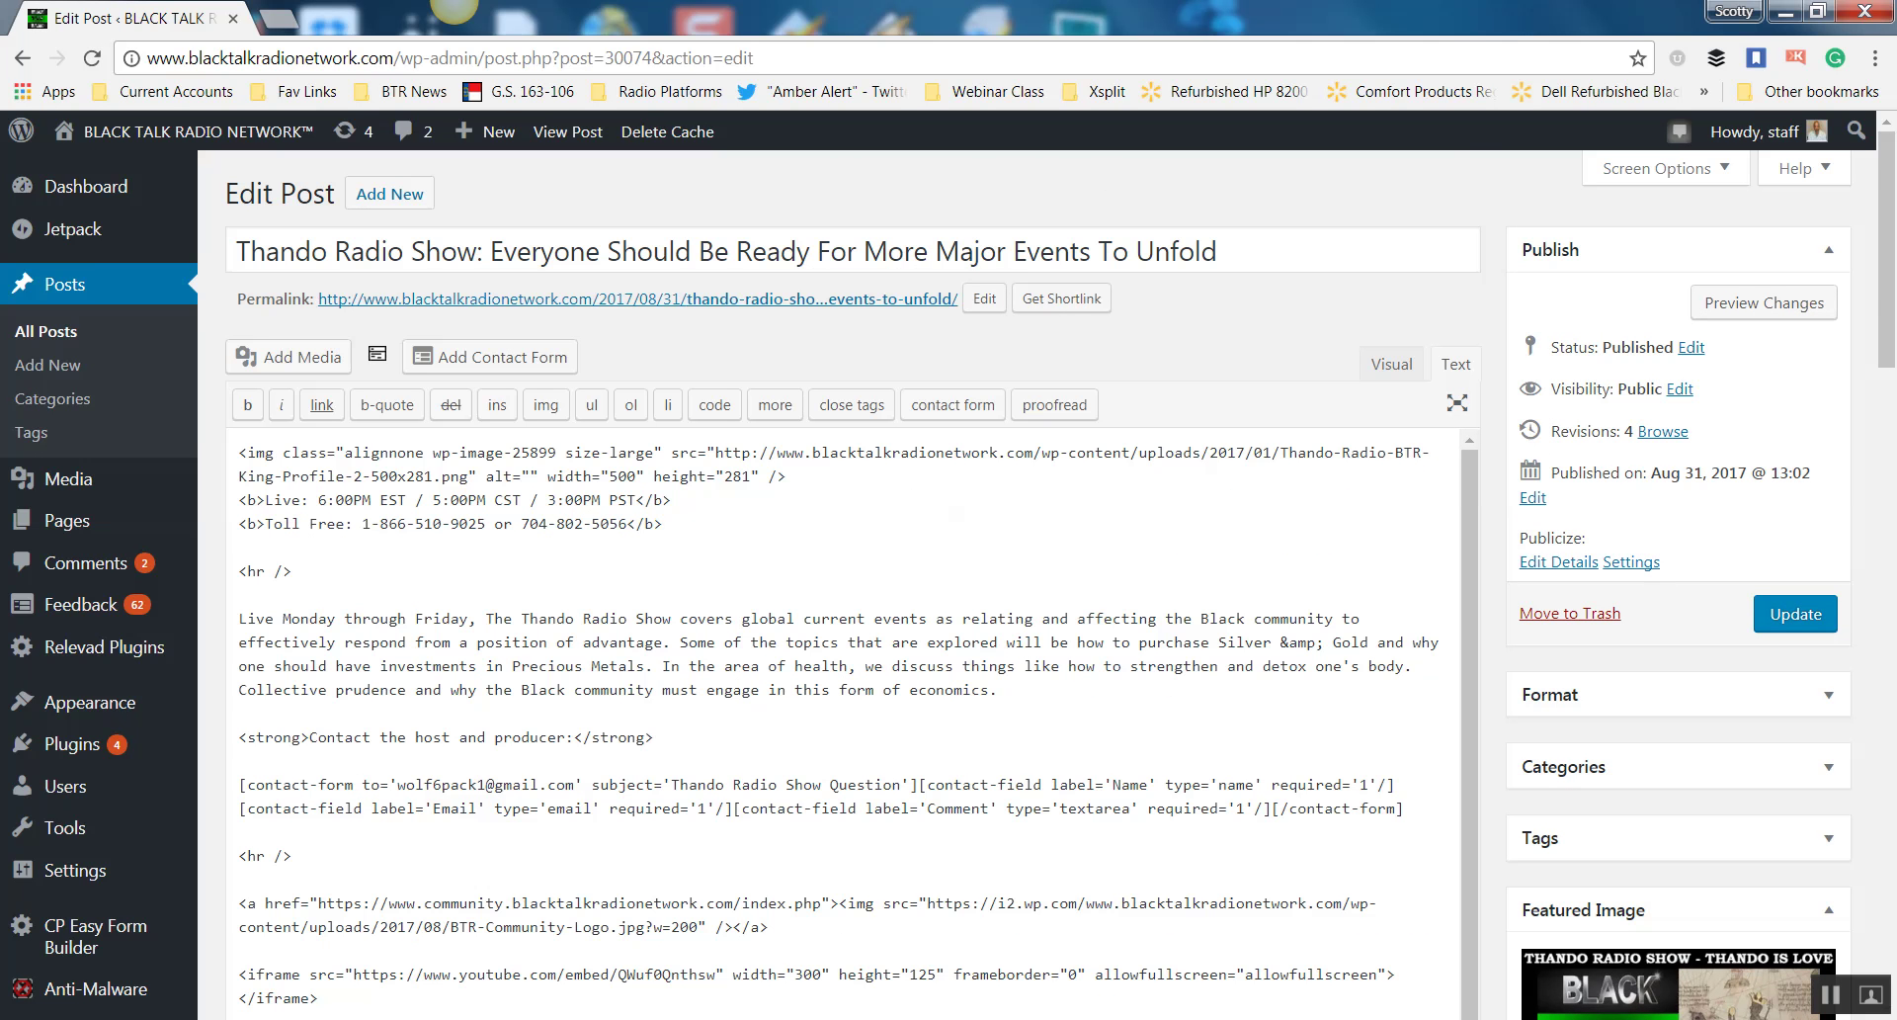
# Delete the live broadcast times, the toll-free line and the extra blank line below the header image code, and update the post.
pyautogui.moveTo(662, 524); pyautogui.dragTo(238, 499)
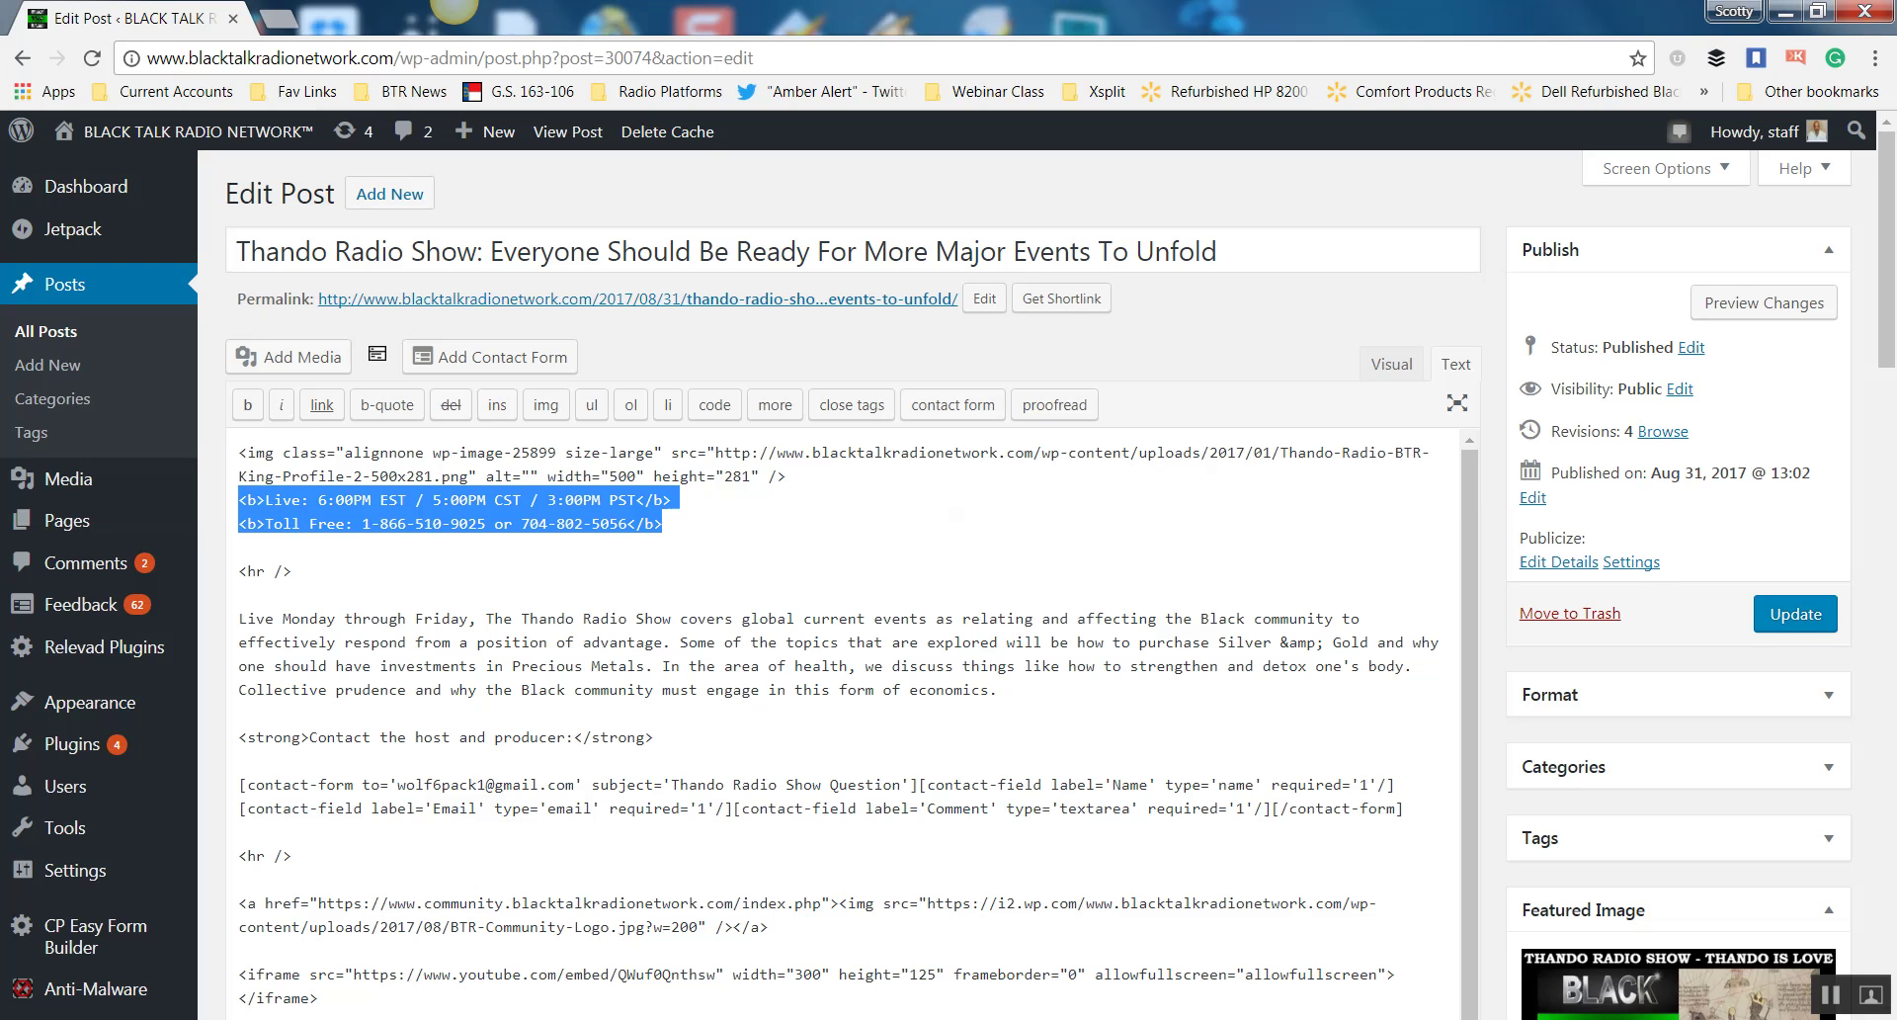
pyautogui.press('Delete')
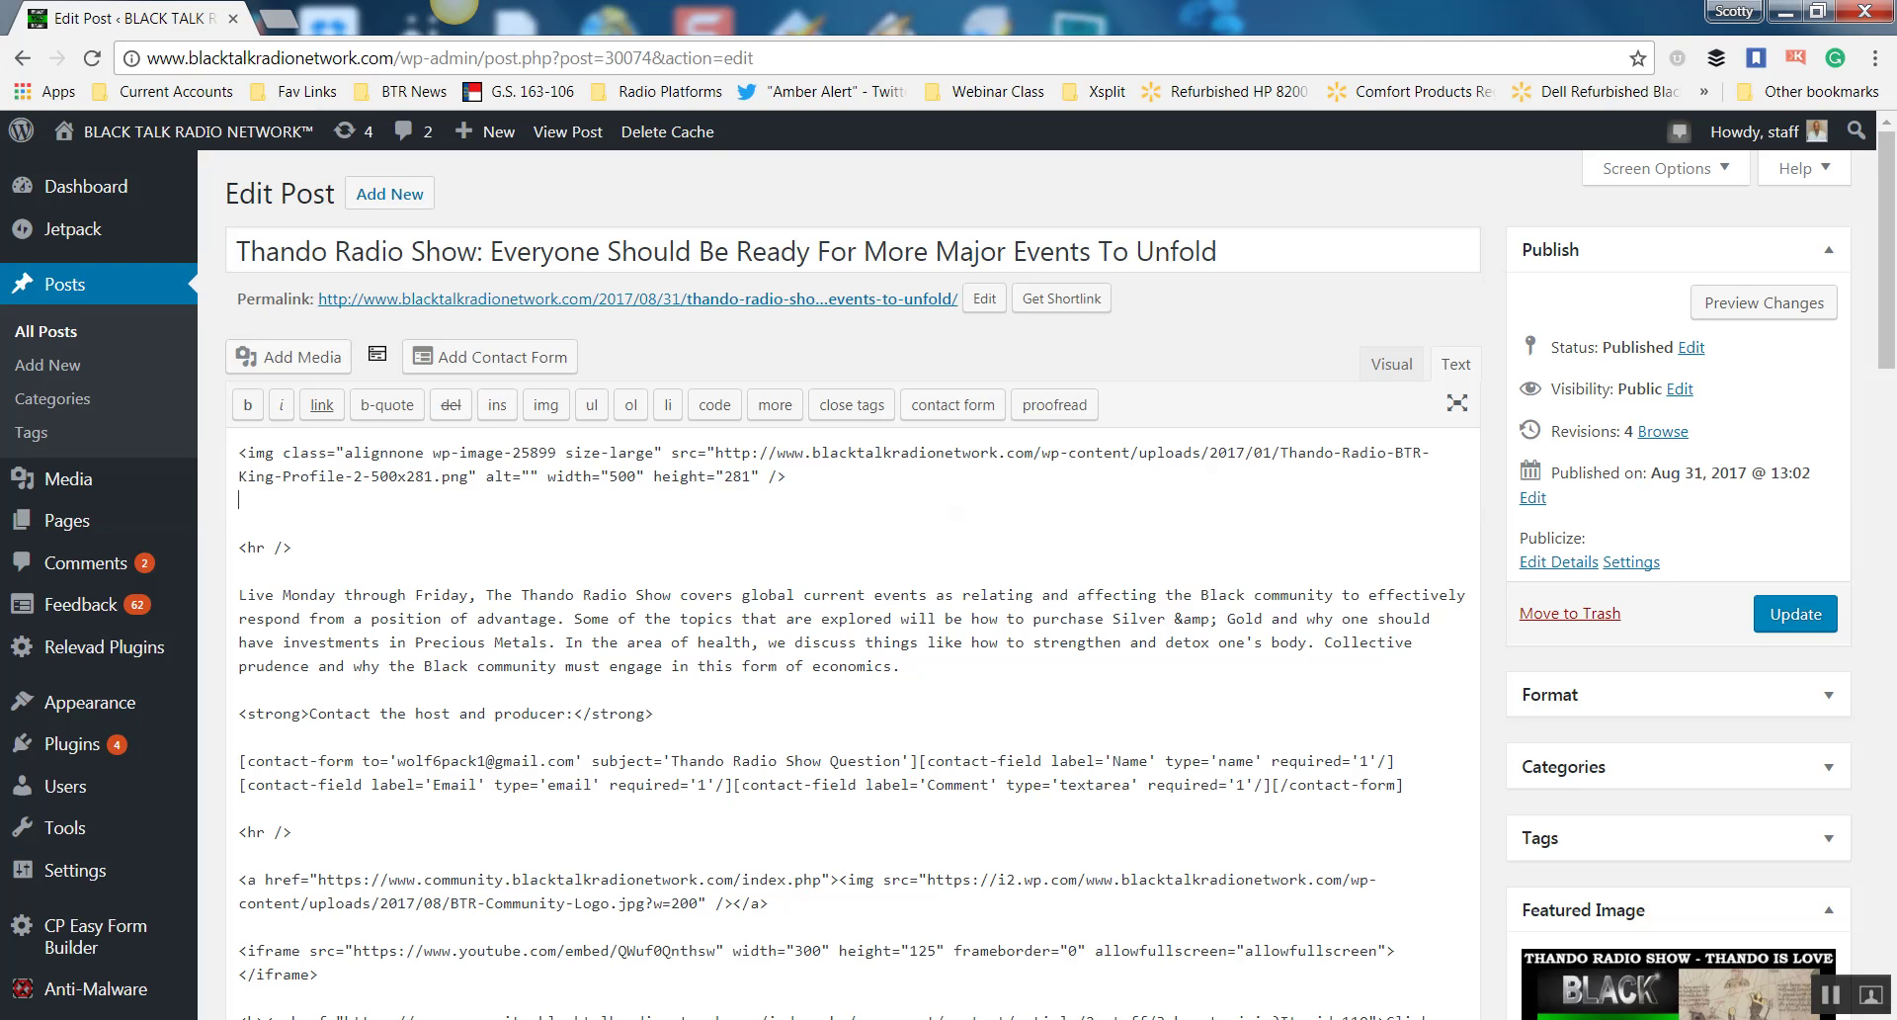
pyautogui.press('Delete')
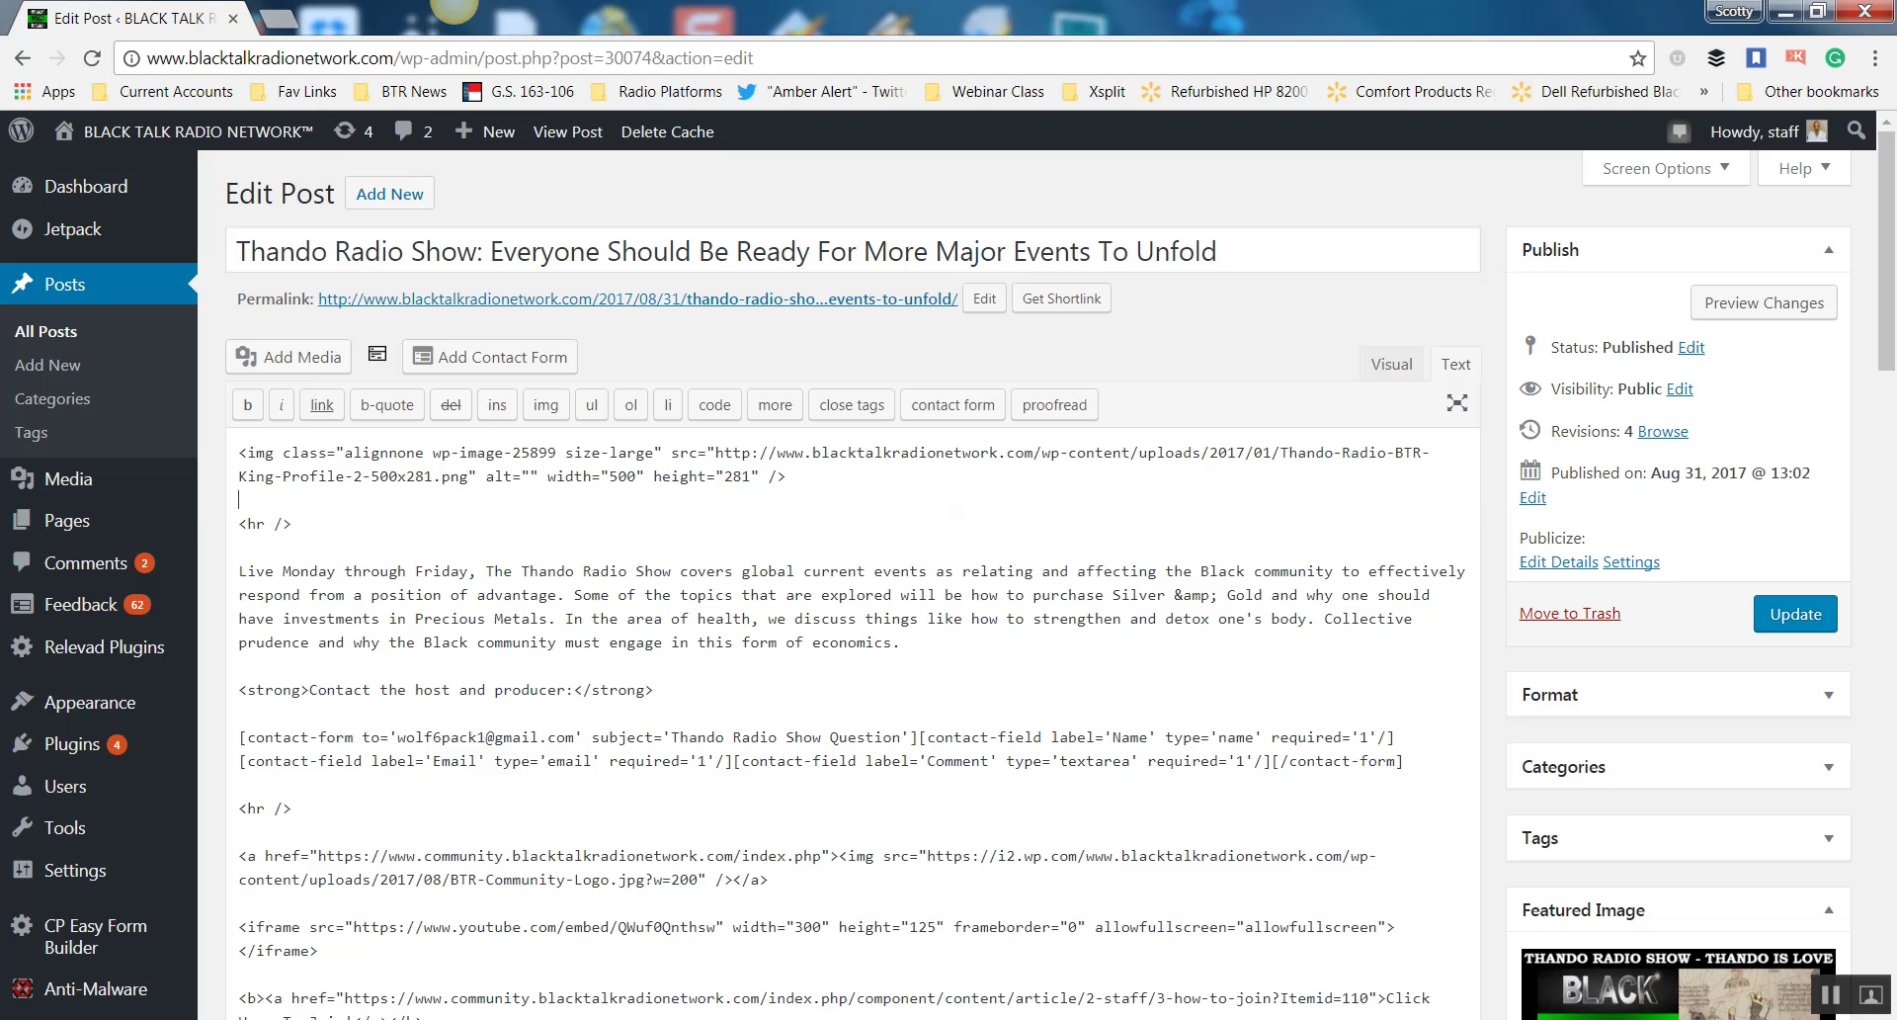
pyautogui.click(1795, 613)
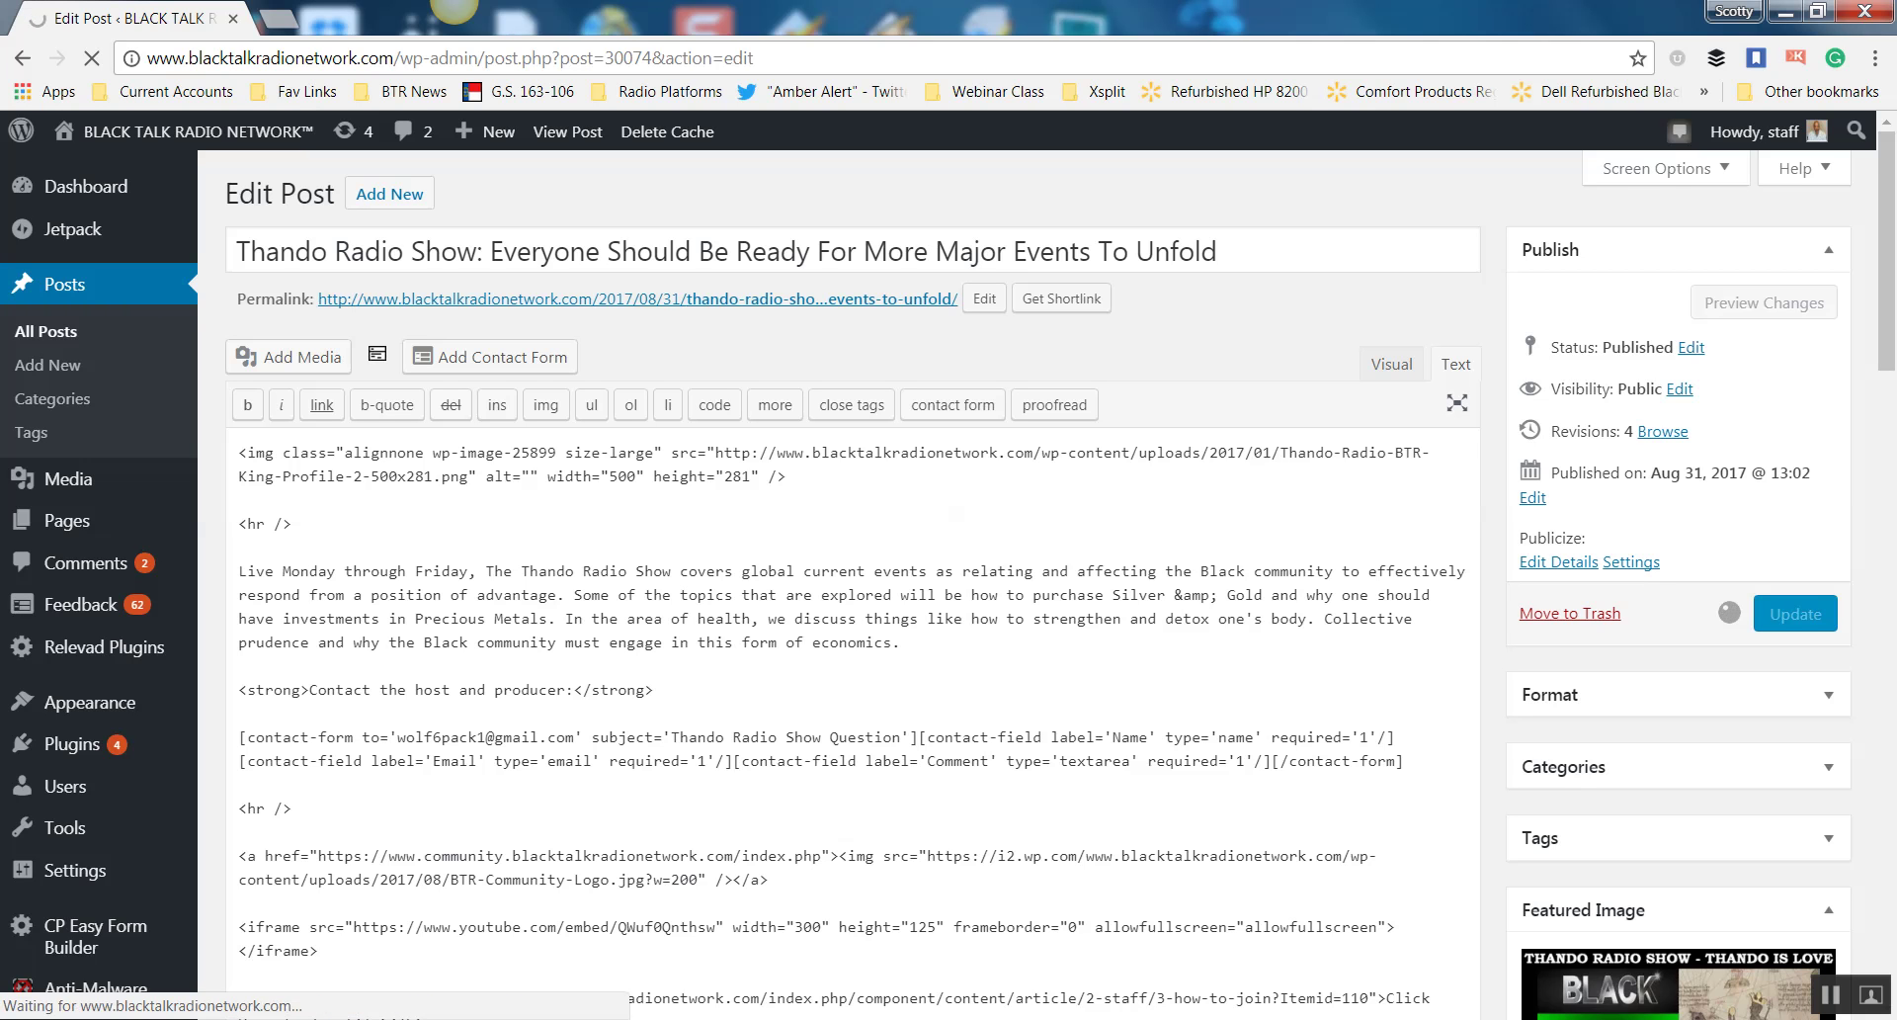
pyautogui.click(1558, 561)
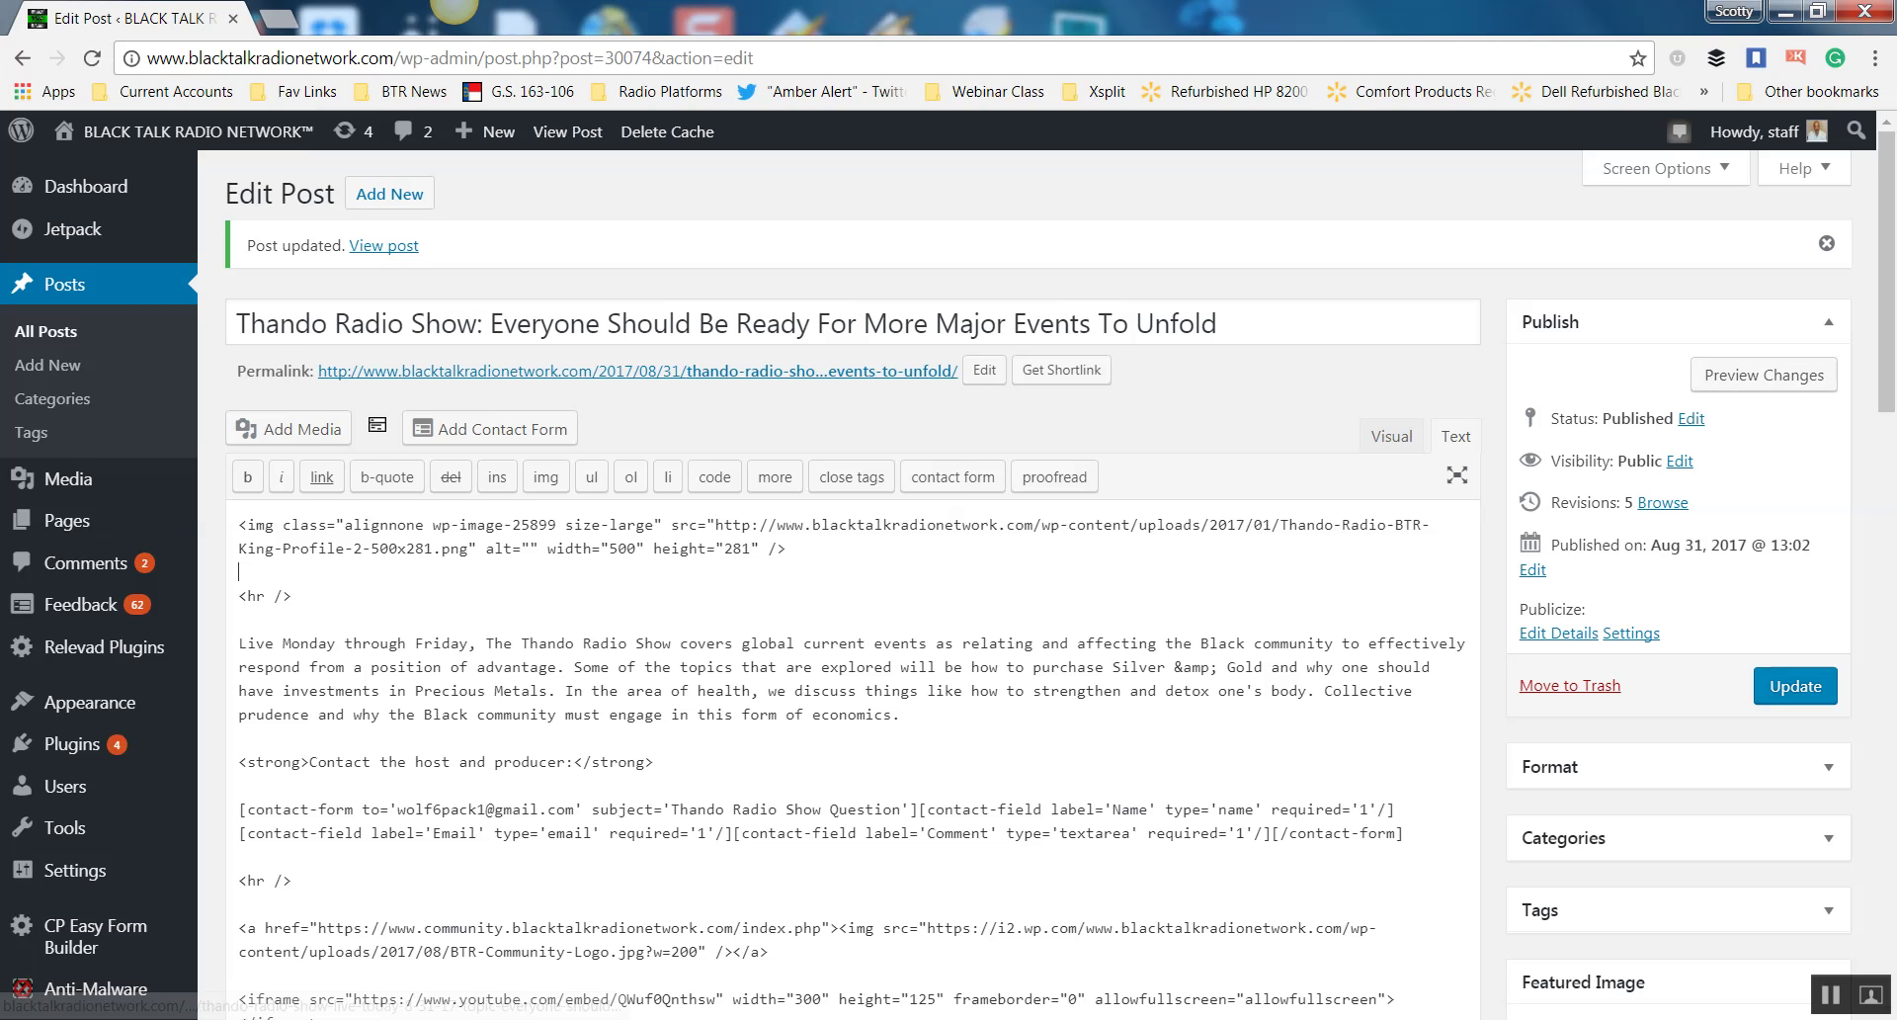
# View the published post briefly, return to the editor, check the selected category and update the post again.
pyautogui.click(384, 246)
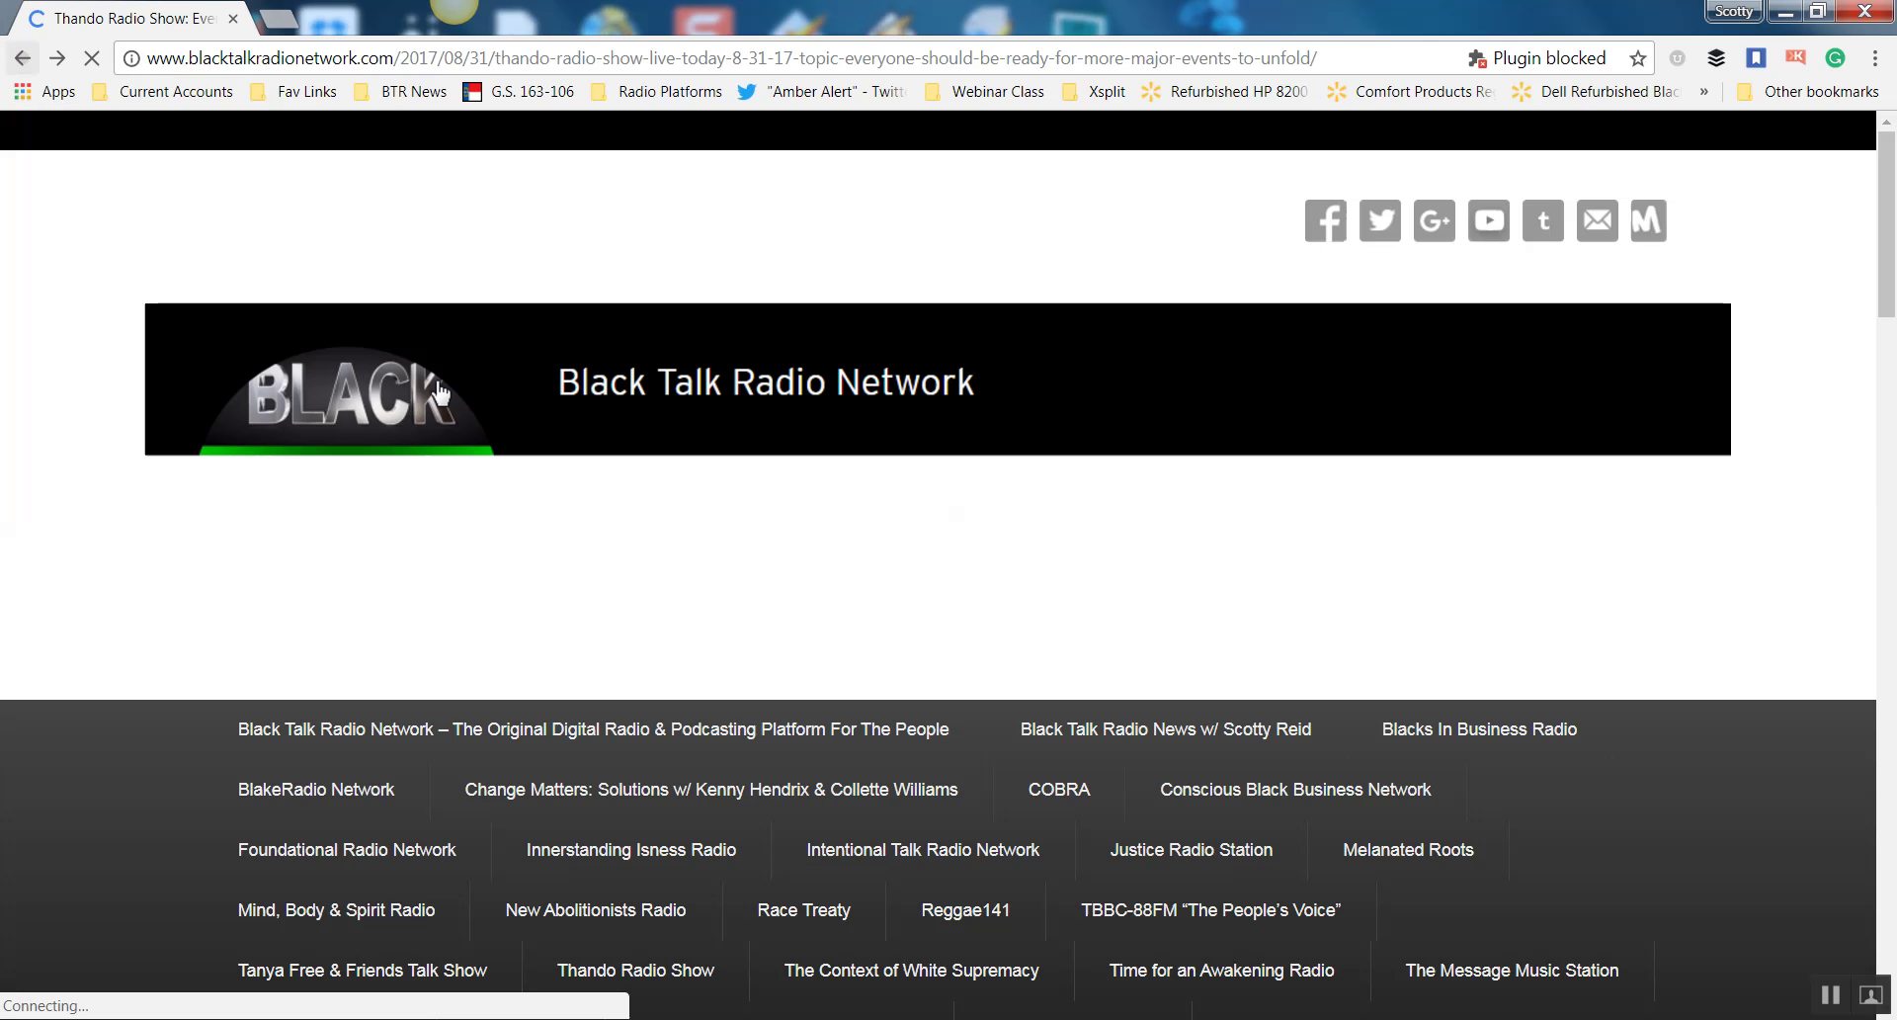
pyautogui.click(21, 58)
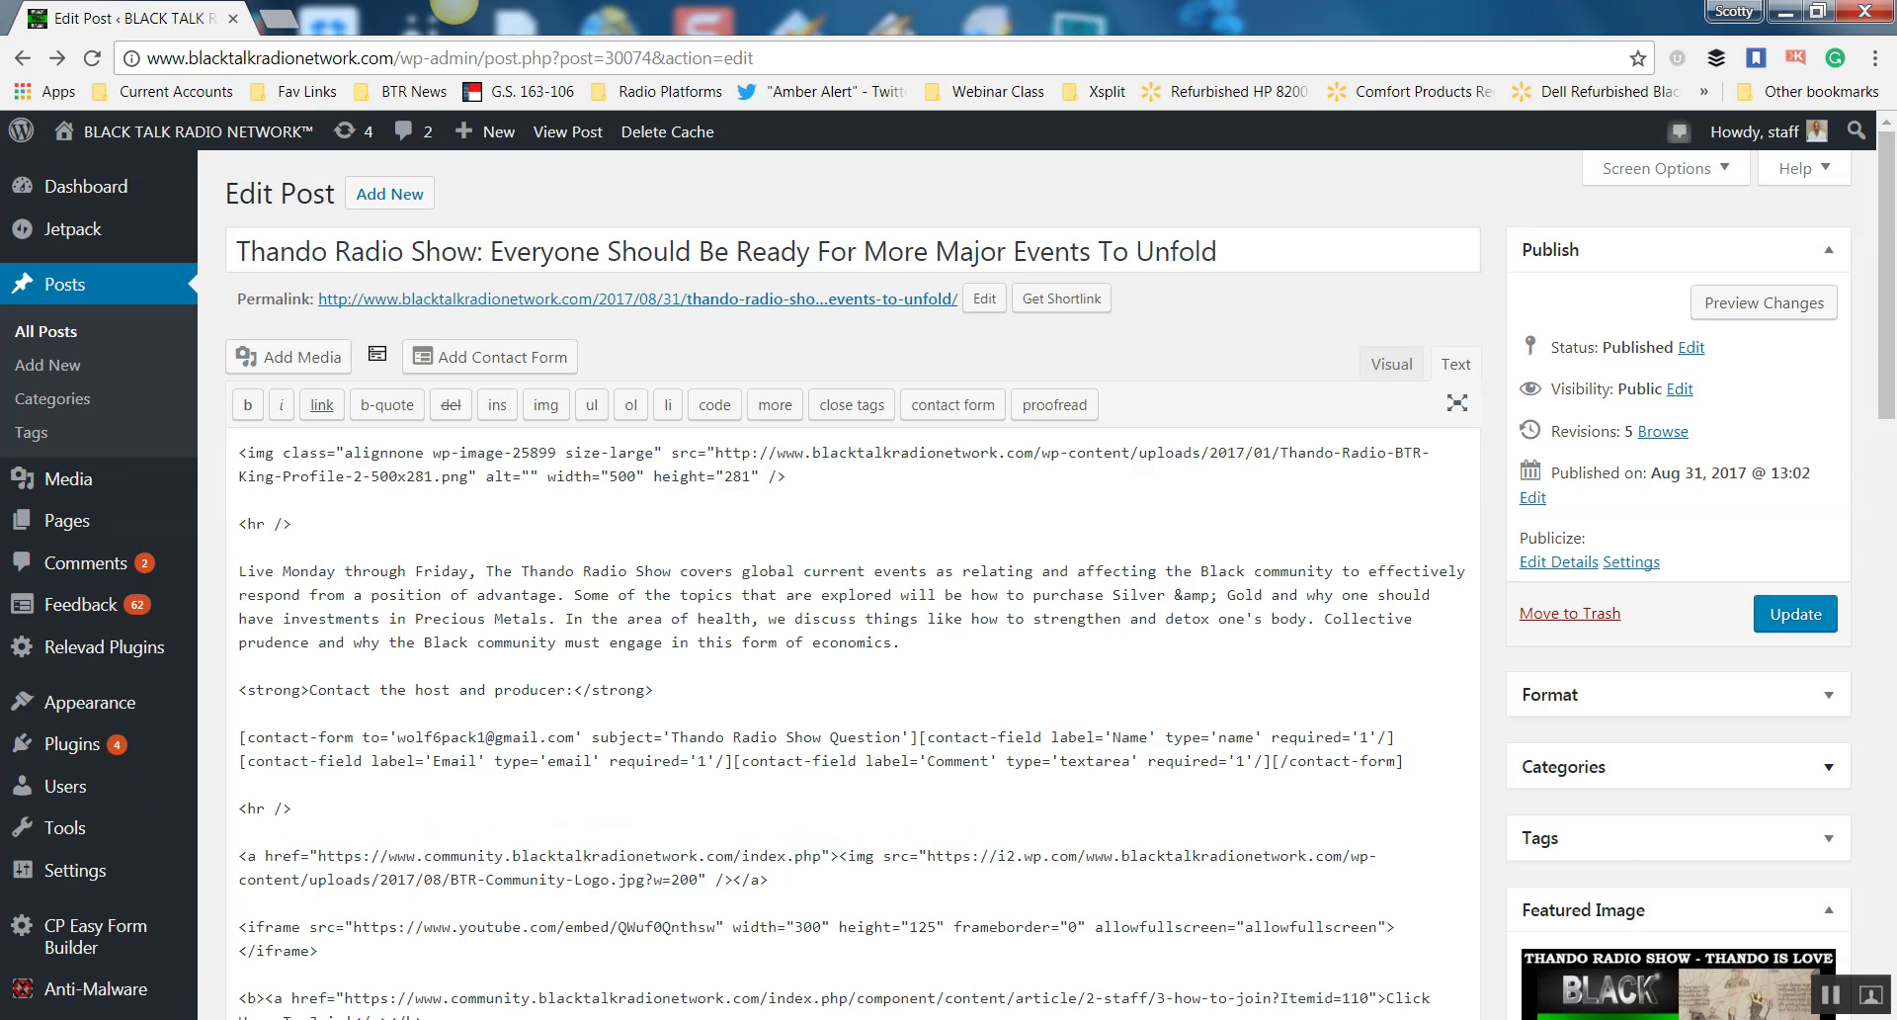
pyautogui.click(1828, 767)
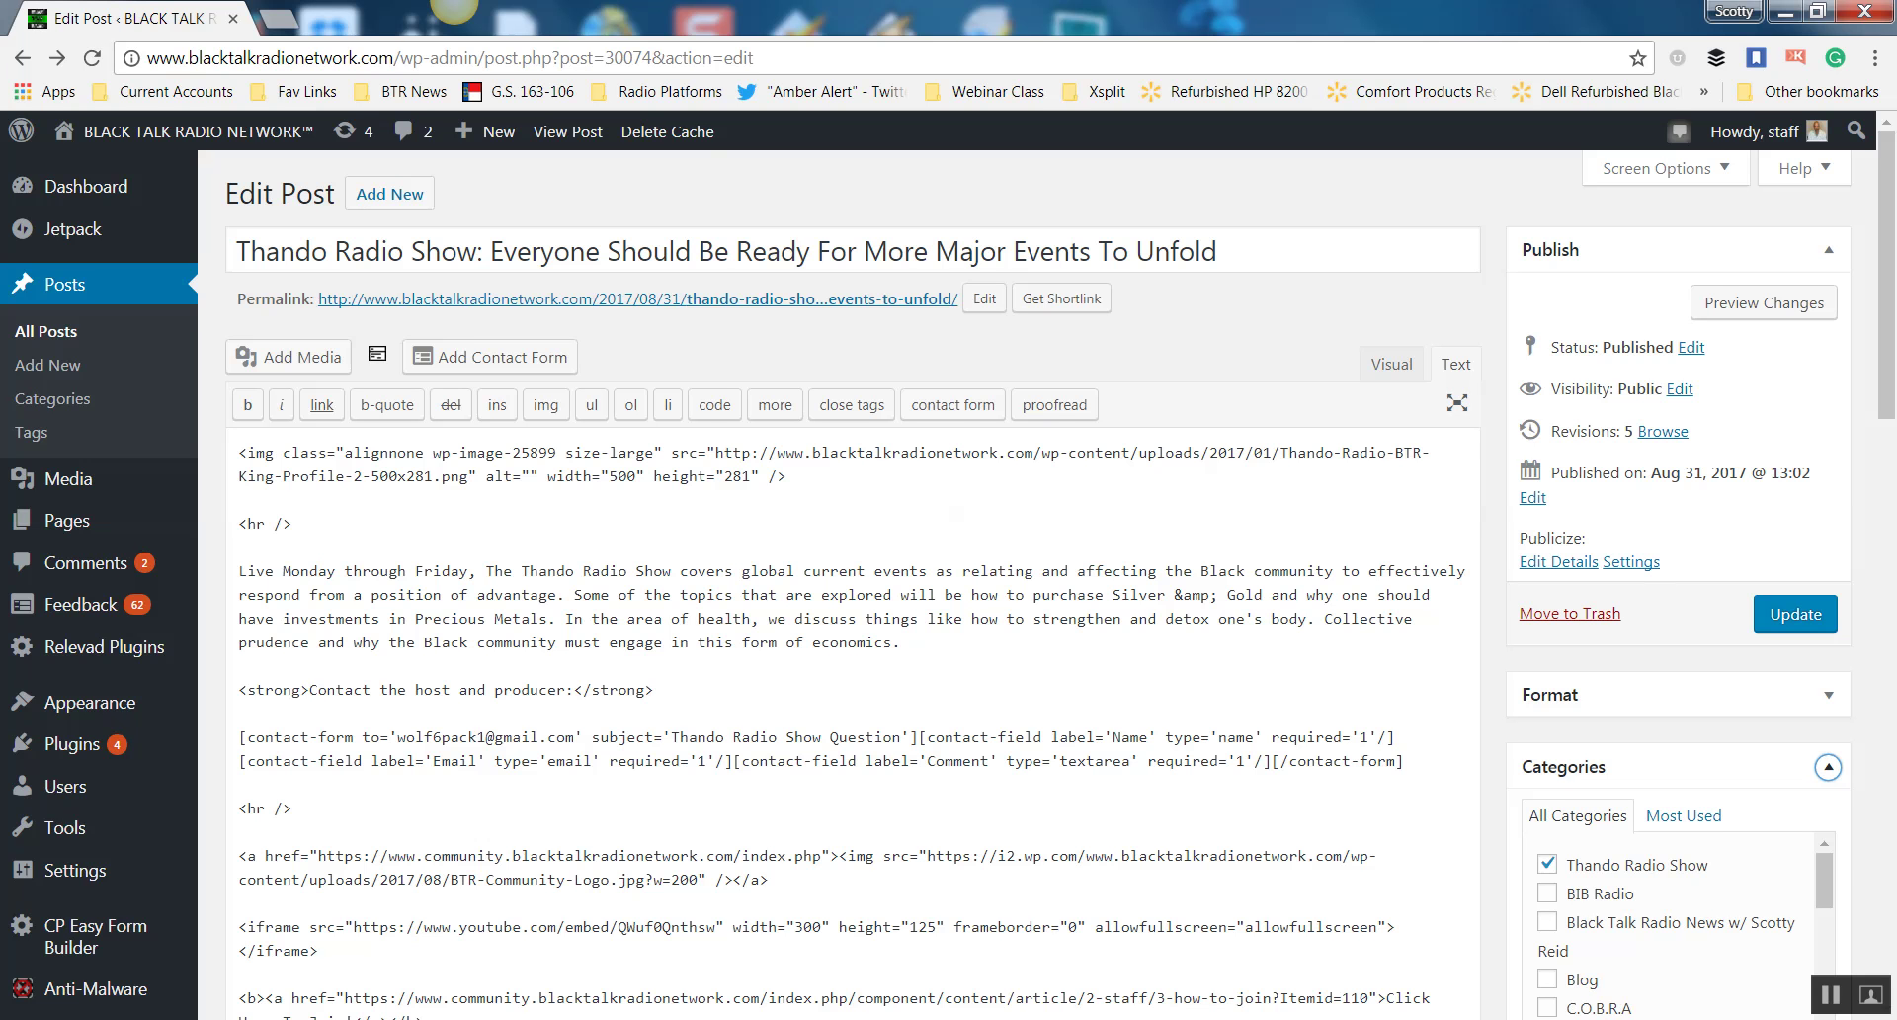
pyautogui.scroll(-3, 850, 593)
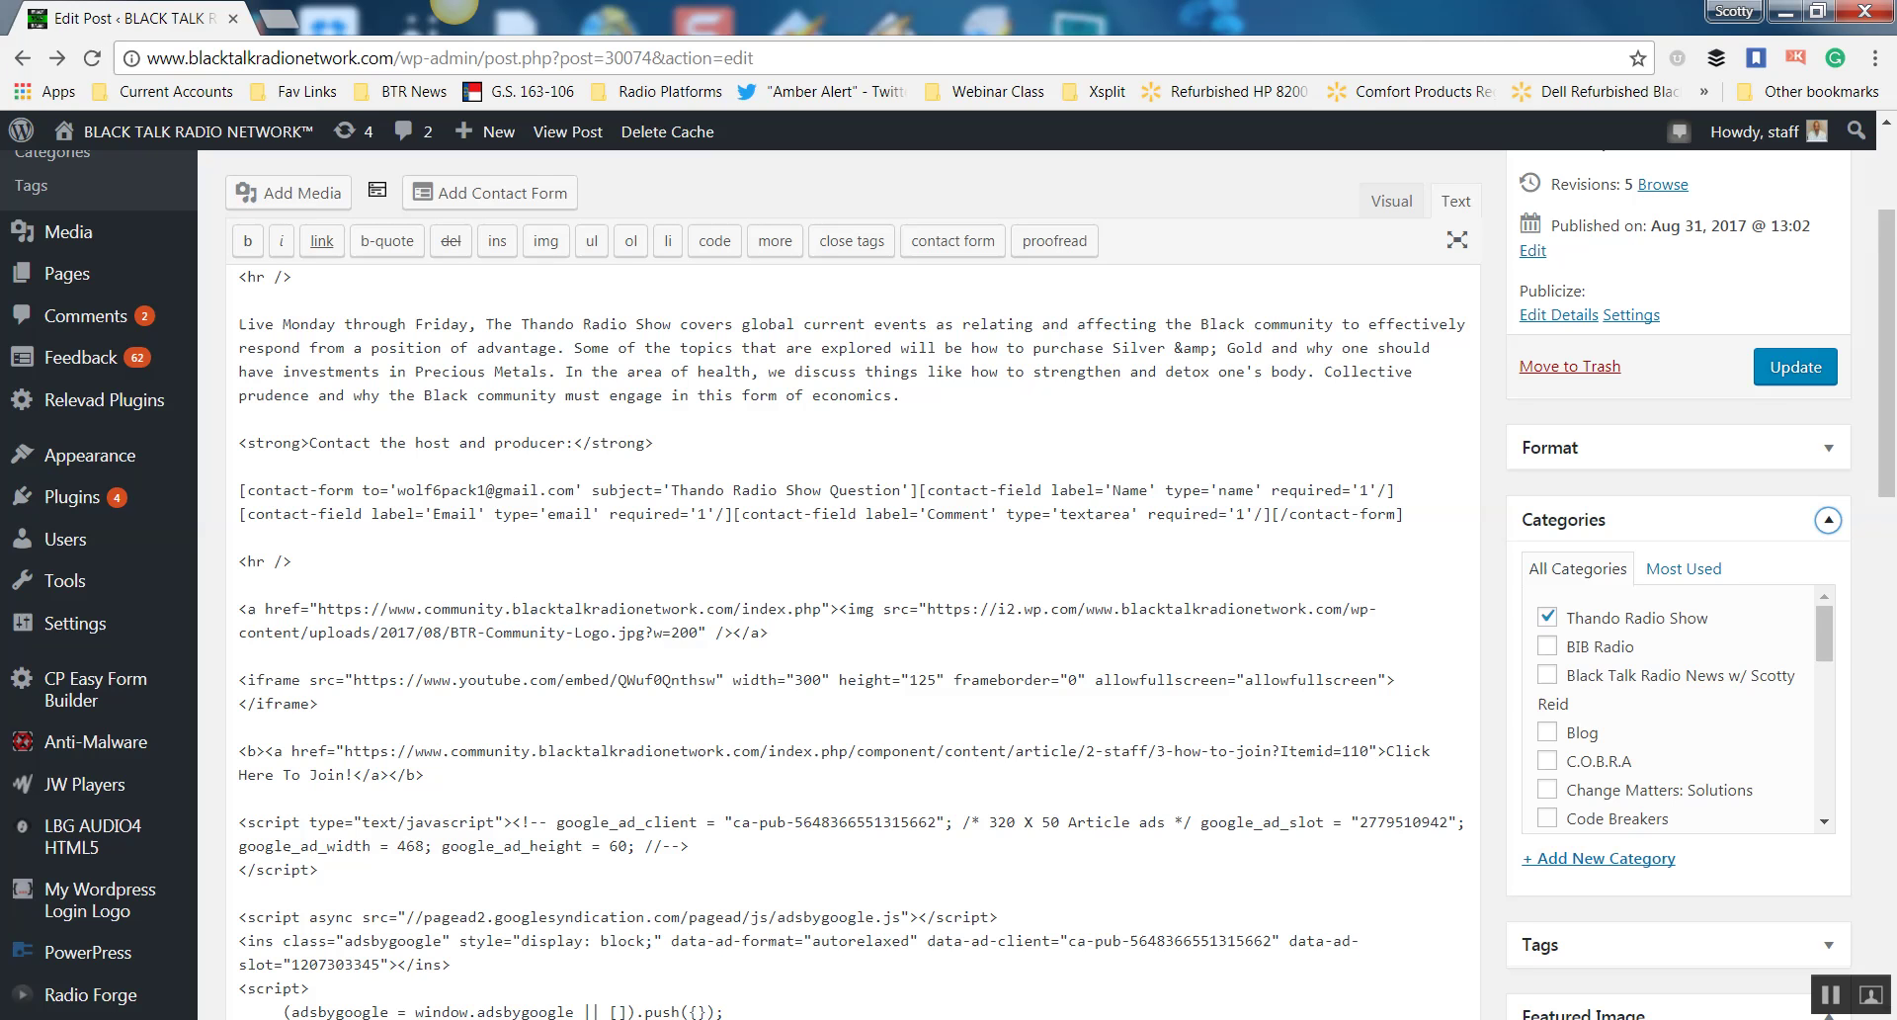
pyautogui.click(1828, 521)
pyautogui.click(1795, 382)
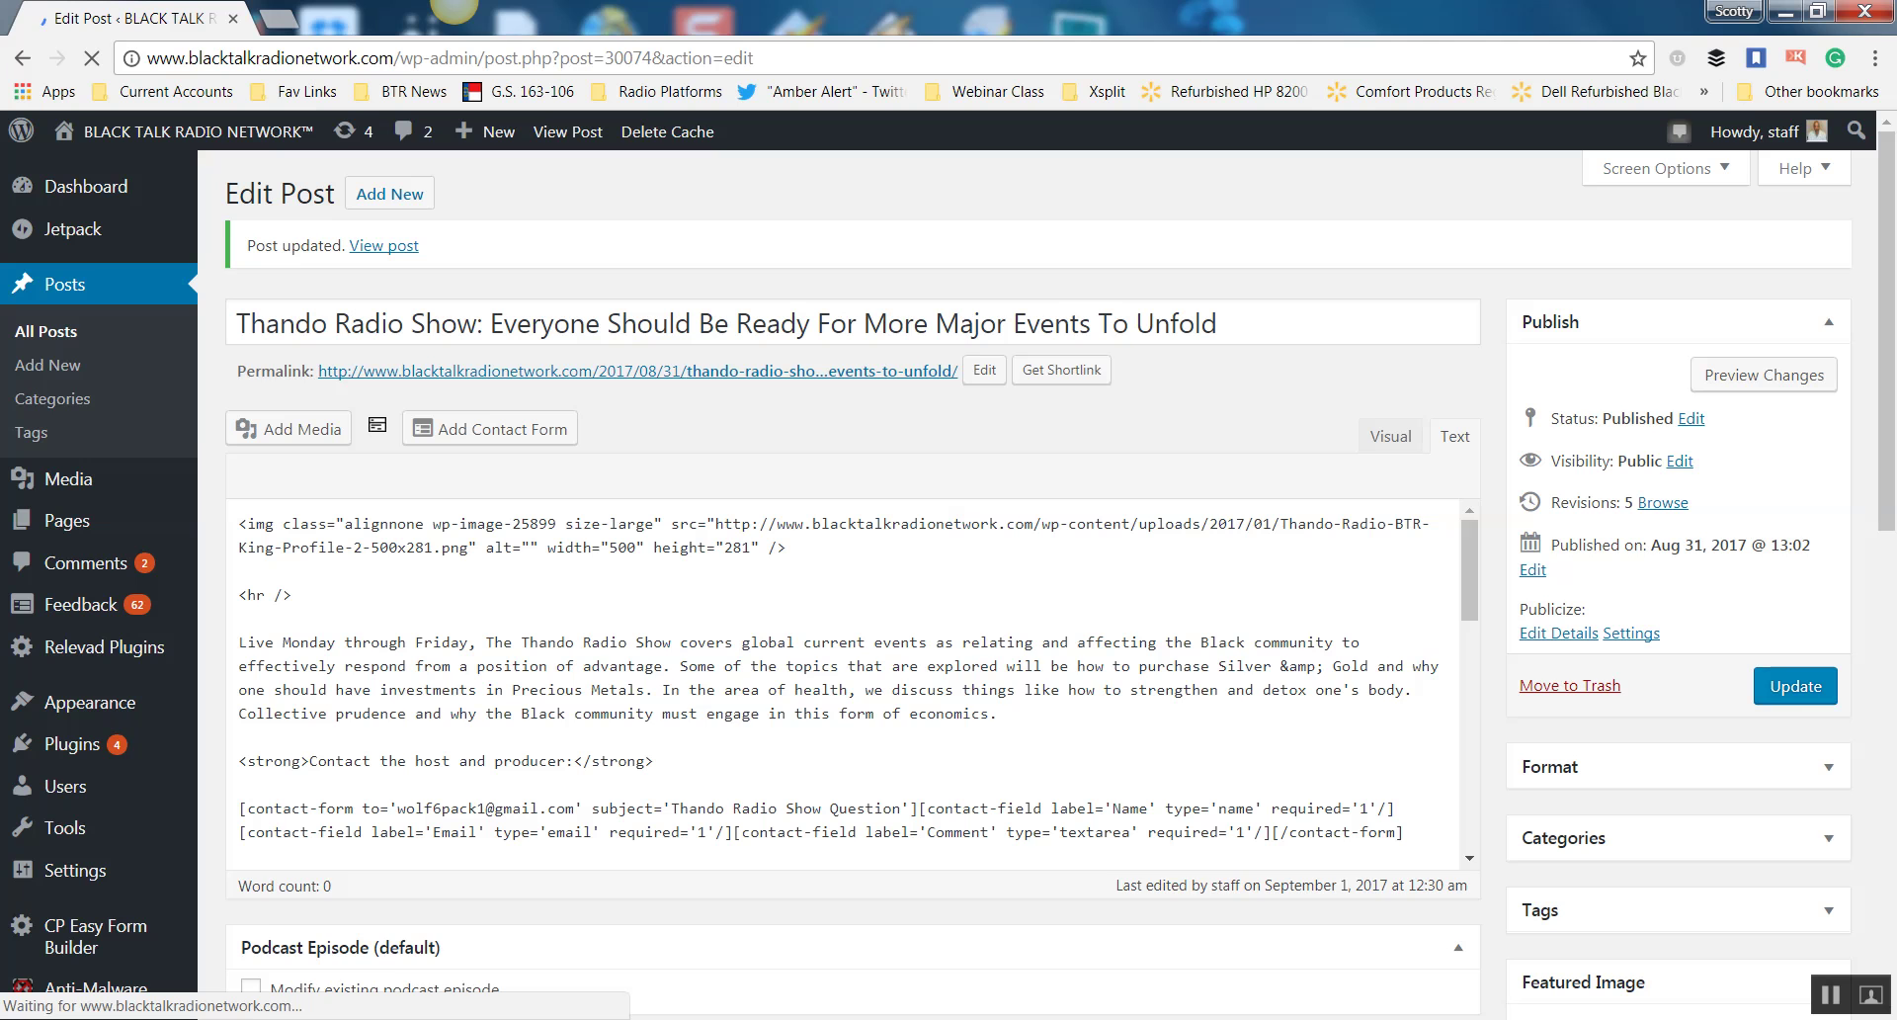
# View the published post and test the podcast playback in a new window, closing the player after pausing it.
pyautogui.click(384, 245)
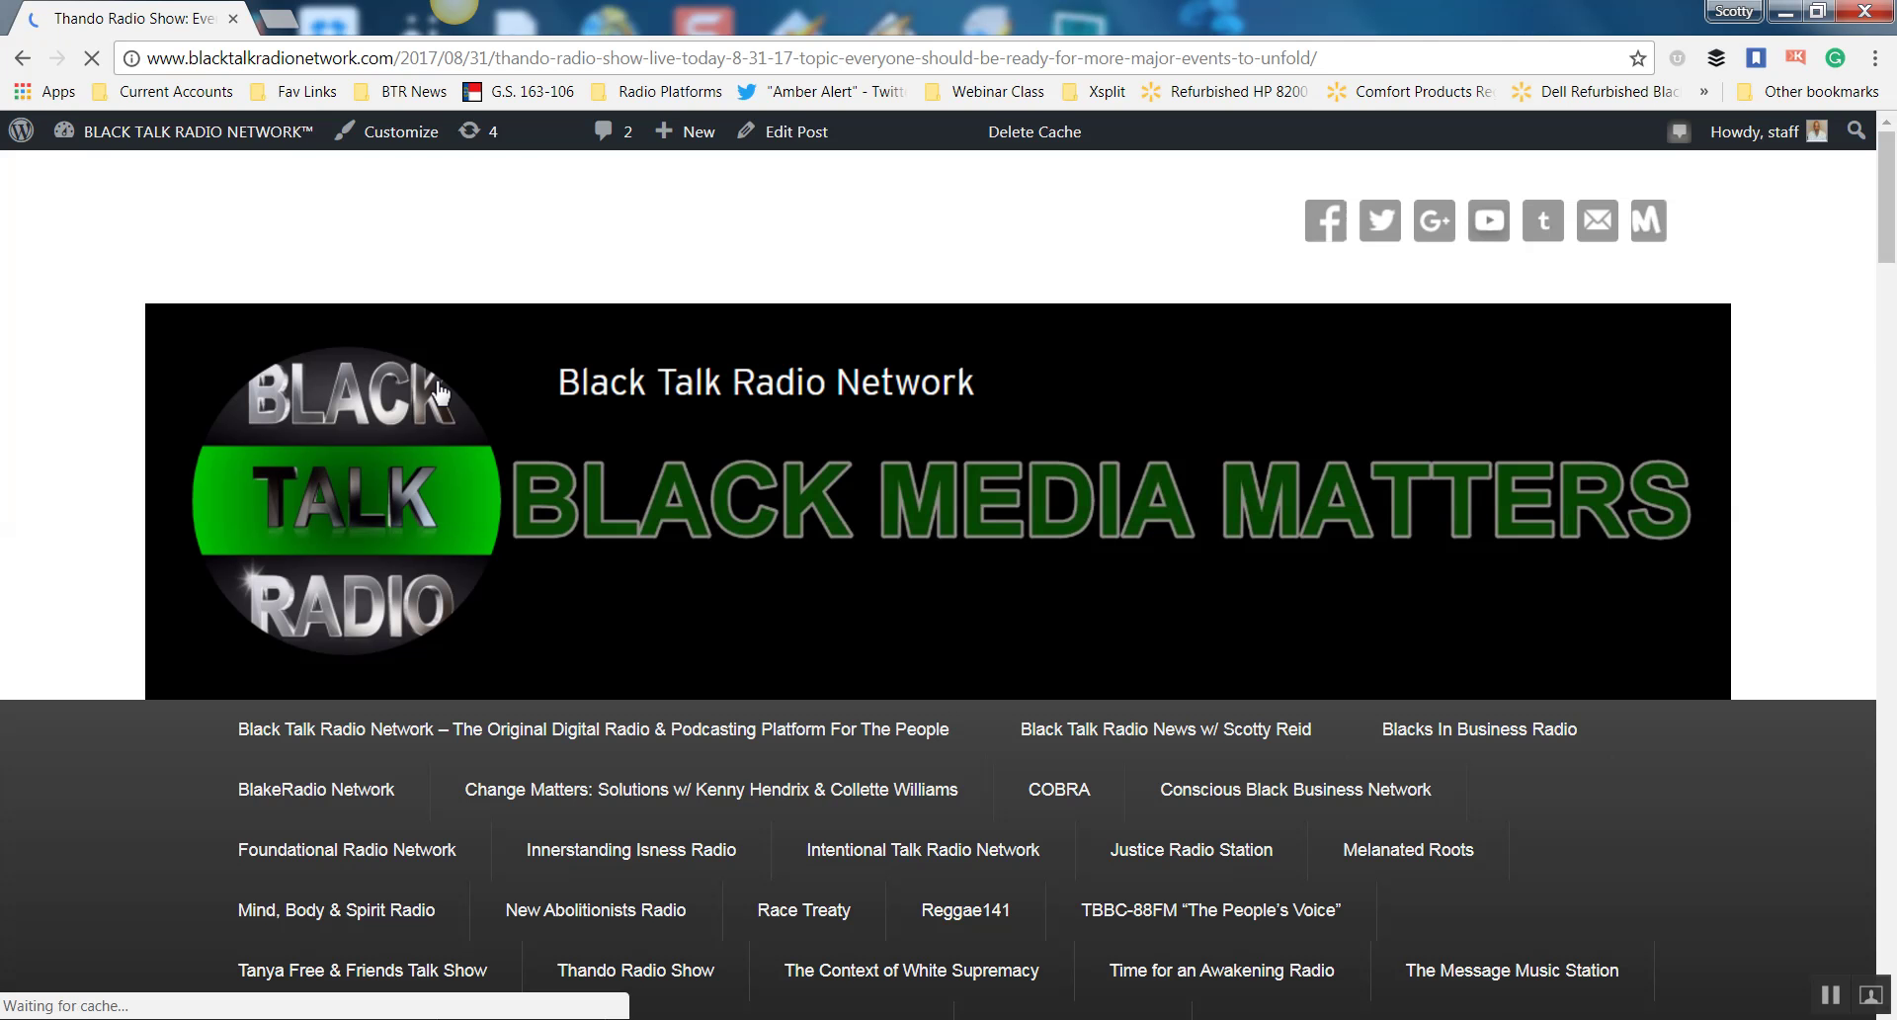
pyautogui.scroll(-15, 440, 393)
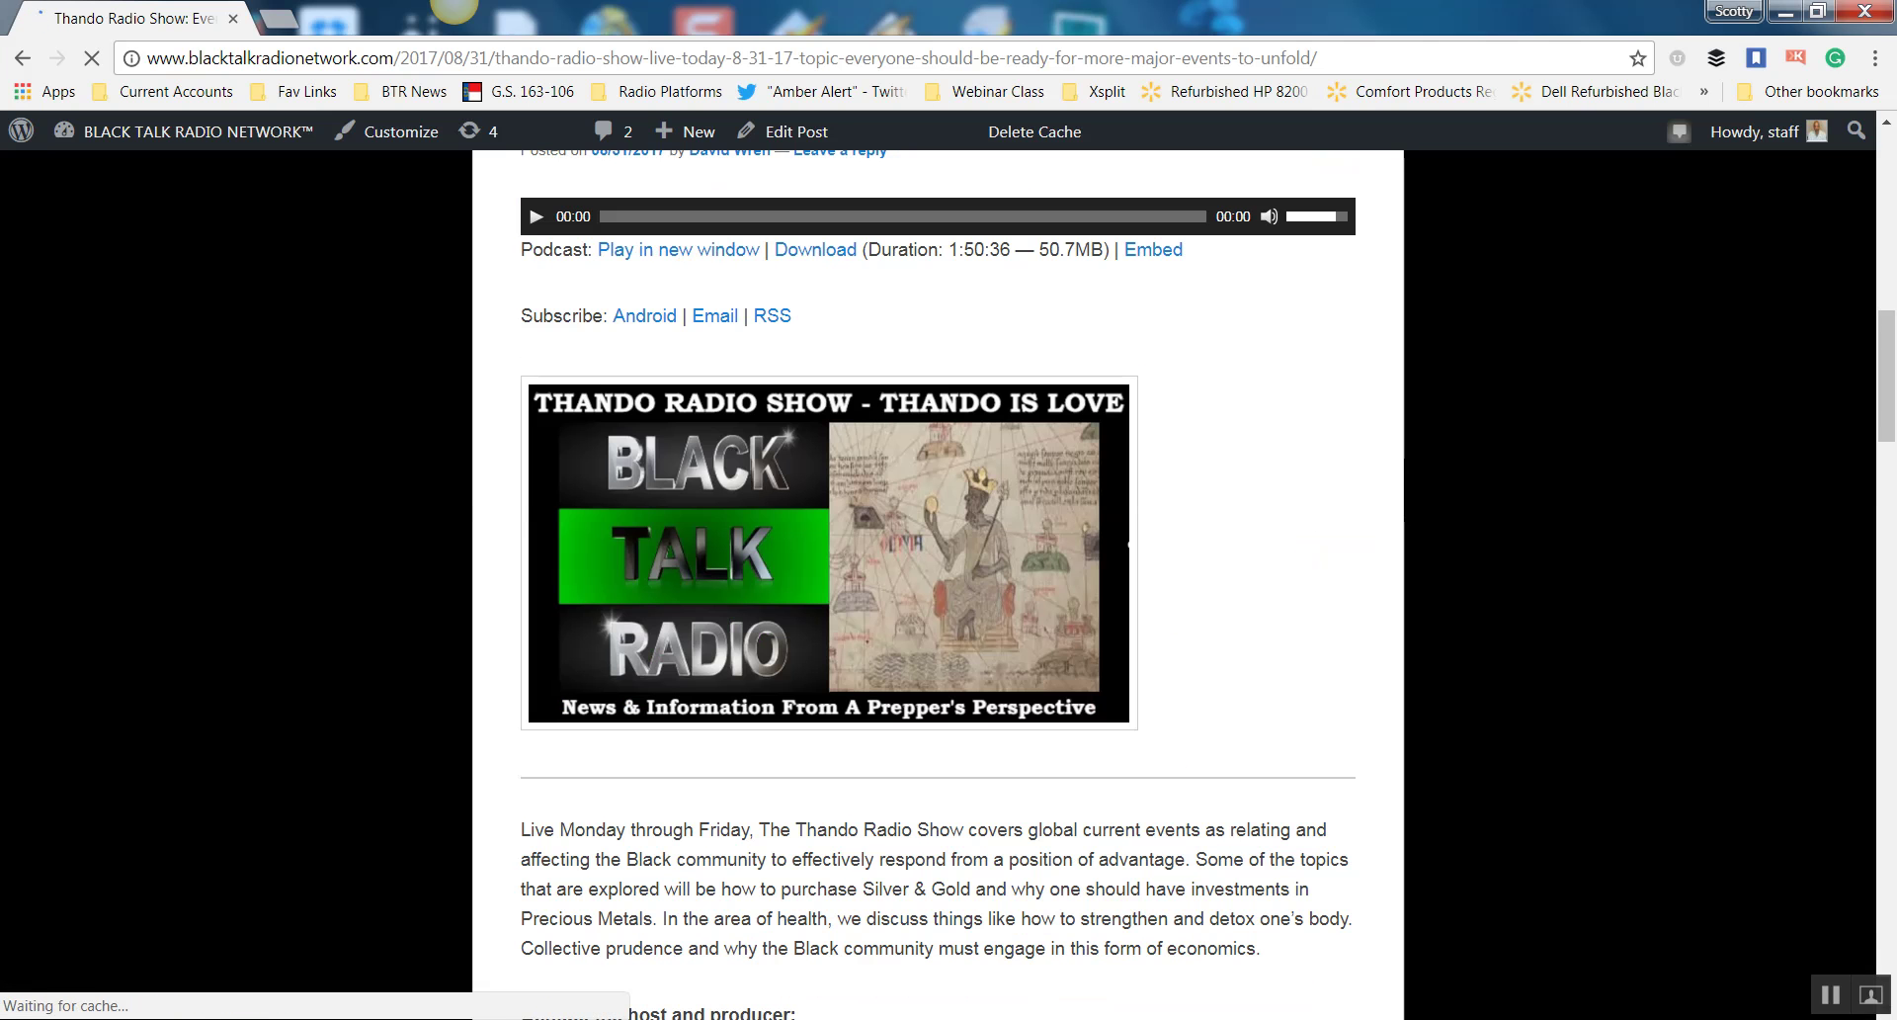
pyautogui.scroll(4, 815, 619)
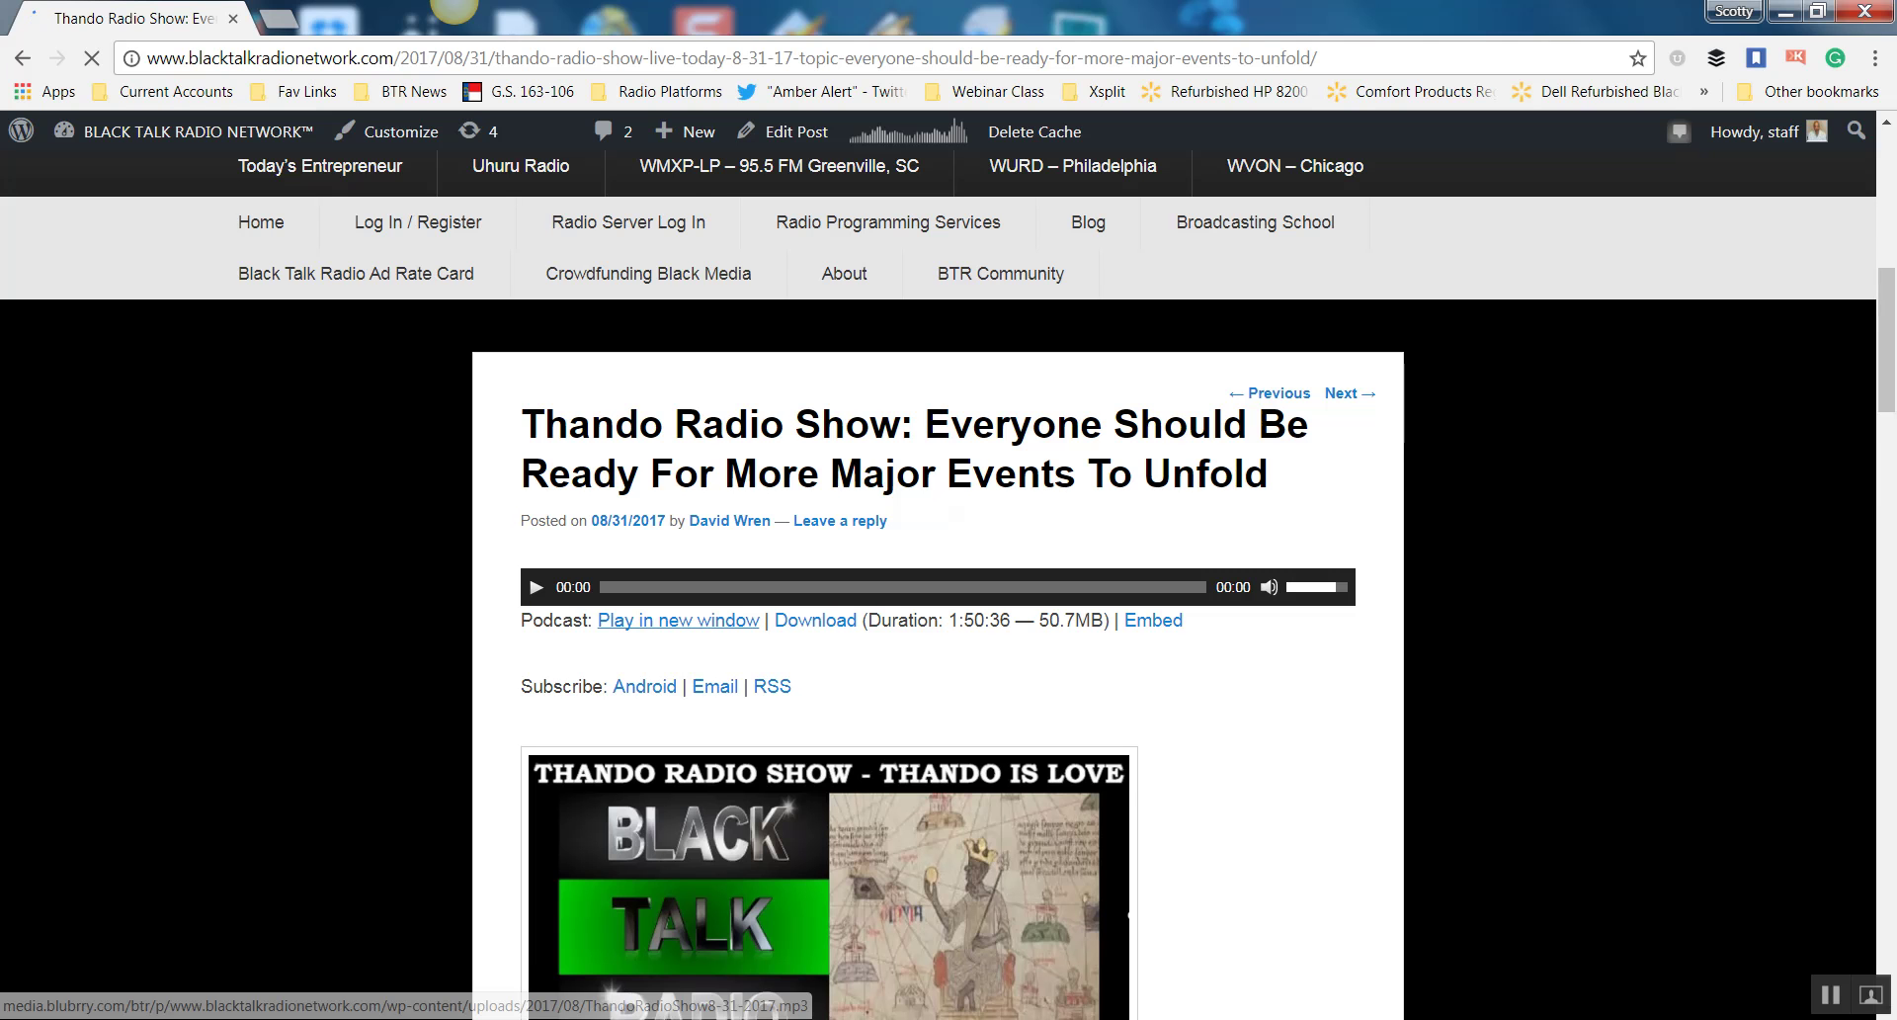
pyautogui.click(678, 620)
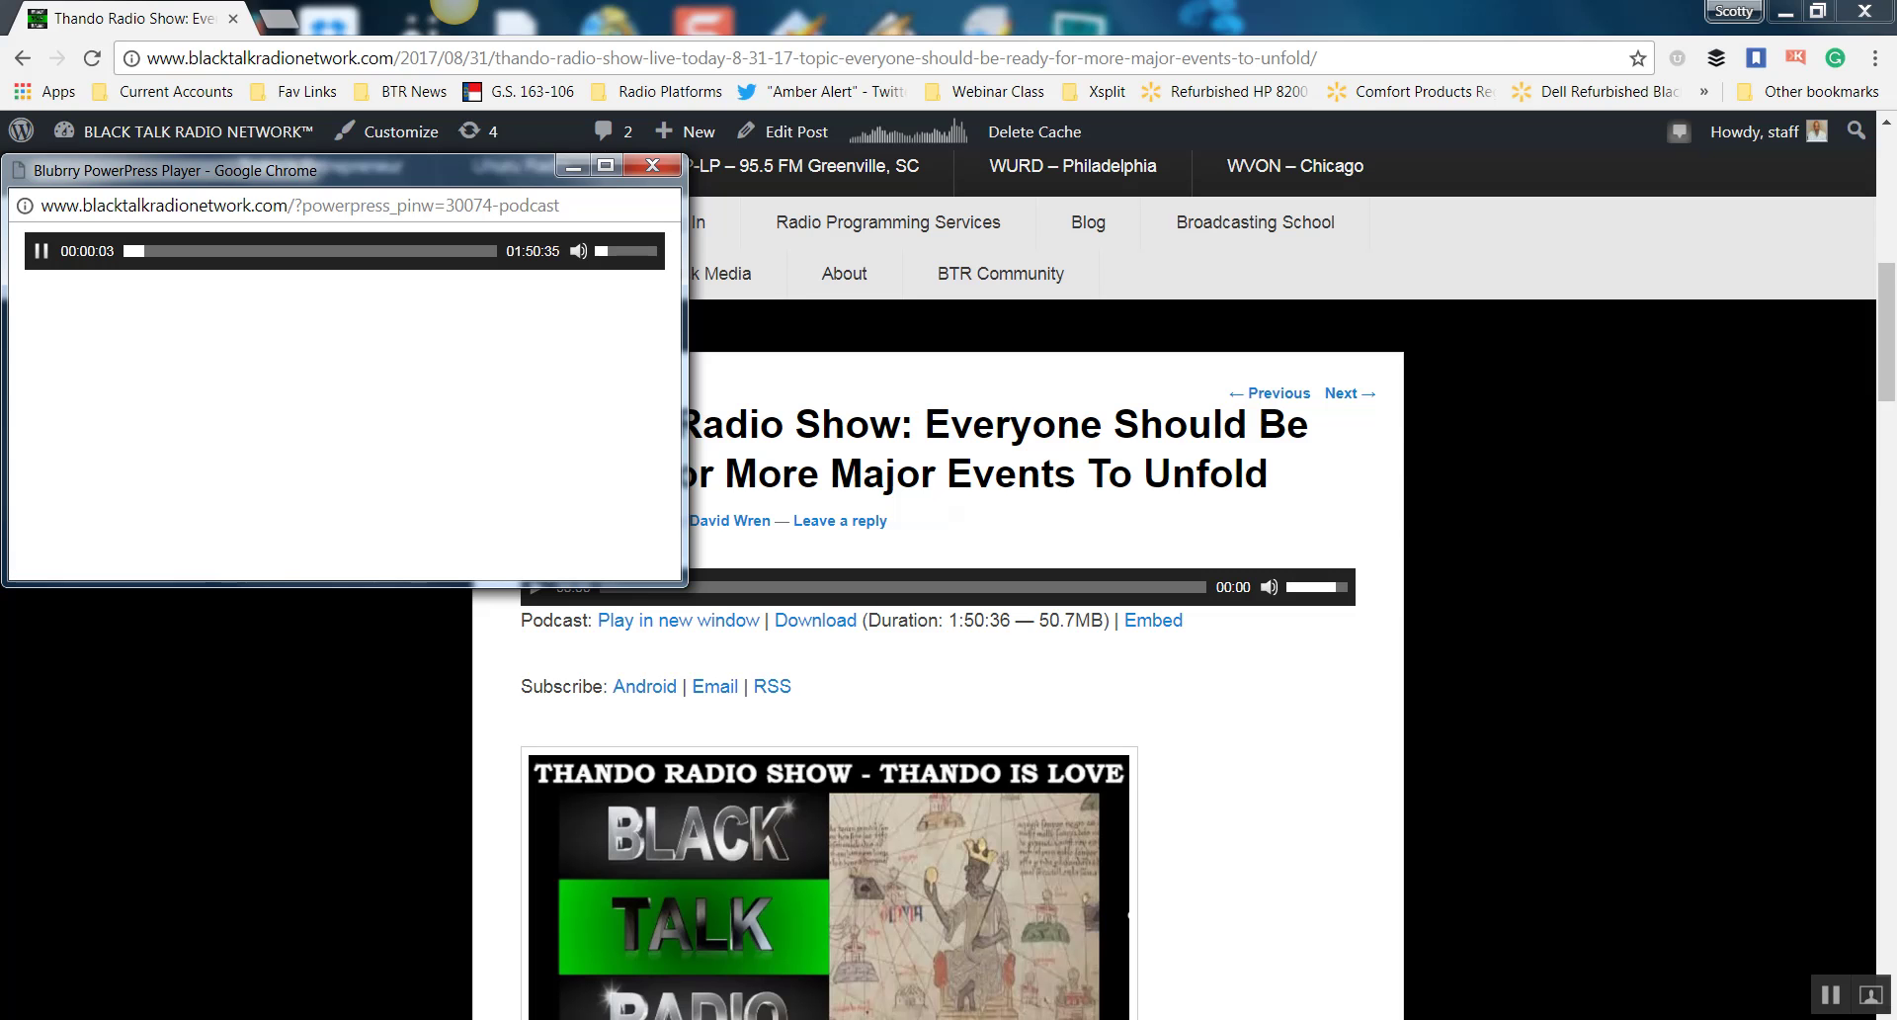
pyautogui.click(40, 251)
pyautogui.click(652, 165)
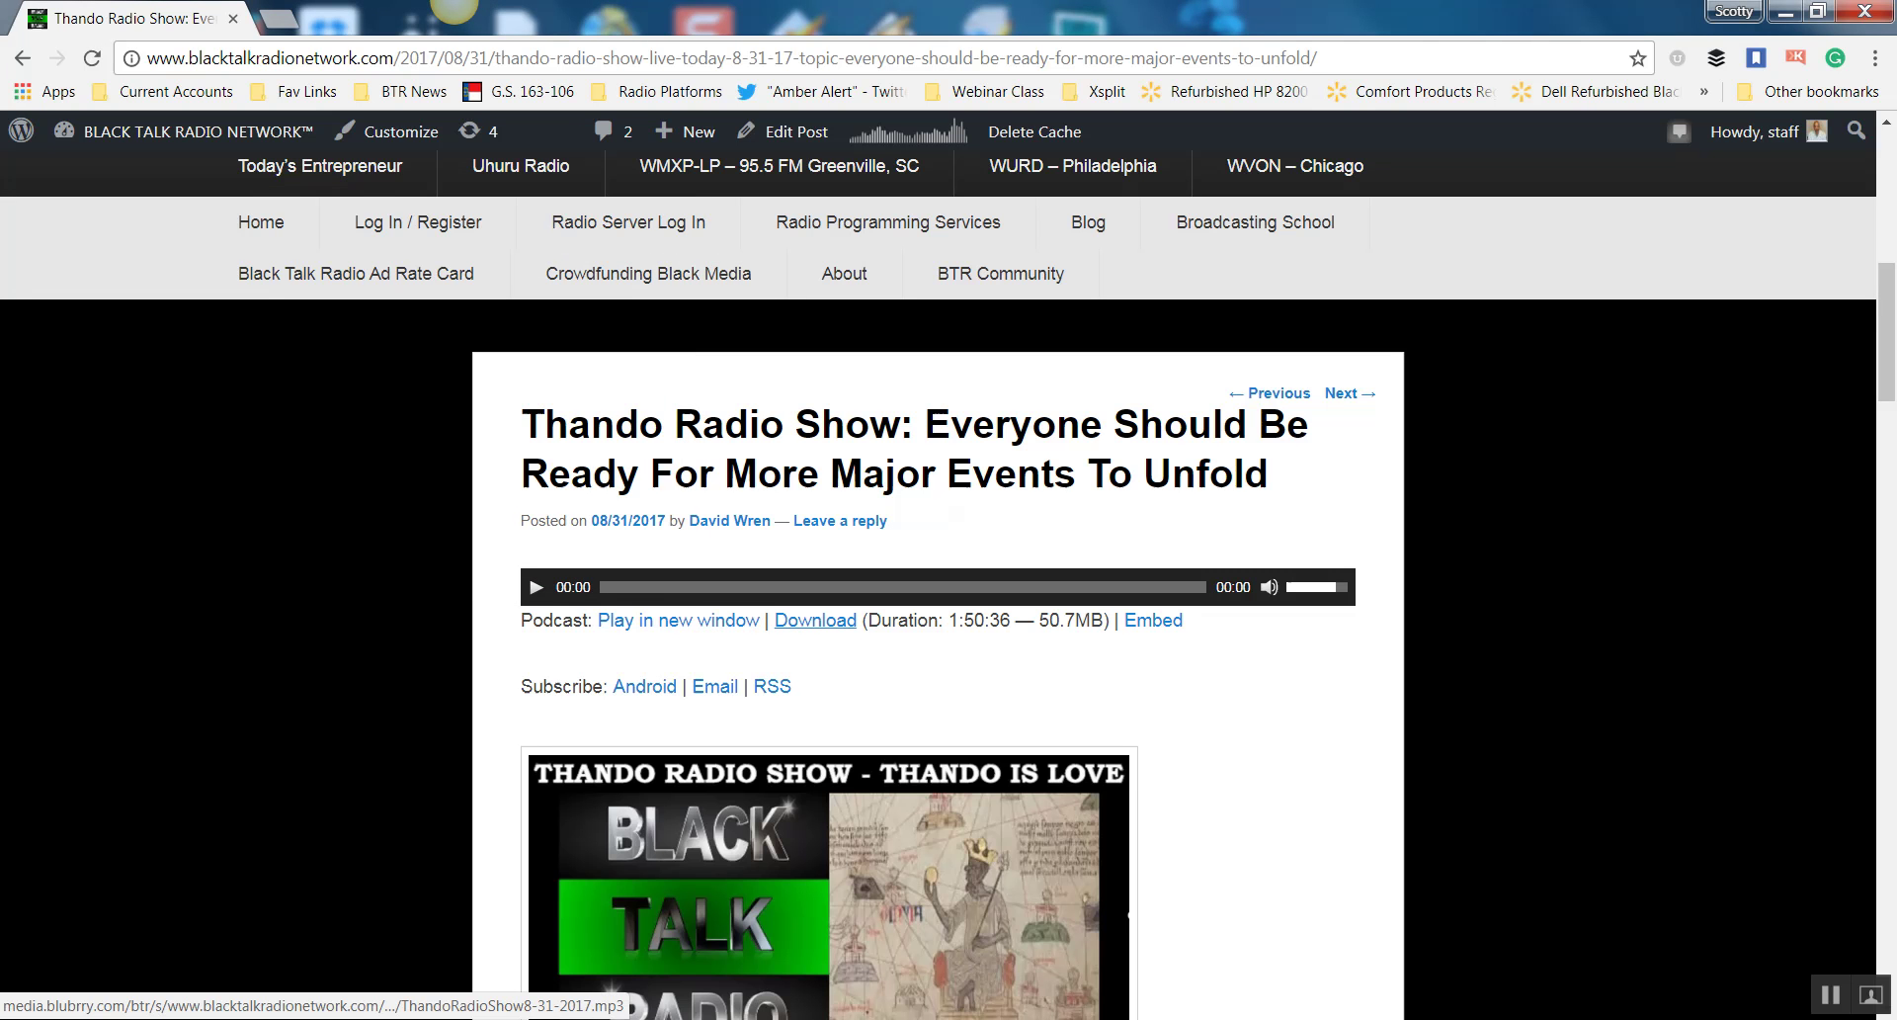
# Check the podcast's Download link without saving the file, and display its Embed code.
pyautogui.click(815, 620)
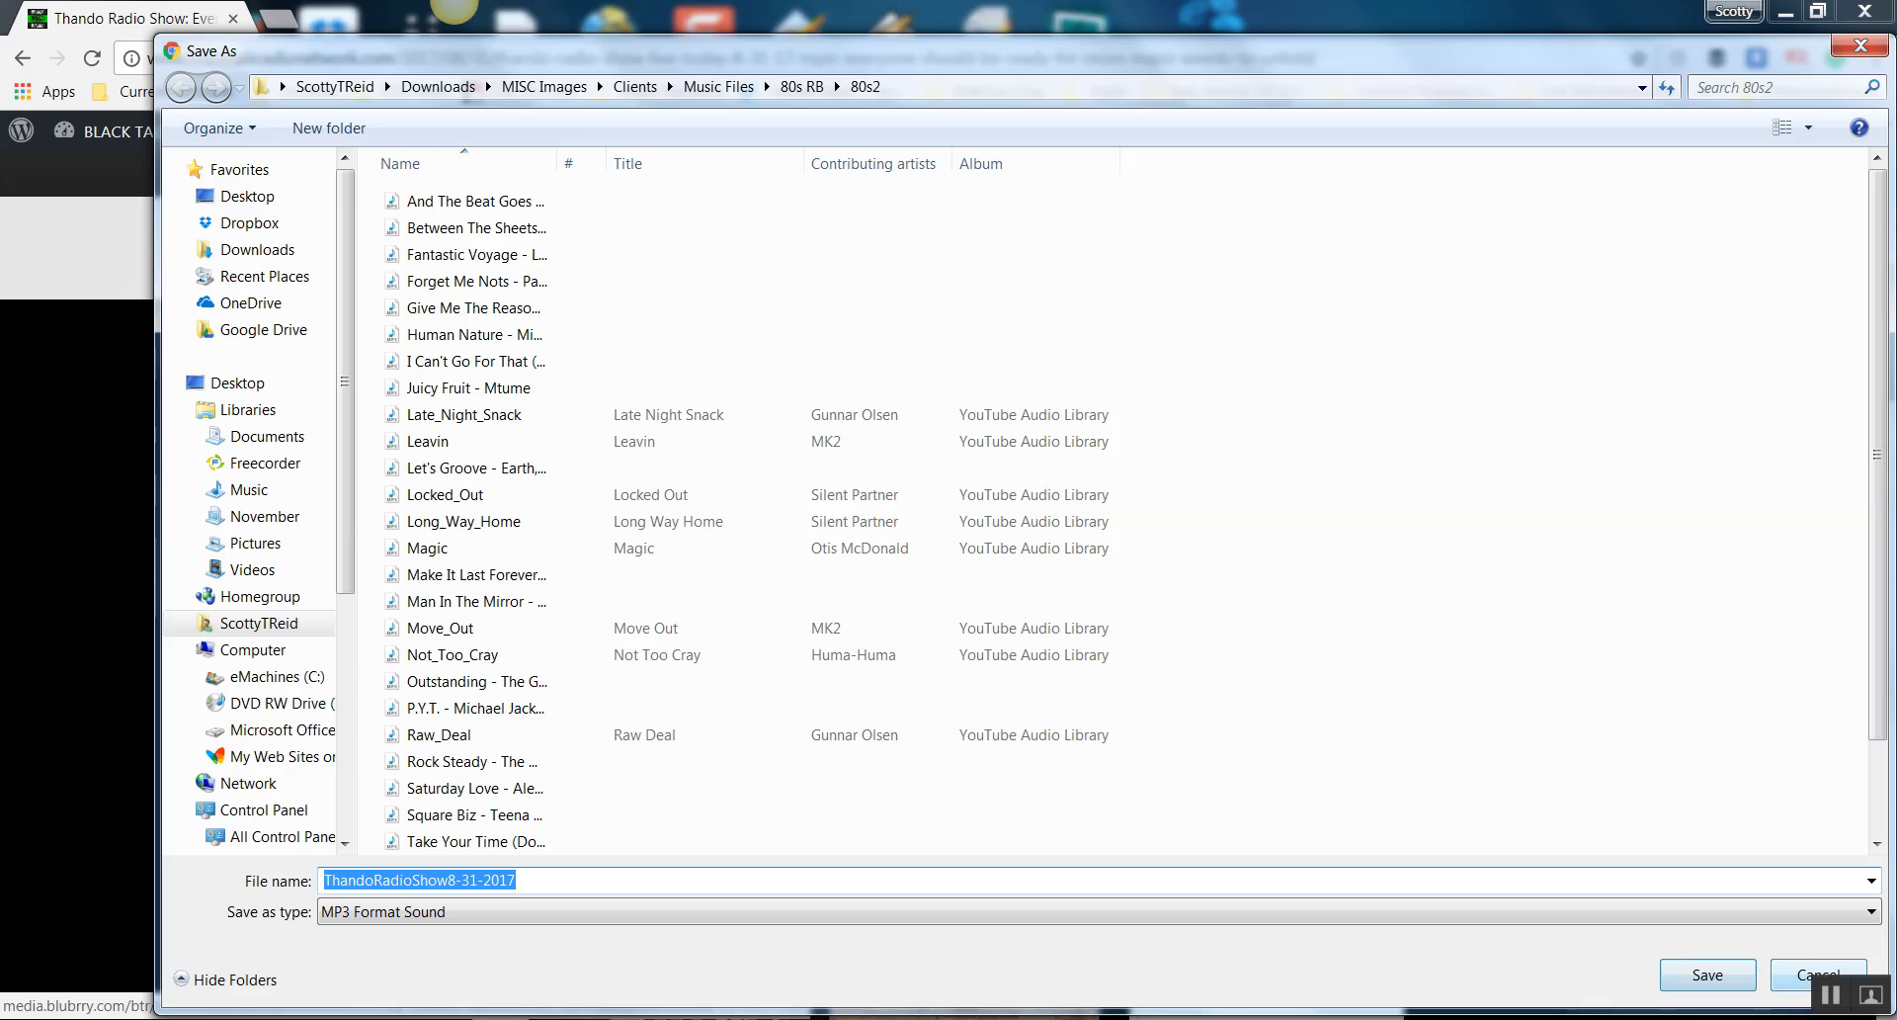
pyautogui.click(1817, 973)
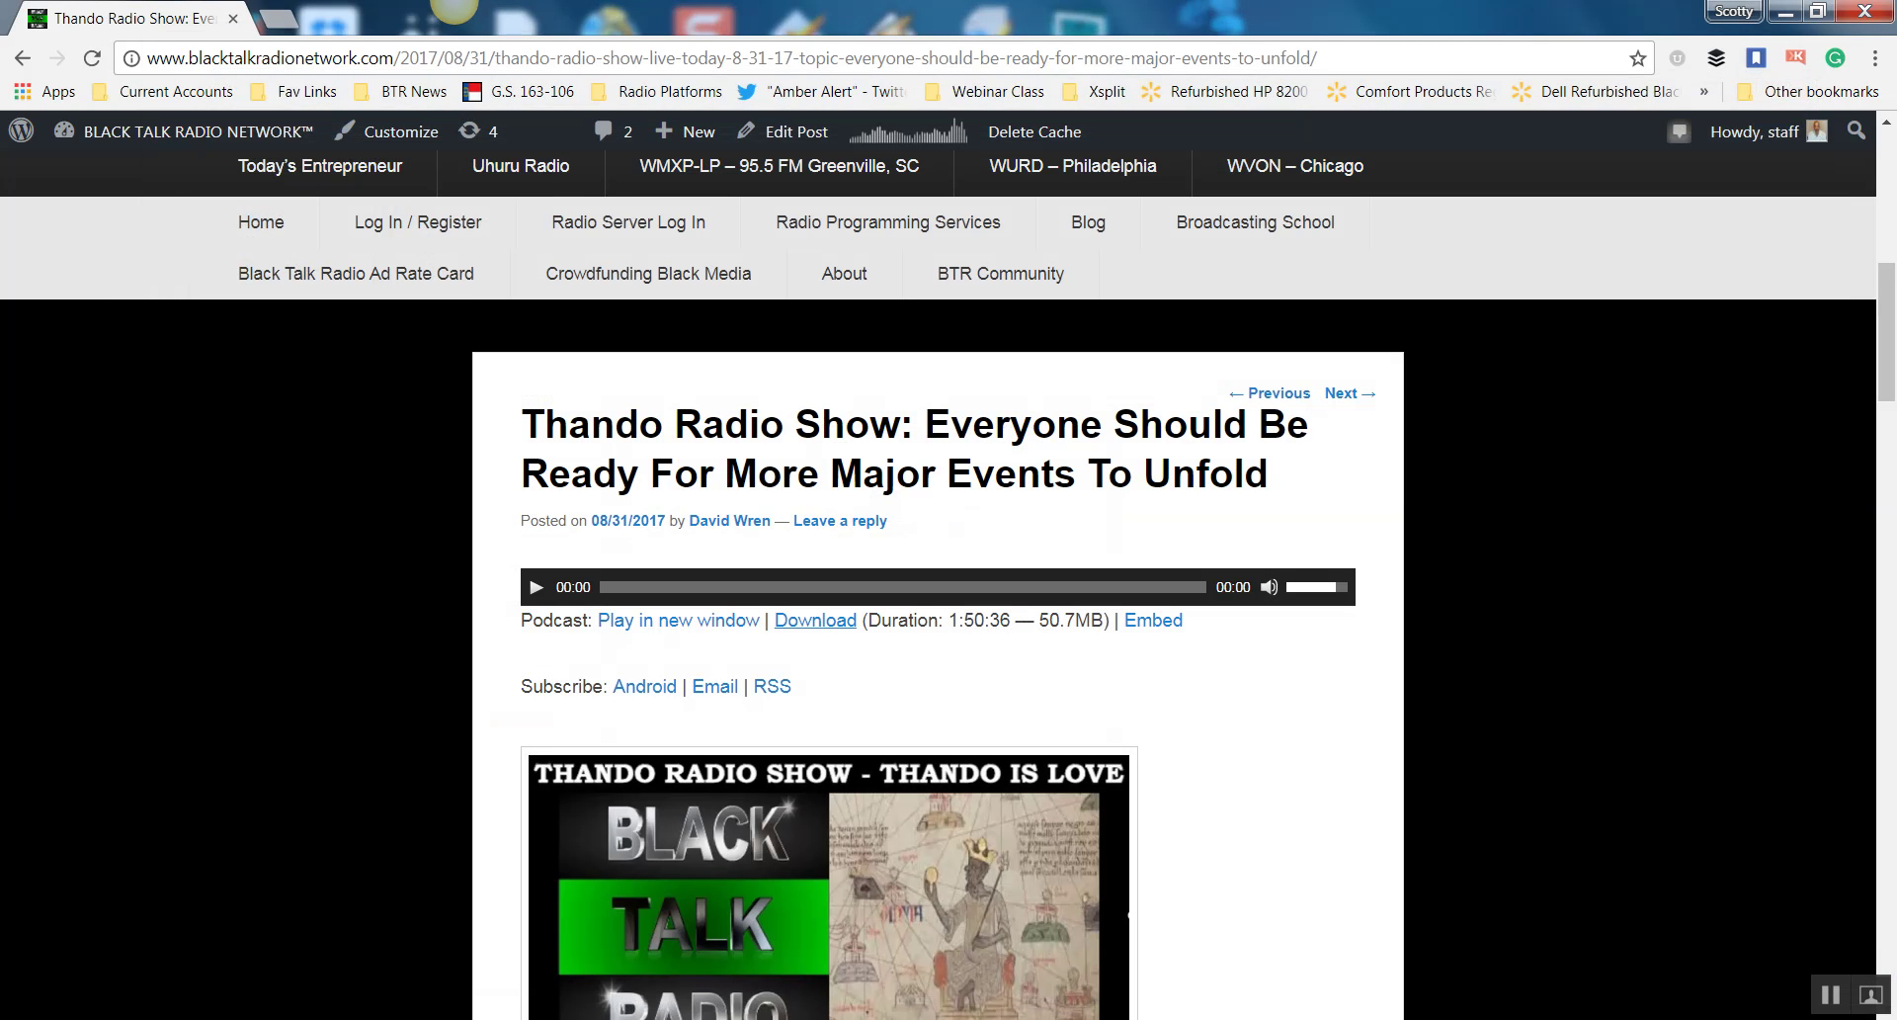
pyautogui.click(1153, 620)
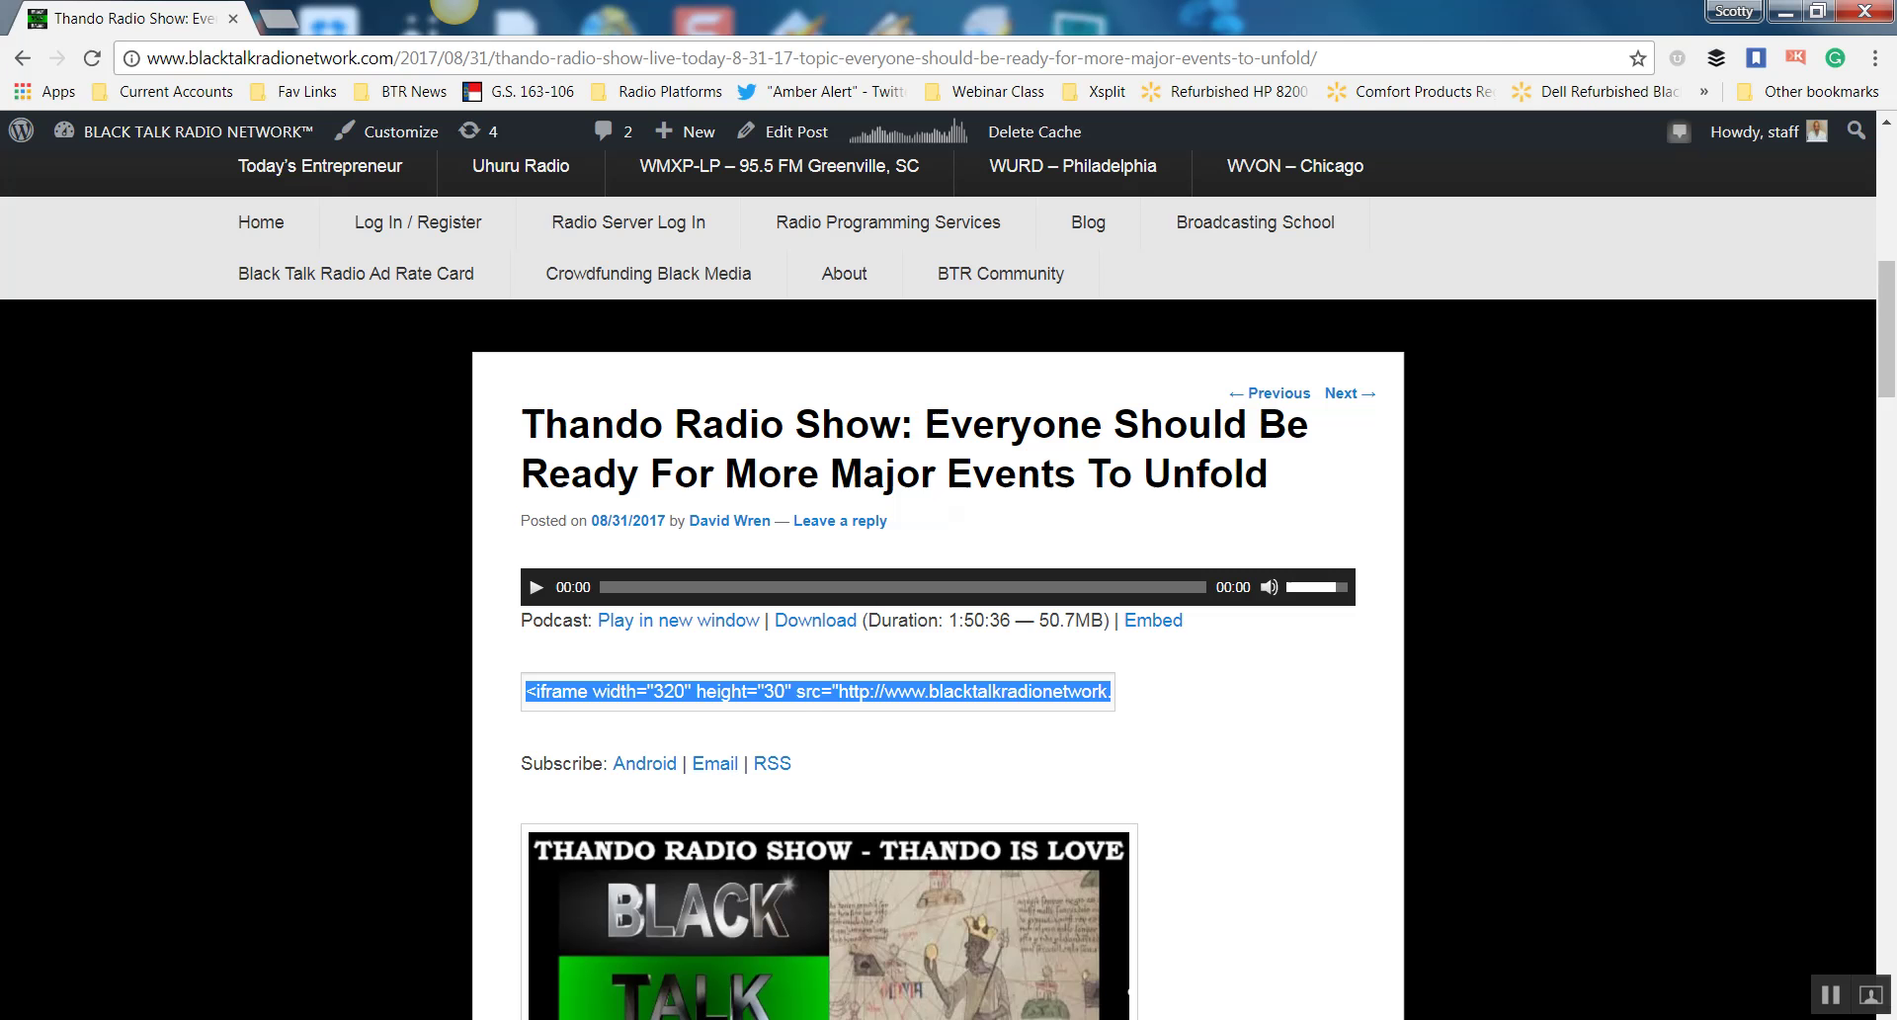
pyautogui.click(889, 746)
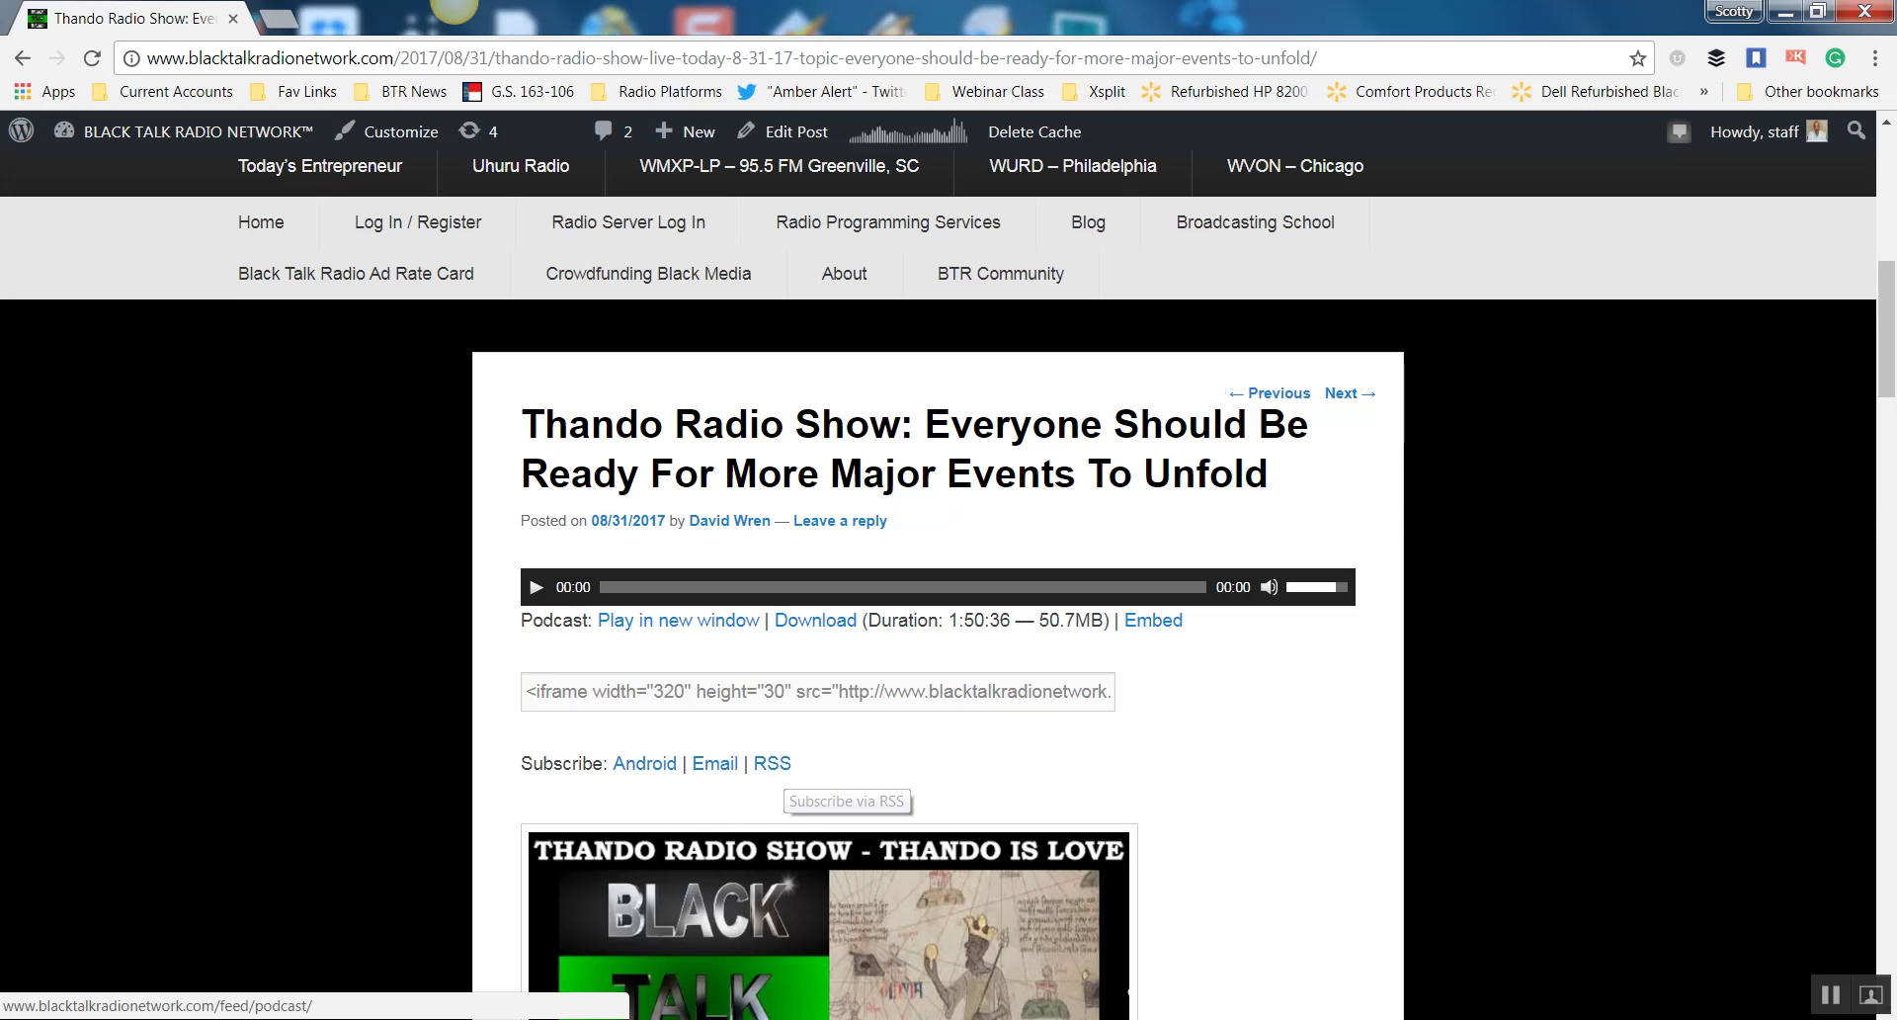
# Review the rest of the published post, including the show description, contact form, community video and related articles.
pyautogui.scroll(-3, 776, 766)
pyautogui.scroll(-15, 937, 583)
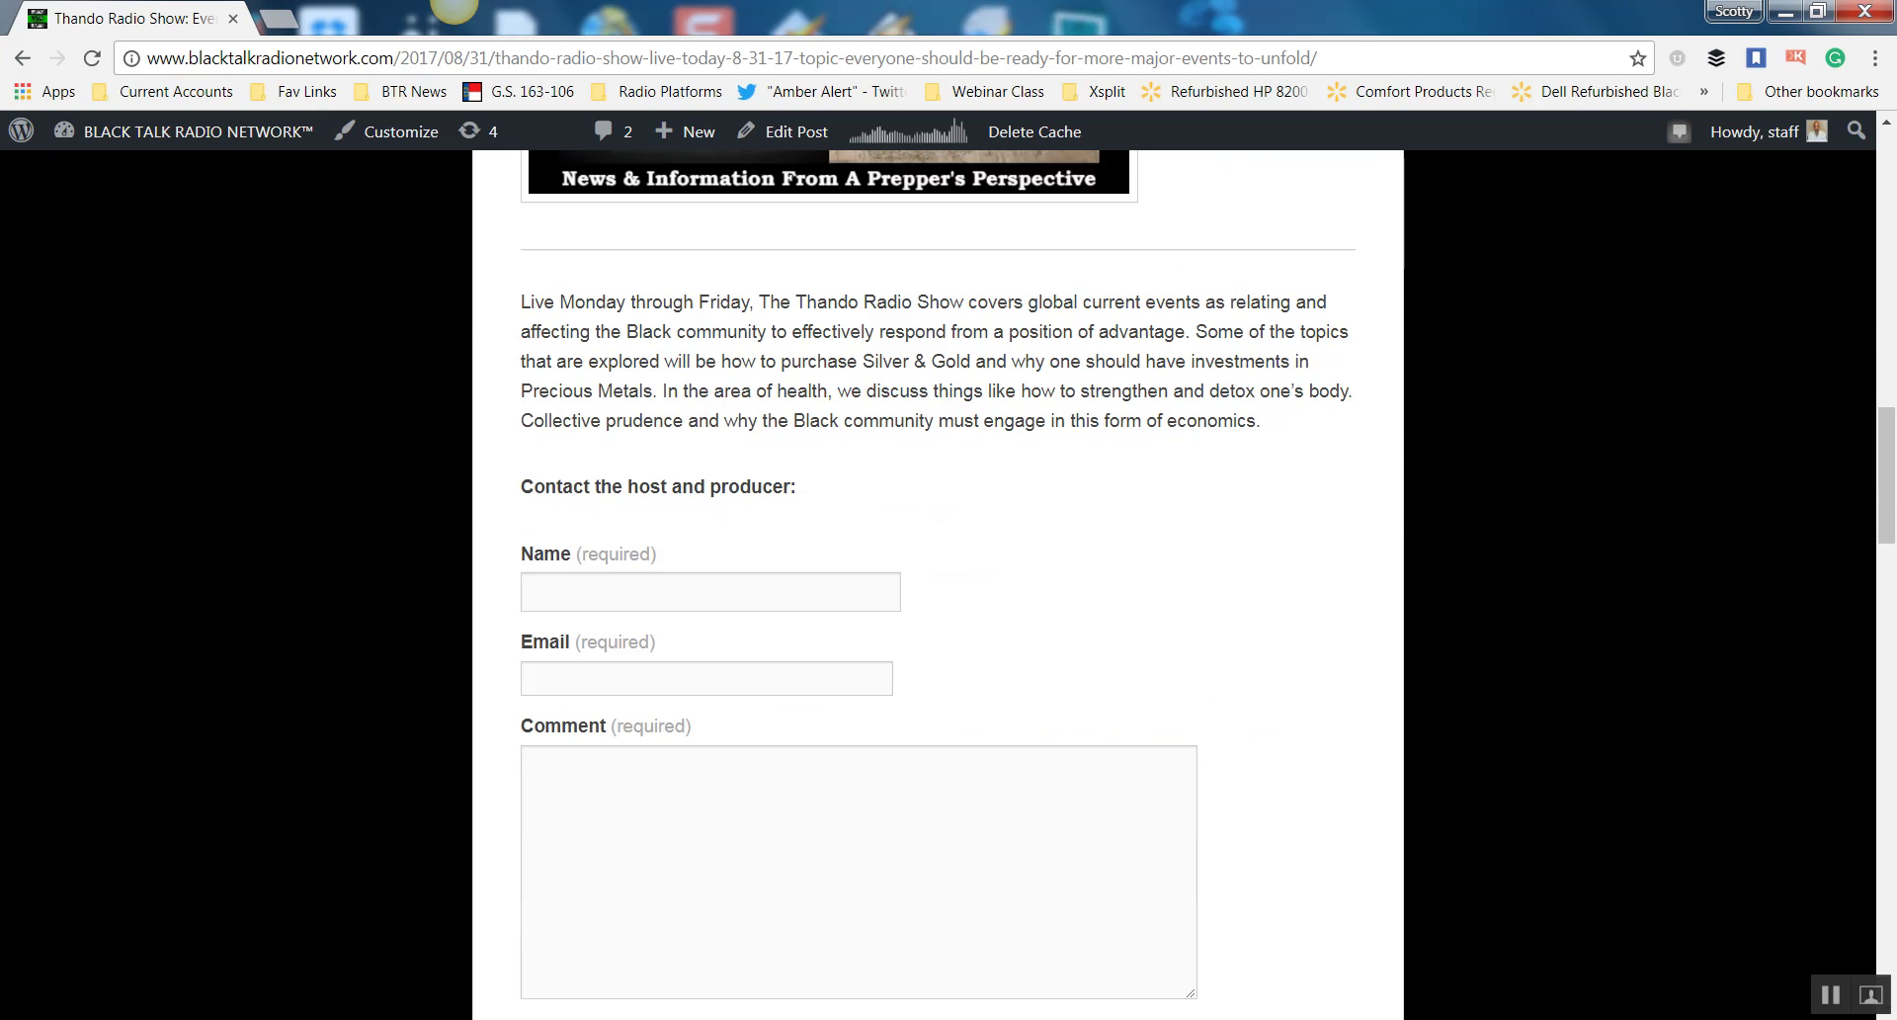
pyautogui.scroll(-10, 937, 583)
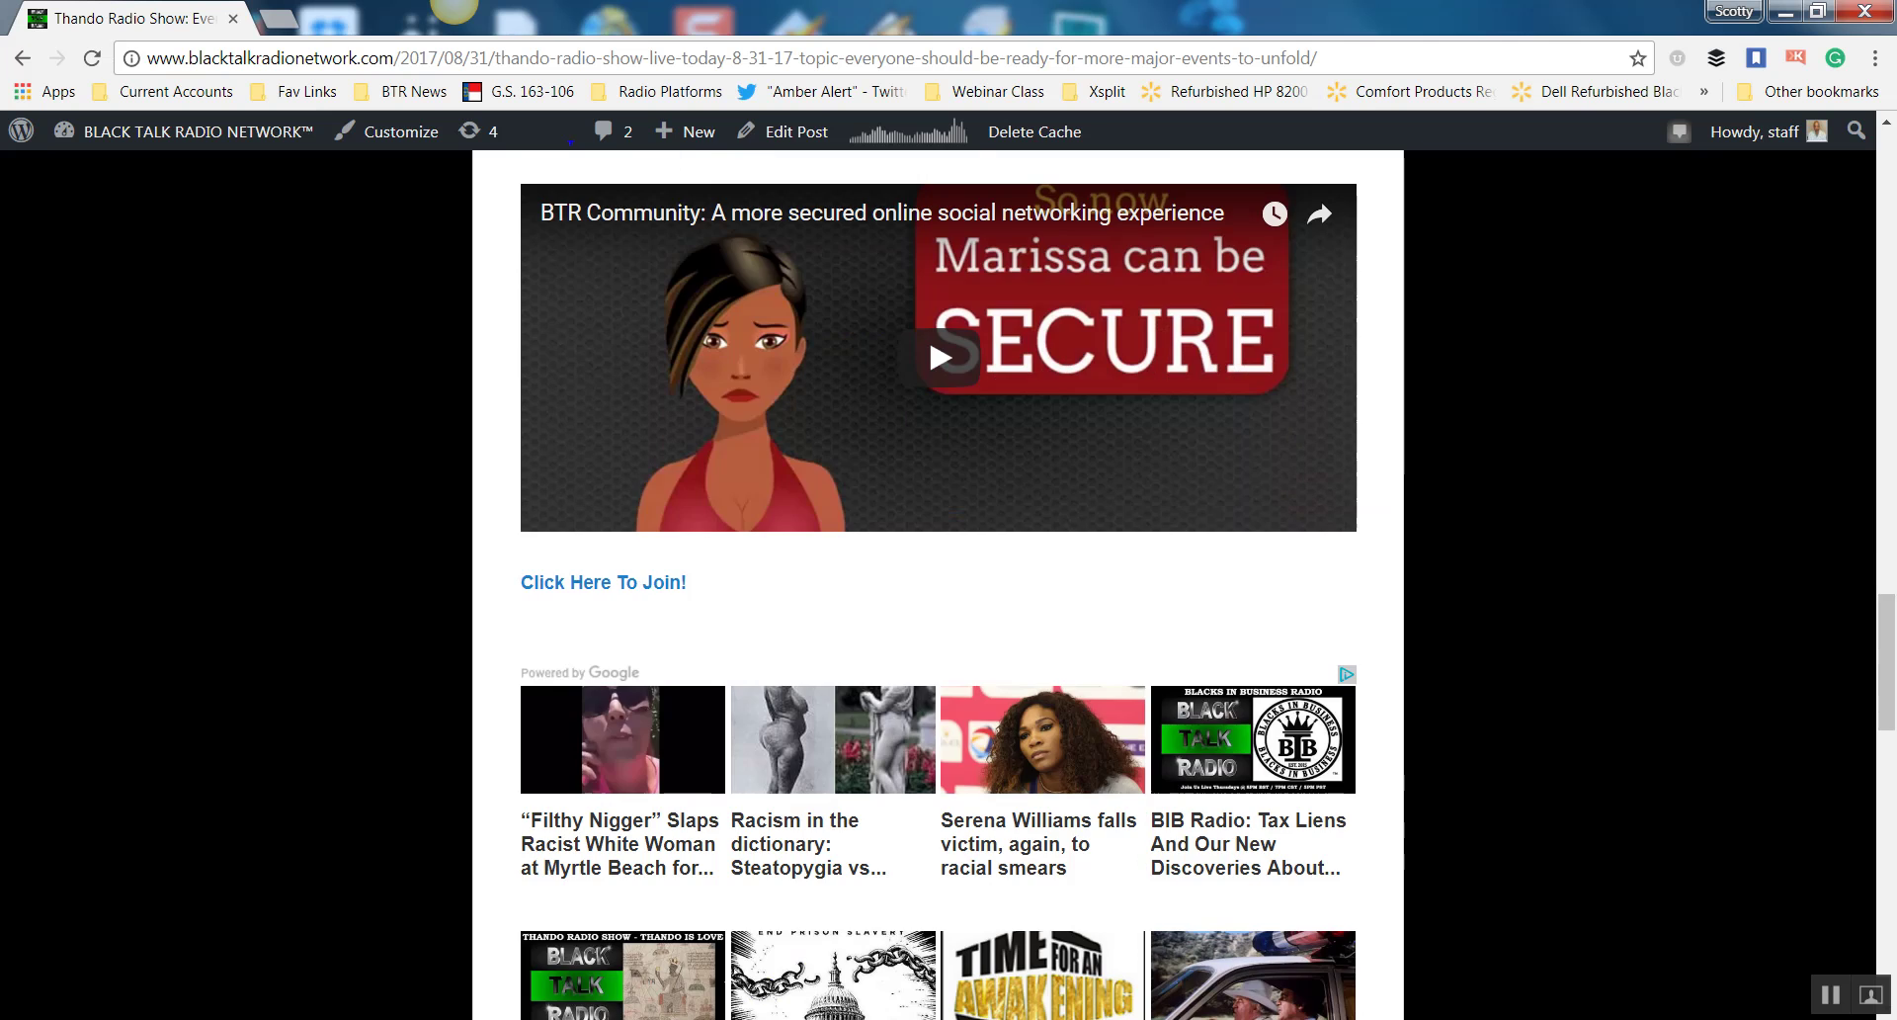
pyautogui.scroll(-1, 937, 583)
pyautogui.scroll(7, 937, 583)
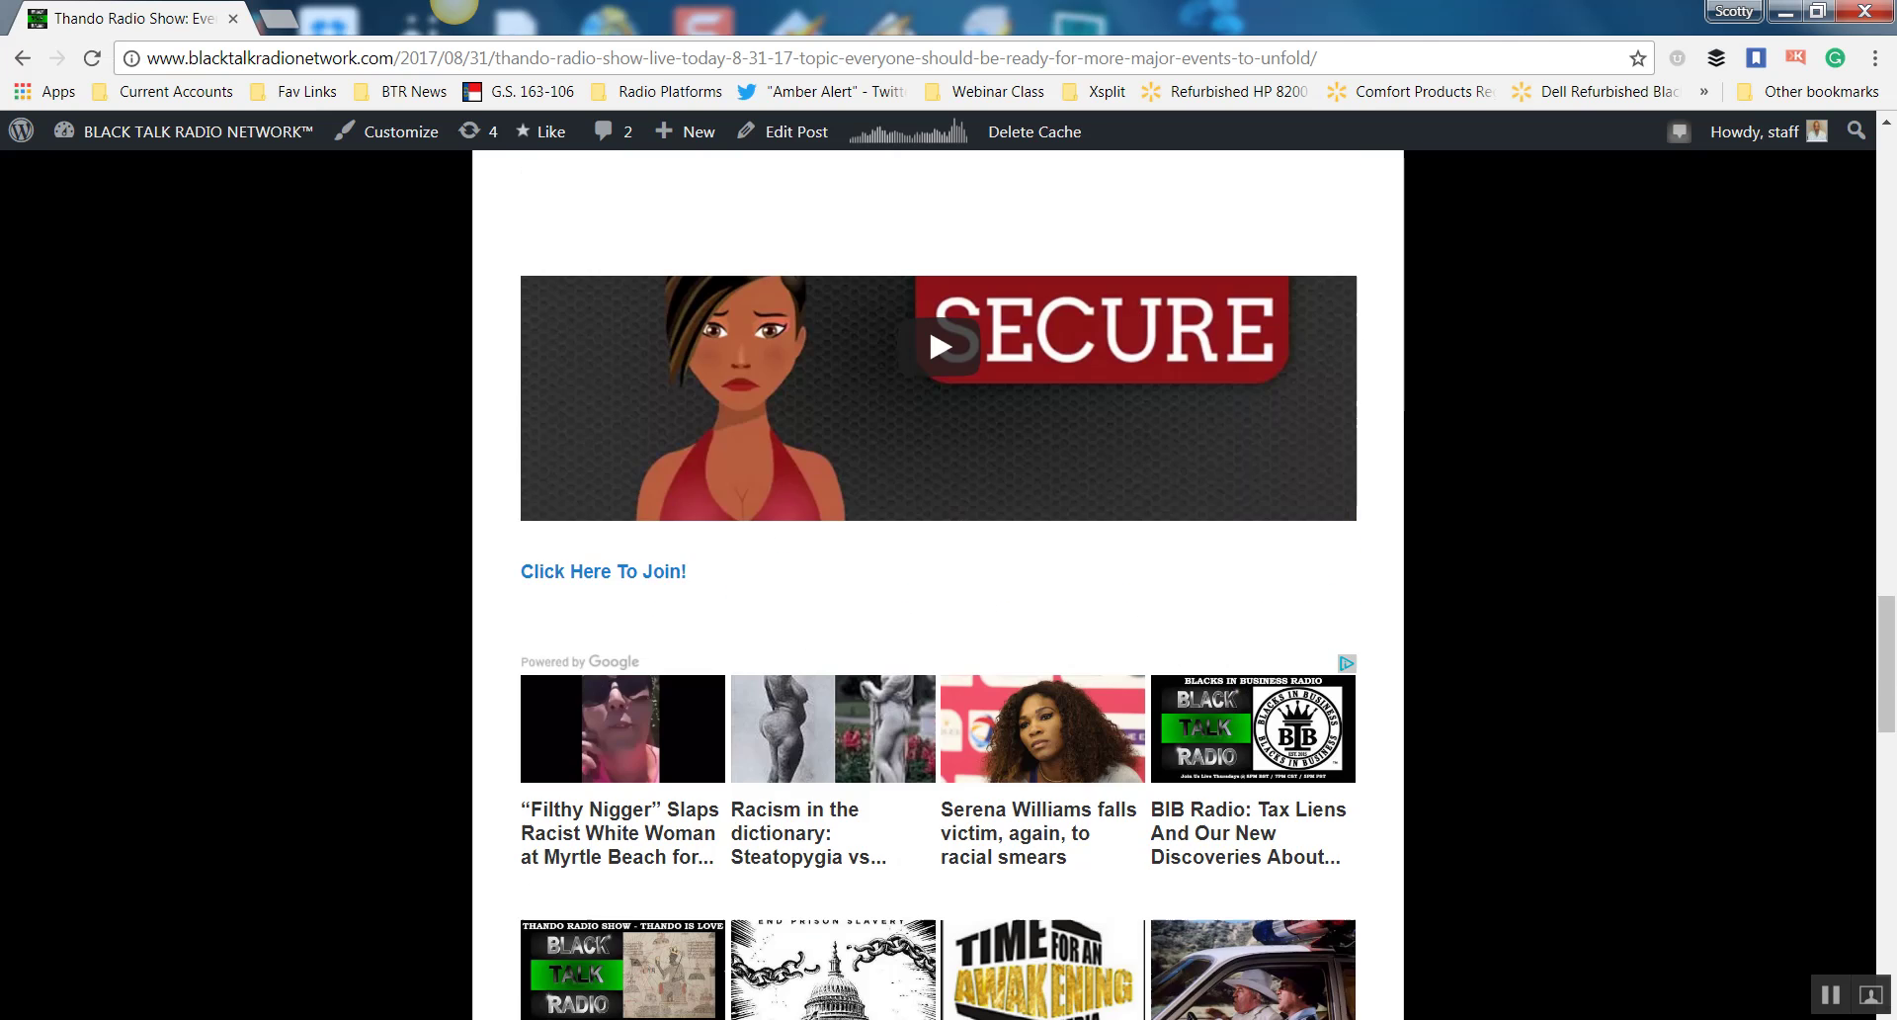
pyautogui.scroll(10, 936, 583)
pyautogui.scroll(10, 937, 583)
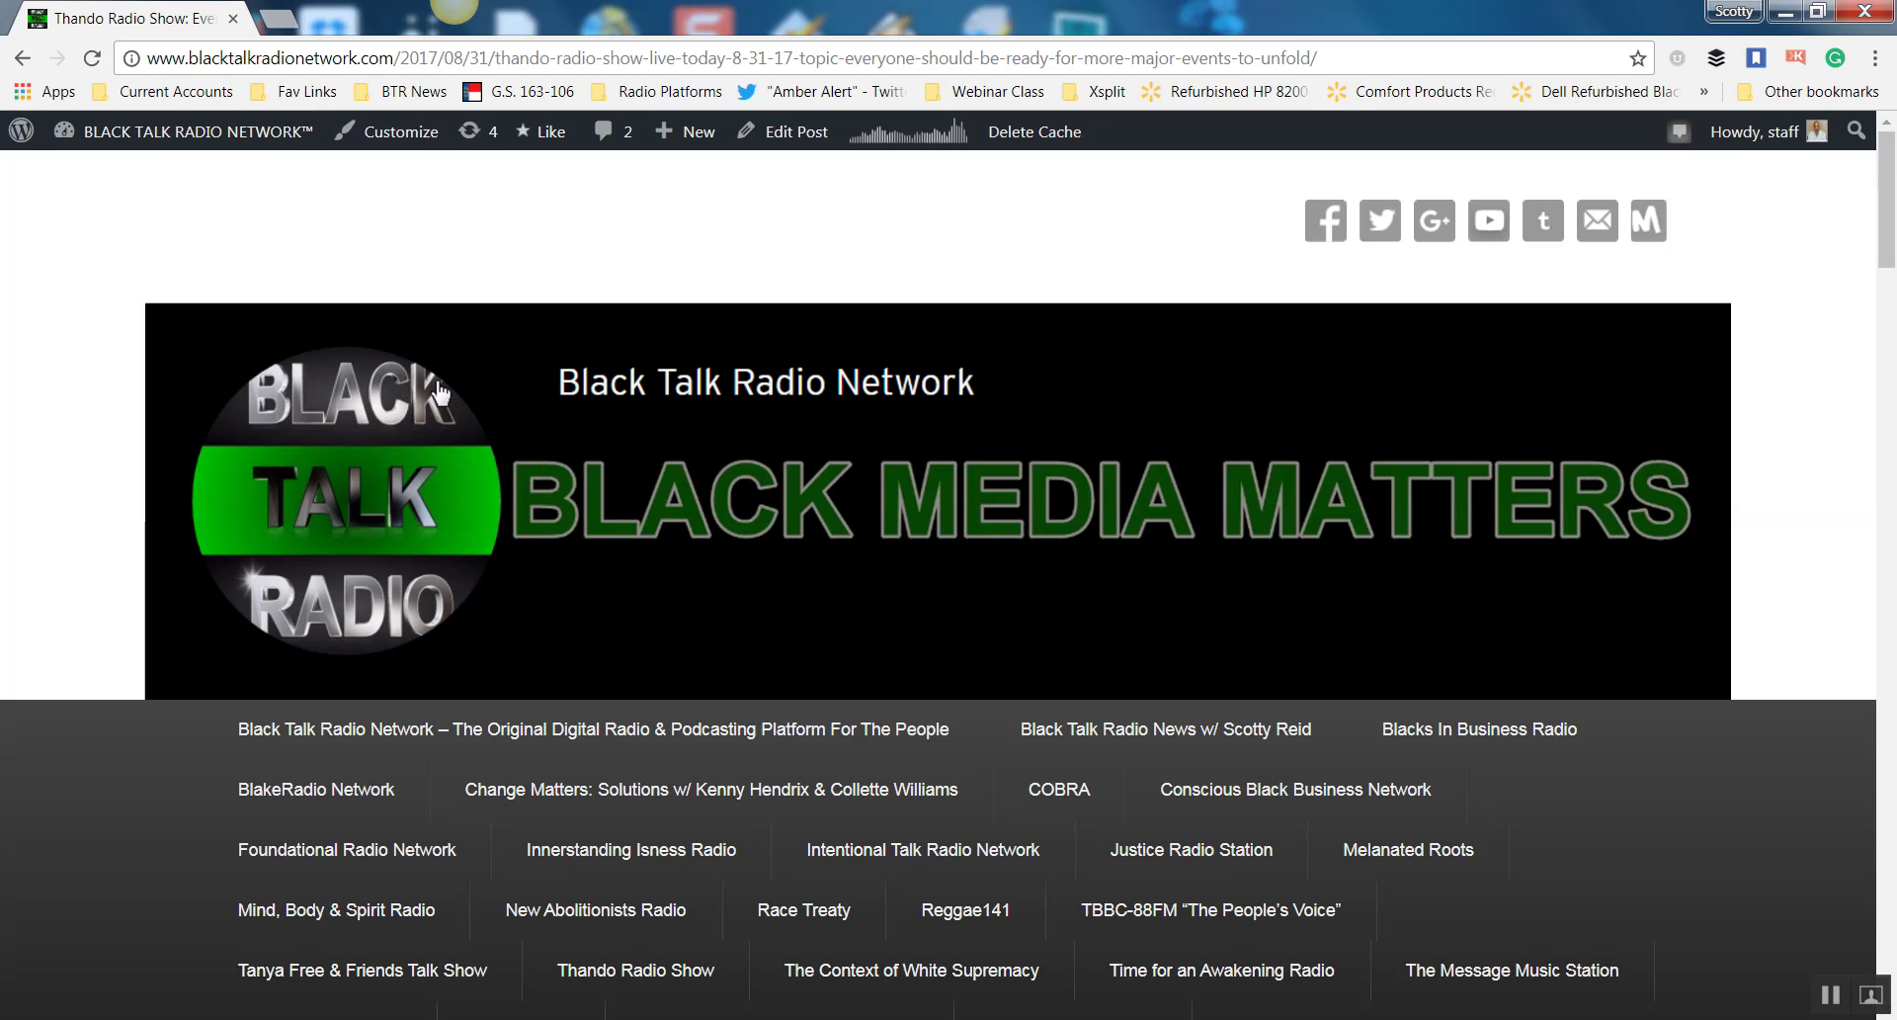
# Examine the network's show menu with its Podcasts entries and recheck the published episode, dismissing the Windows color scheme prompt.
pyautogui.scroll(-4, 439, 393)
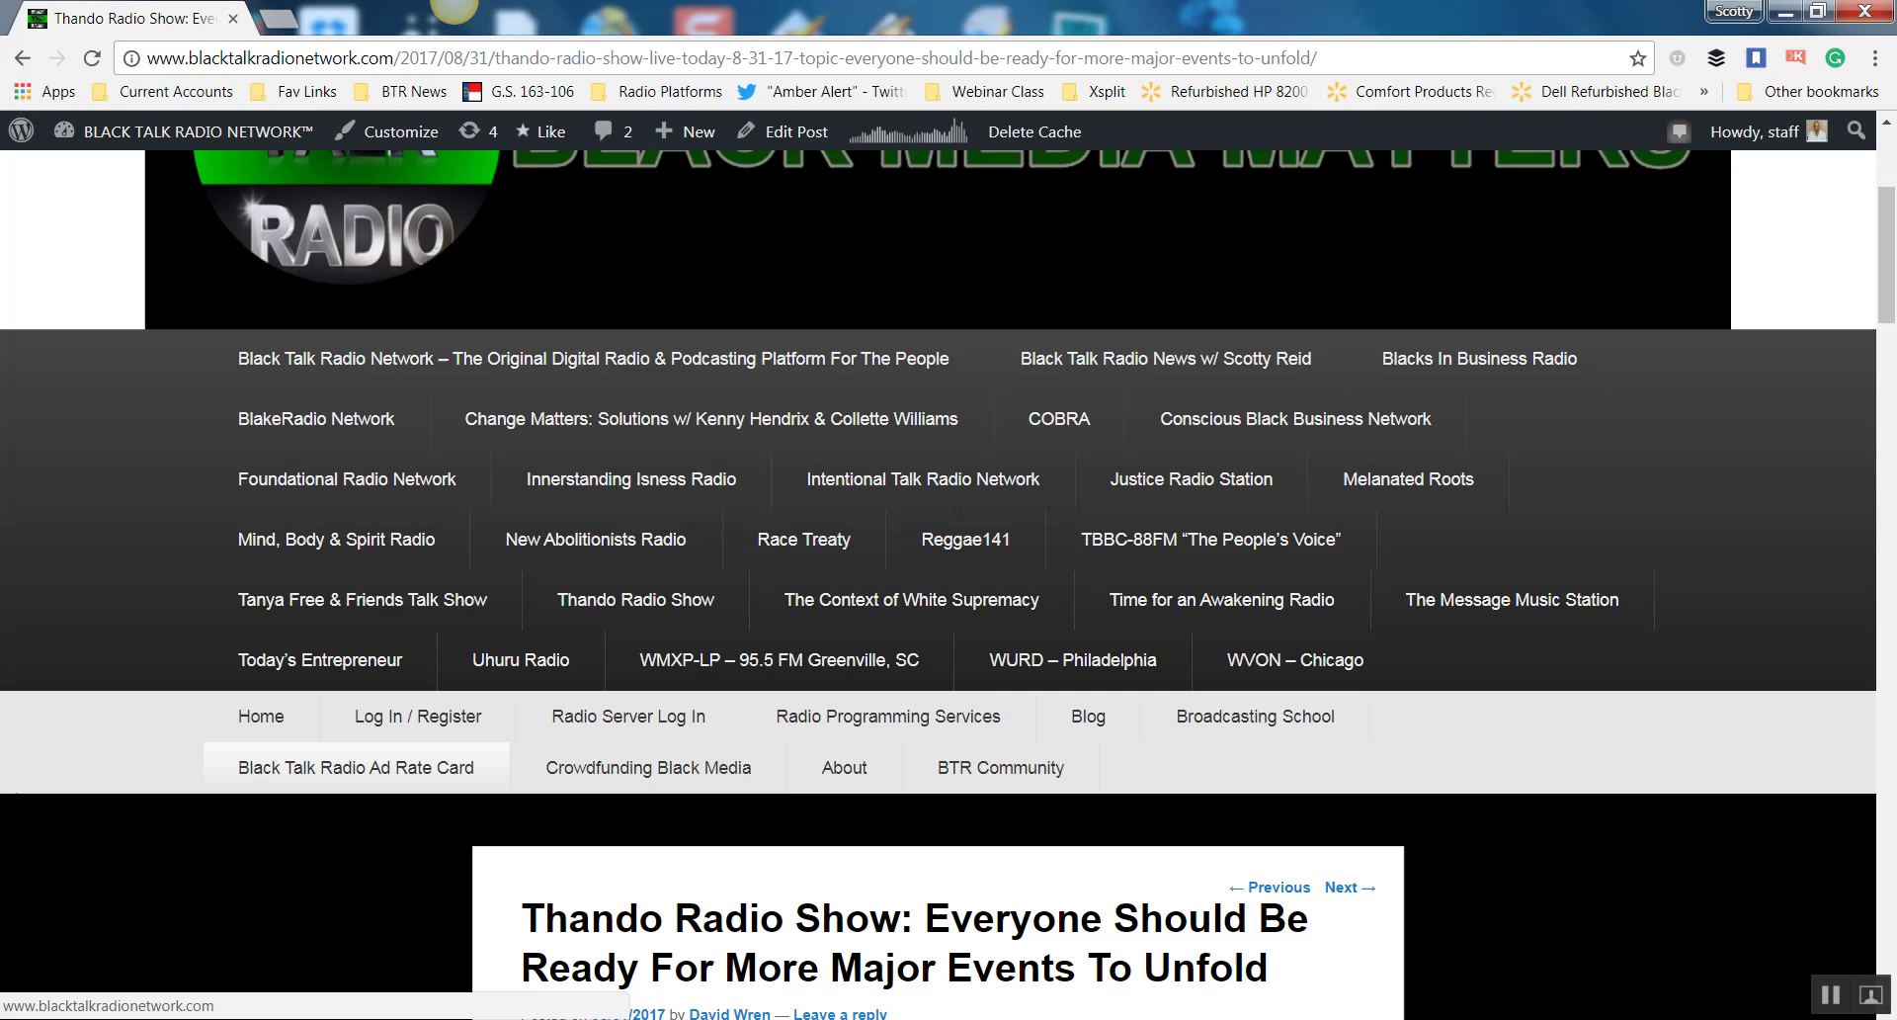
pyautogui.moveTo(806, 542)
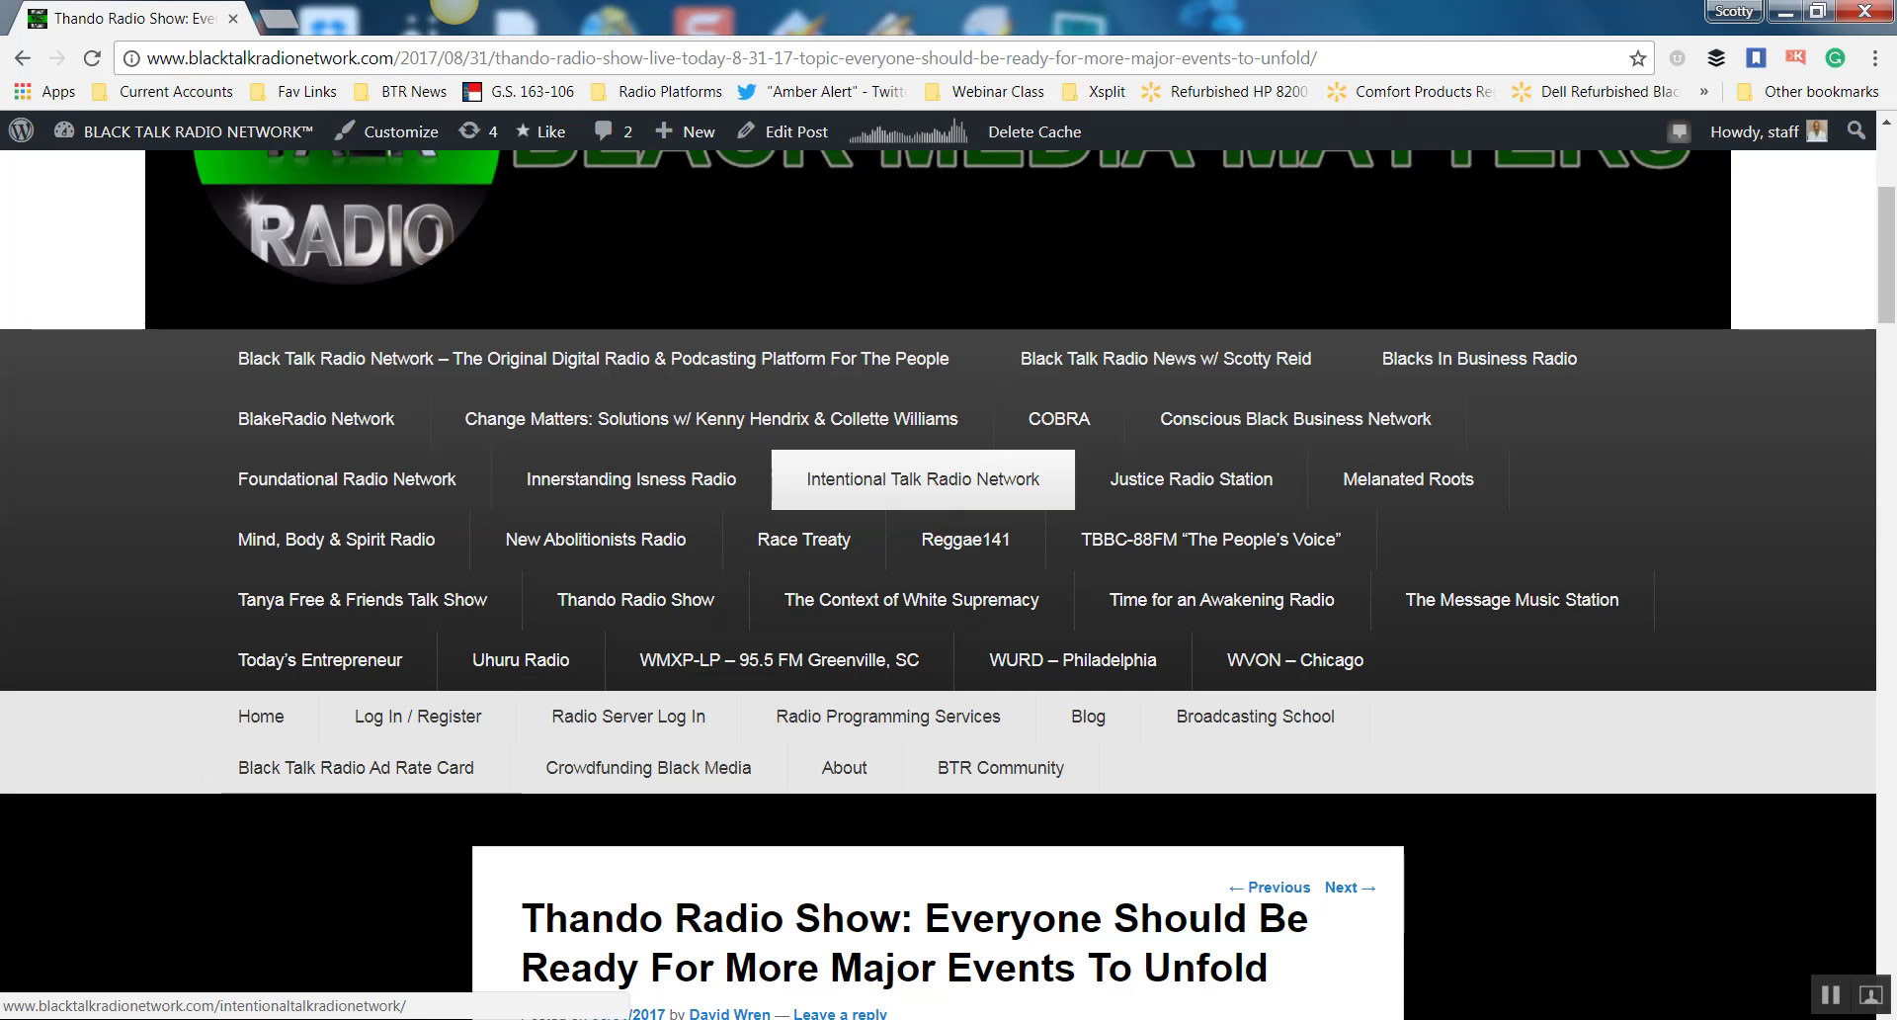
pyautogui.moveTo(631, 478)
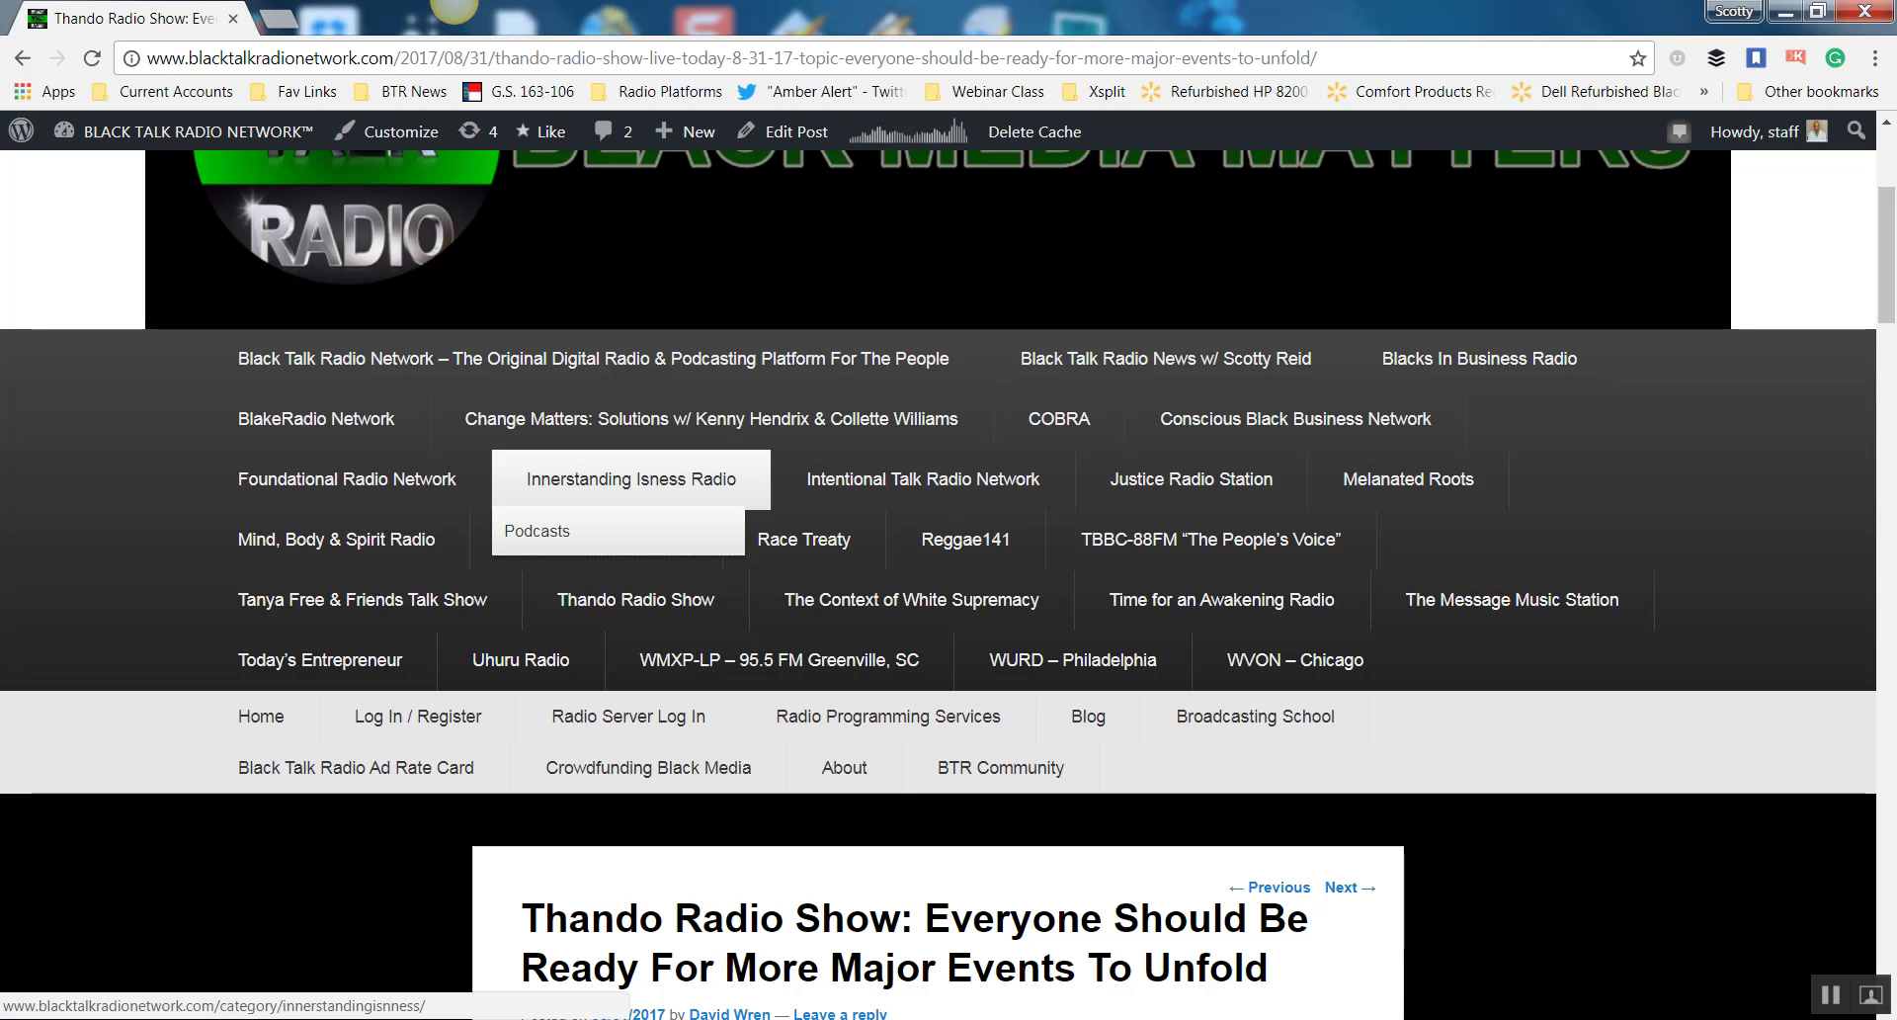
pyautogui.moveTo(912, 599)
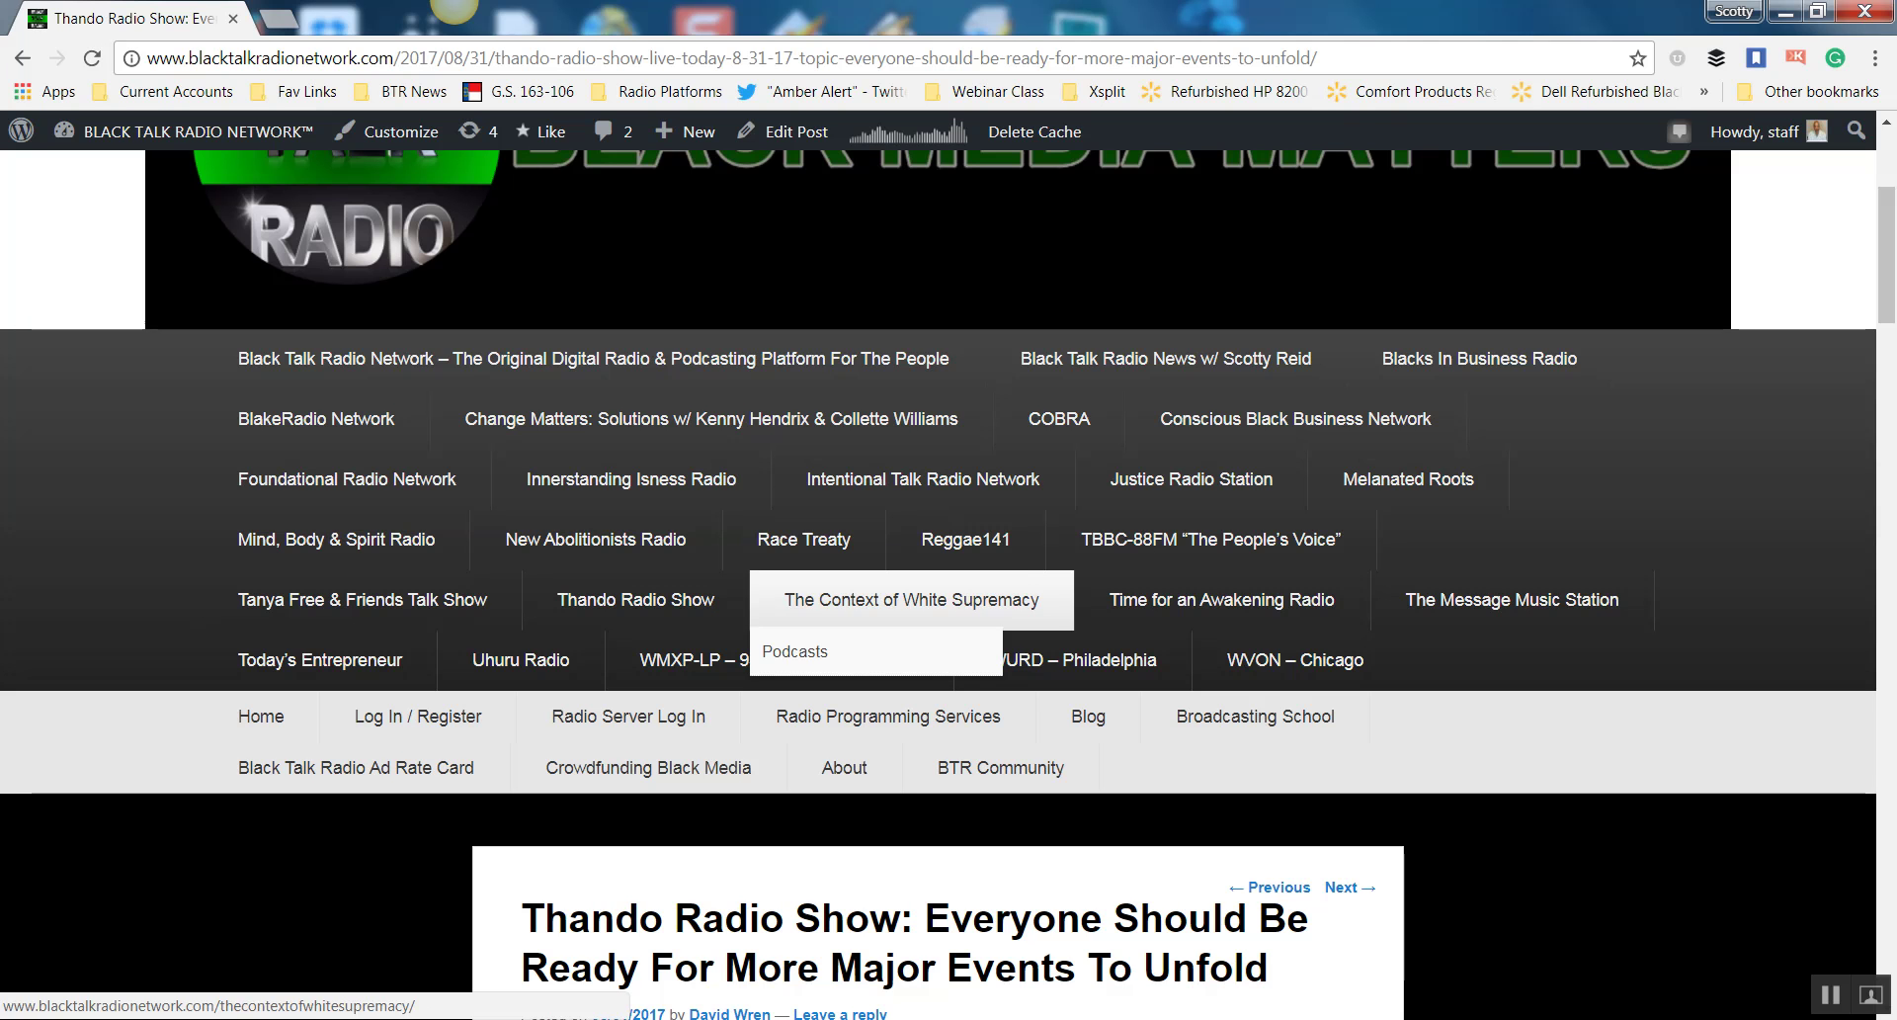
pyautogui.moveTo(1295, 418)
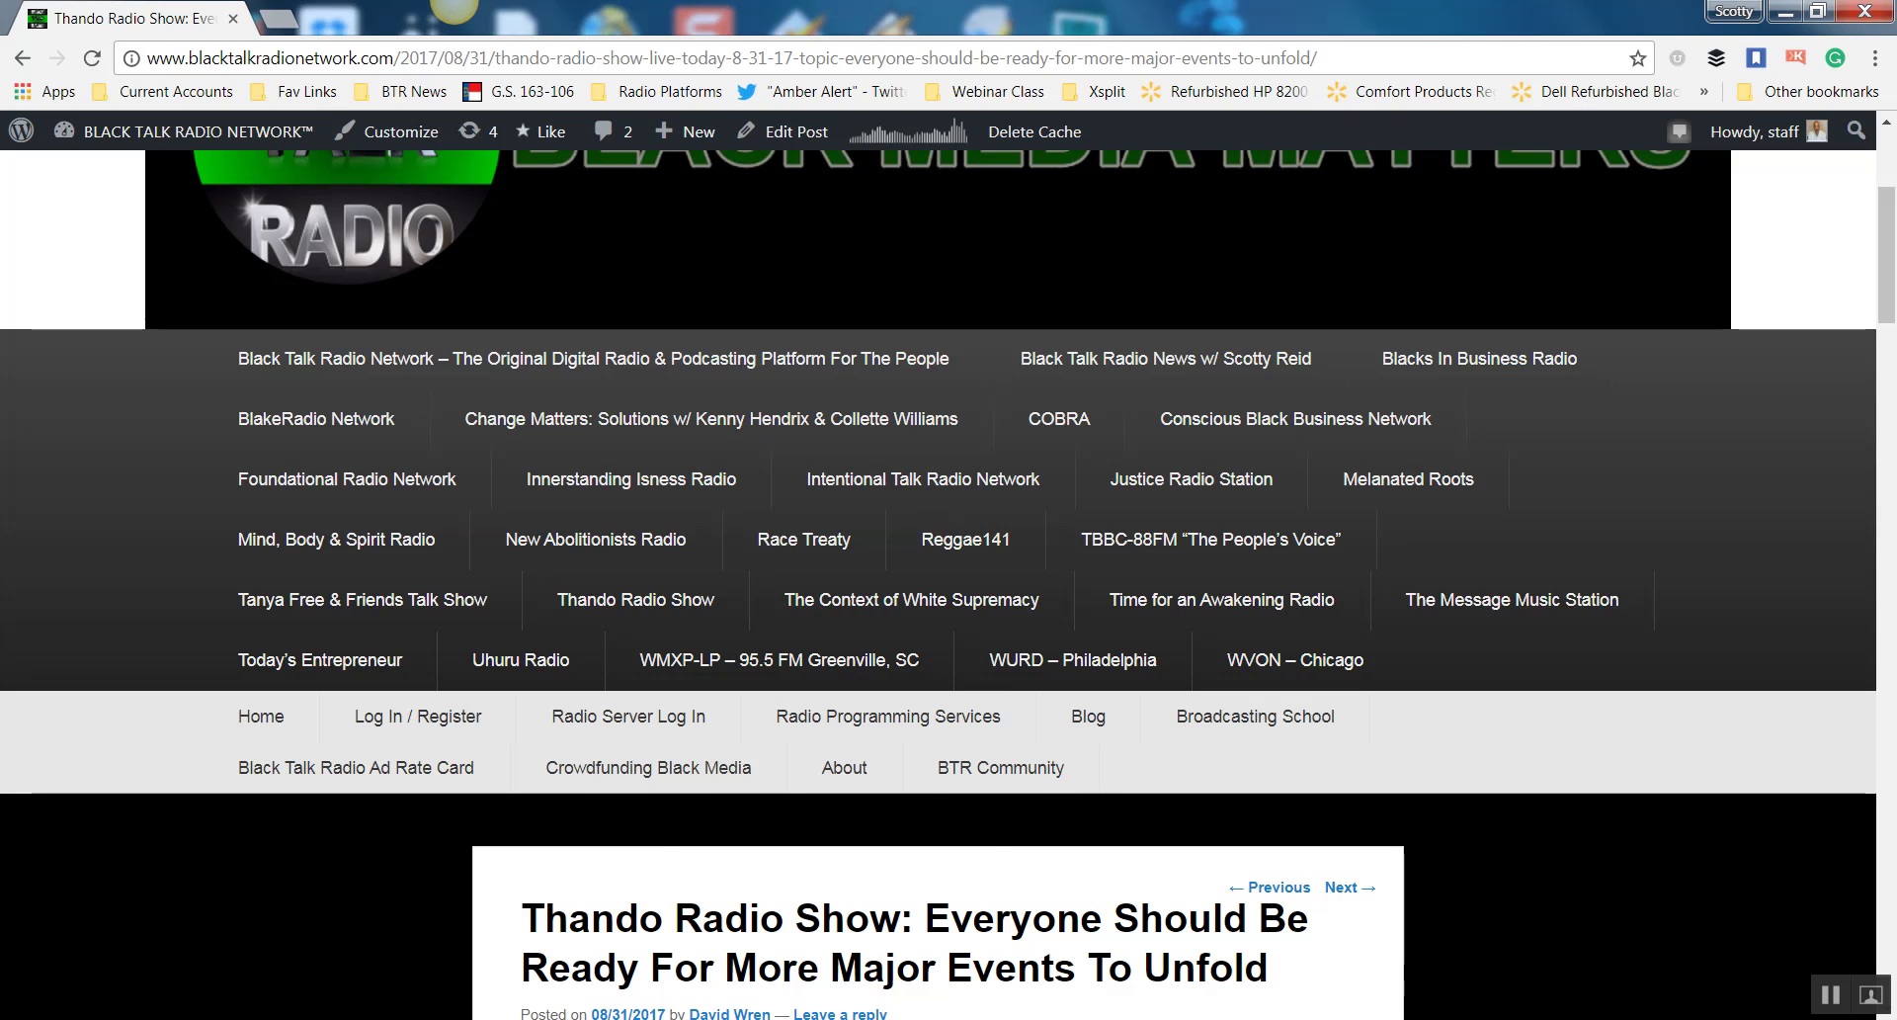
pyautogui.scroll(-6, 948, 584)
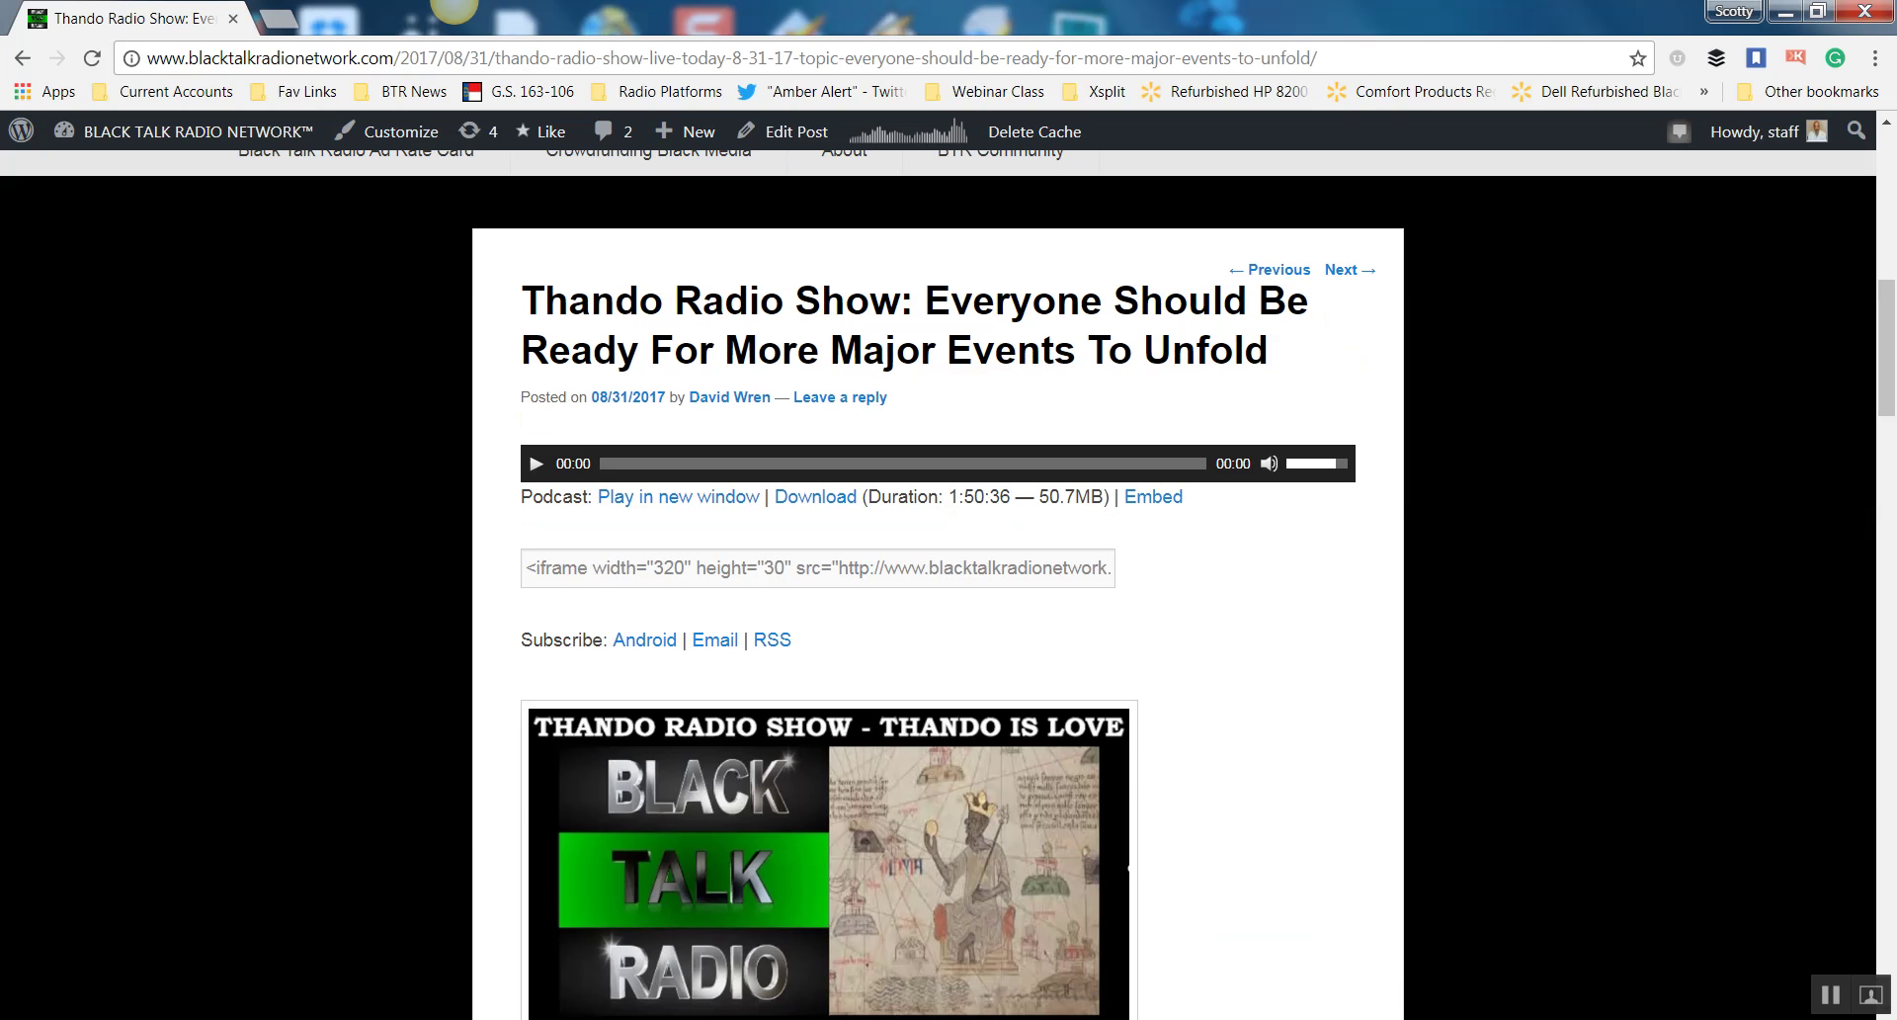
pyautogui.scroll(-10, 949, 584)
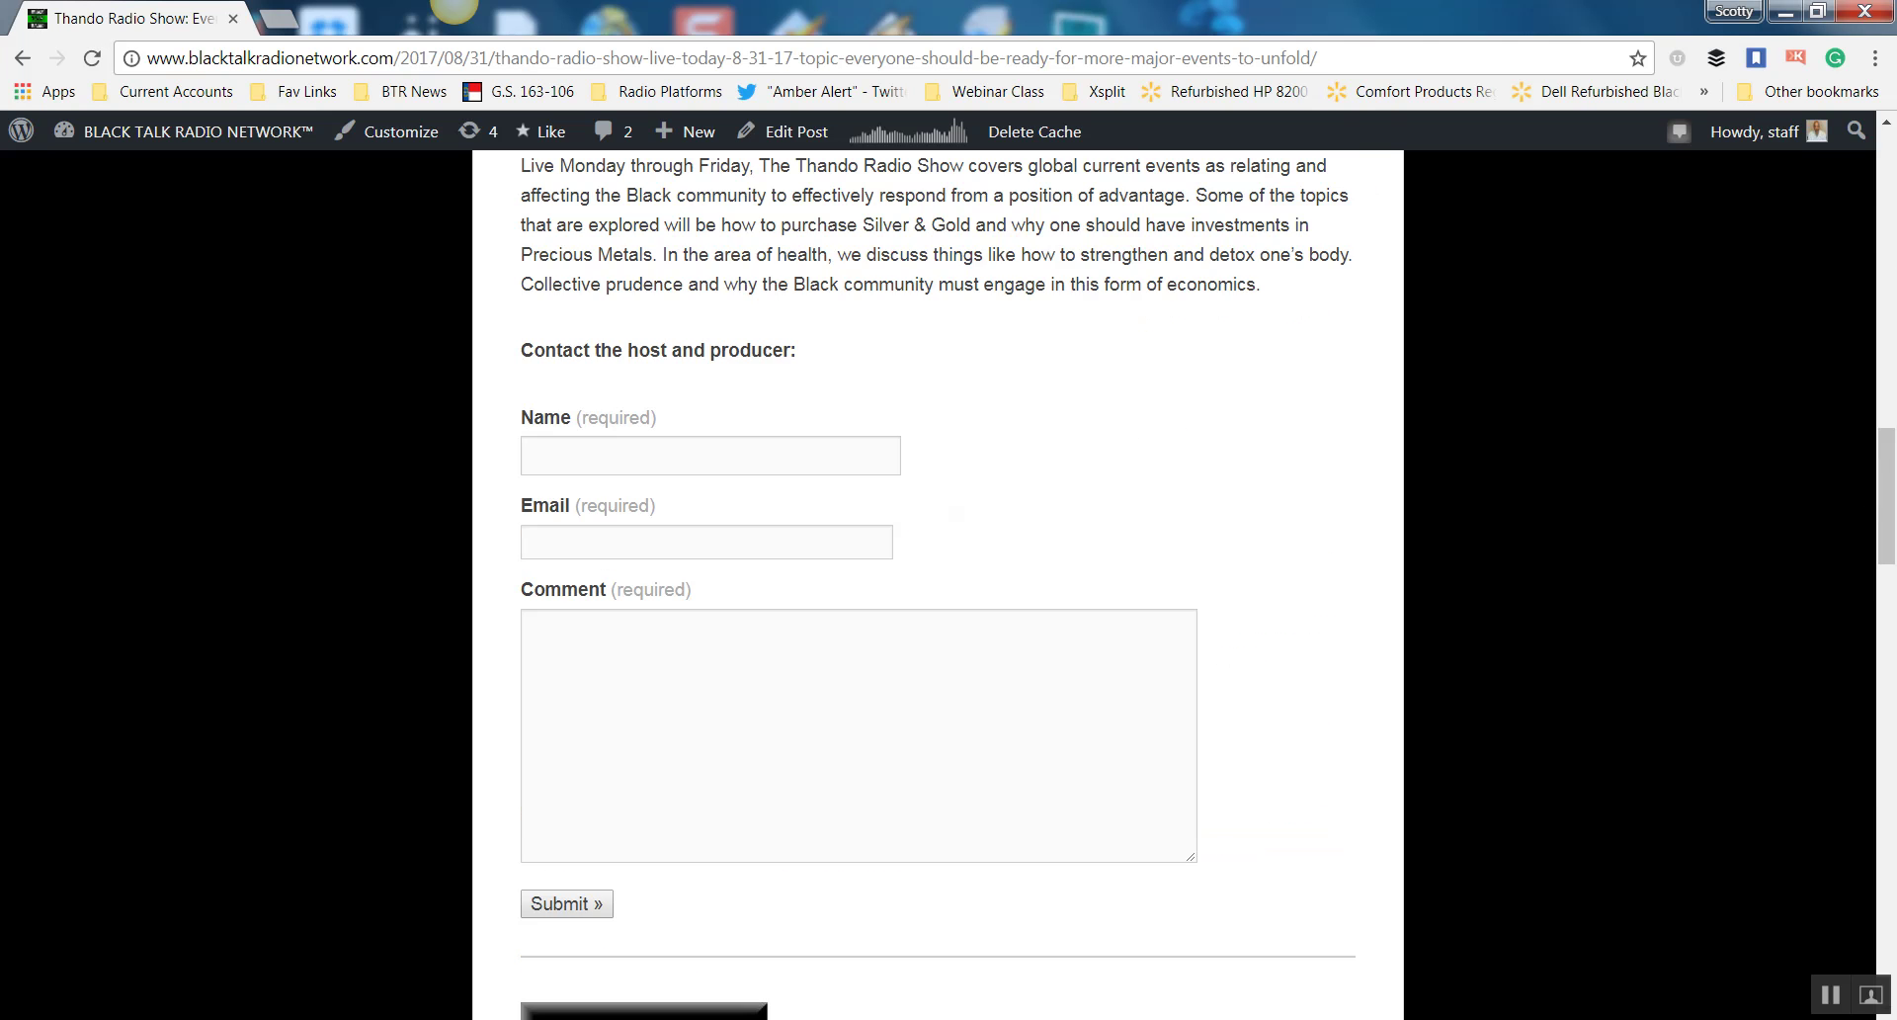
pyautogui.scroll(10, 949, 584)
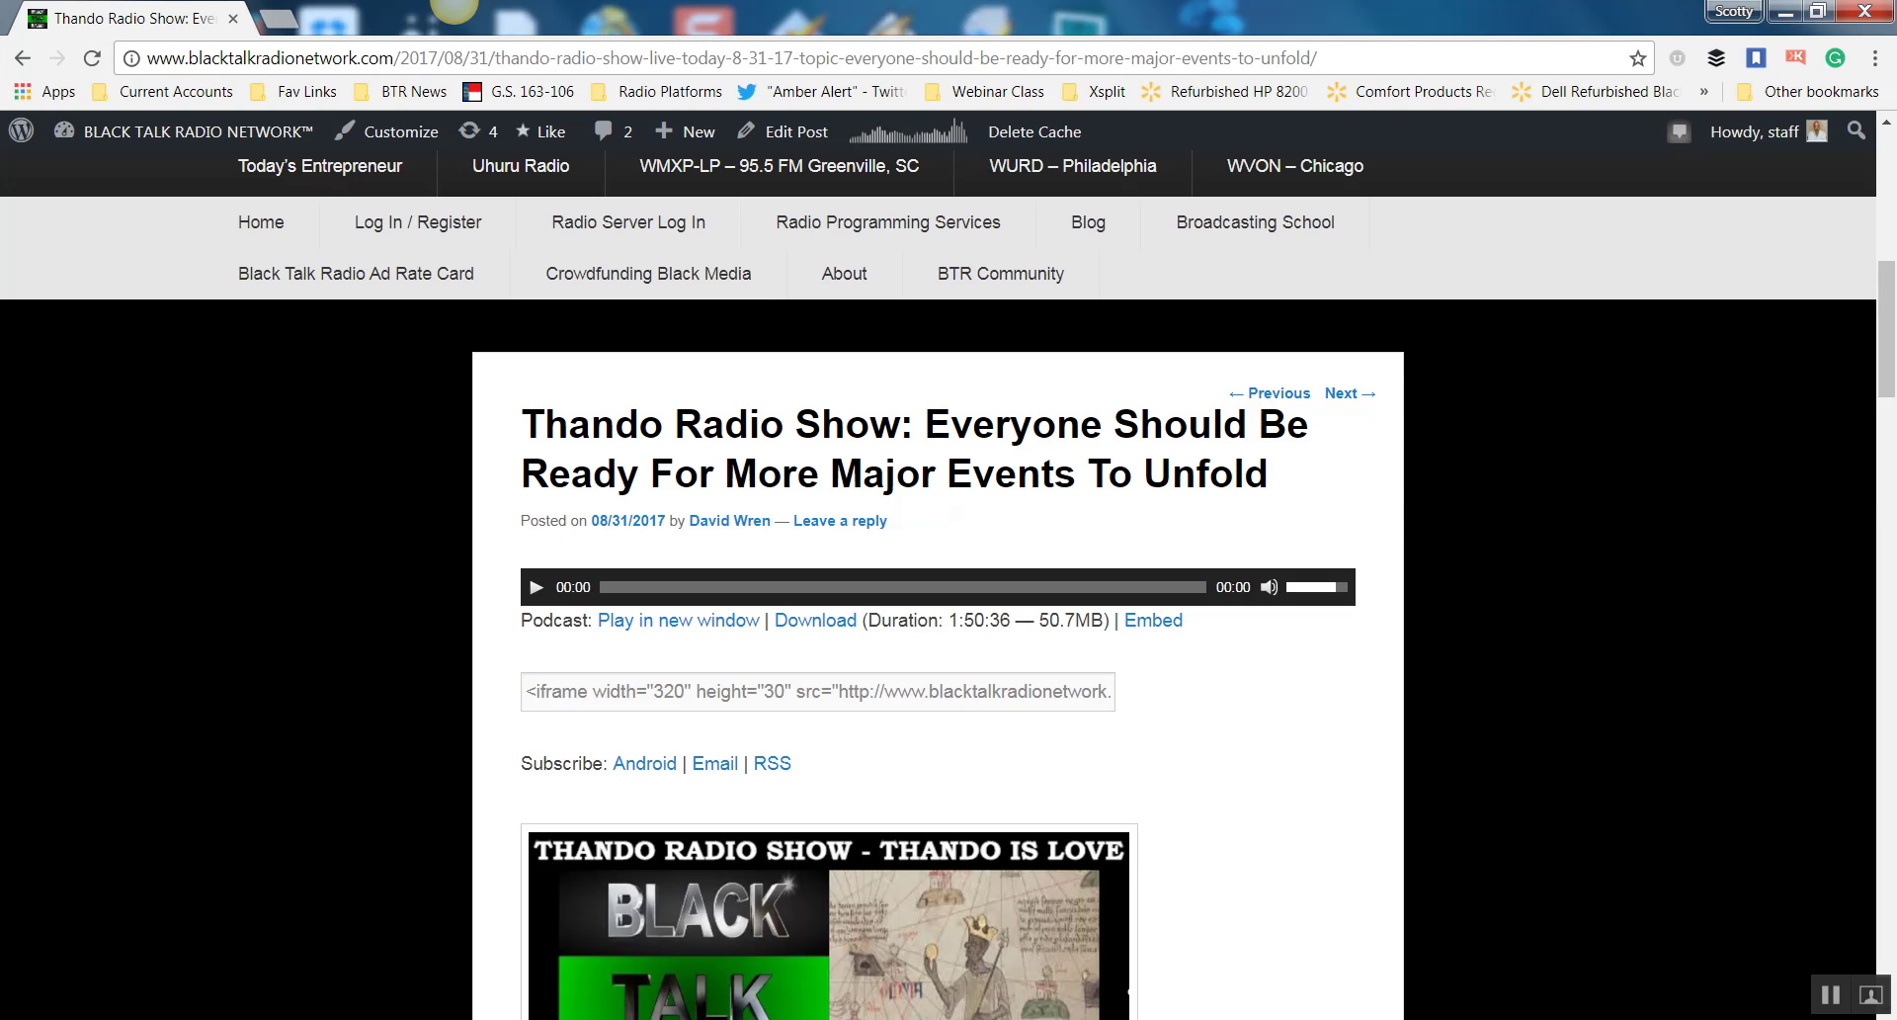
pyautogui.scroll(6, 441, 393)
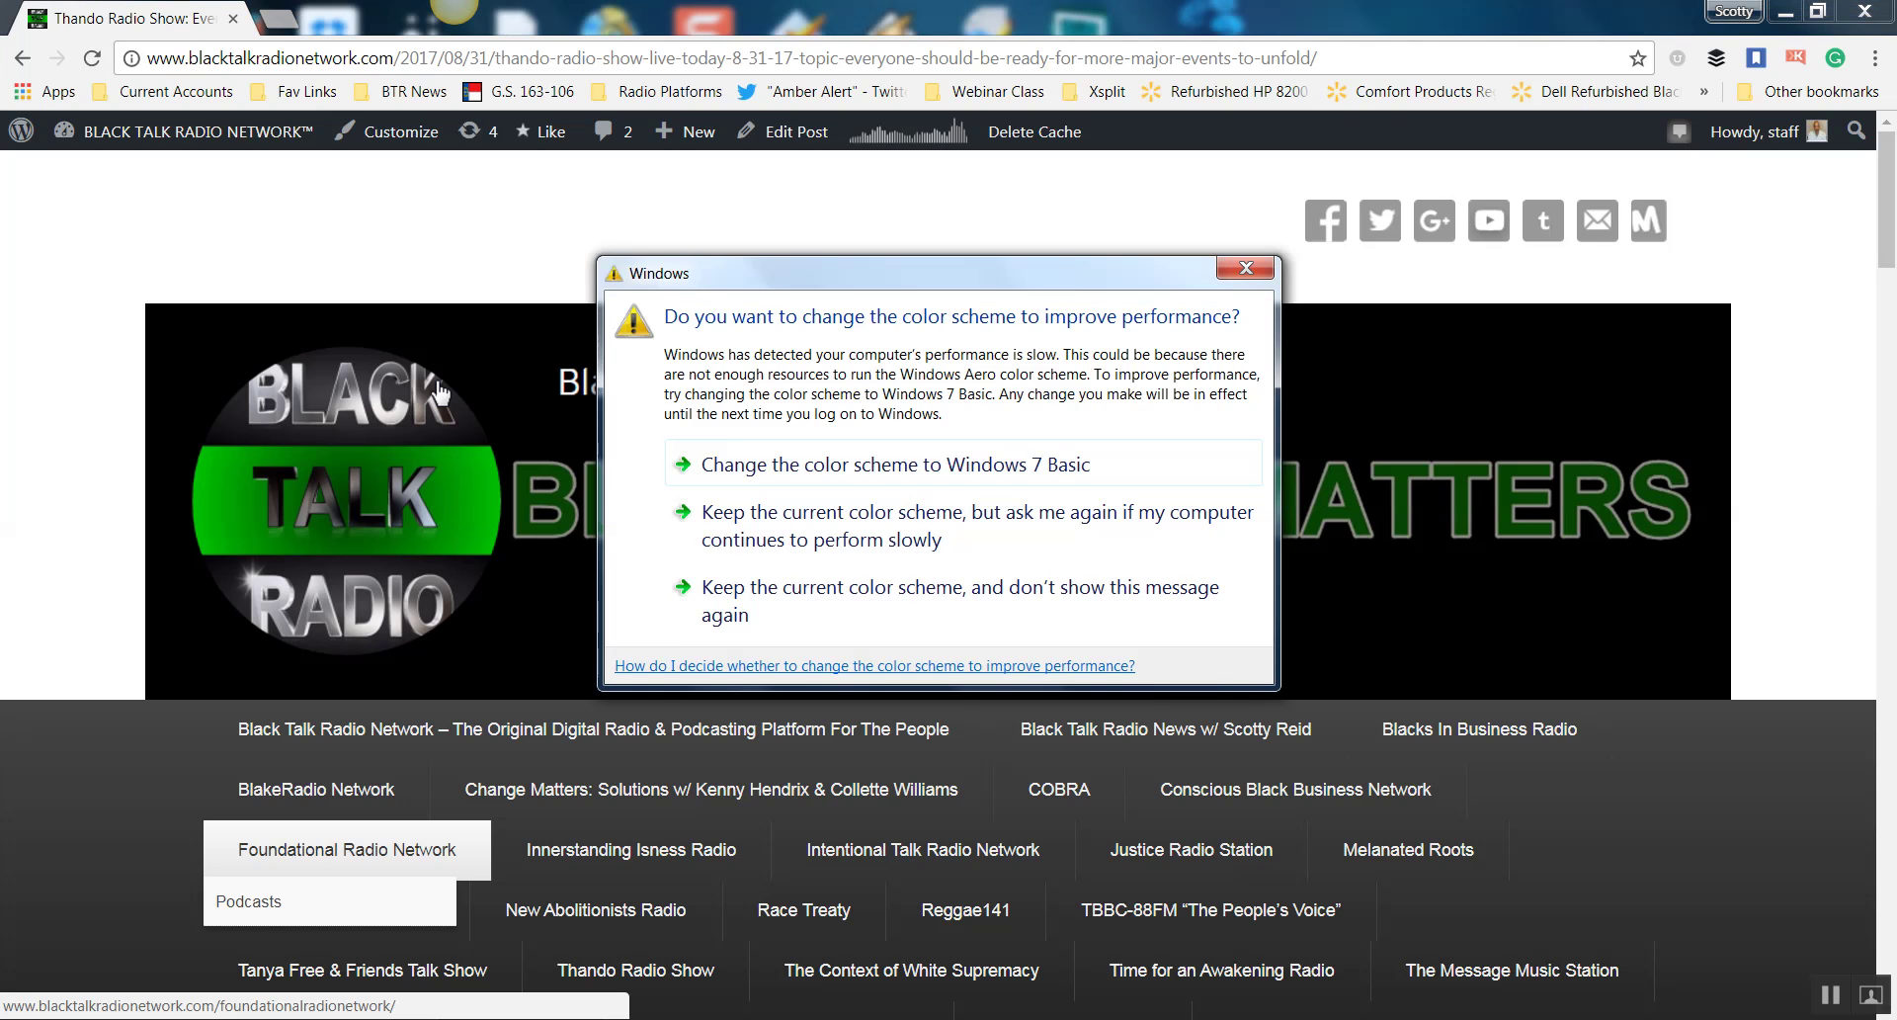
pyautogui.press('Escape')
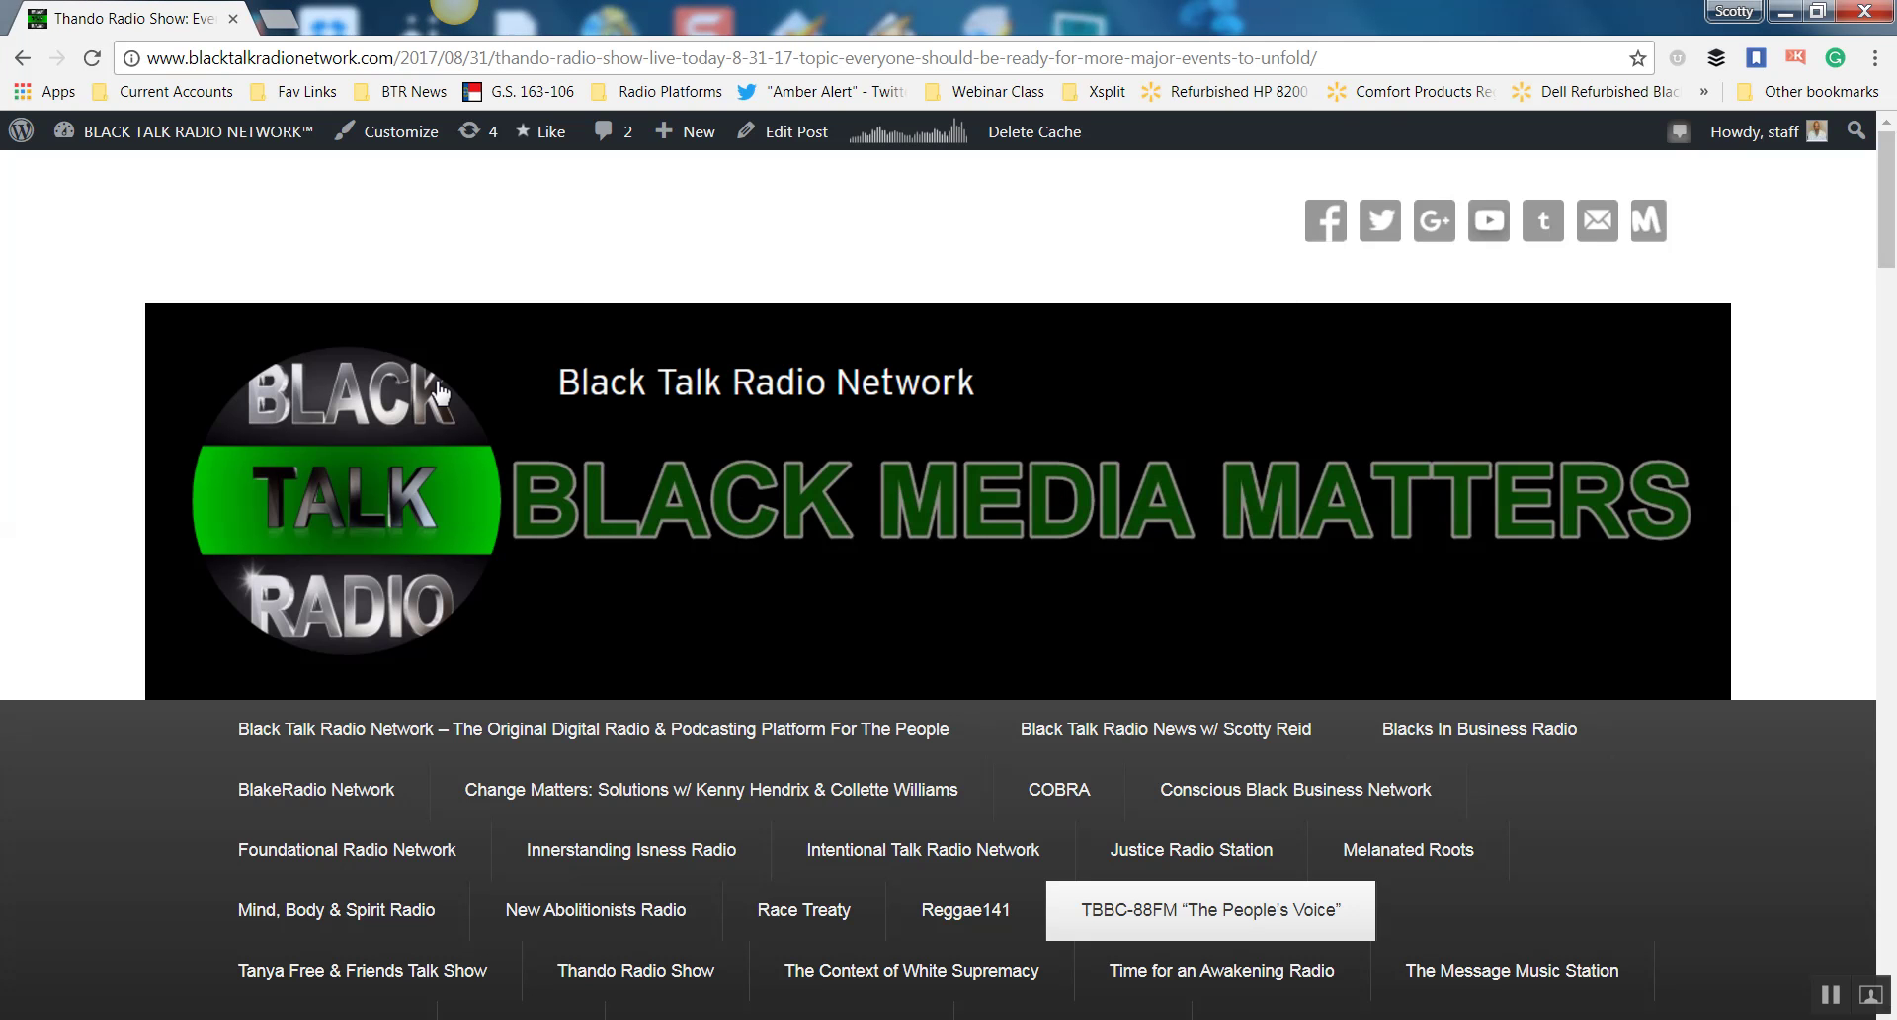